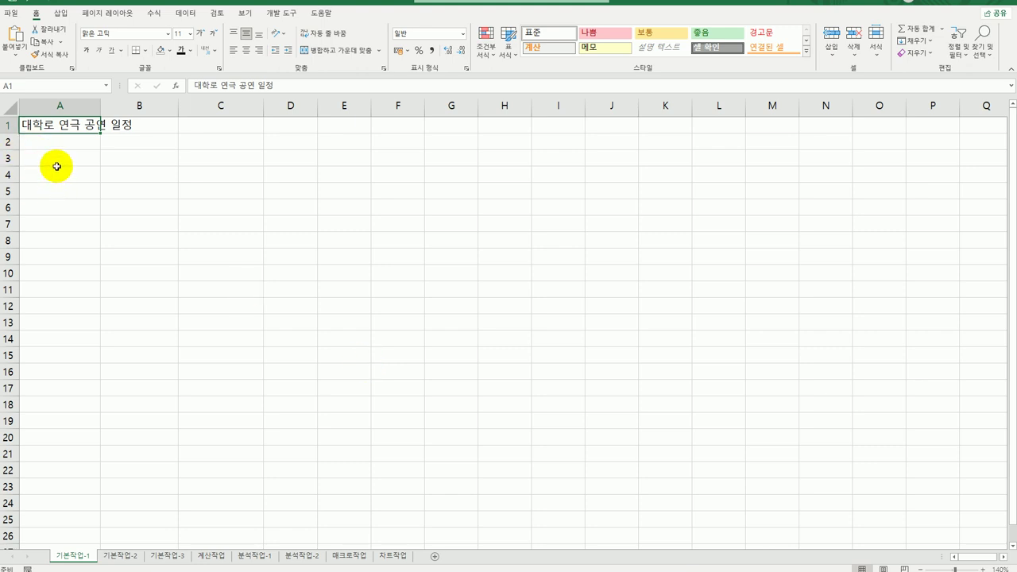
drag(55, 162, 434, 272)
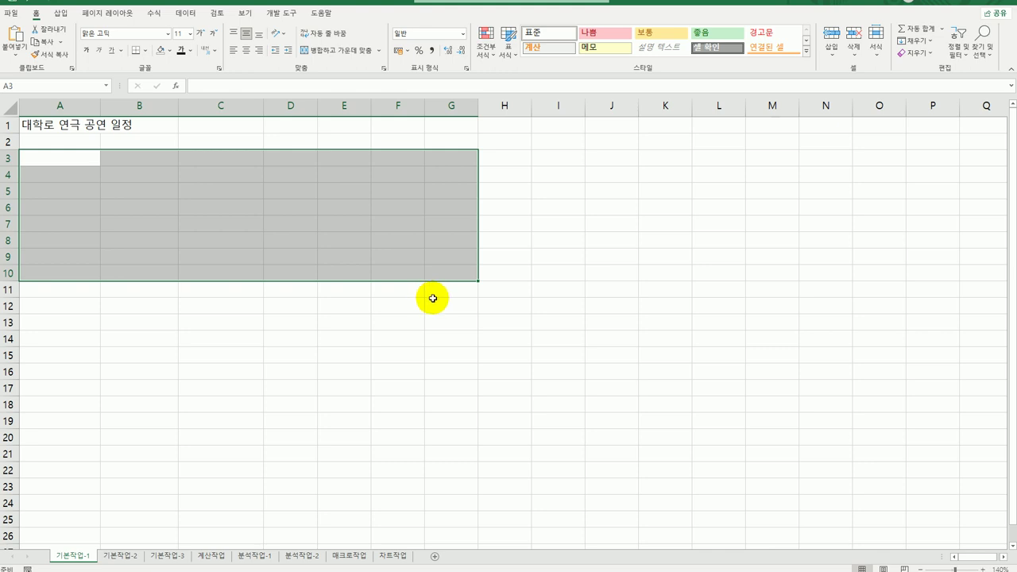
On the 기본작업-2 sheet, merge and center the title across A1:G1 and apply the 제목 1 cell style
click(132, 559)
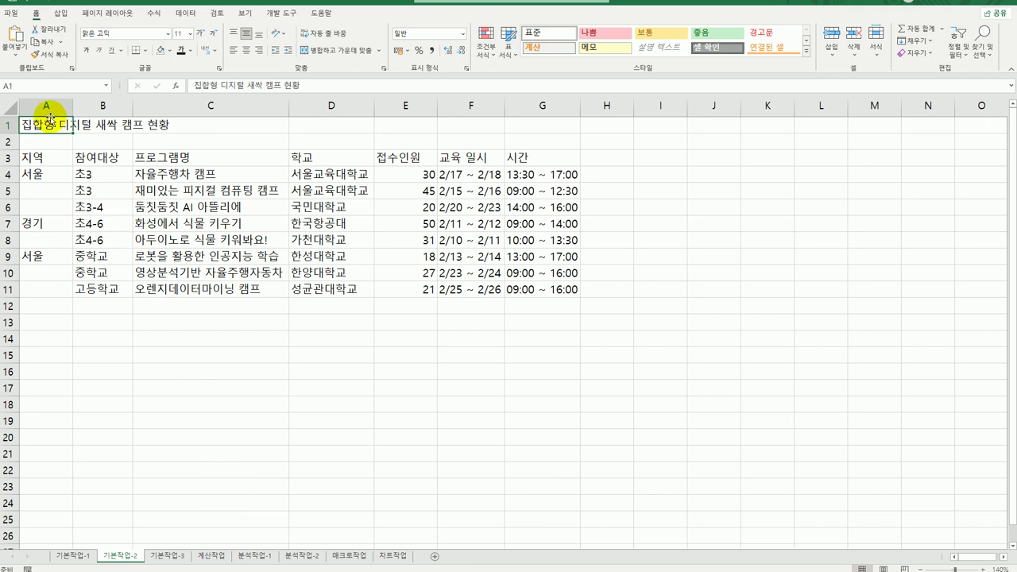
drag(45, 122, 516, 125)
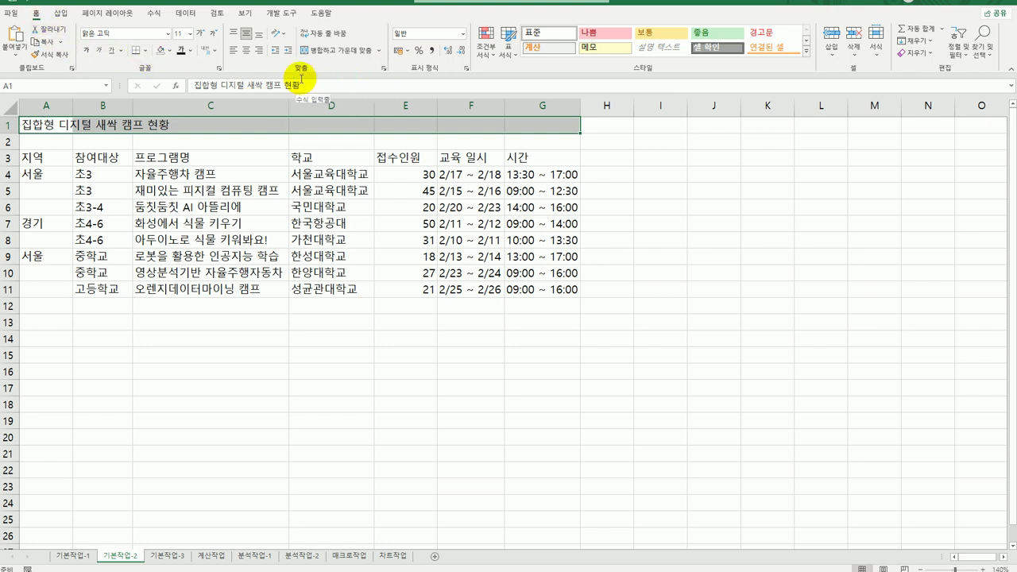
click(325, 53)
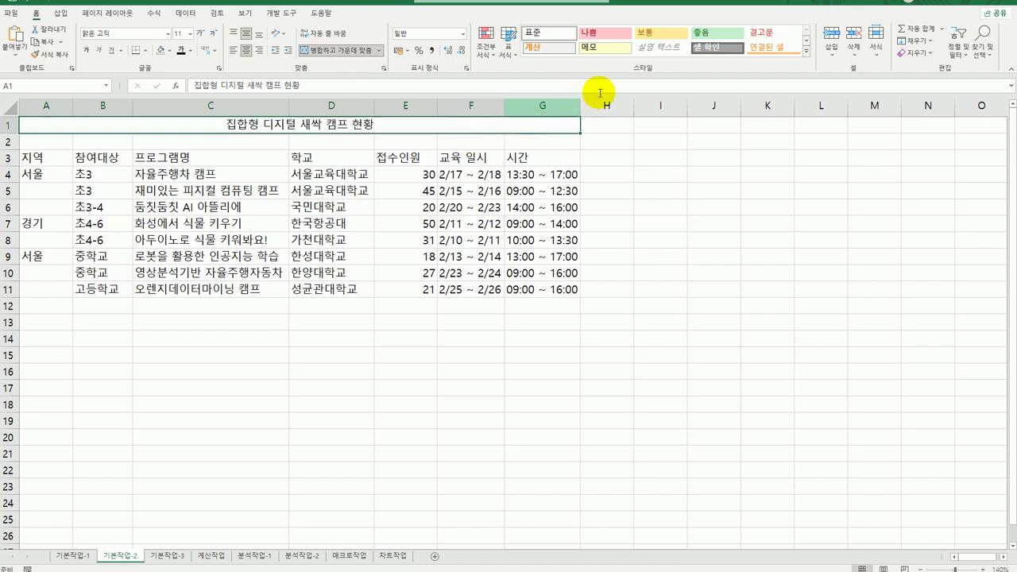
click(808, 52)
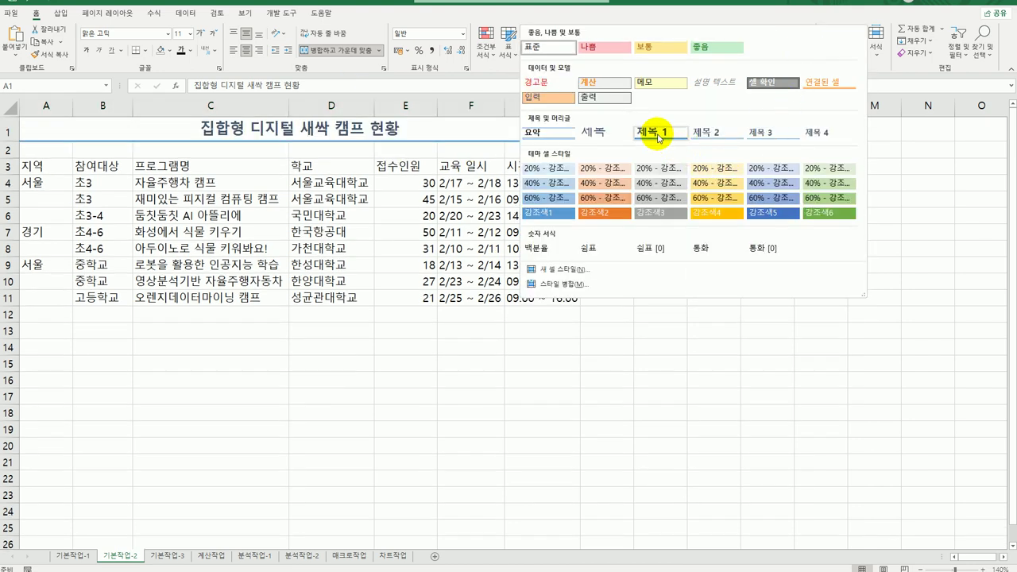
click(657, 137)
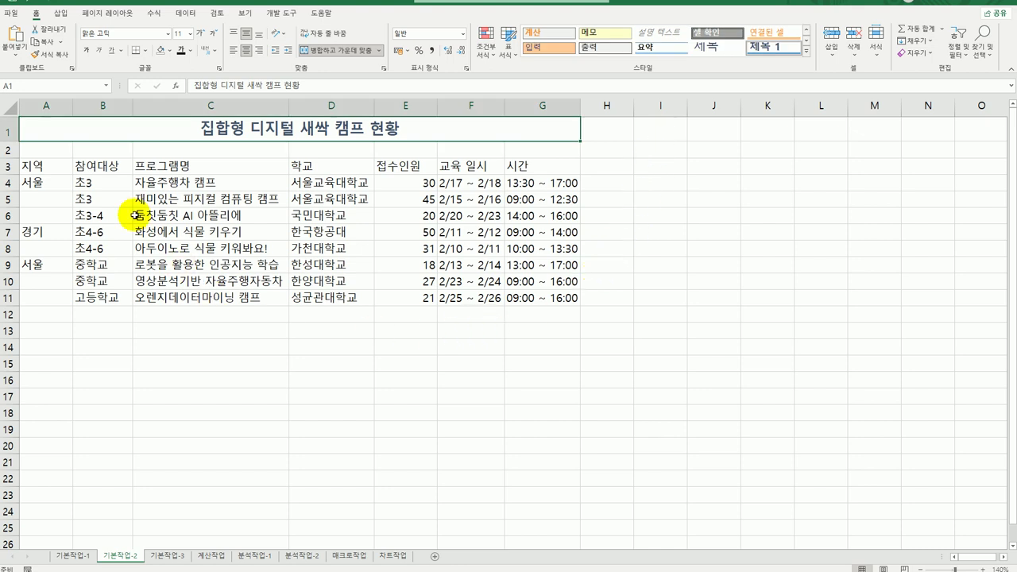
Set the height of row 1 to 27
right_click(9, 131)
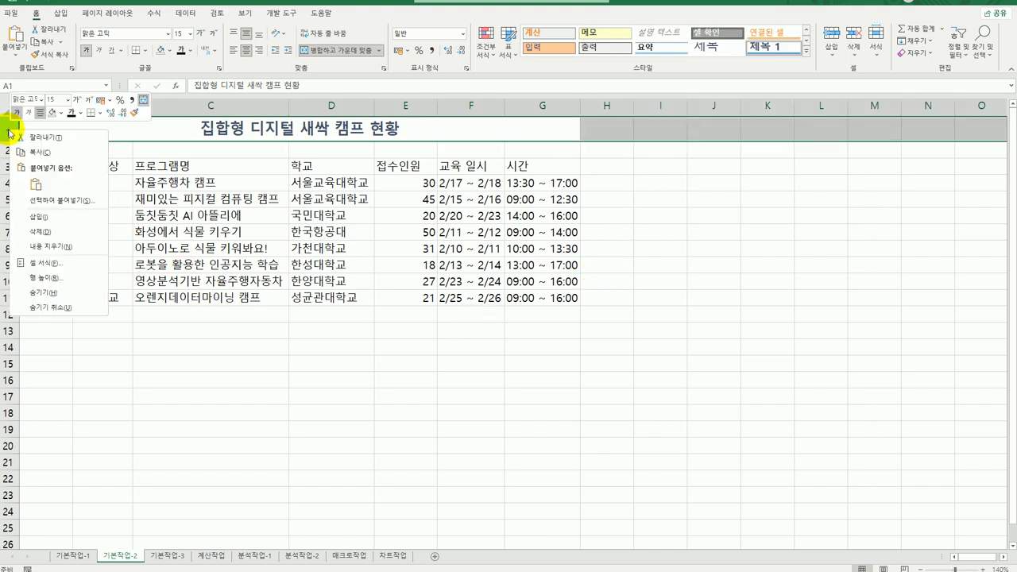
click(31, 278)
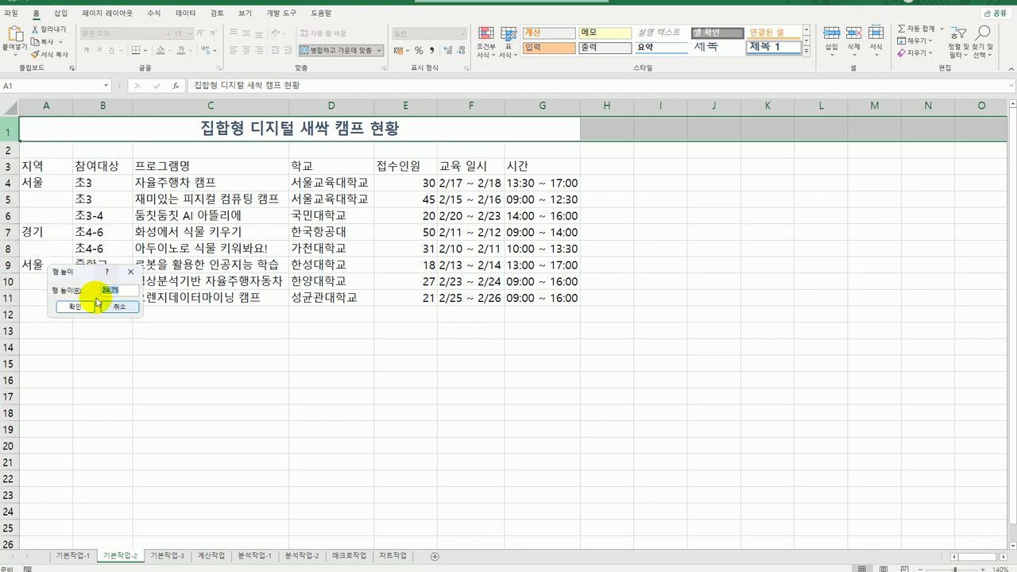
drag(86, 272, 660, 206)
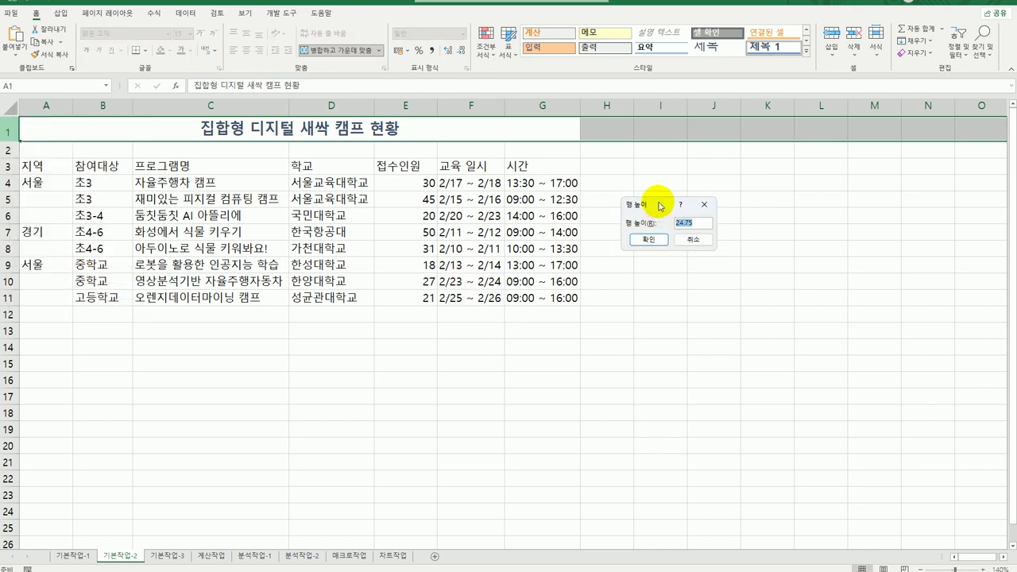
text(27)
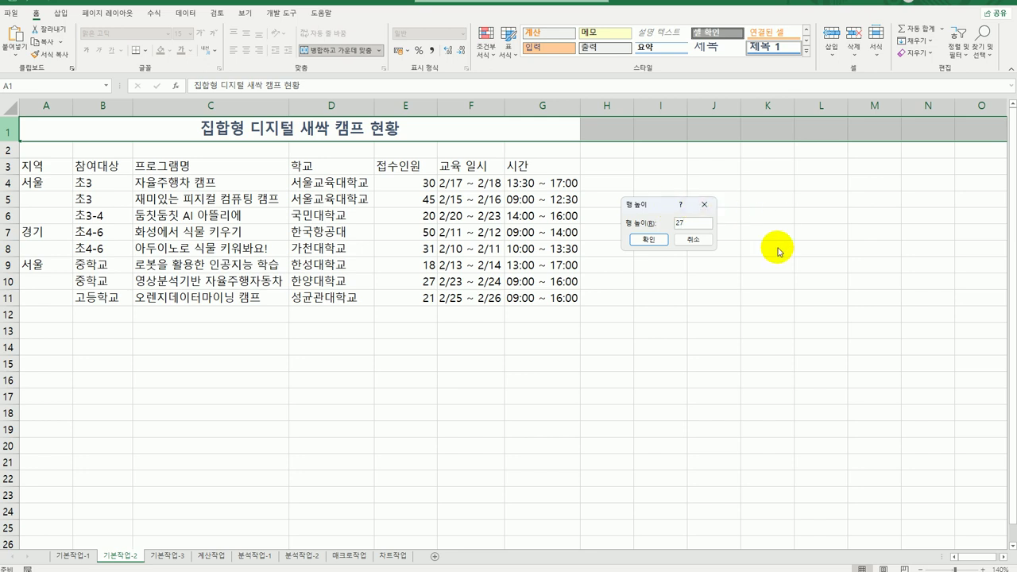
click(648, 240)
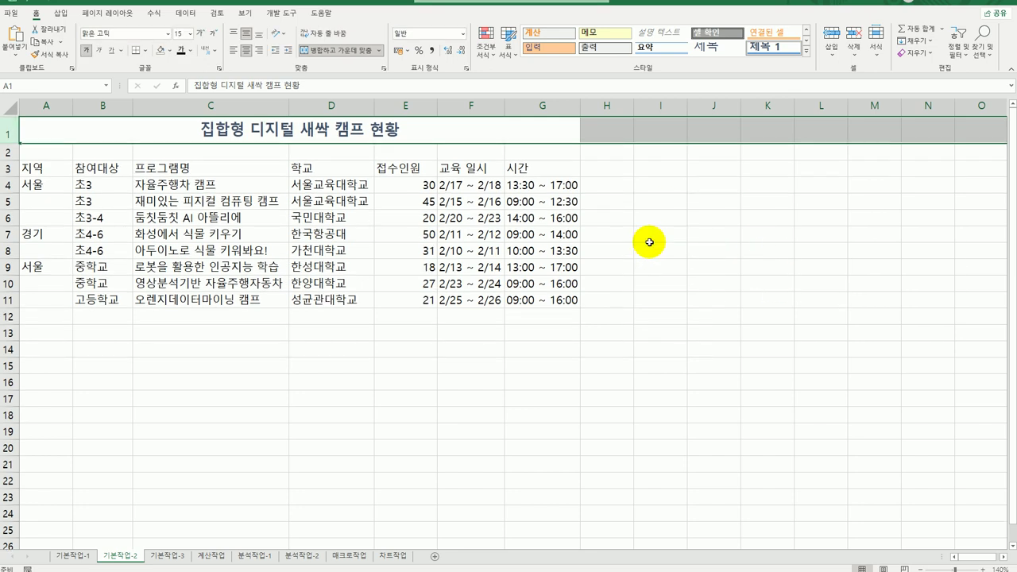
click(647, 295)
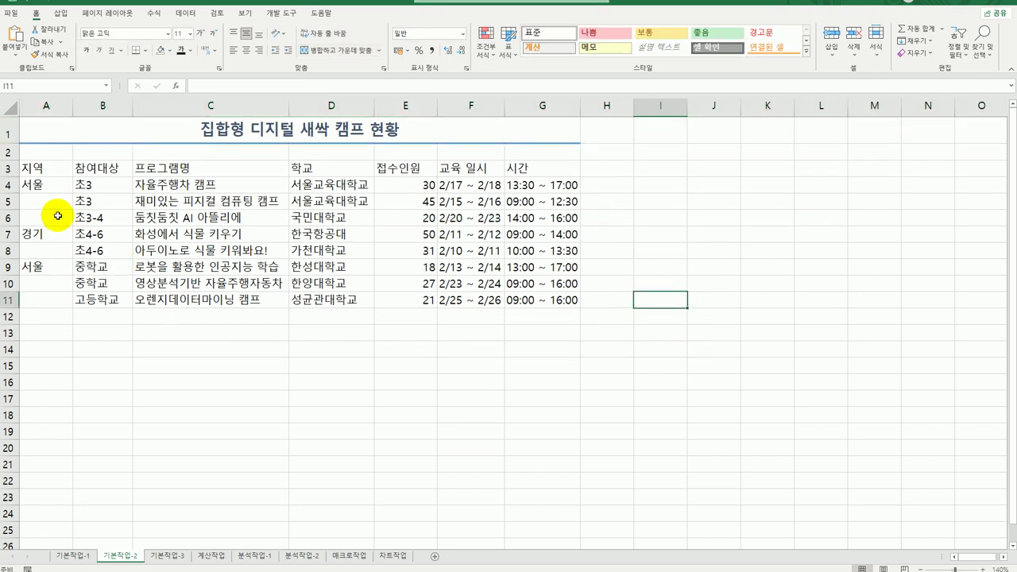
Merge and center the region cells A4:A6, A7:A8 and A9:A11 as three separate blocks
drag(45, 185, 50, 211)
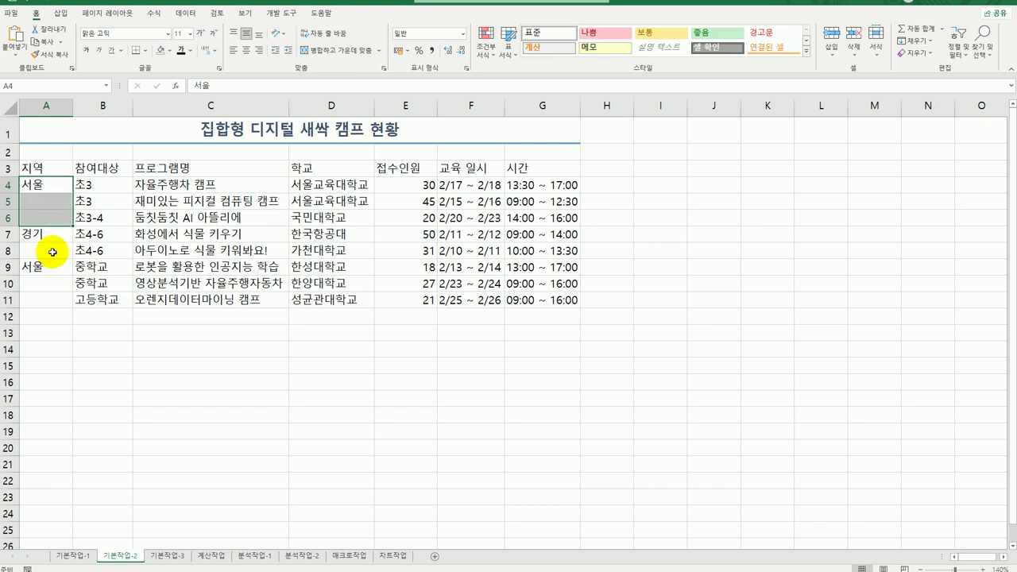
ctrl+drag(48, 236, 48, 246)
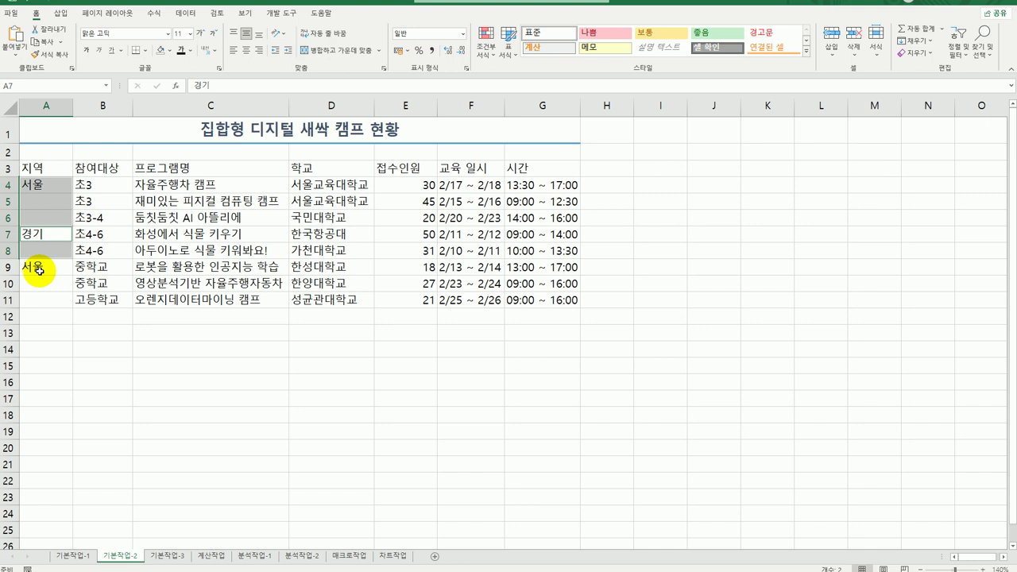
ctrl+drag(38, 271, 35, 300)
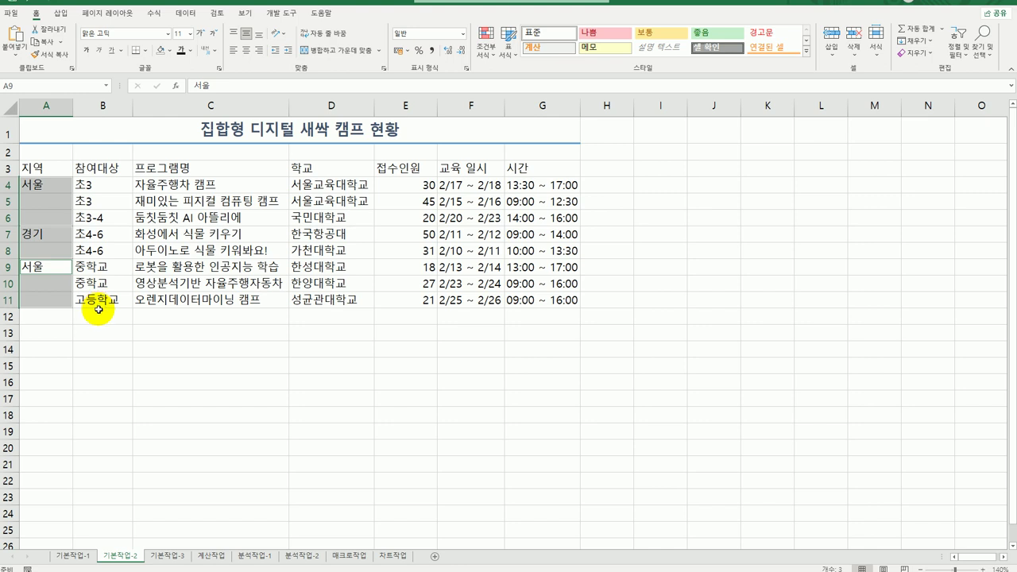
click(332, 52)
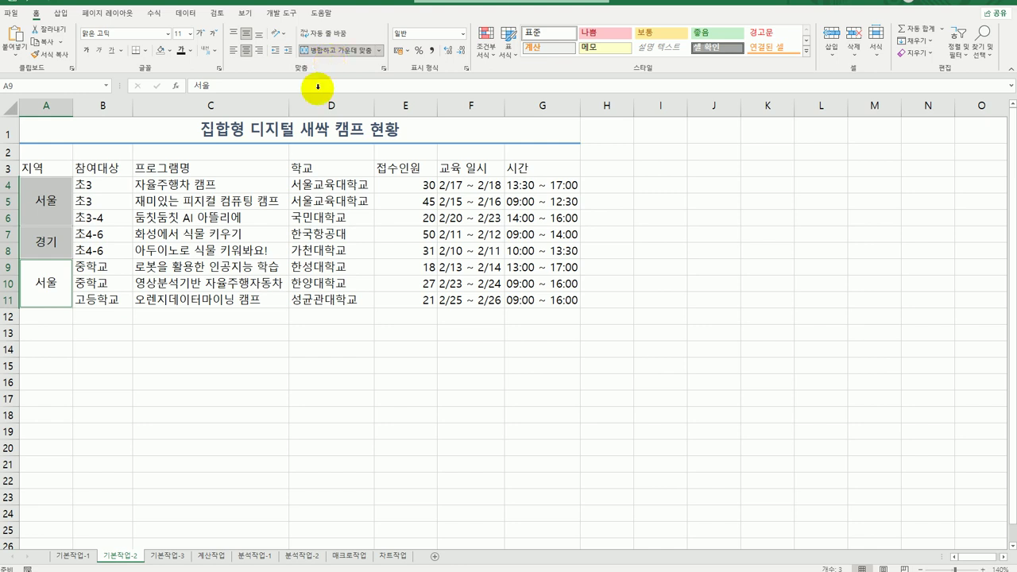
Center the header cells A3:G3 horizontally and fill them with the standard yellow color
click(40, 169)
drag(40, 168, 537, 170)
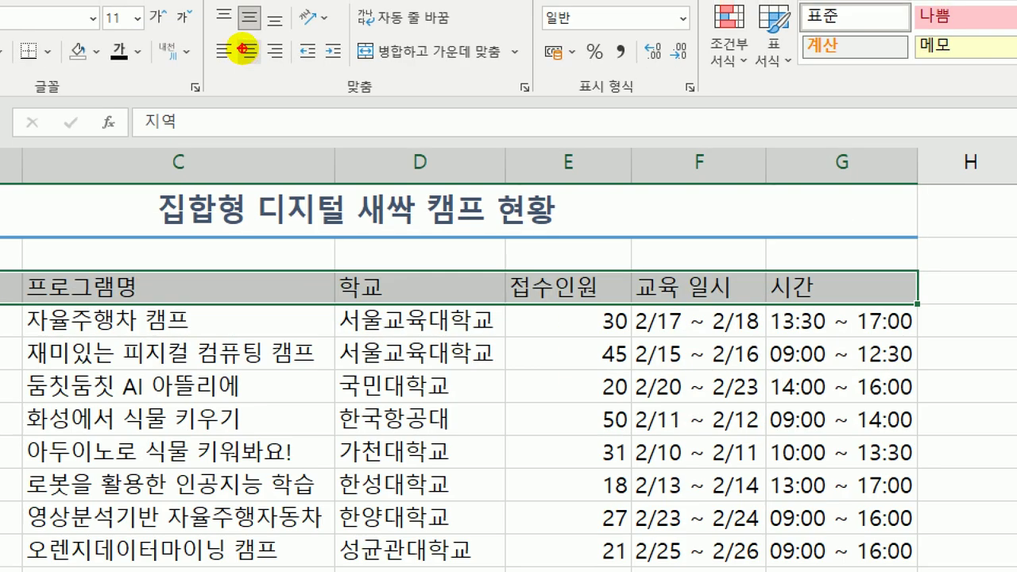
mouse_move(238, 39)
mouse_down()
mouse_move(254, 62)
mouse_move(239, 50)
mouse_up()
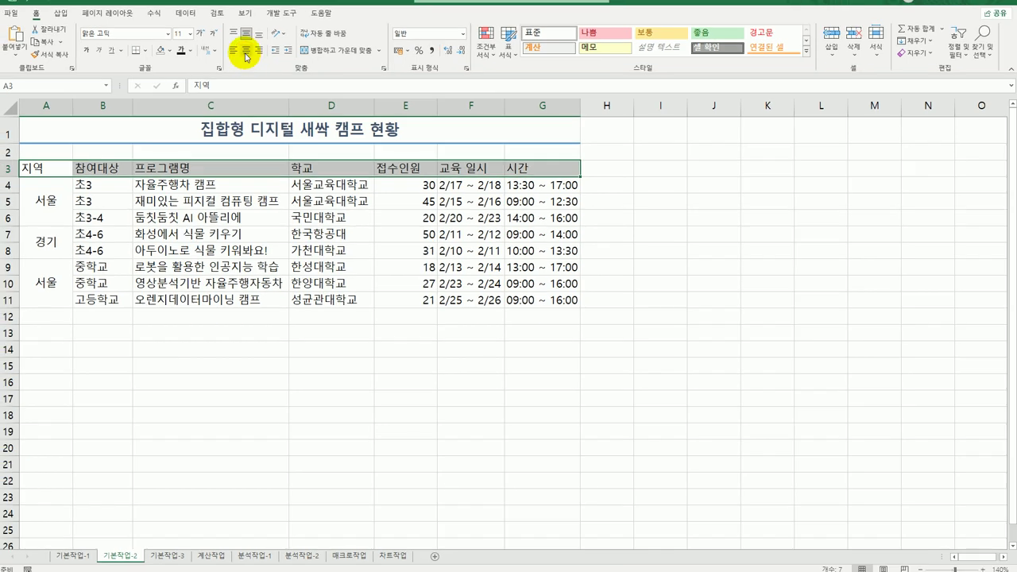
click(245, 54)
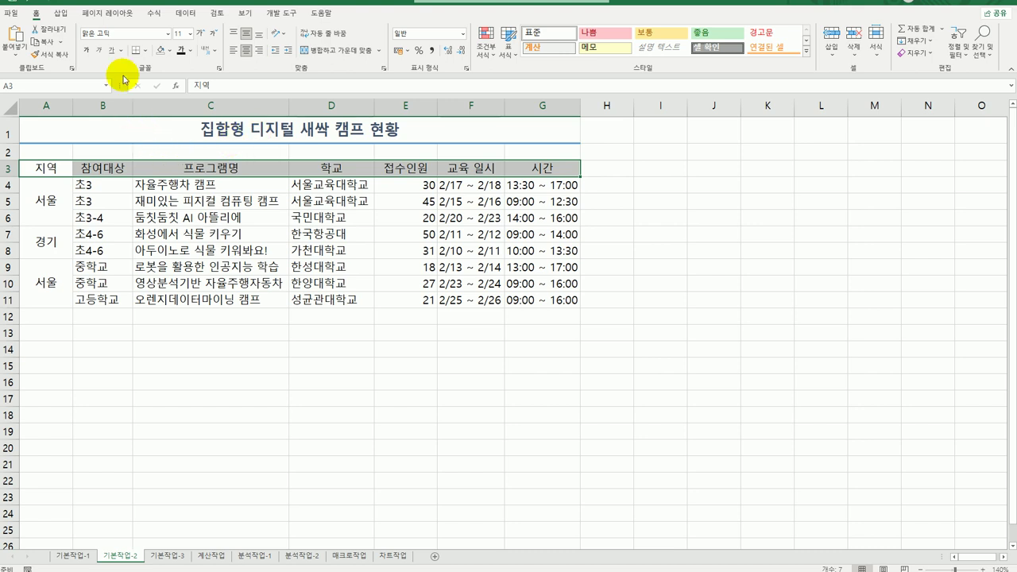
click(169, 50)
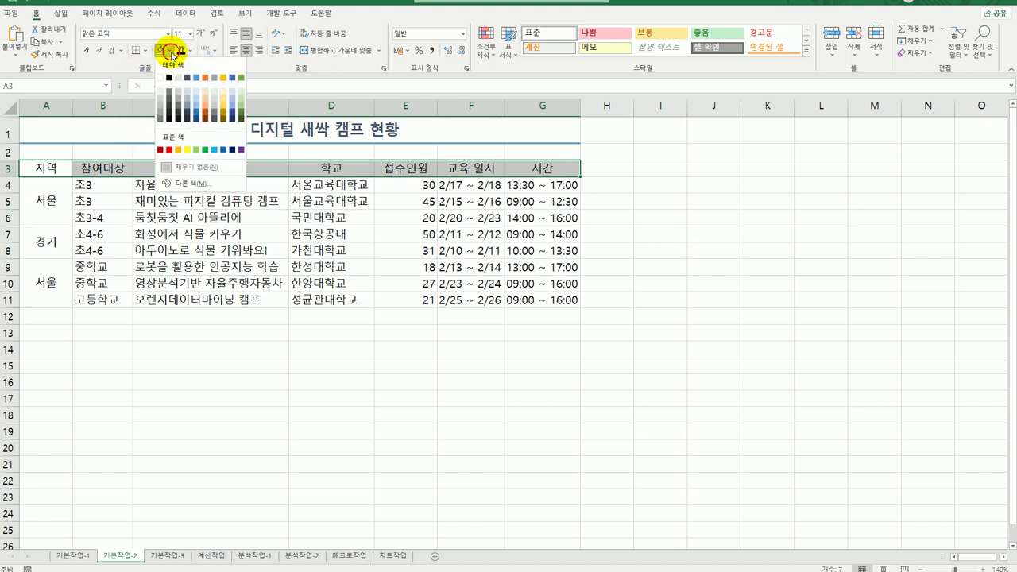
click(186, 151)
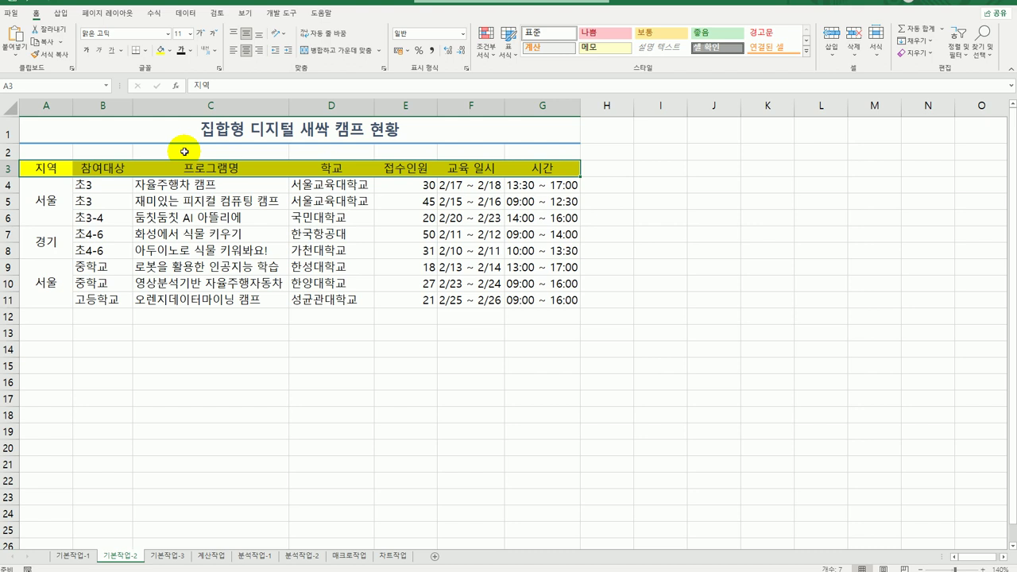
click(334, 422)
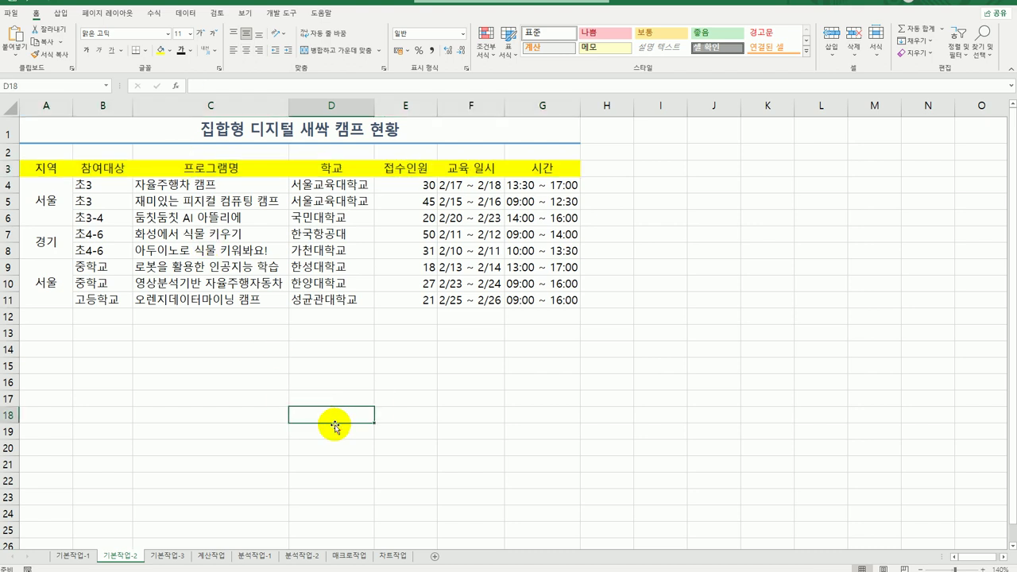
Insert a memo on cell E7 and replace its default text with "인기 상품"
click(400, 234)
right_click(400, 234)
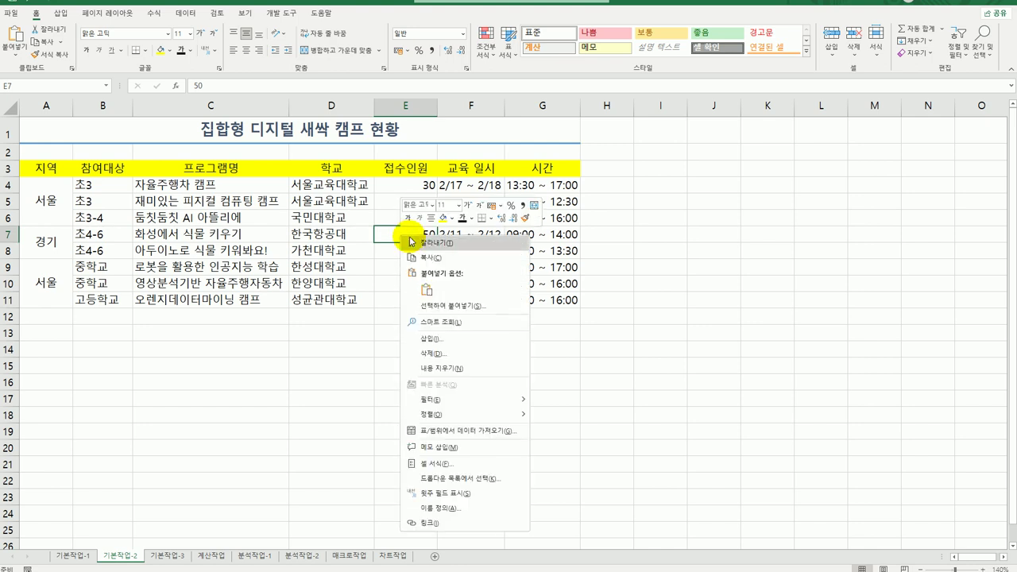
click(450, 449)
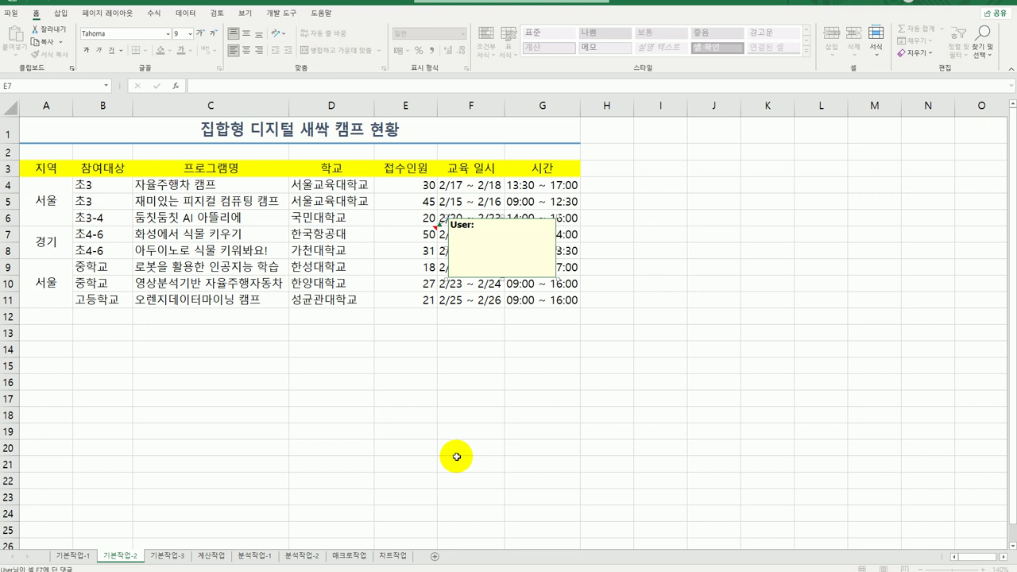
key(ctrl+a)
text(인기 상품)
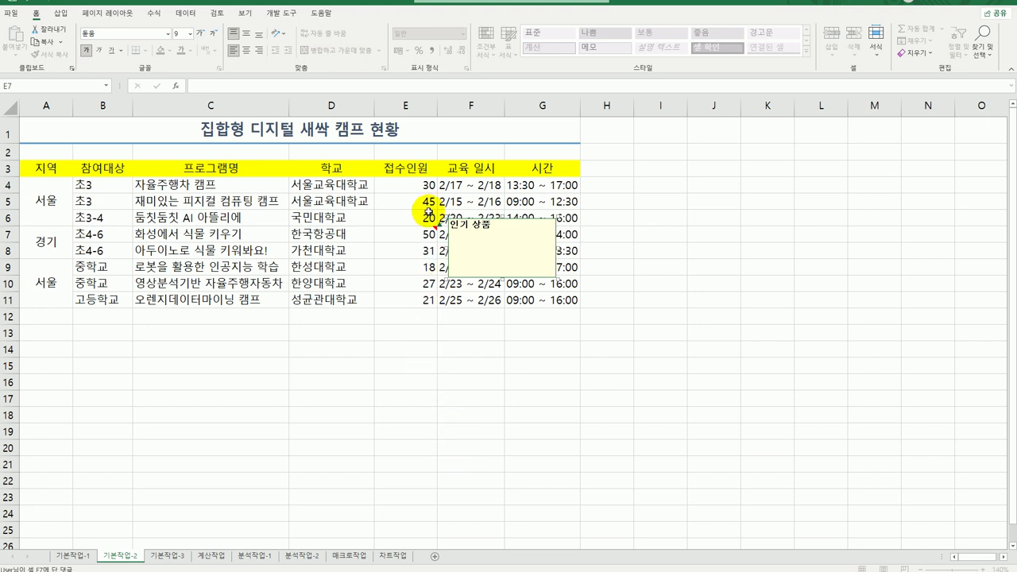
Set the memo on cell E7 to always be displayed
click(414, 230)
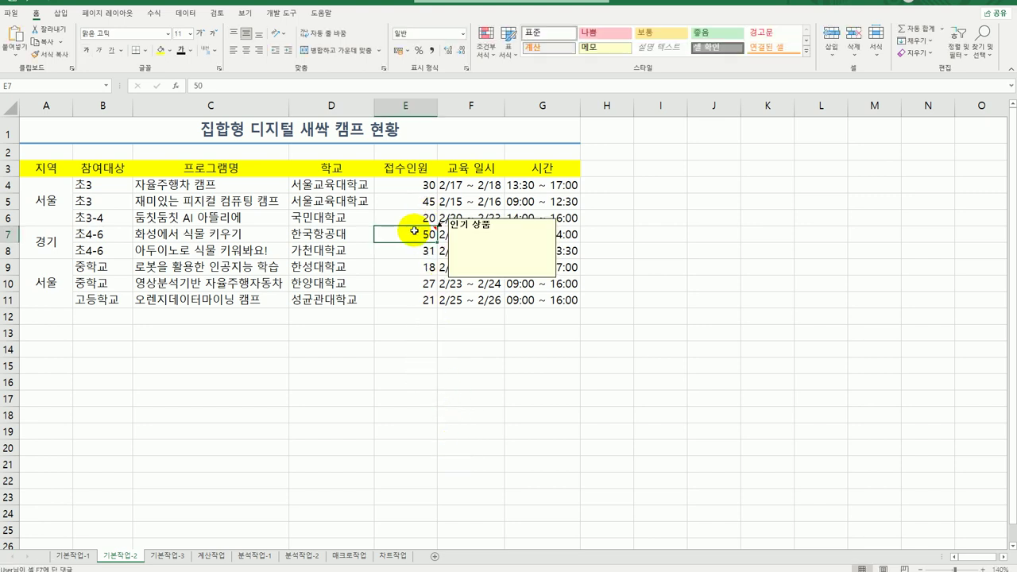
right_click(414, 231)
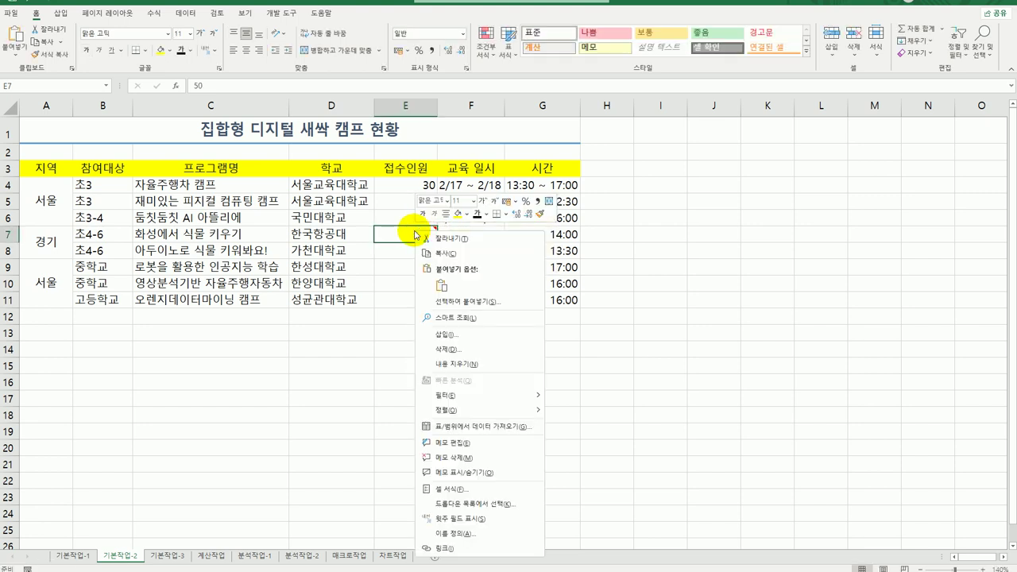
click(472, 475)
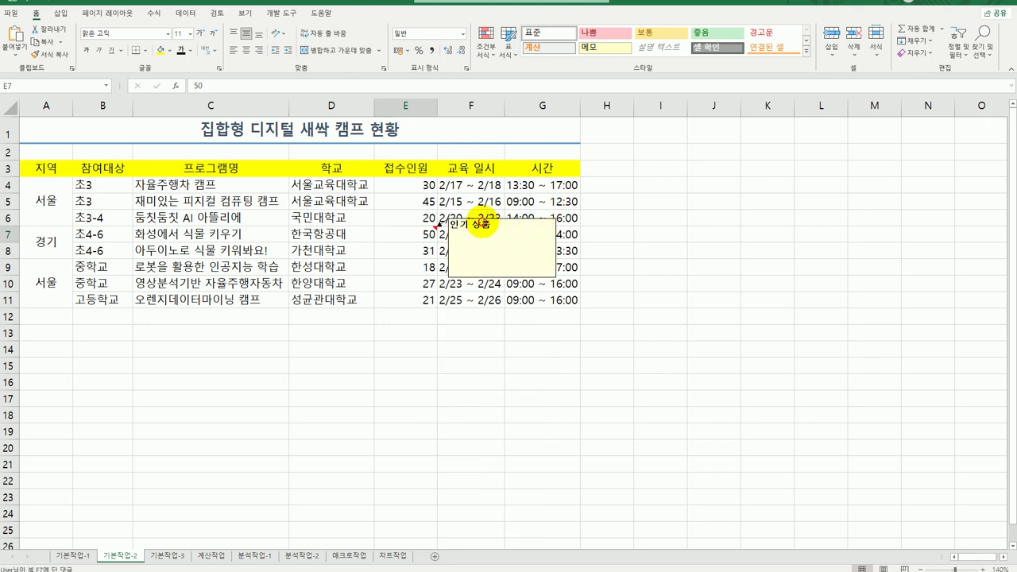
Turn on automatic sizing (자동 크기) in the alignment format of cell E7's memo
click(481, 225)
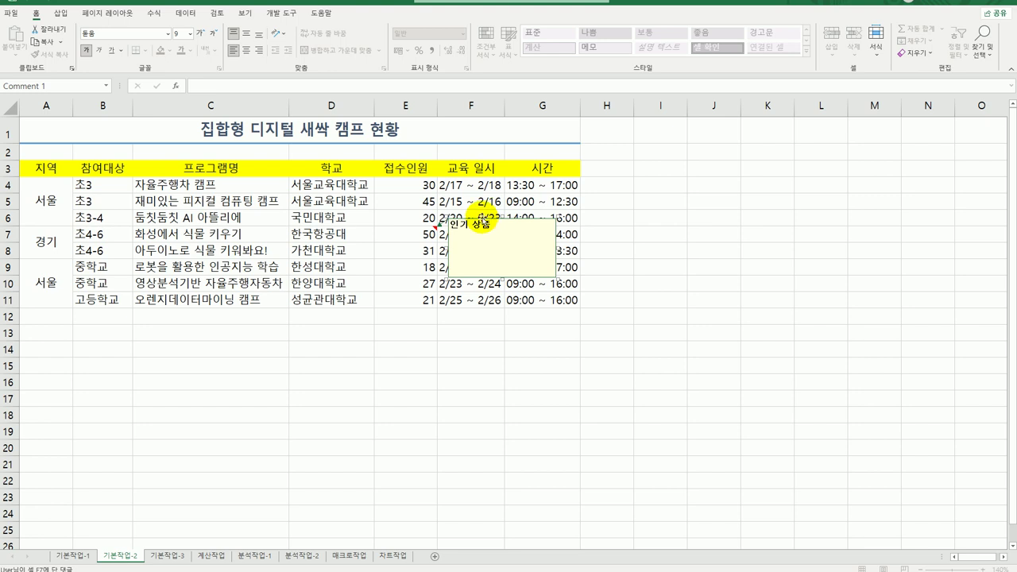
right_click(482, 222)
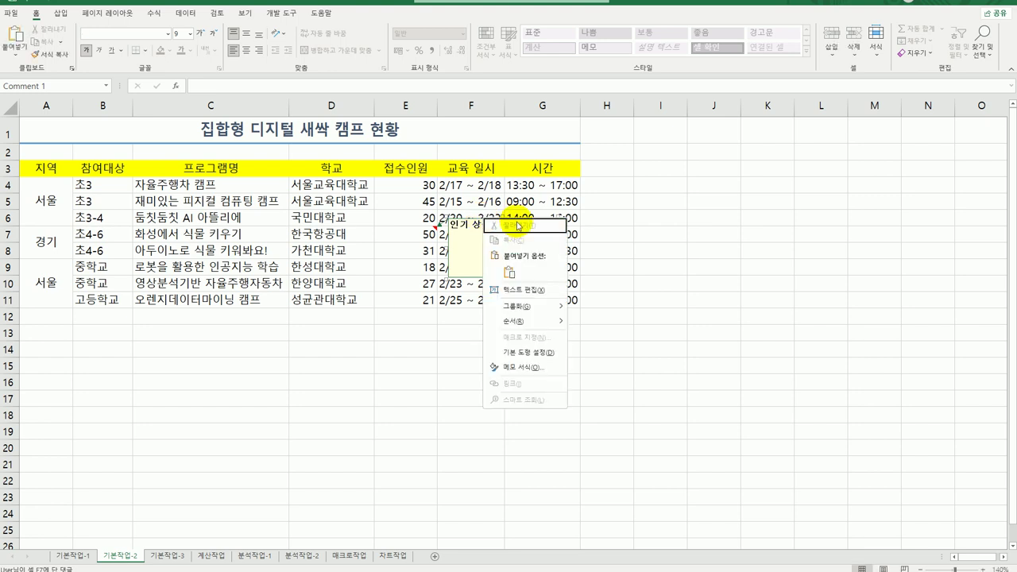
click(545, 370)
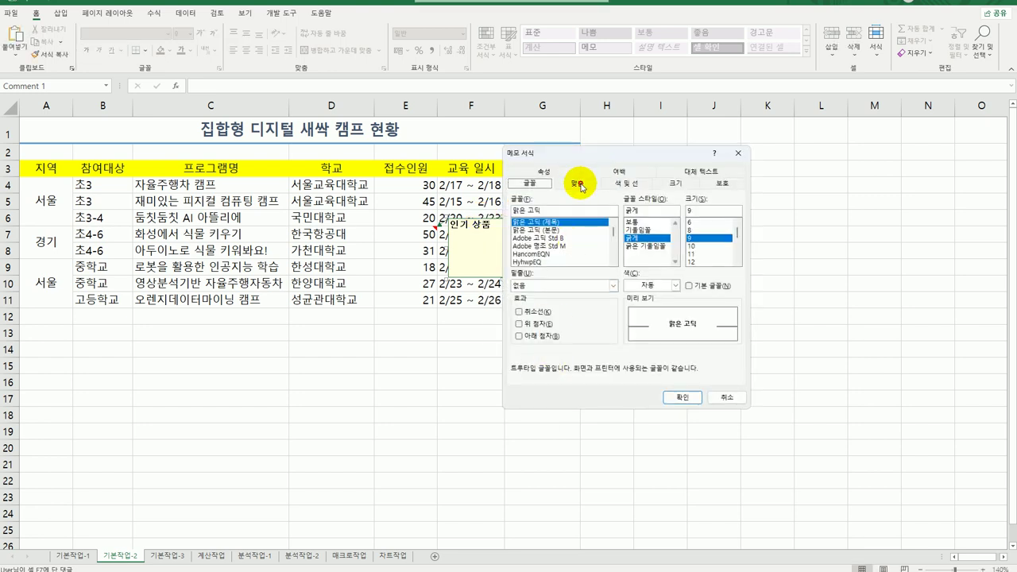
click(578, 182)
drag(597, 150, 661, 152)
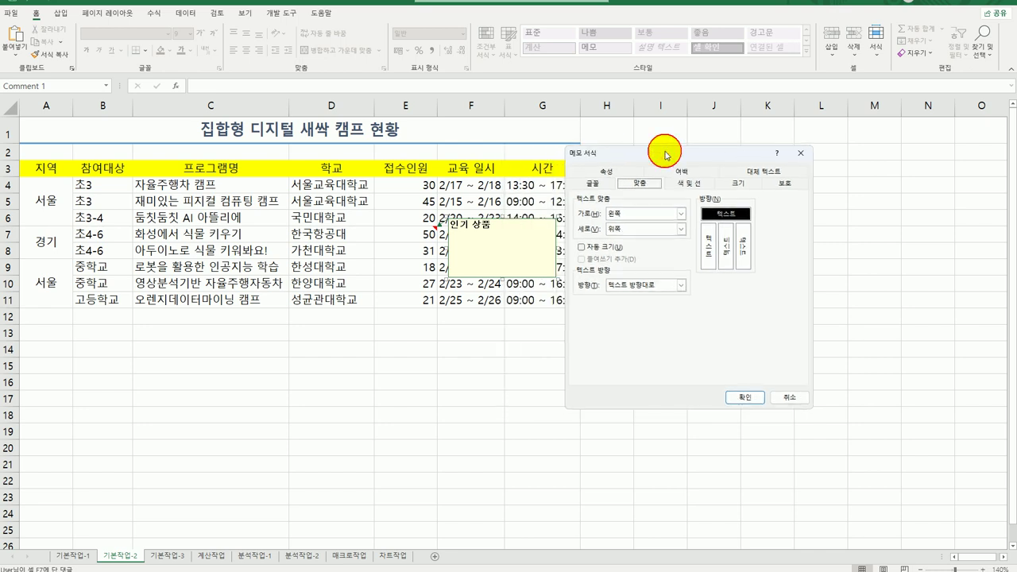
click(612, 251)
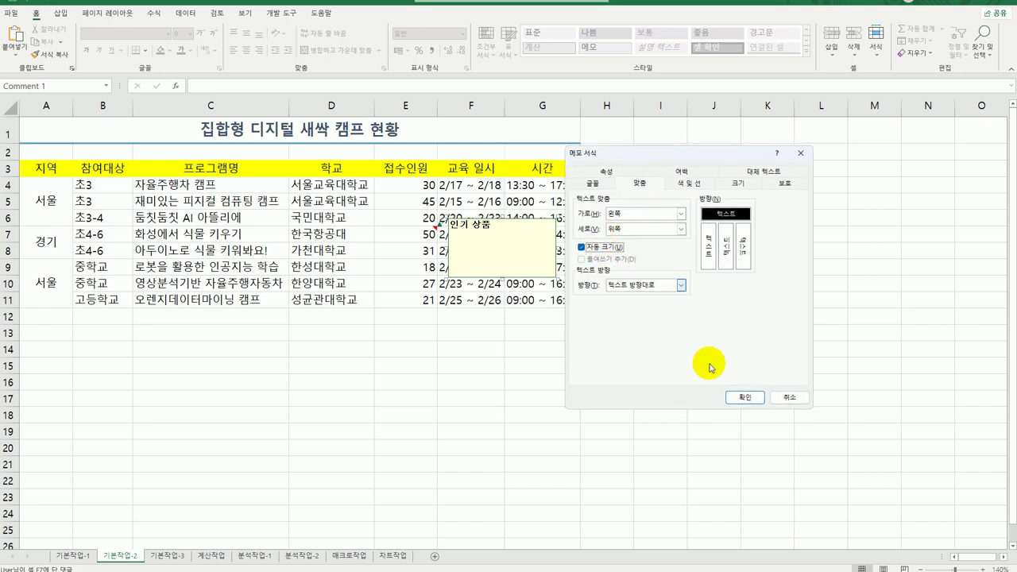
click(746, 397)
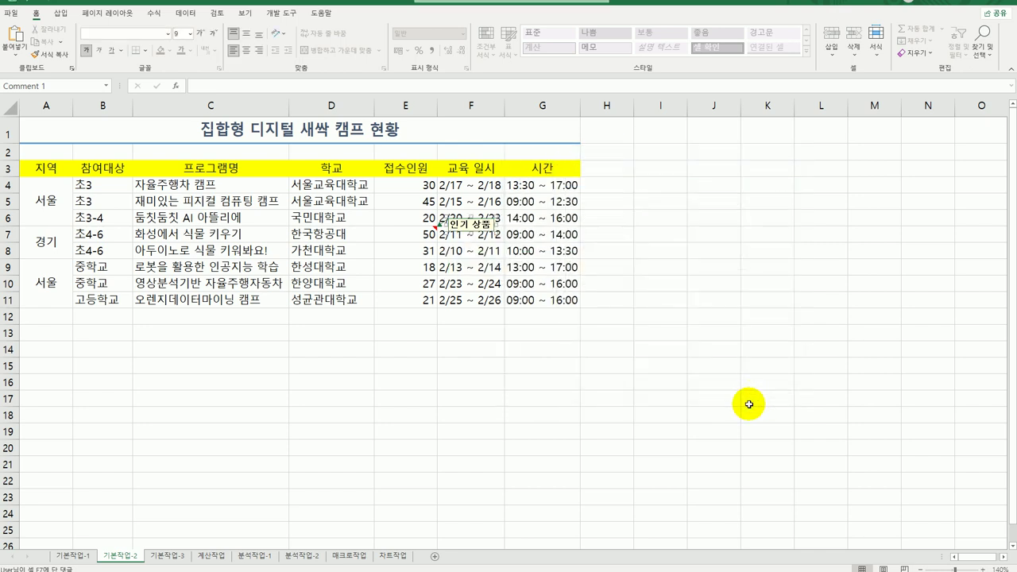
click(749, 405)
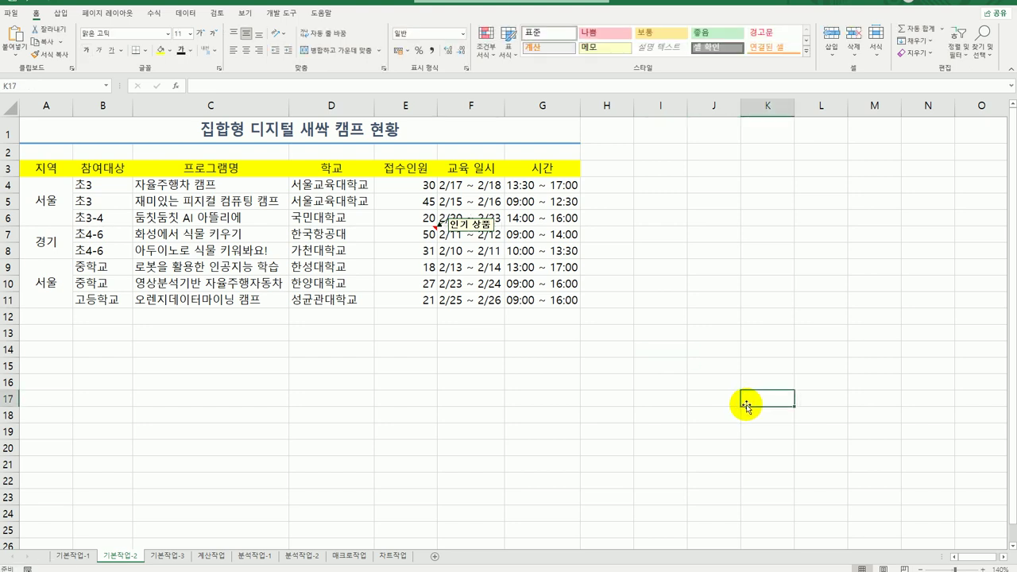
Give cells E4:E11 a custom number format of 0 followed by the unit "명"
drag(401, 192, 399, 305)
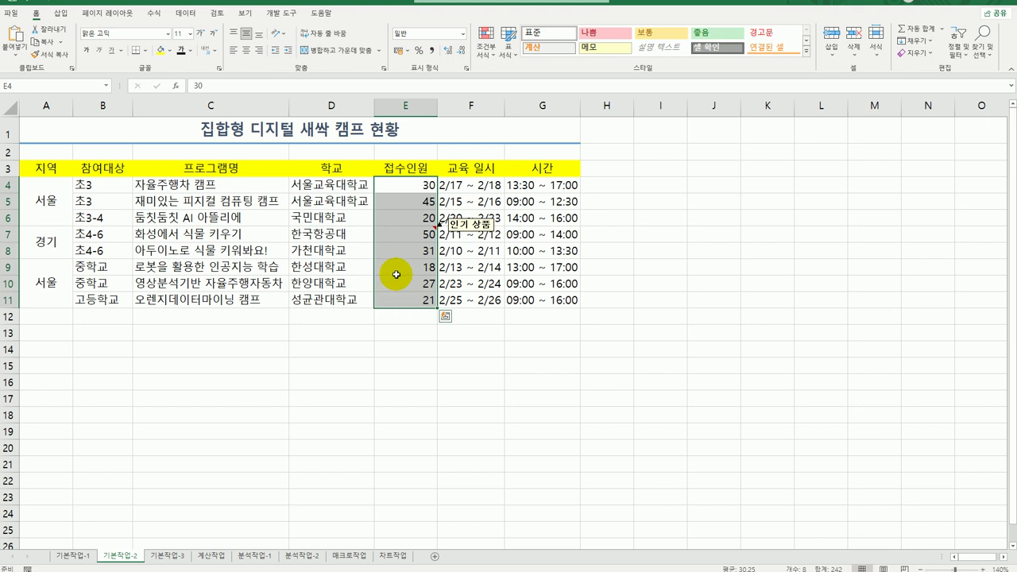
right_click(394, 231)
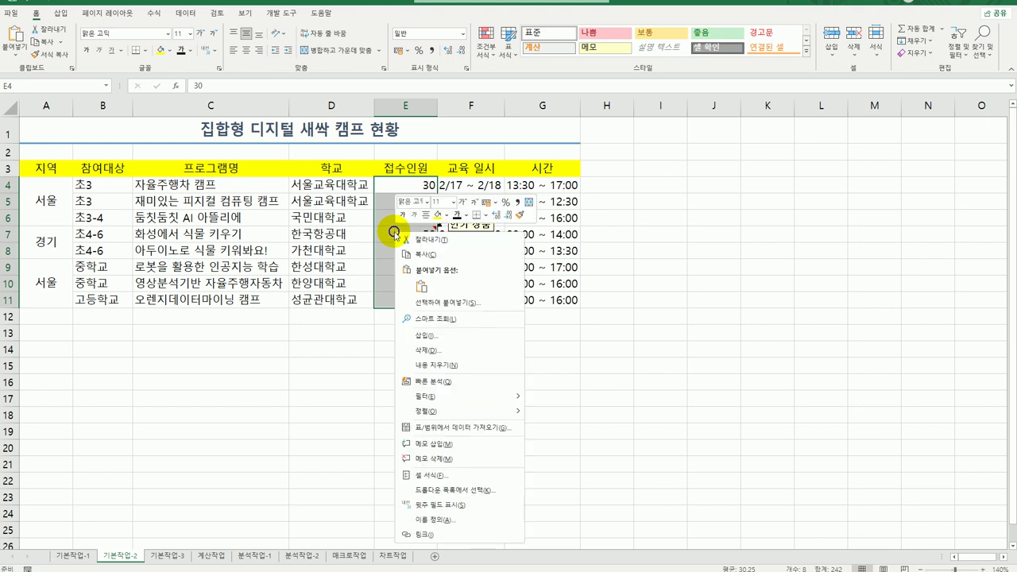
click(489, 477)
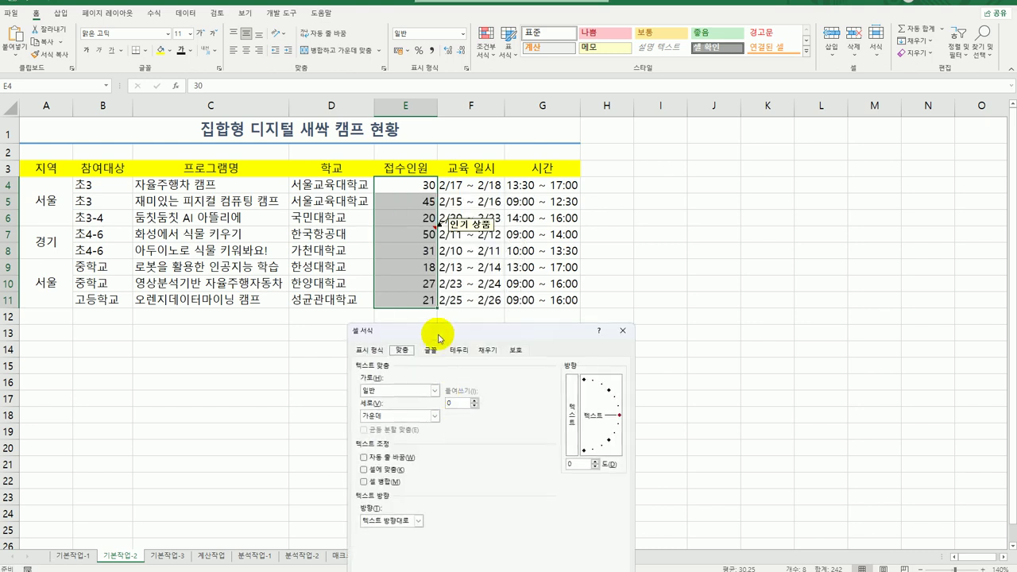
drag(437, 337, 682, 148)
click(627, 172)
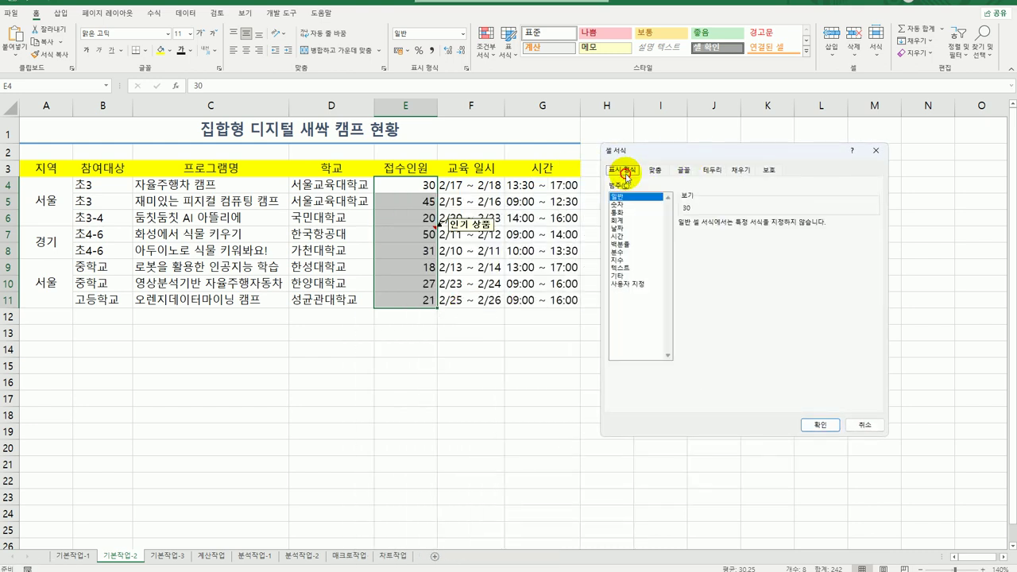
click(636, 283)
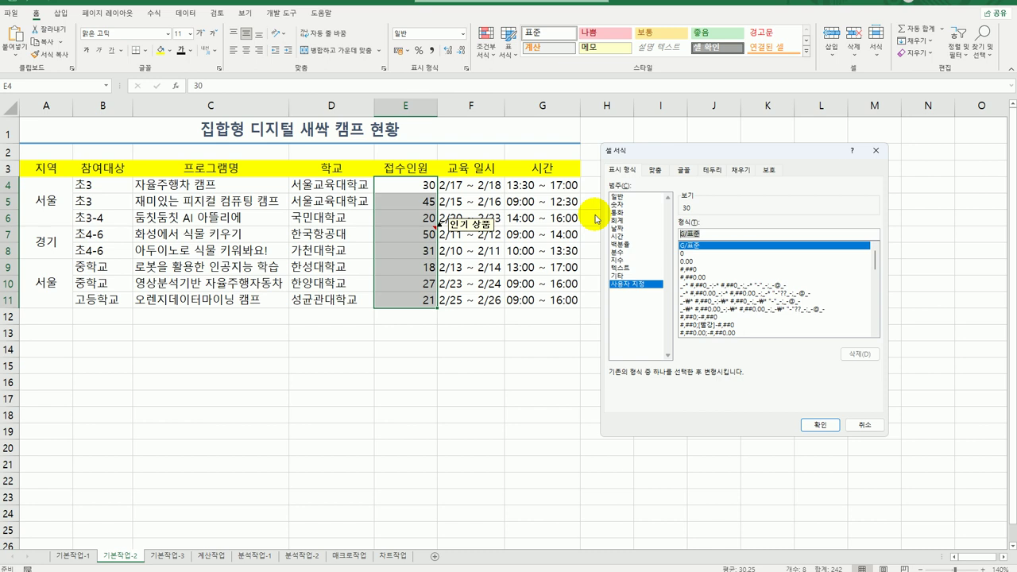
text(0)
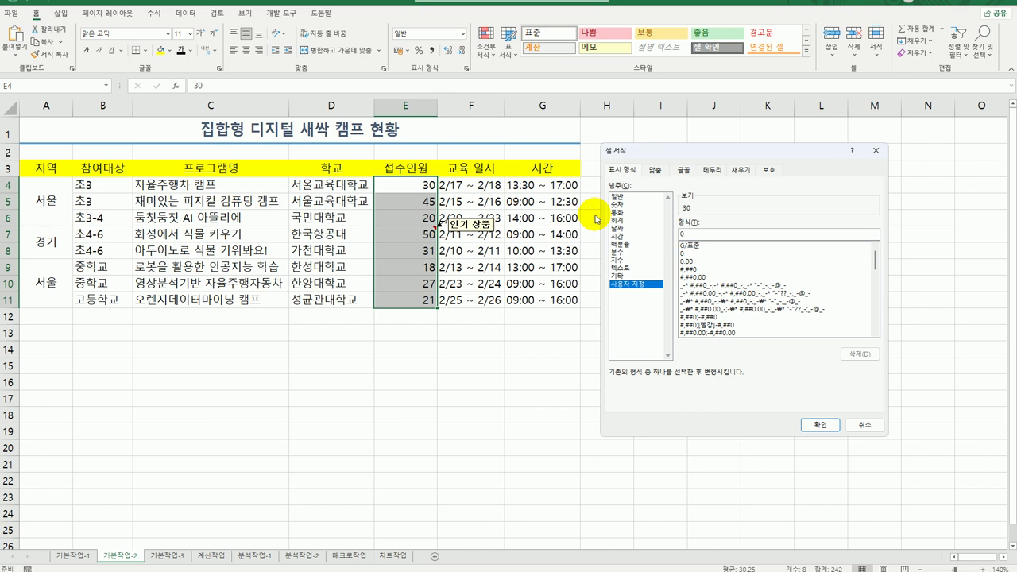
text(명)
click(826, 425)
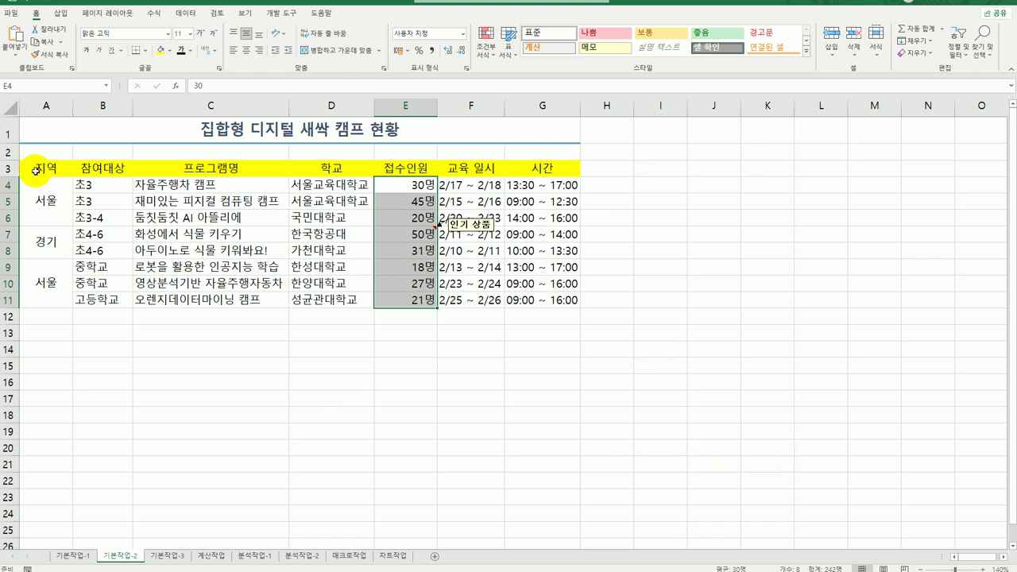
Apply all borders (모든 테두리) and a thick outside border (굵은 바깥쪽 테두리) to the table A3:G11
drag(36, 170, 562, 286)
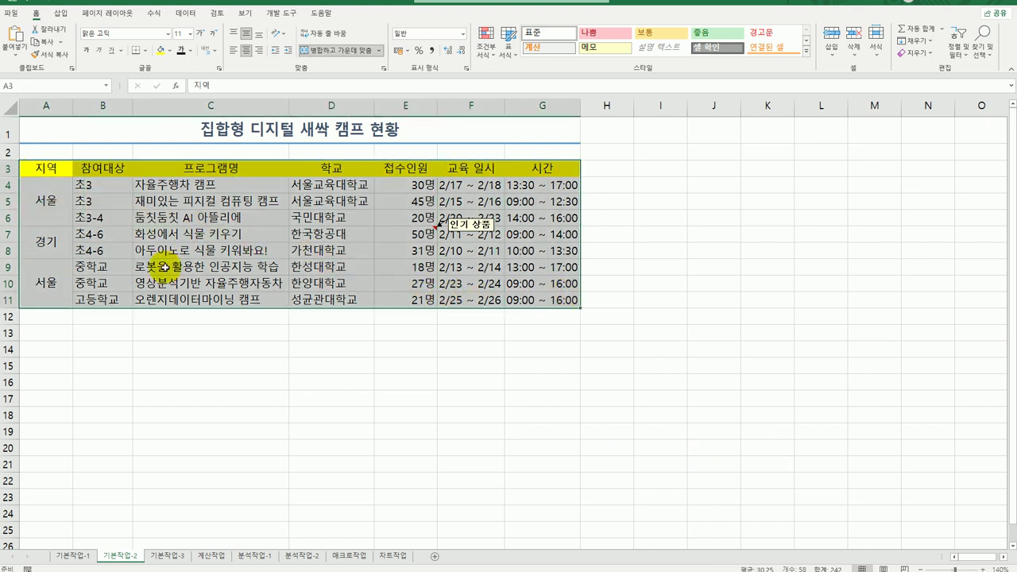
click(145, 50)
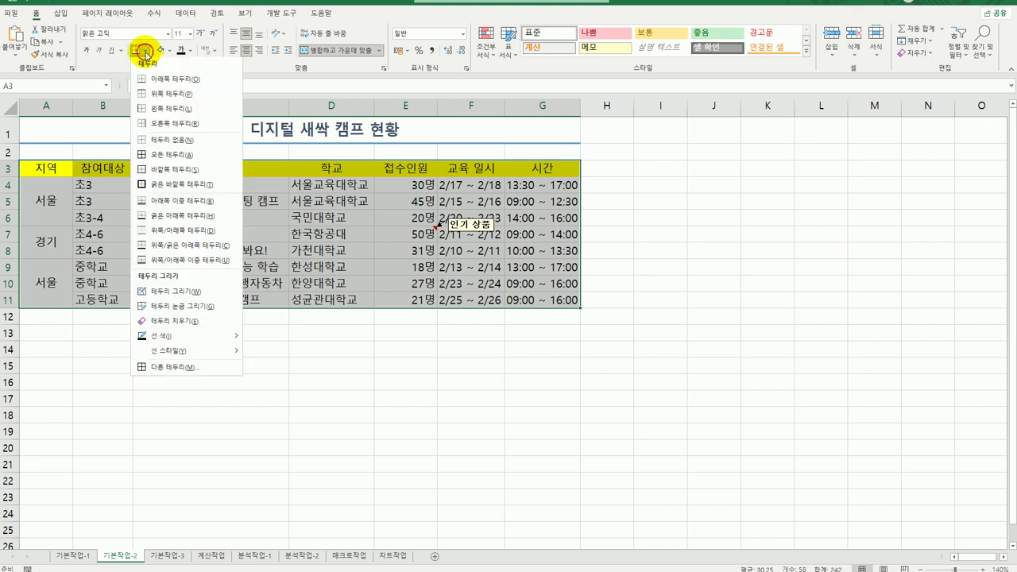
click(161, 156)
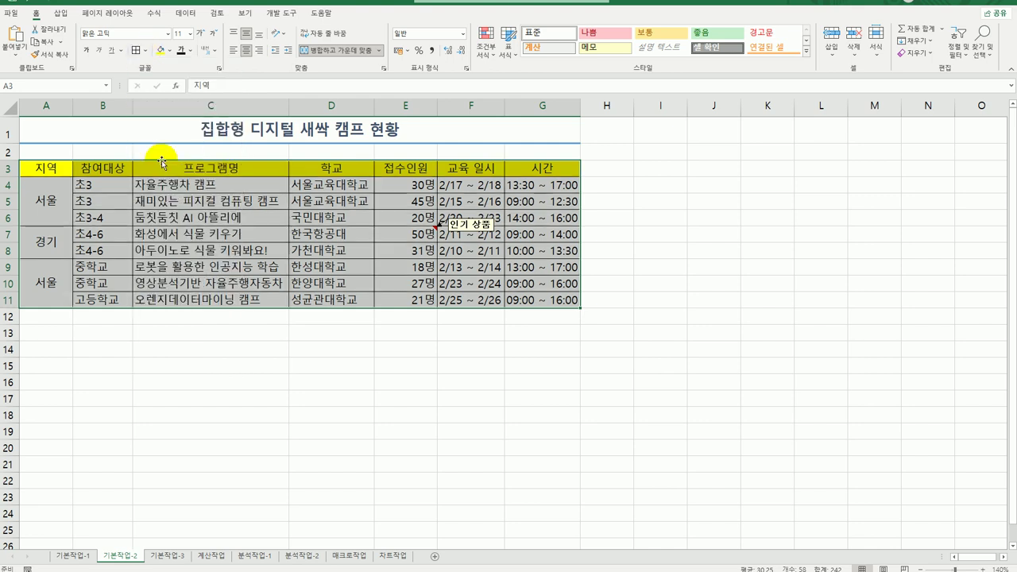
click(146, 53)
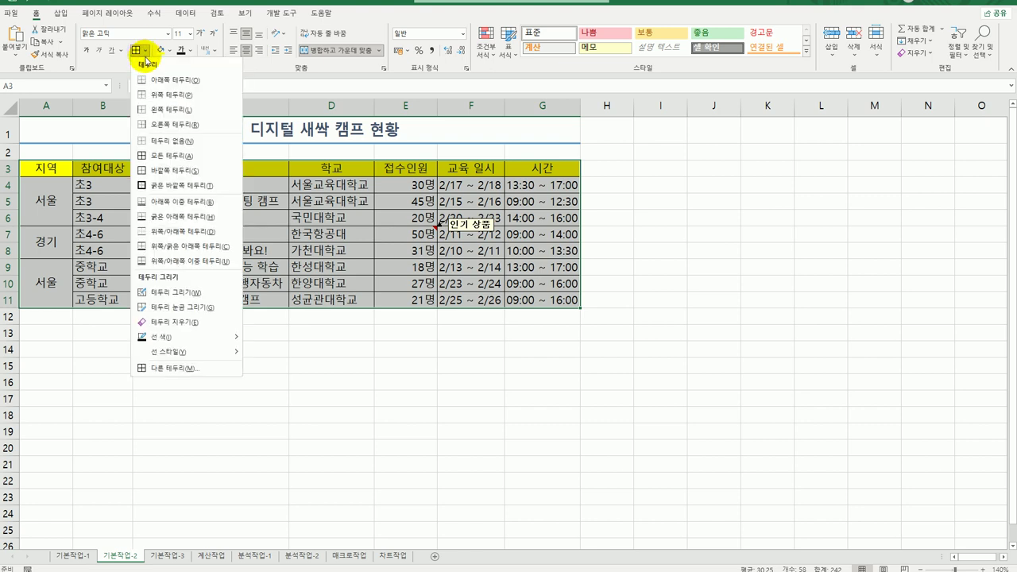
click(170, 186)
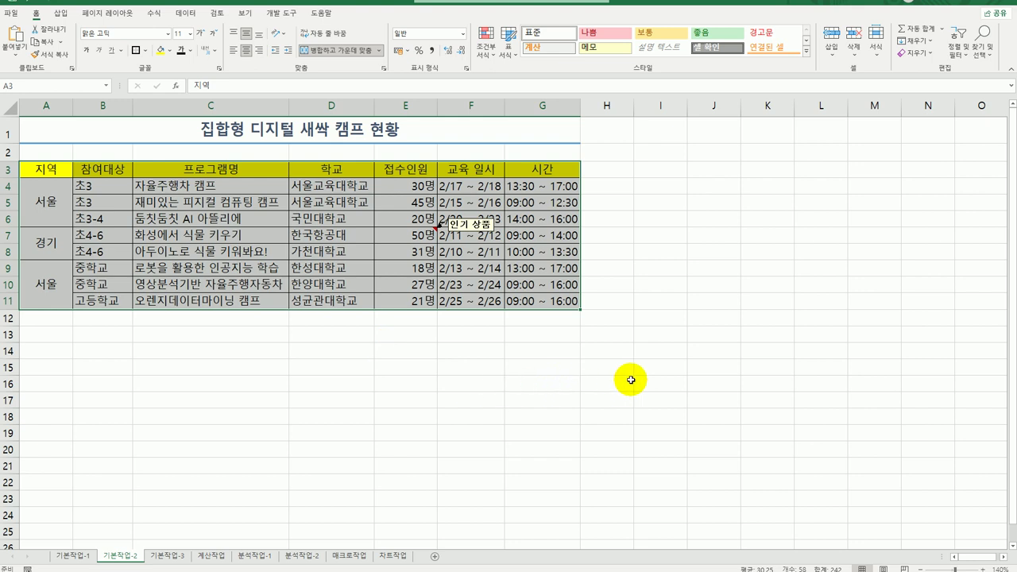
click(656, 383)
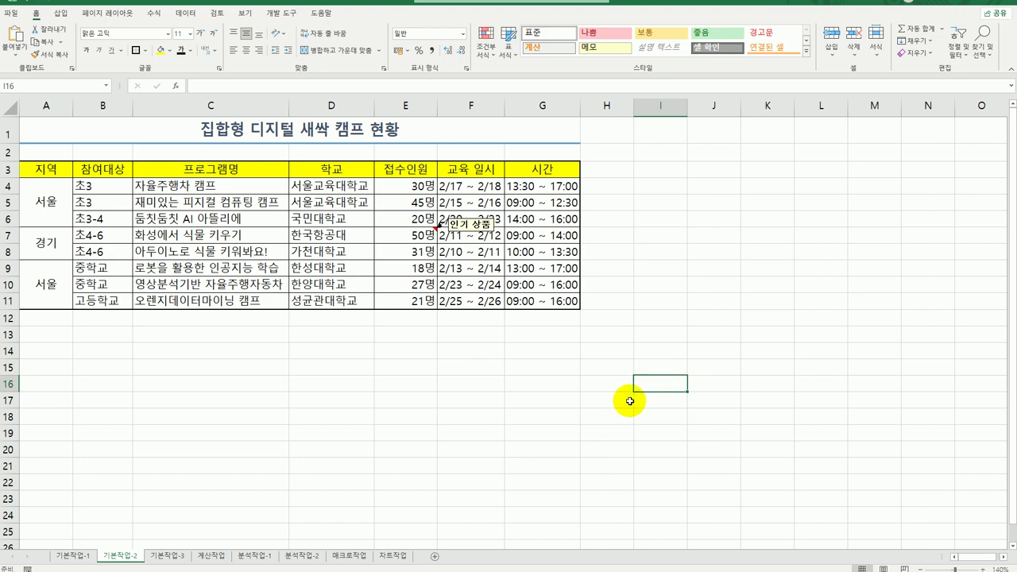
Open the 기본작업-3 sheet and autofit the widths of columns C, F and G
click(182, 560)
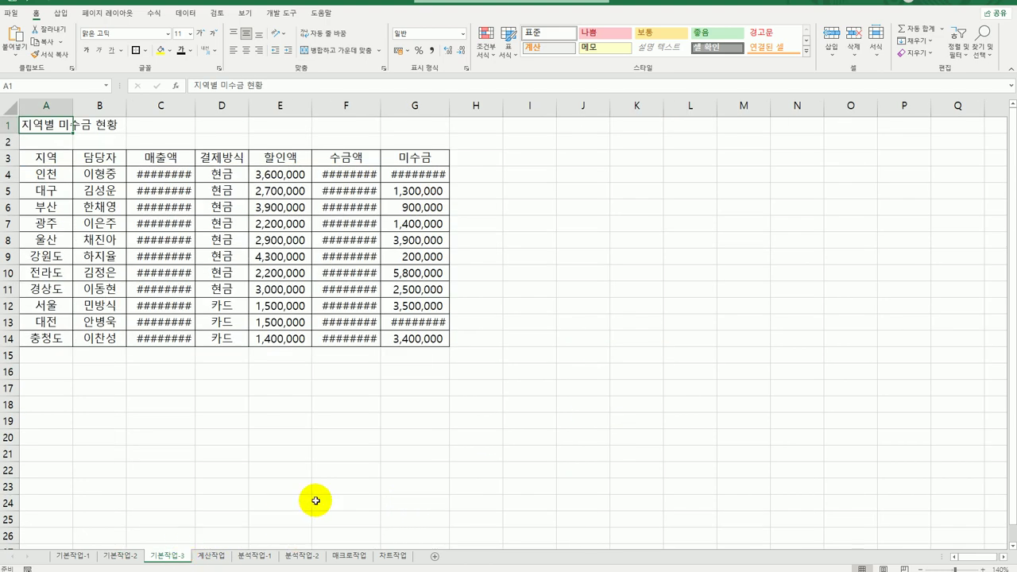
double_click(196, 109)
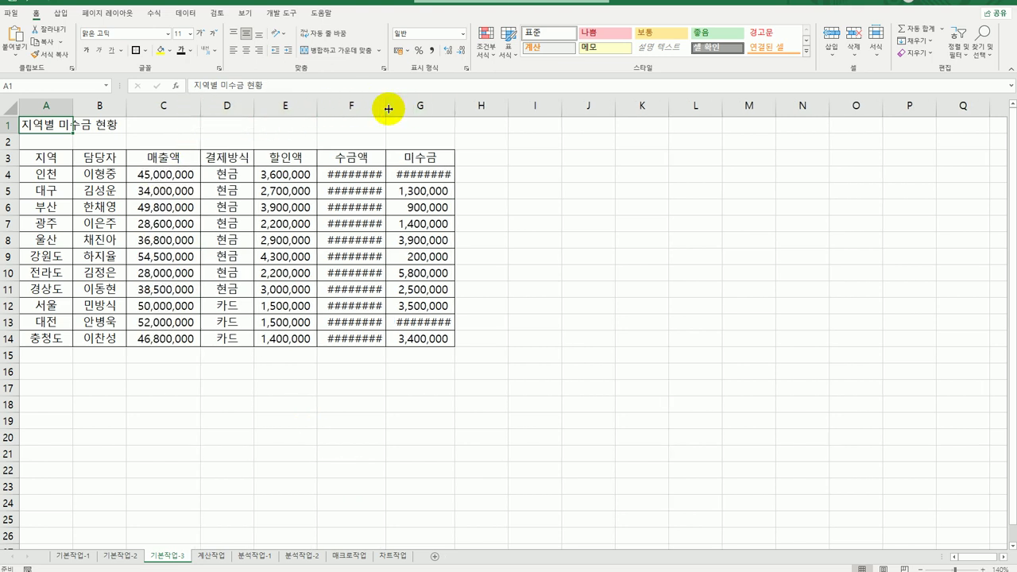
drag(389, 109, 456, 111)
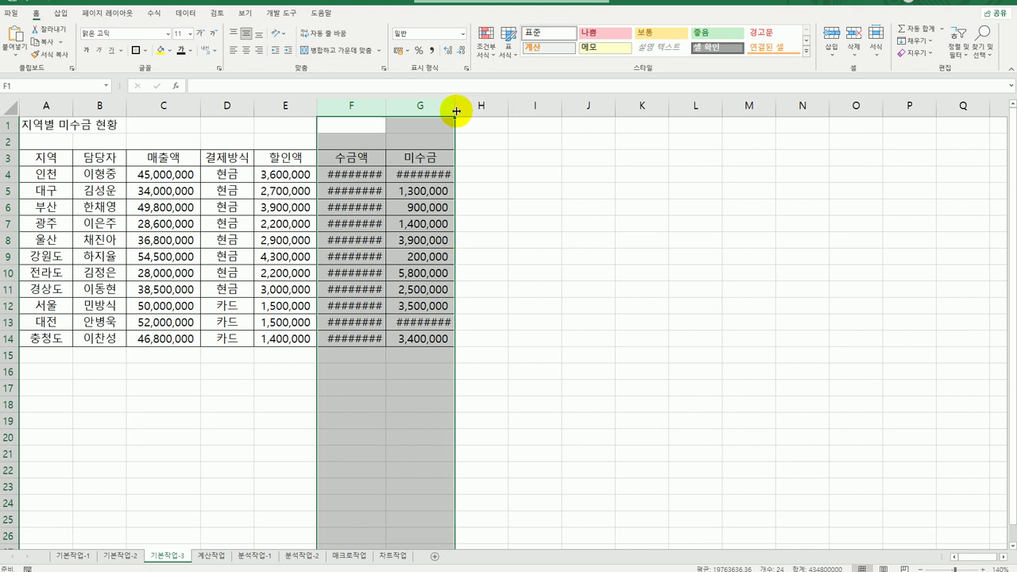
double_click(455, 109)
click(399, 231)
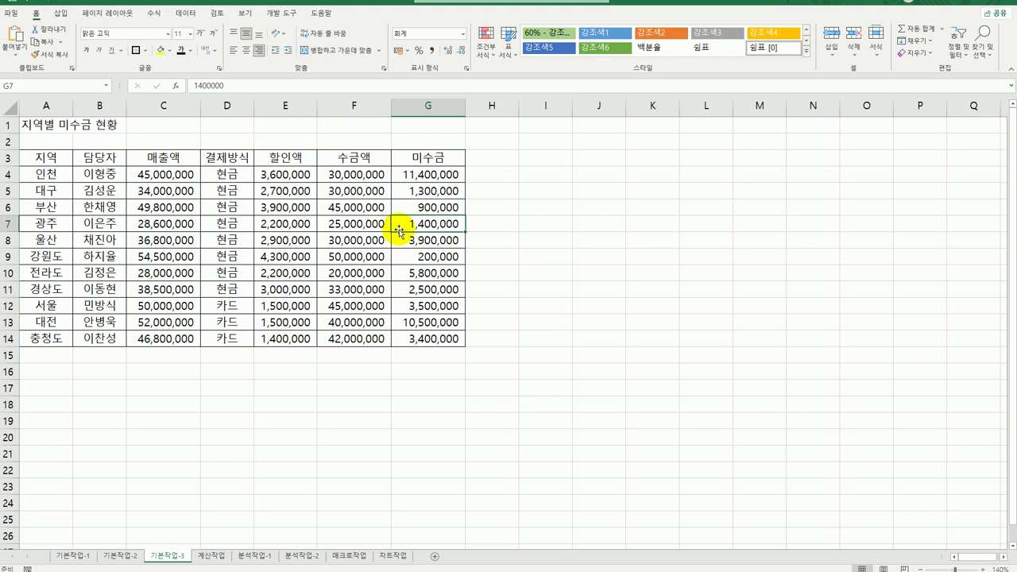
Start a new conditional formatting rule for A4:G14 that uses a formula to determine which cells to format
click(36, 180)
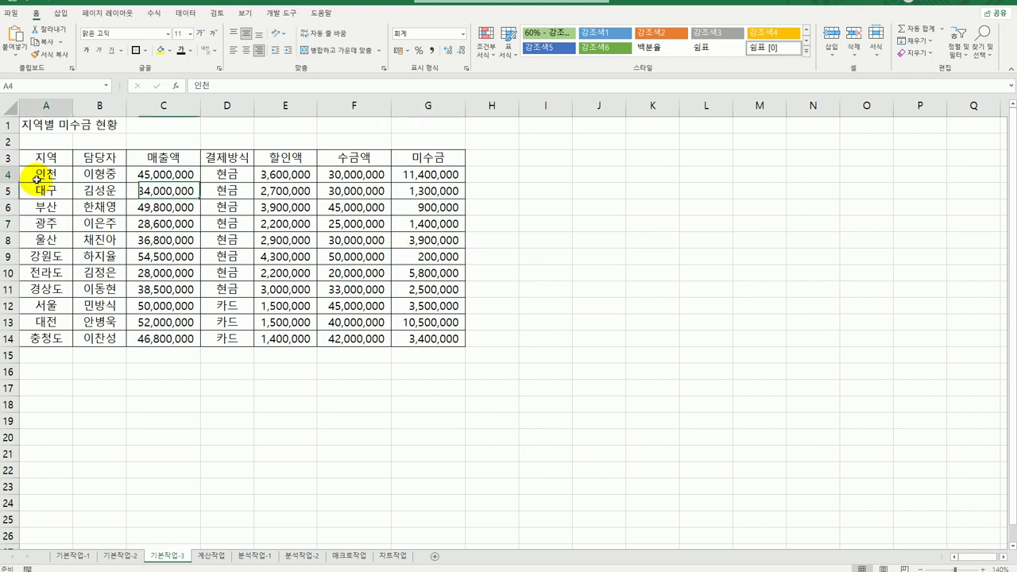
drag(37, 179, 428, 342)
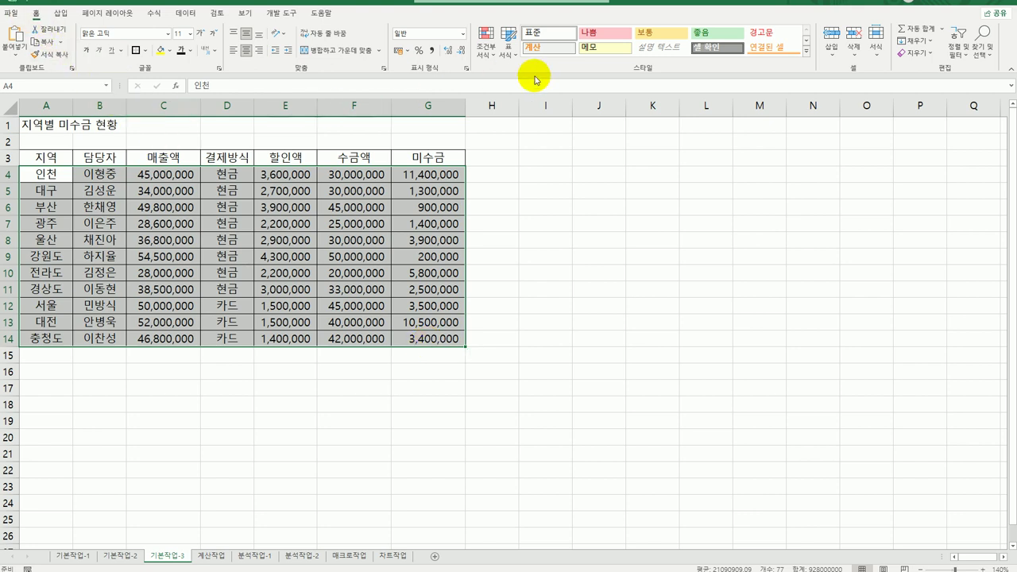
click(487, 54)
click(500, 202)
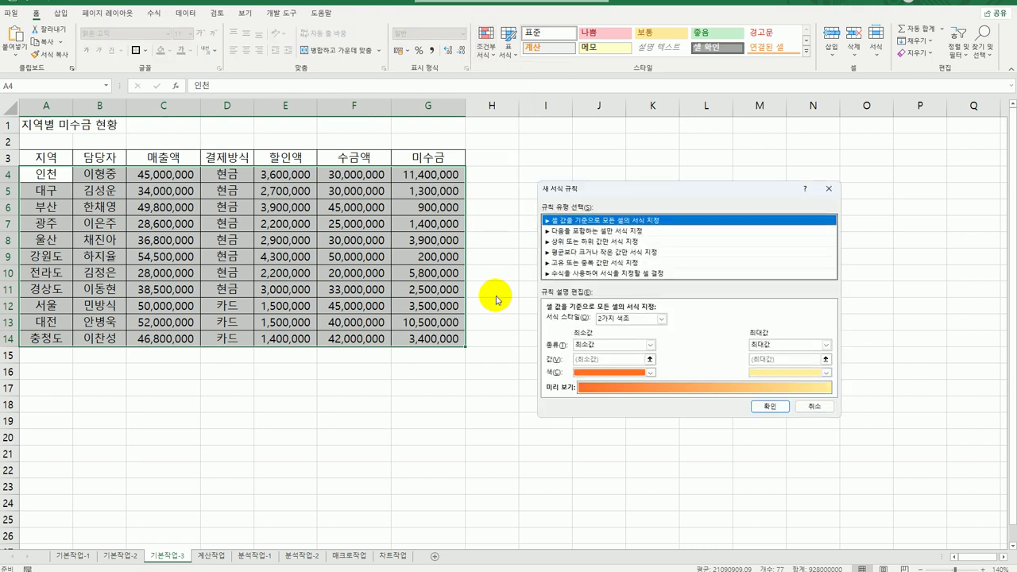
click(577, 273)
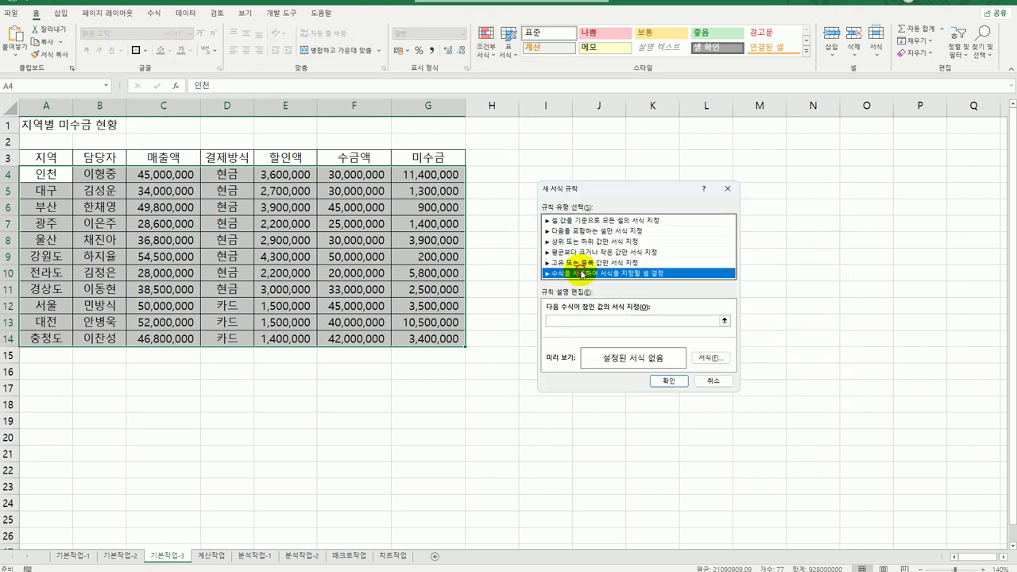
Enter =left($B4,1)="이" as the formula of the conditional formatting rule
click(610, 321)
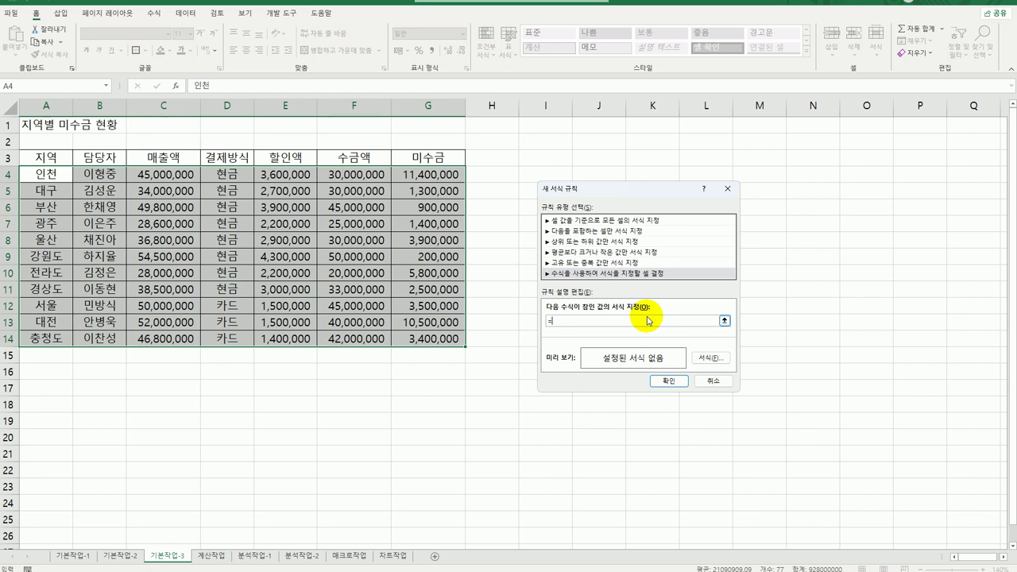
text(ㅁ)
key(BackSpace)
text(left()
click(82, 175)
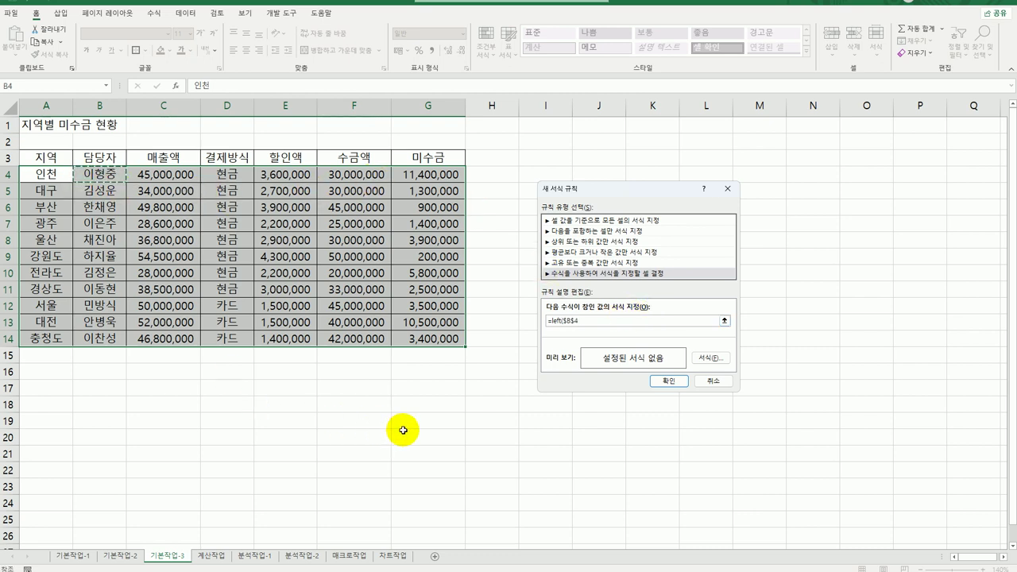
key(F4)
click(587, 322)
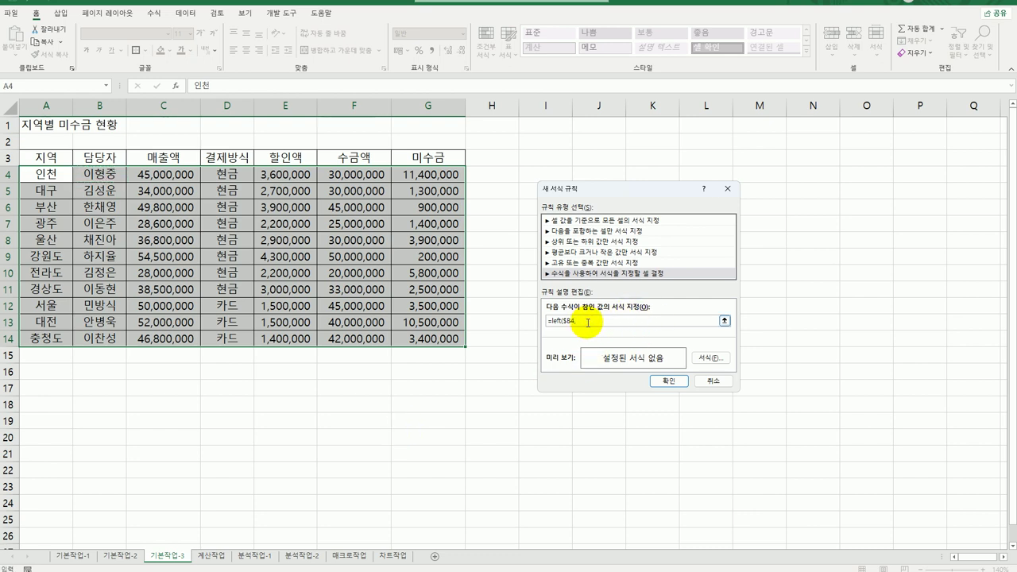
text(,1)="이"인")
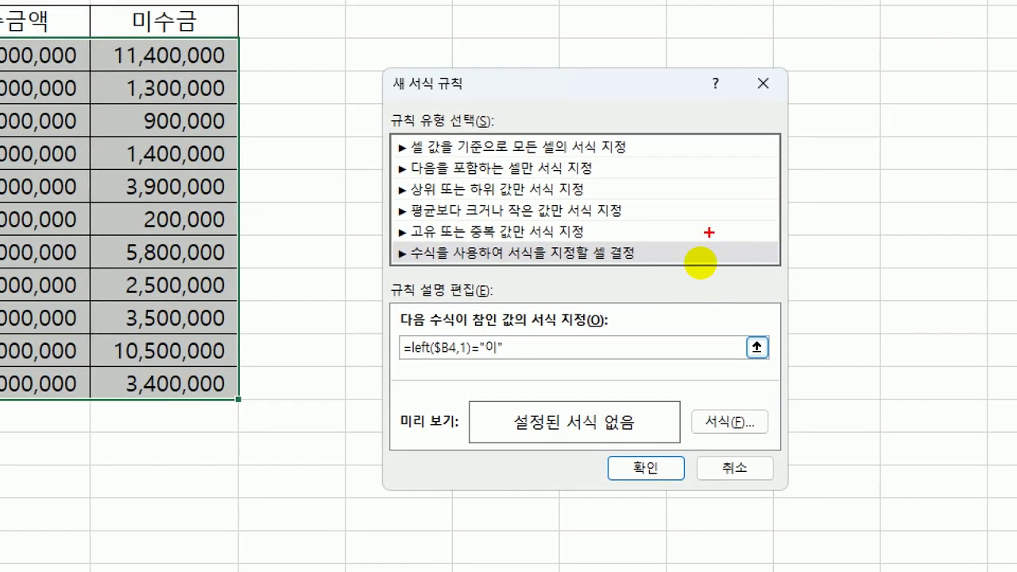
mouse_move(640, 273)
mouse_down()
mouse_move(477, 278)
mouse_move(373, 256)
mouse_move(628, 240)
mouse_move(668, 283)
mouse_up()
mouse_move(636, 224)
mouse_down()
mouse_move(637, 254)
mouse_move(674, 226)
mouse_up()
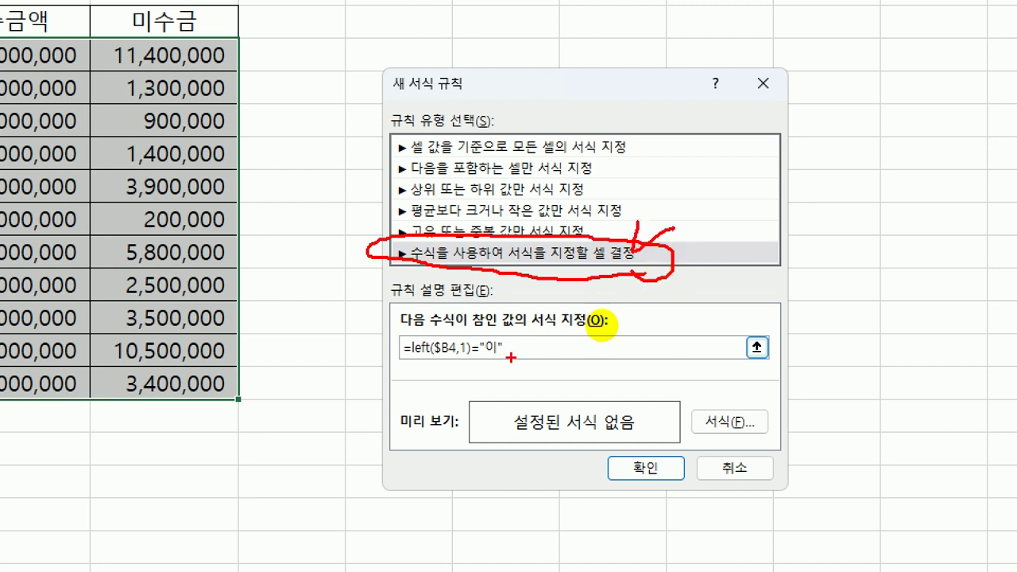
mouse_move(368, 347)
mouse_down()
mouse_move(512, 366)
mouse_move(523, 354)
mouse_up()
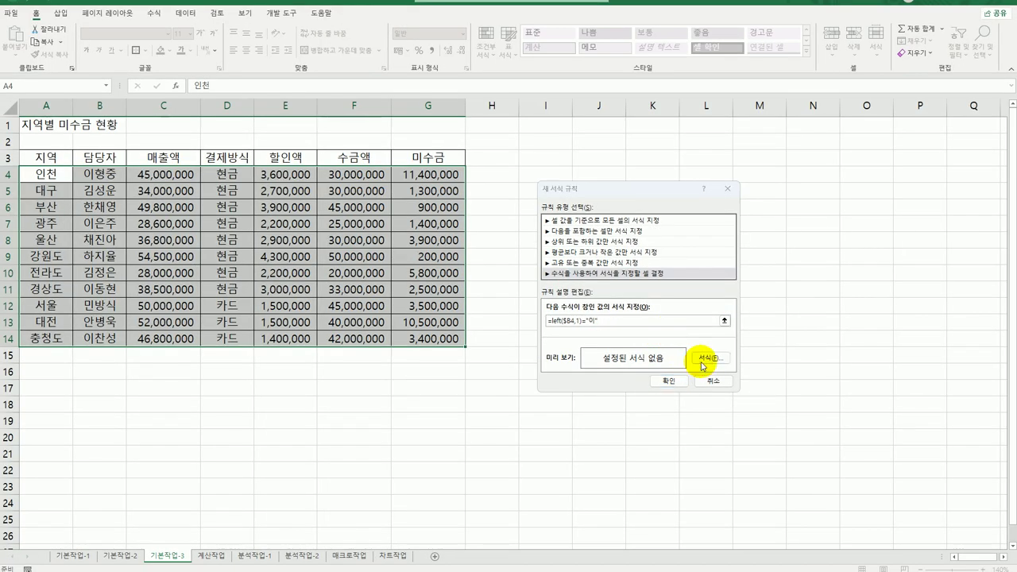
Set the rule's font to standard blue (파랑) with bold italic style (굵은 기울임꼴) and apply the rule to the table
click(704, 360)
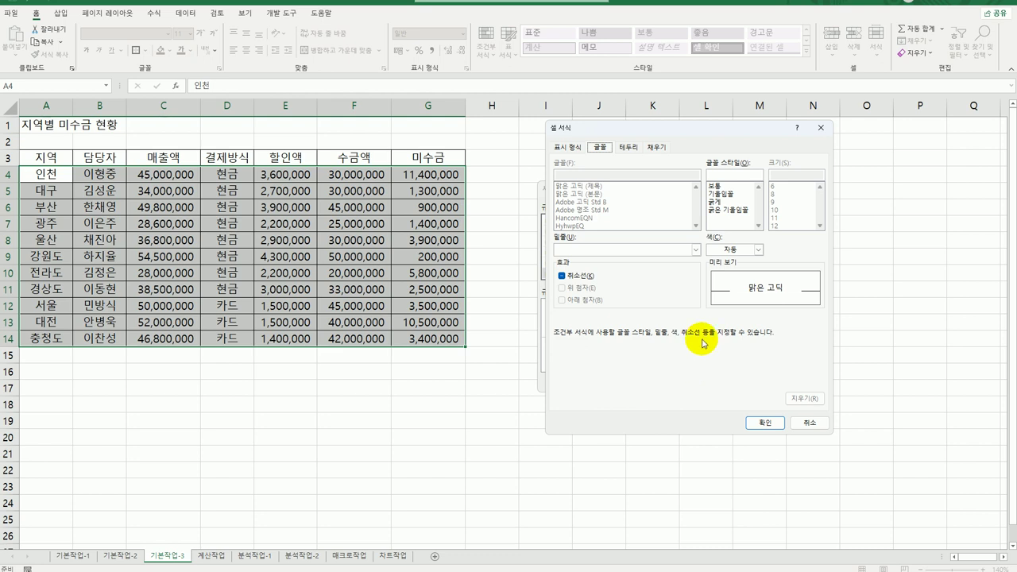
click(757, 251)
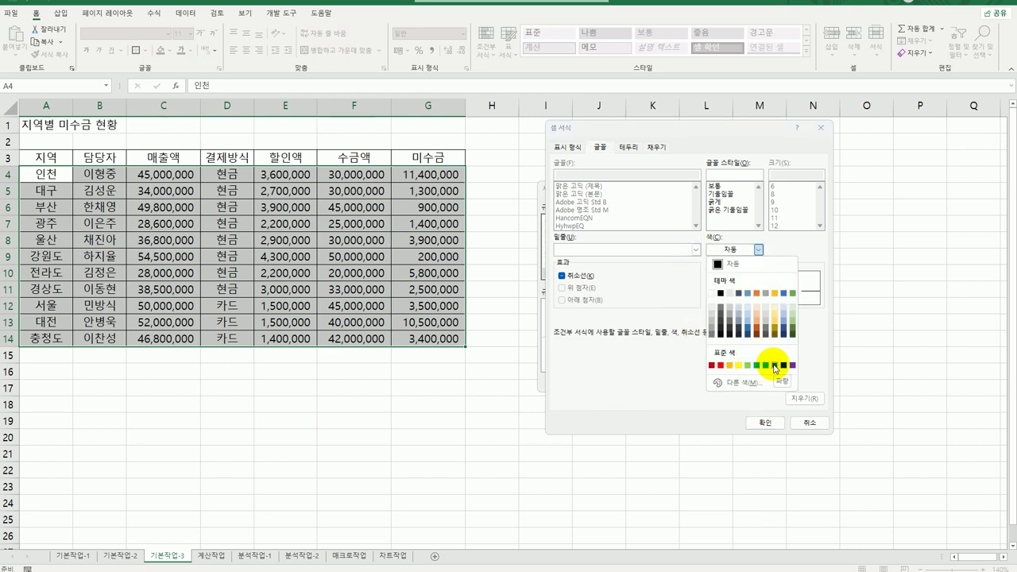
click(775, 366)
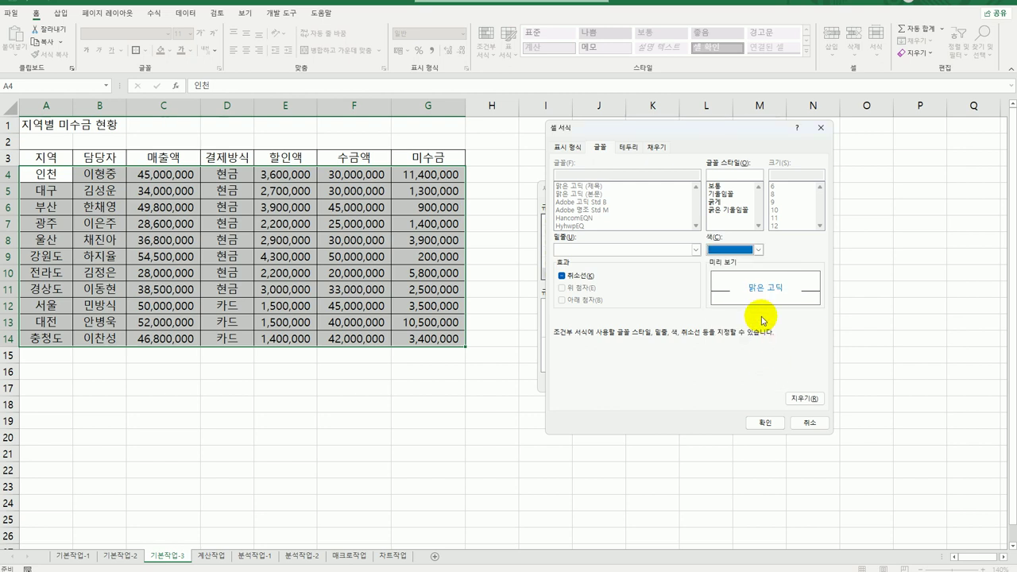
click(728, 210)
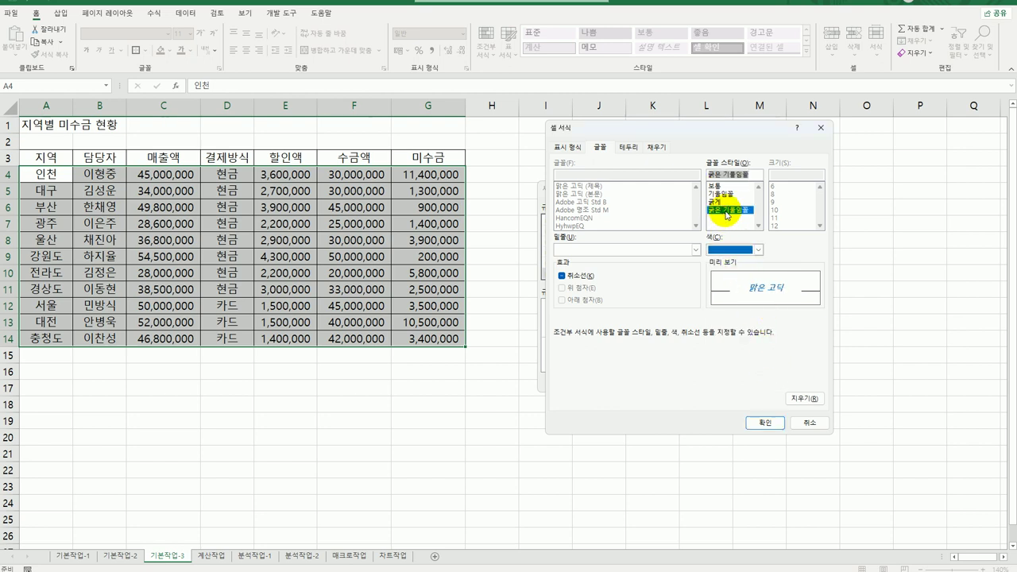
click(764, 423)
click(670, 385)
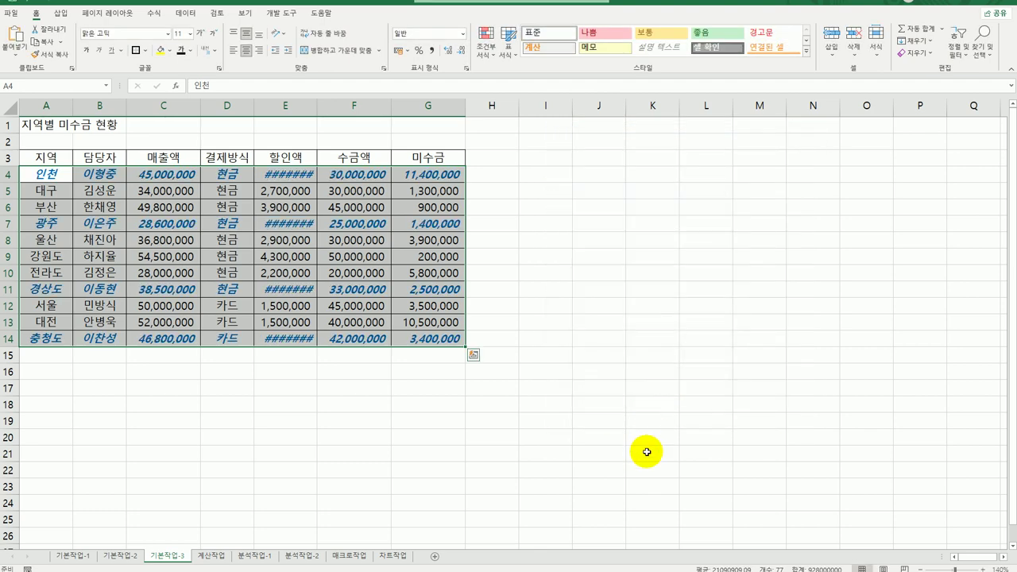
Autofit the width of column E (할인액) to its contents
click(652, 451)
double_click(318, 107)
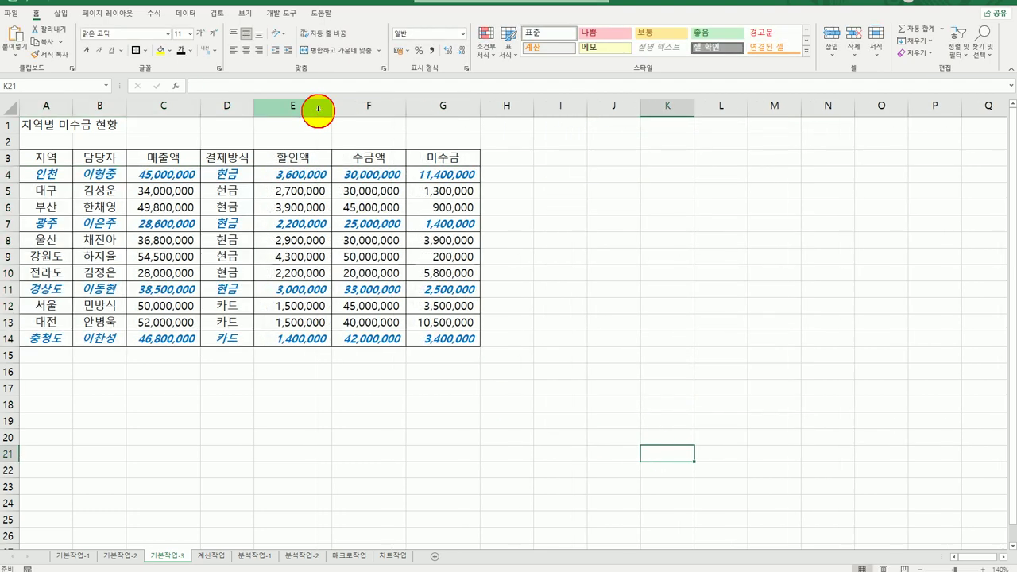
drag(103, 170, 101, 339)
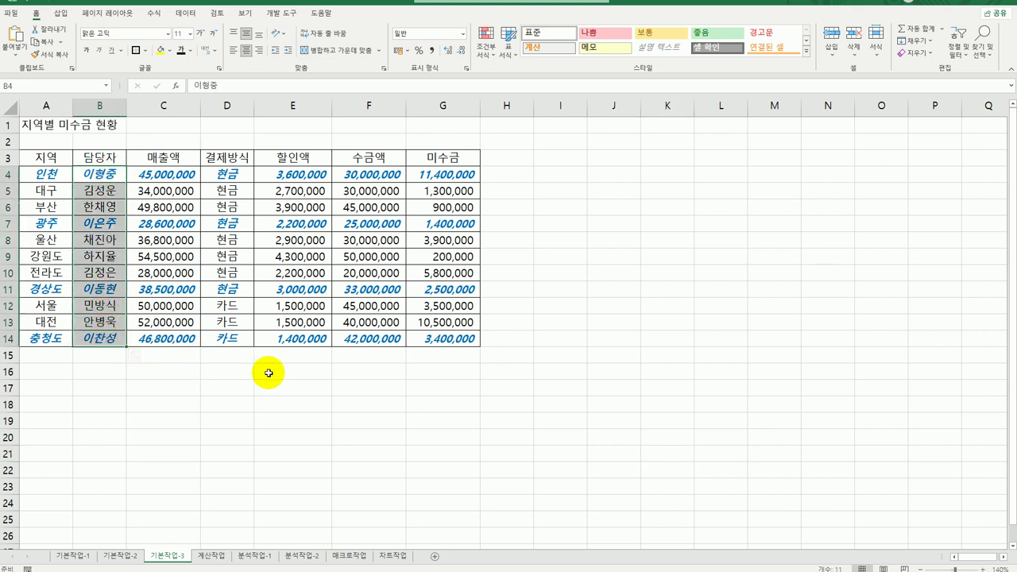
click(552, 407)
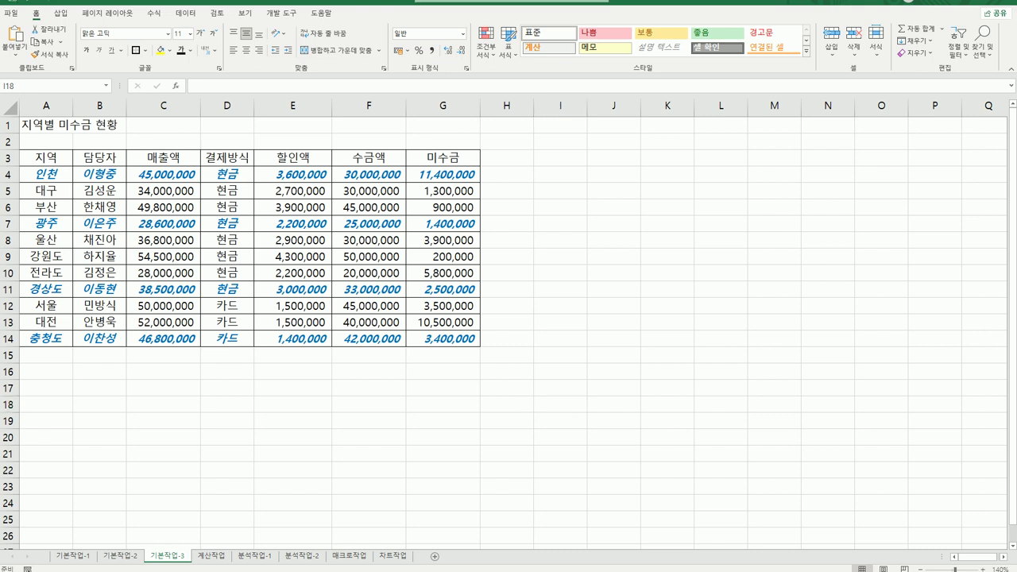
Open the 계산작업 worksheet
click(225, 560)
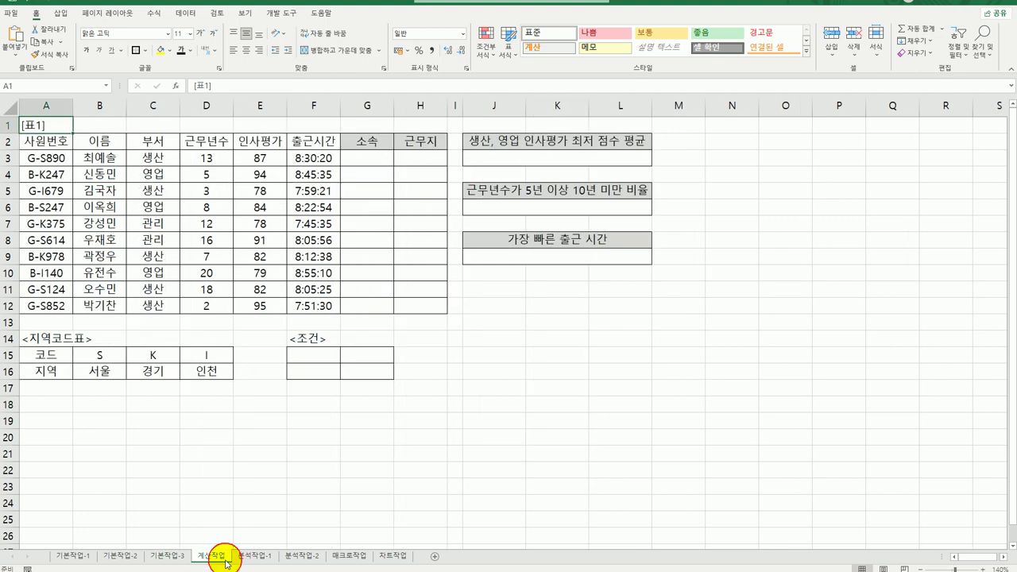
click(456, 419)
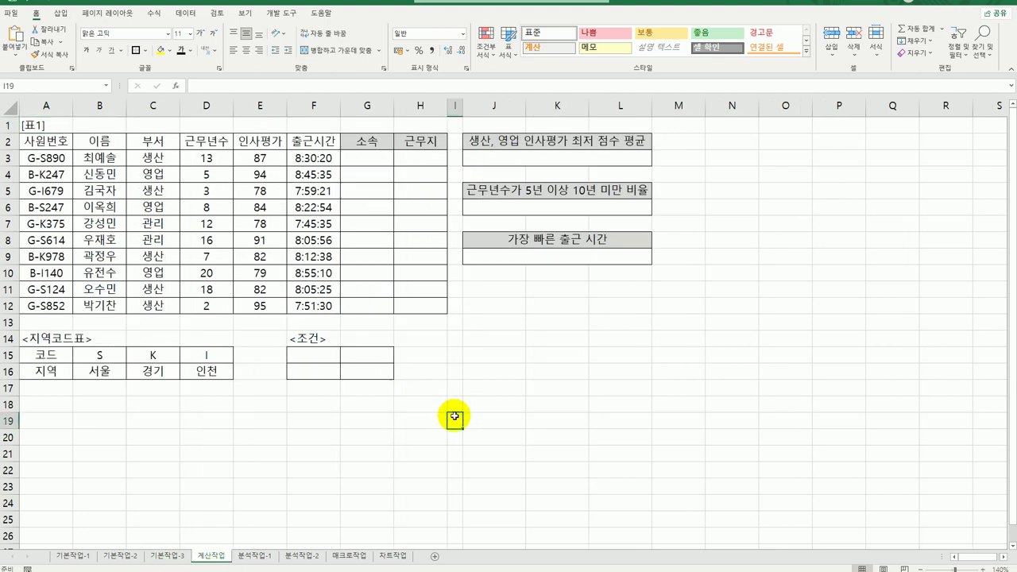
click(361, 157)
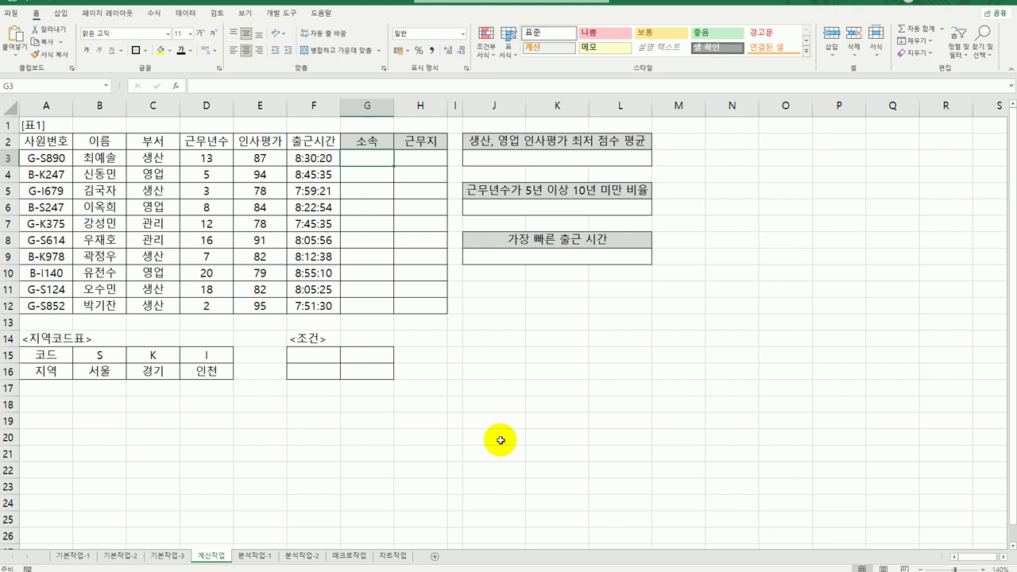
click(48, 156)
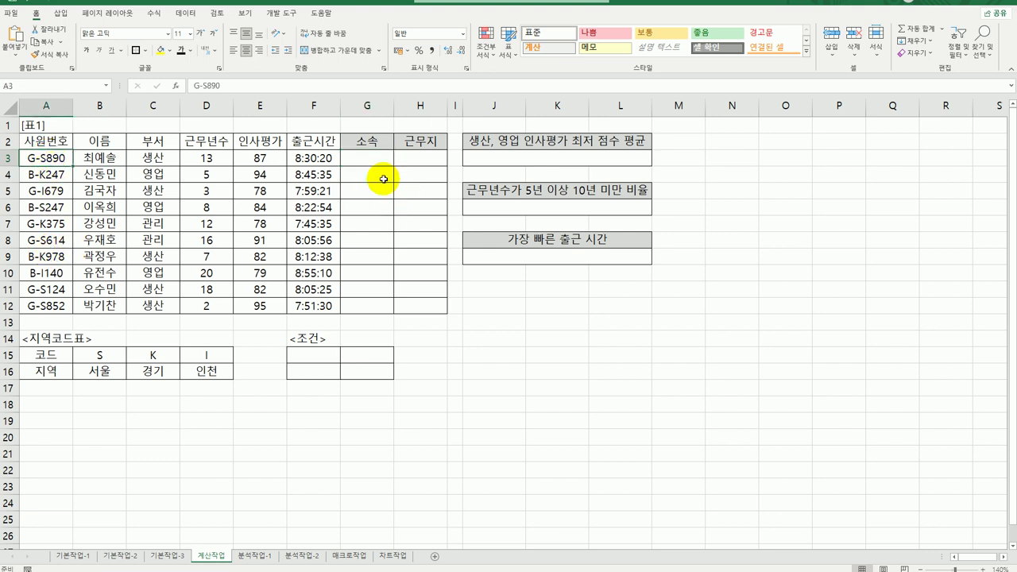
Enter =LEFT(A3,1) in cell G3 of the 소속 column and fill the formula down to G12
click(368, 159)
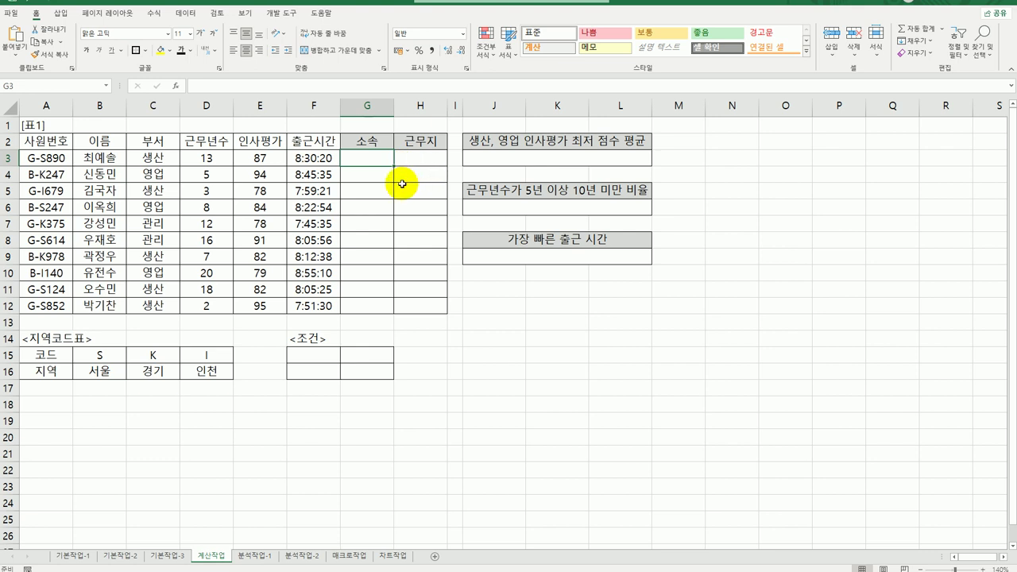
text(=)
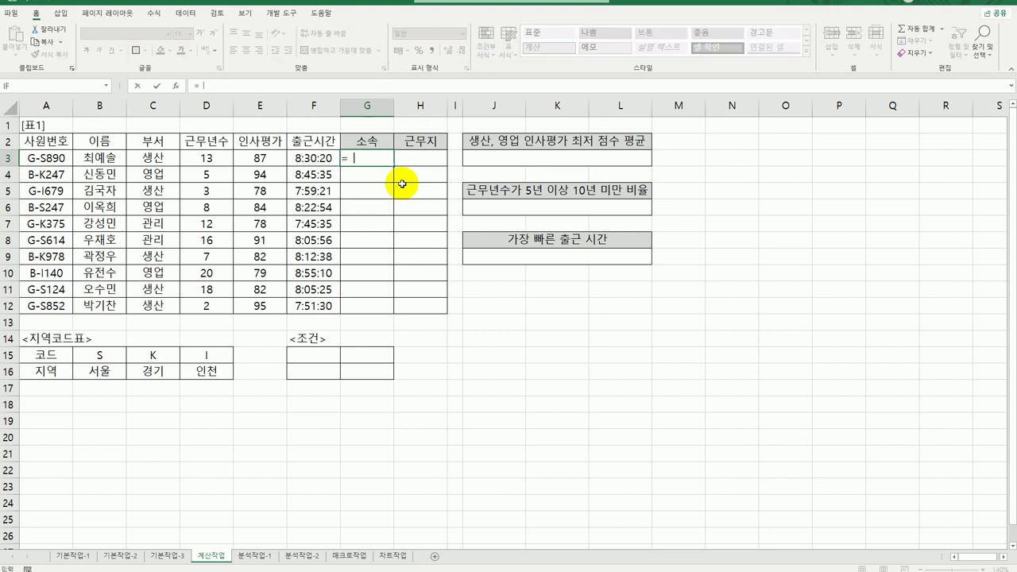
text(le)
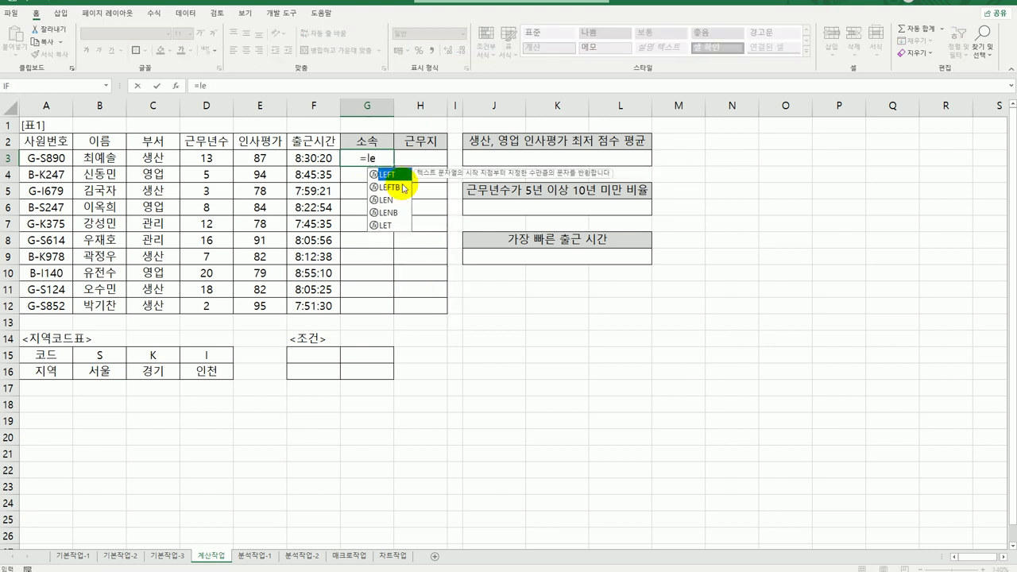
double_click(389, 174)
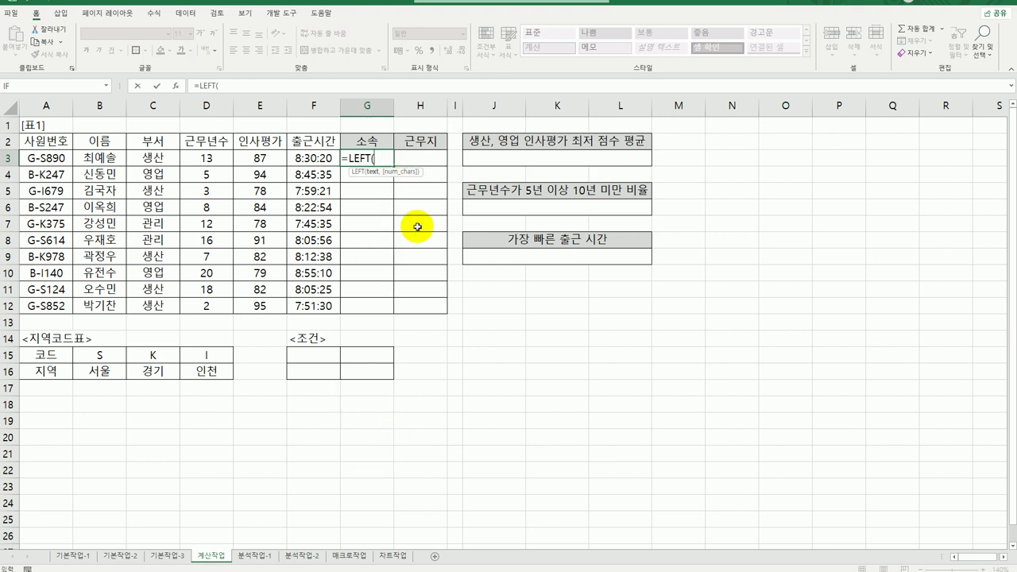
click(177, 88)
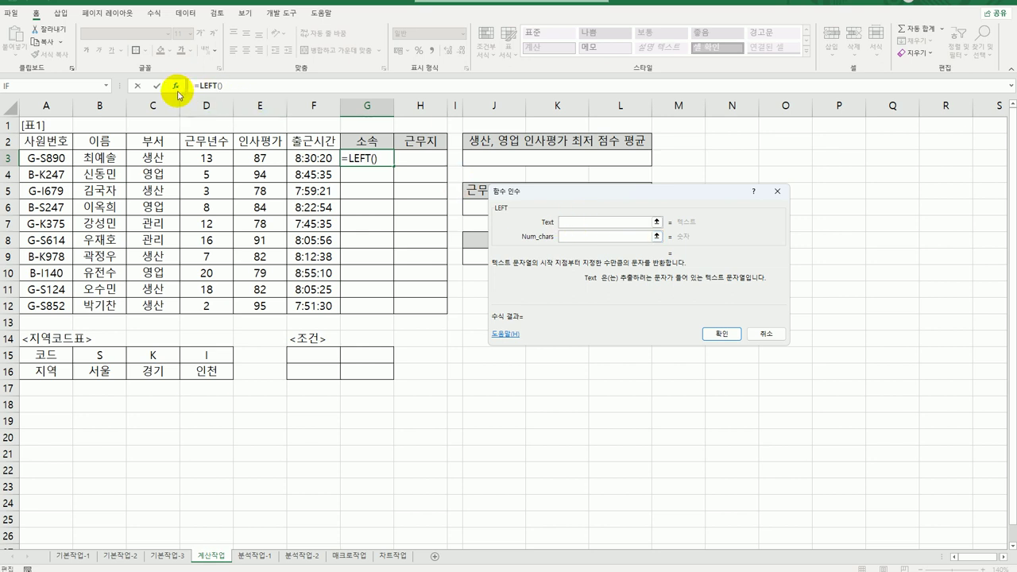
click(62, 160)
click(584, 236)
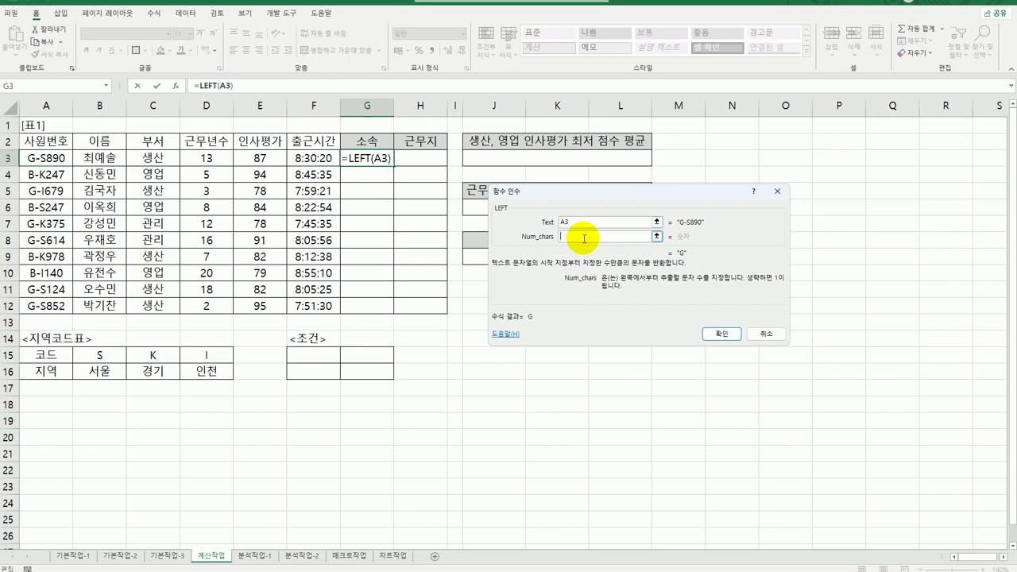
text(1)
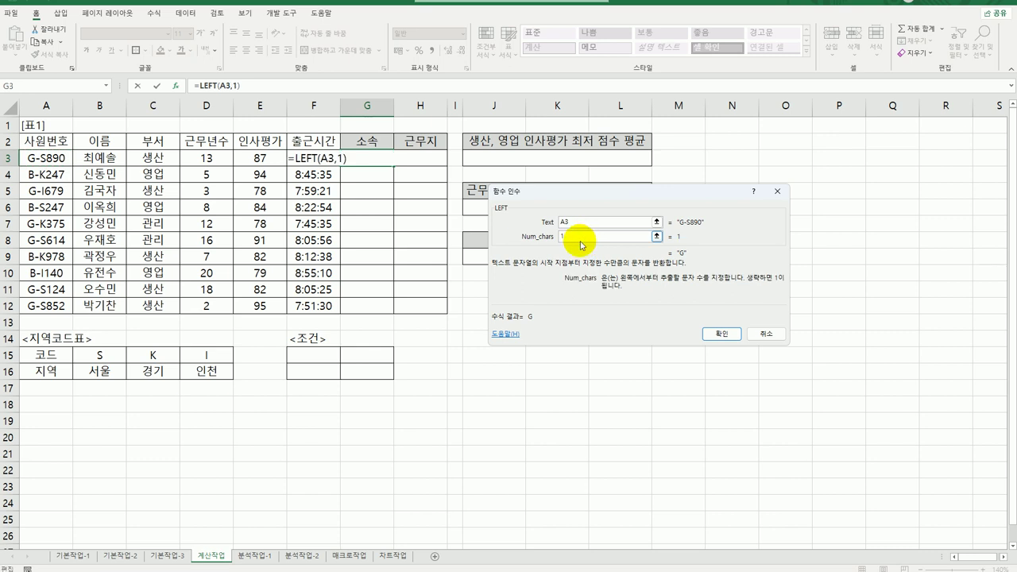
click(716, 334)
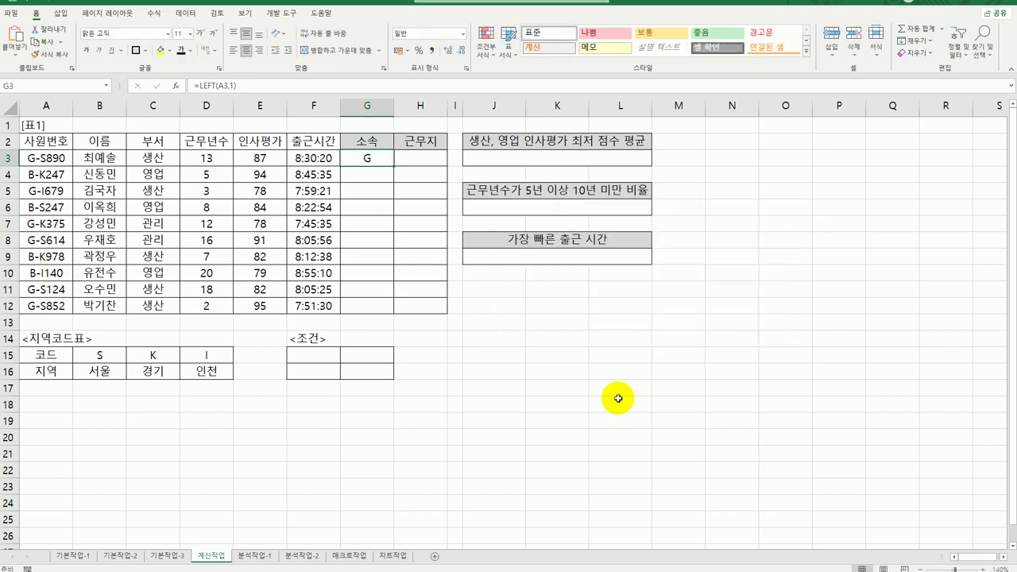
drag(393, 166, 390, 306)
Wrap the LEFT formula in G3 in an IF function and bring up the IF function's arguments
click(378, 156)
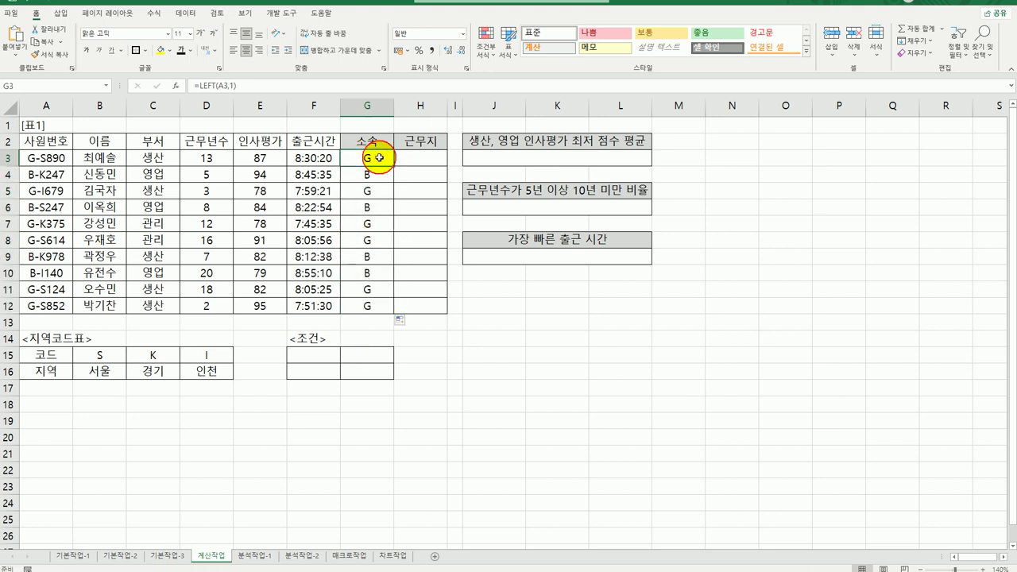
double_click(359, 154)
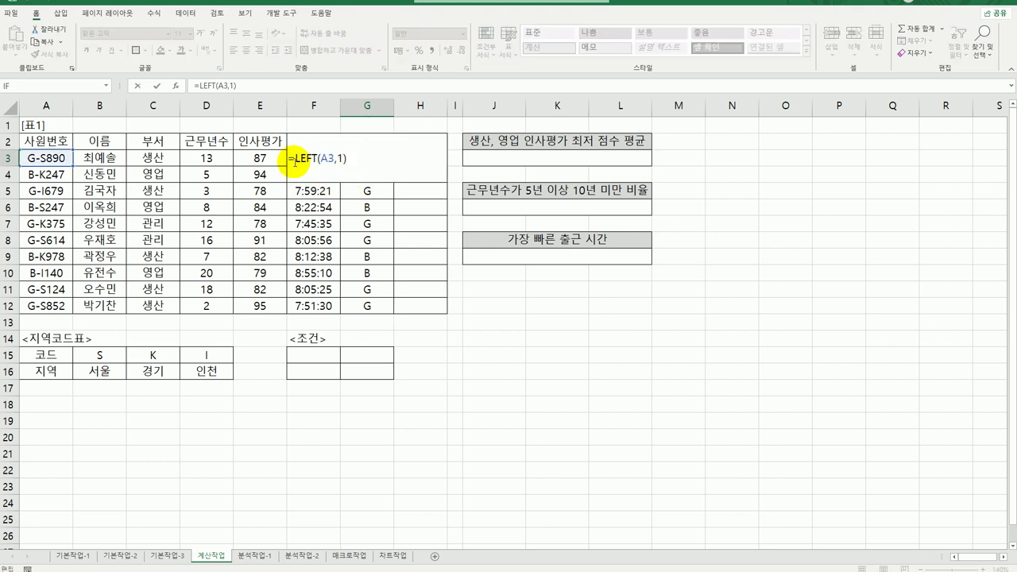
text(I)
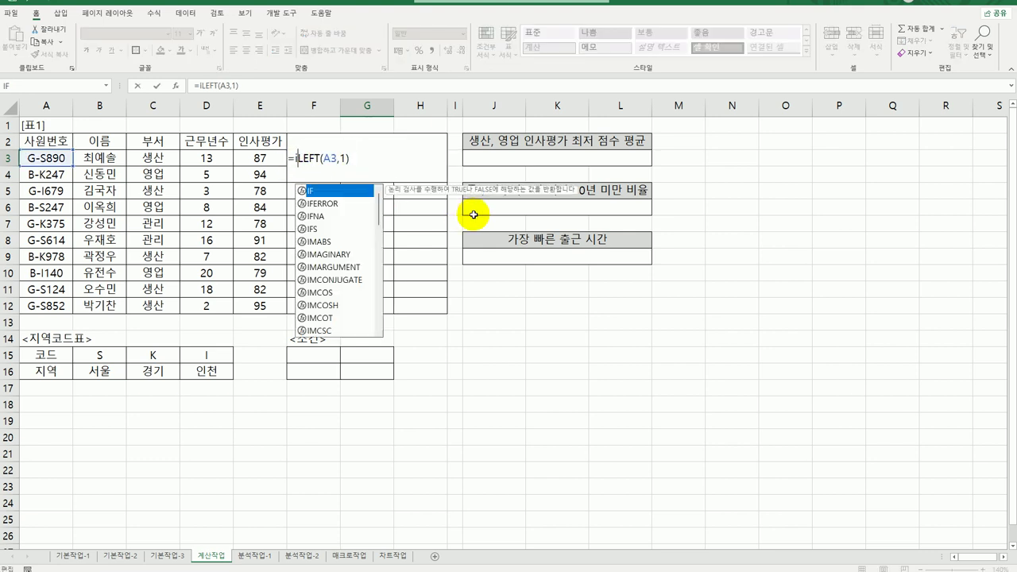
text(f)
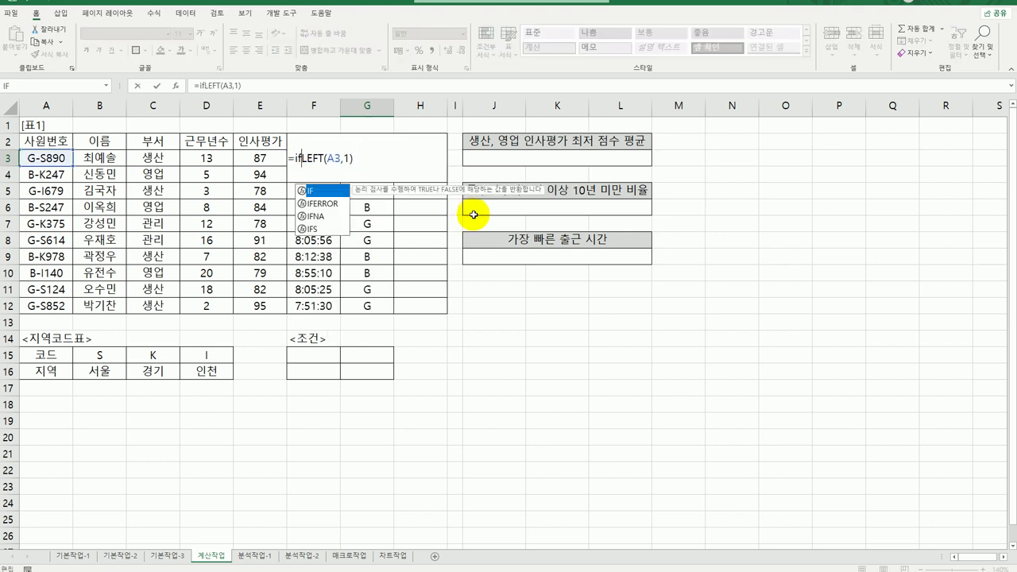
double_click(310, 191)
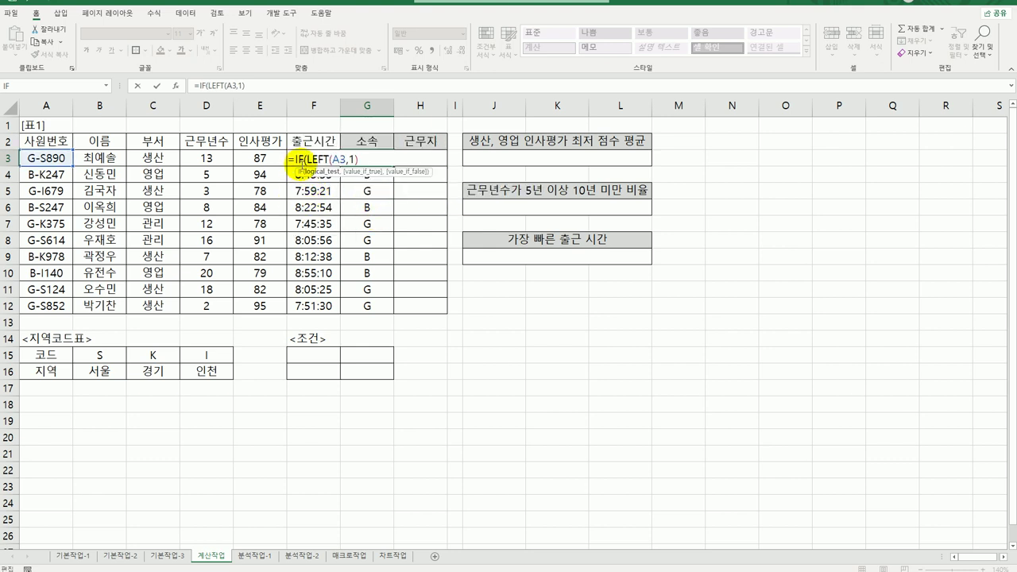
click(176, 86)
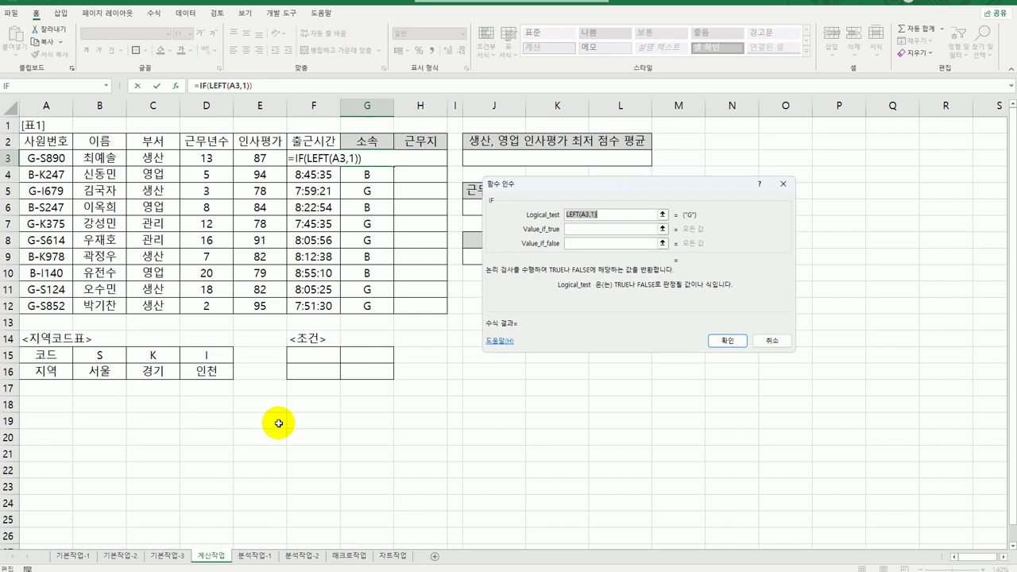
Complete G3 as =IF(LEFT(A3,1)="B","본사","지사") and fill the formula down to G12
click(619, 215)
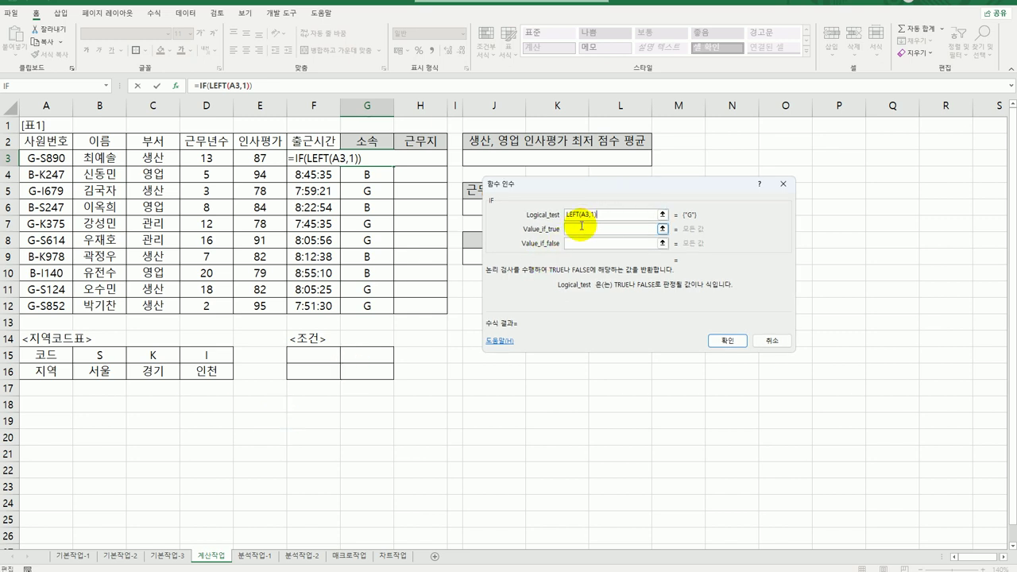
text(="B")
click(582, 228)
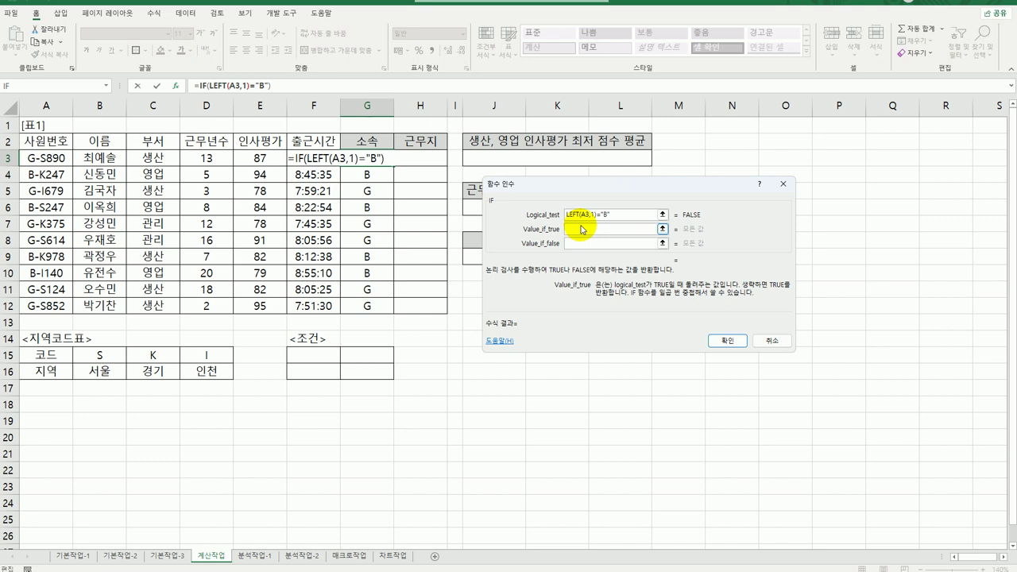
text(본사)
key(Tab)
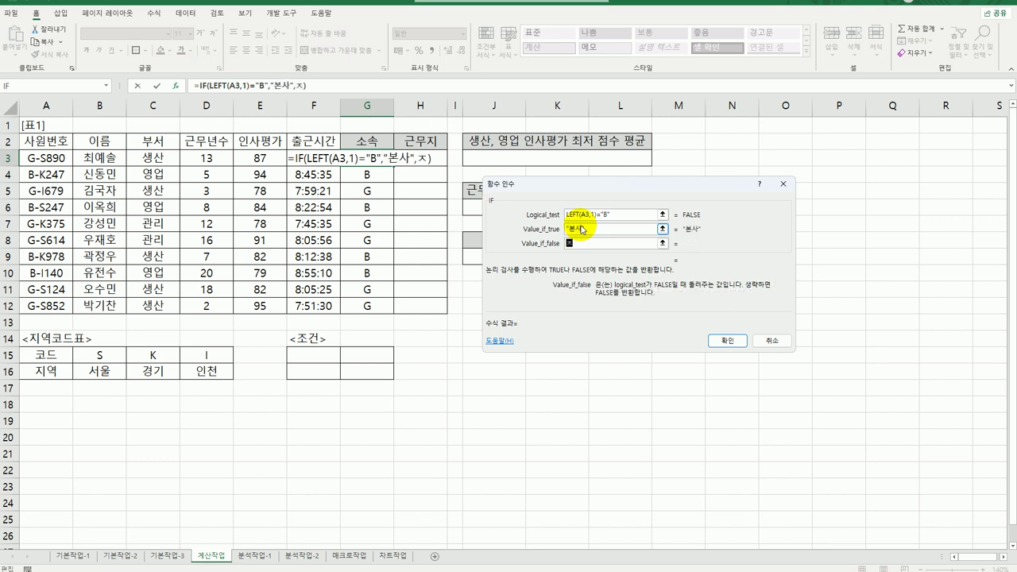
text(지사)
key(Tab)
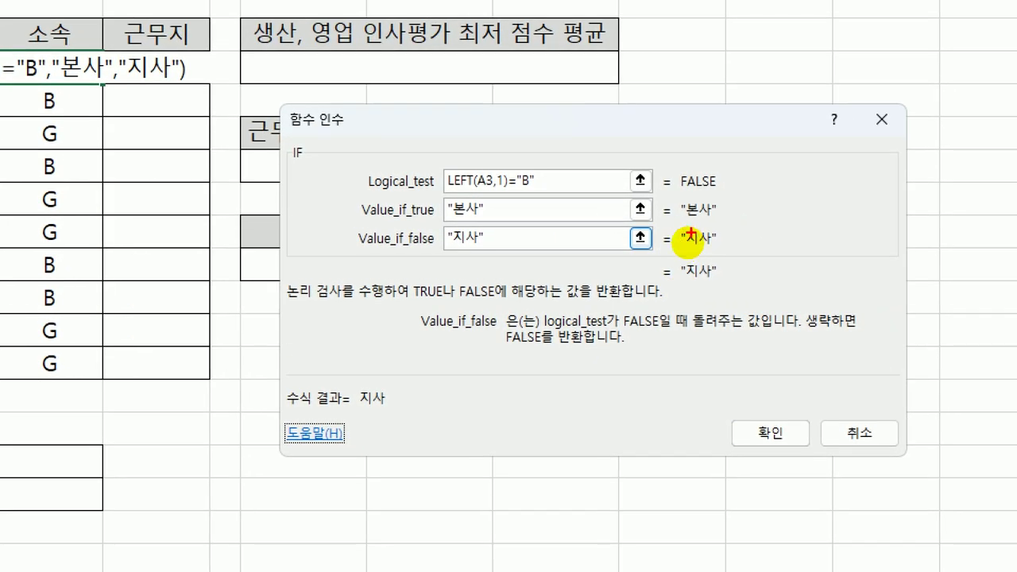
drag(427, 244, 484, 254)
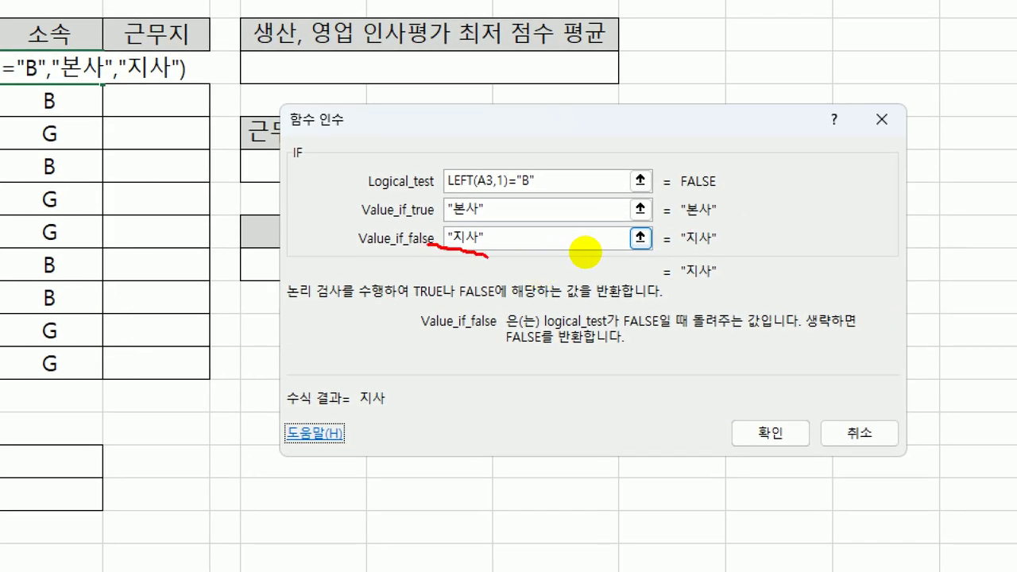
drag(446, 191, 537, 189)
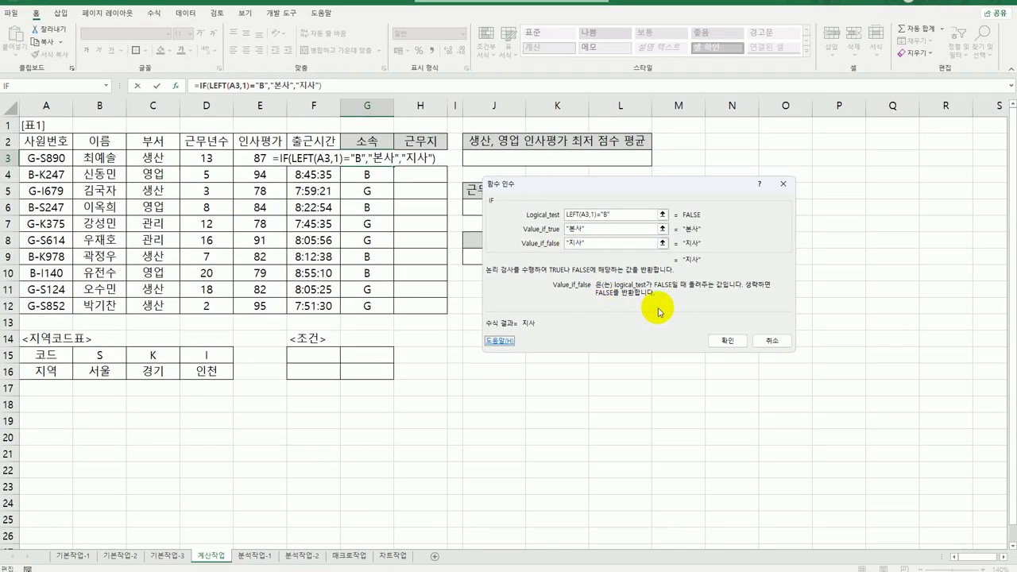
click(770, 433)
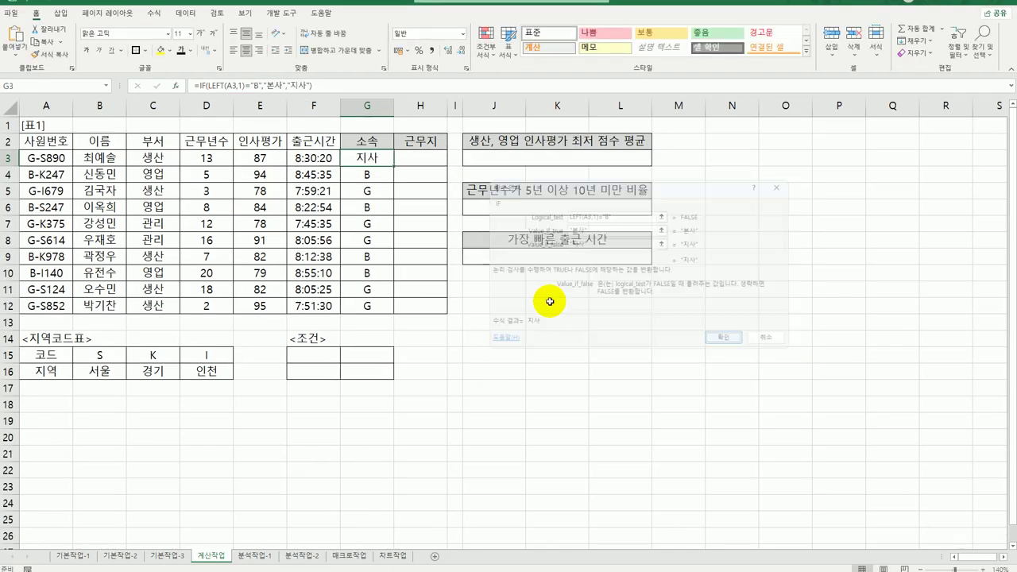
double_click(392, 165)
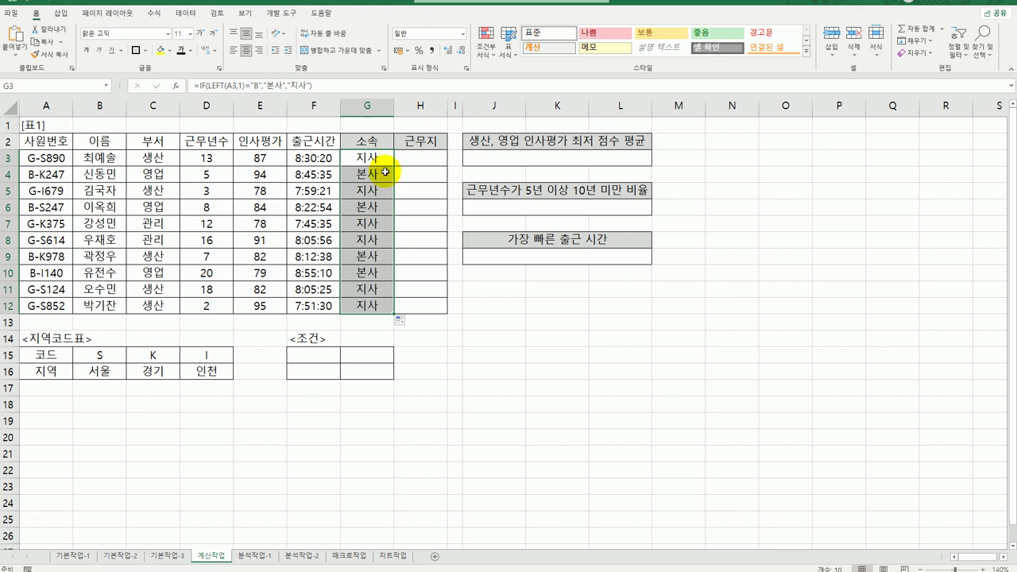
click(364, 304)
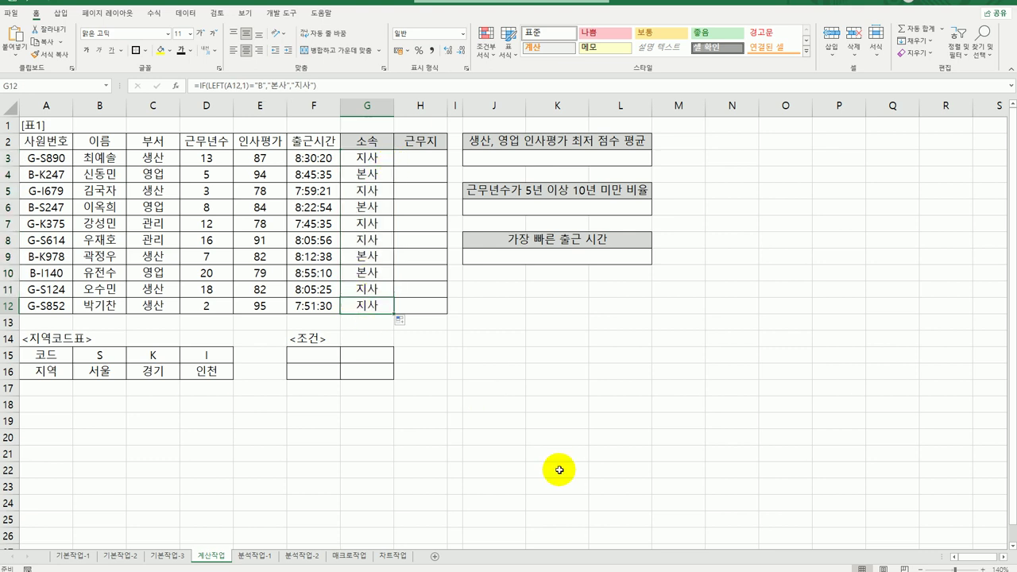
drag(50, 156, 39, 315)
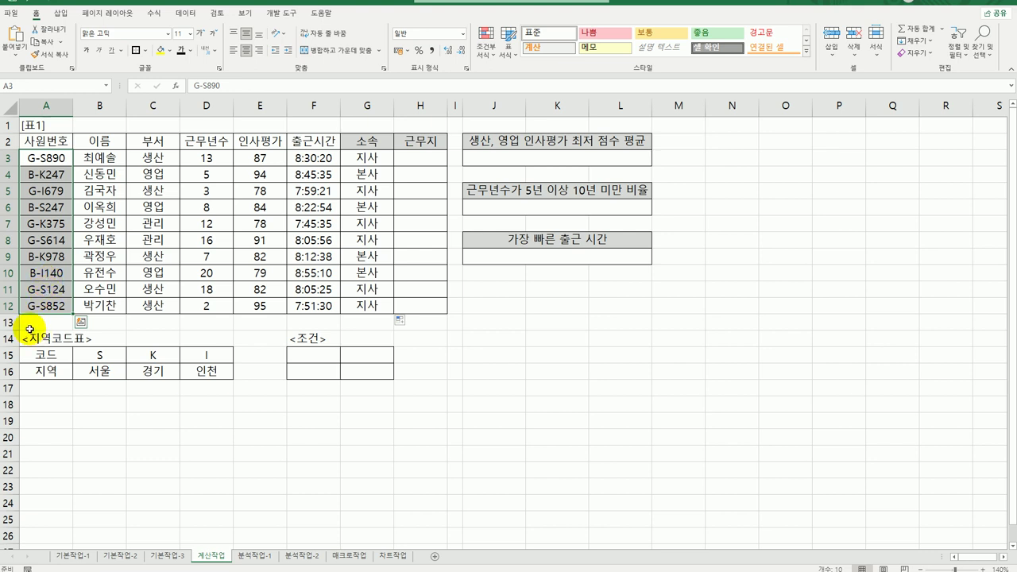
drag(39, 355, 200, 375)
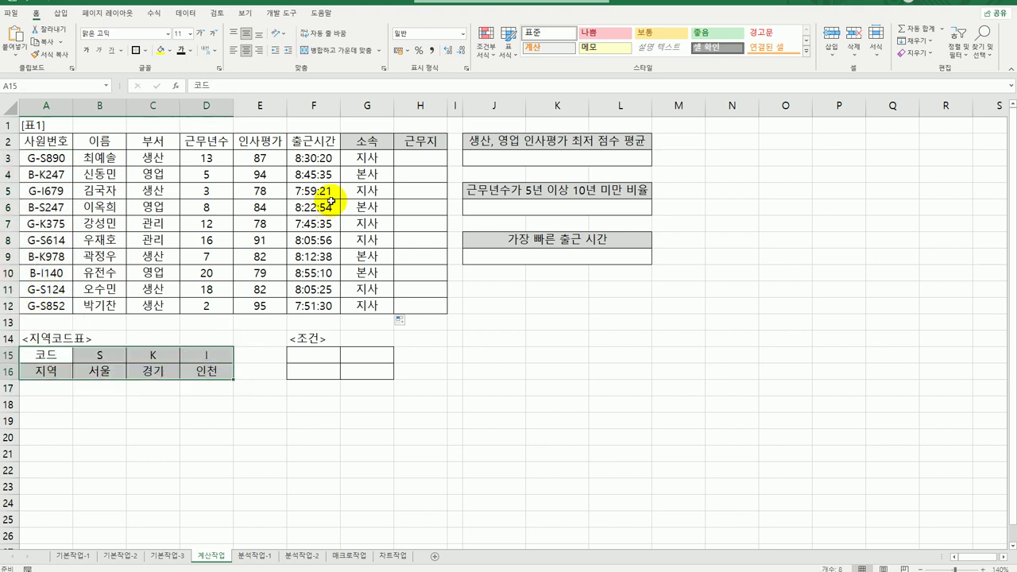
click(406, 158)
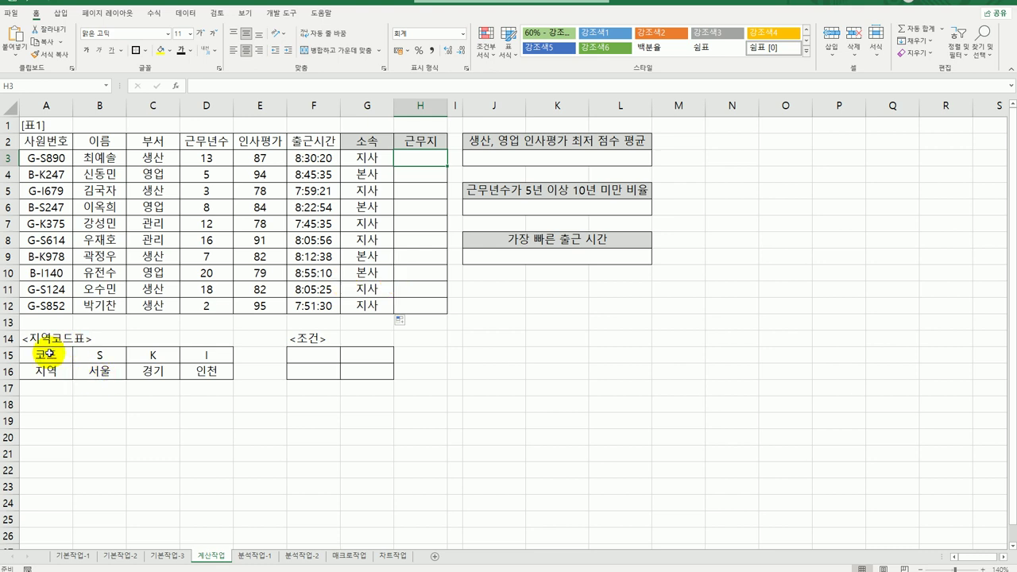
drag(38, 355, 200, 374)
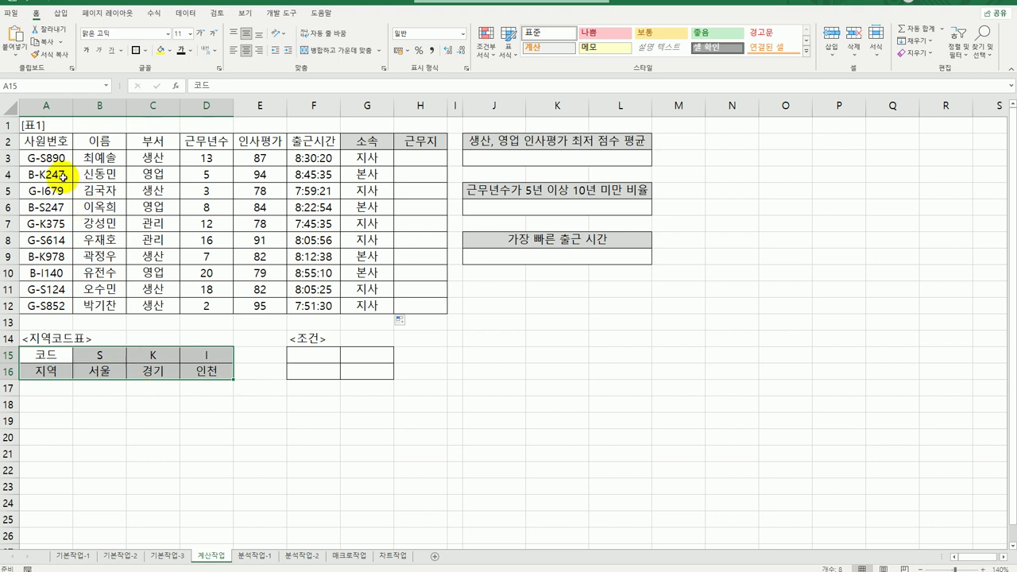
drag(48, 156, 50, 304)
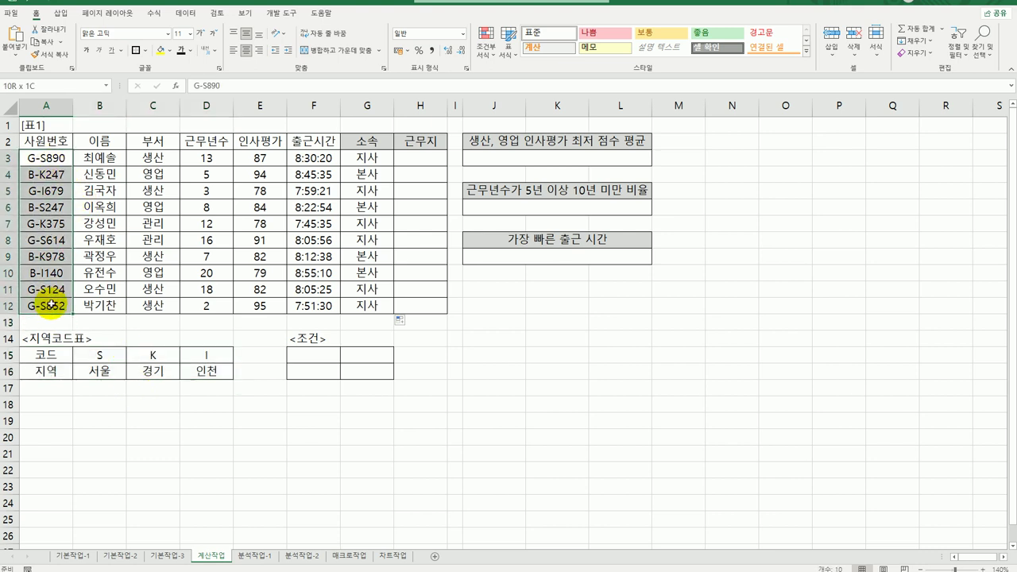
Start a MID function in cell H3 of the 근무지 column and bring up the MID function's arguments
click(421, 158)
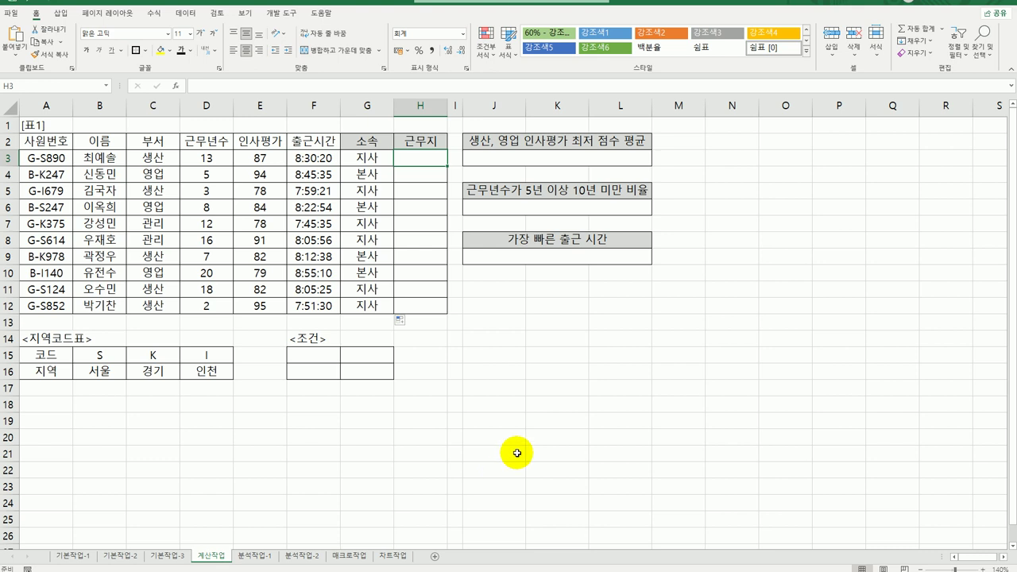
text(=ㅡ)
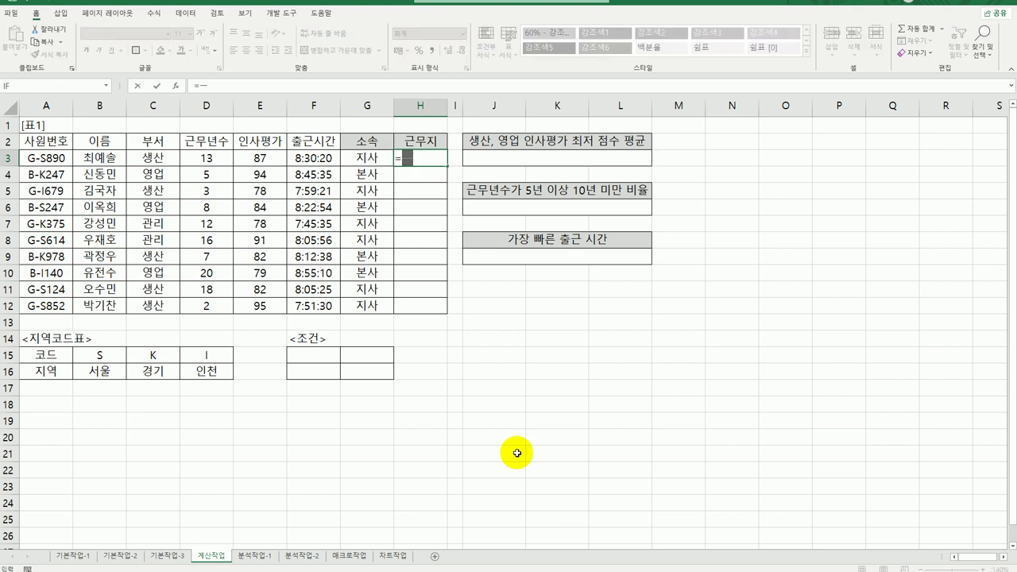
text(m)
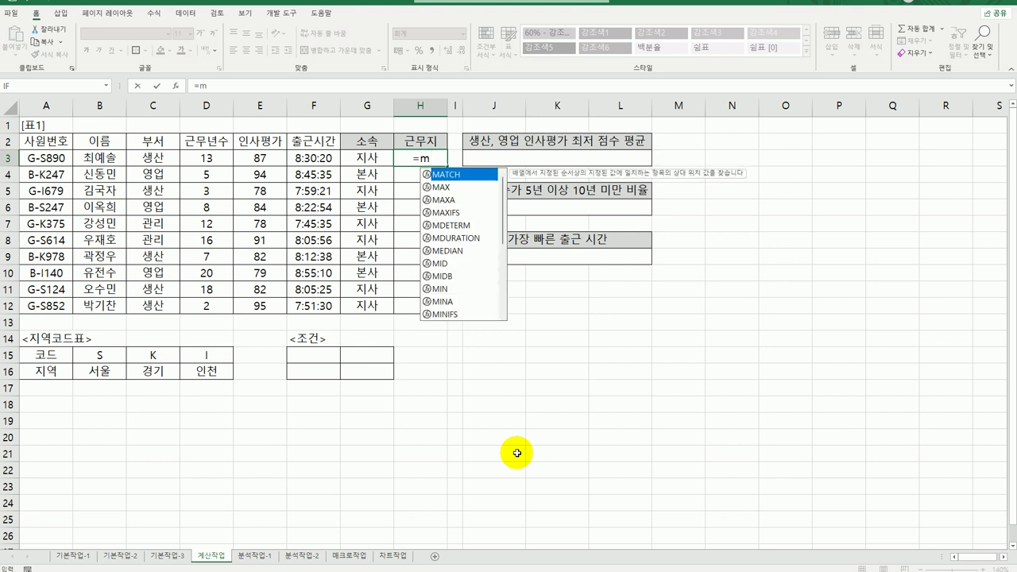
text(i)
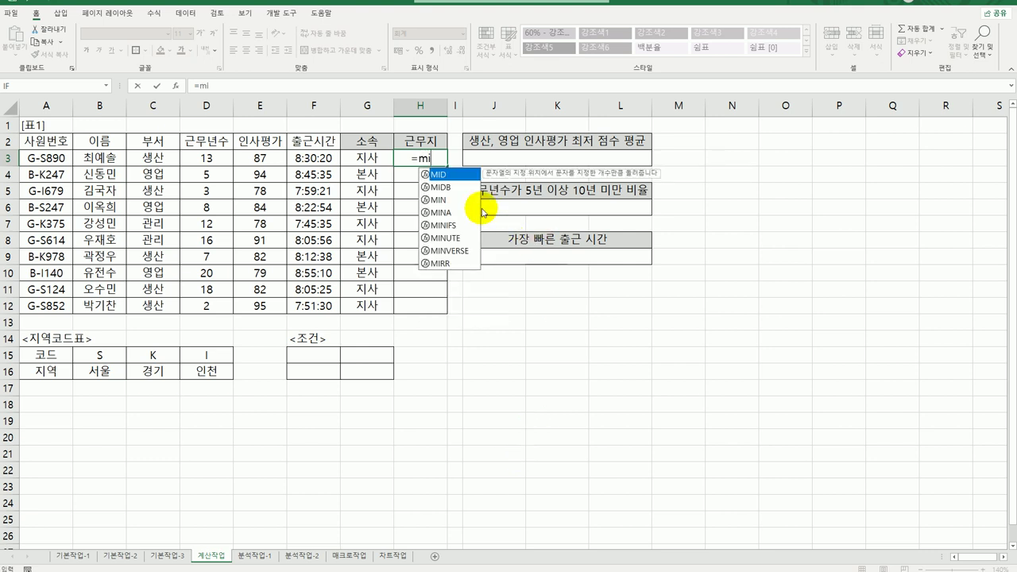
double_click(449, 174)
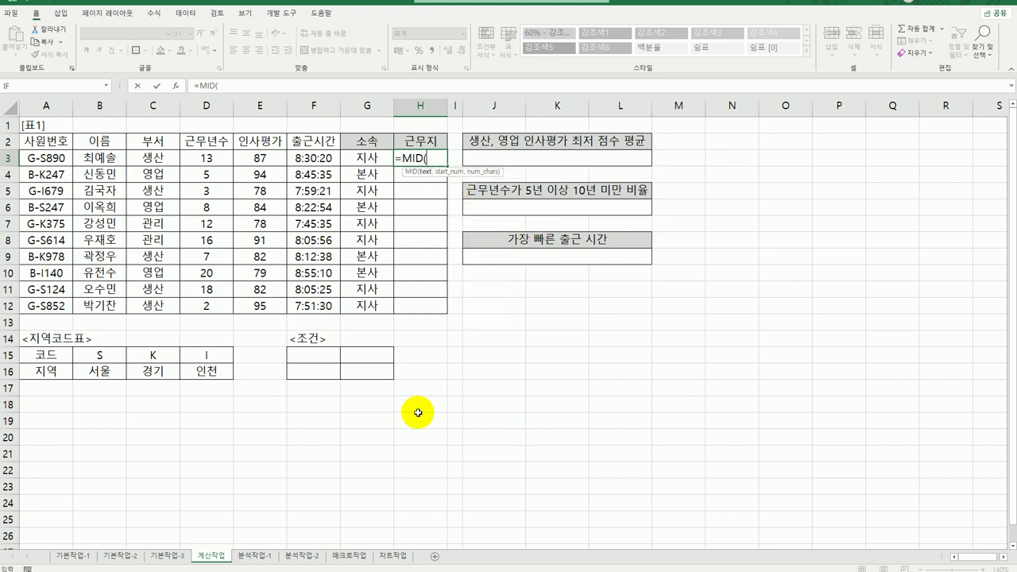
click(173, 86)
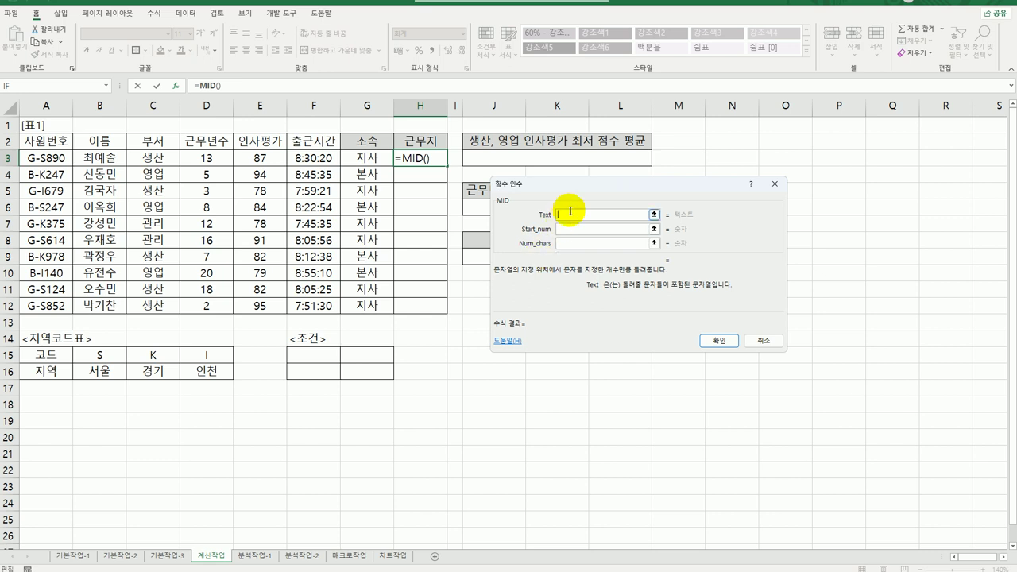
drag(572, 183, 566, 292)
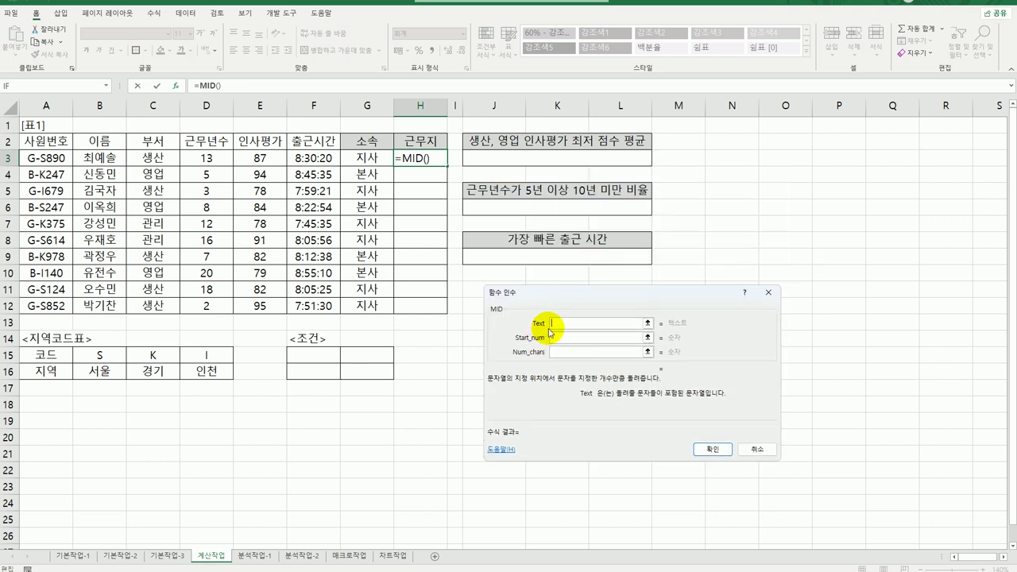
Complete H3 as =MID(A3,3,1) and fill the formula down to H12
click(51, 159)
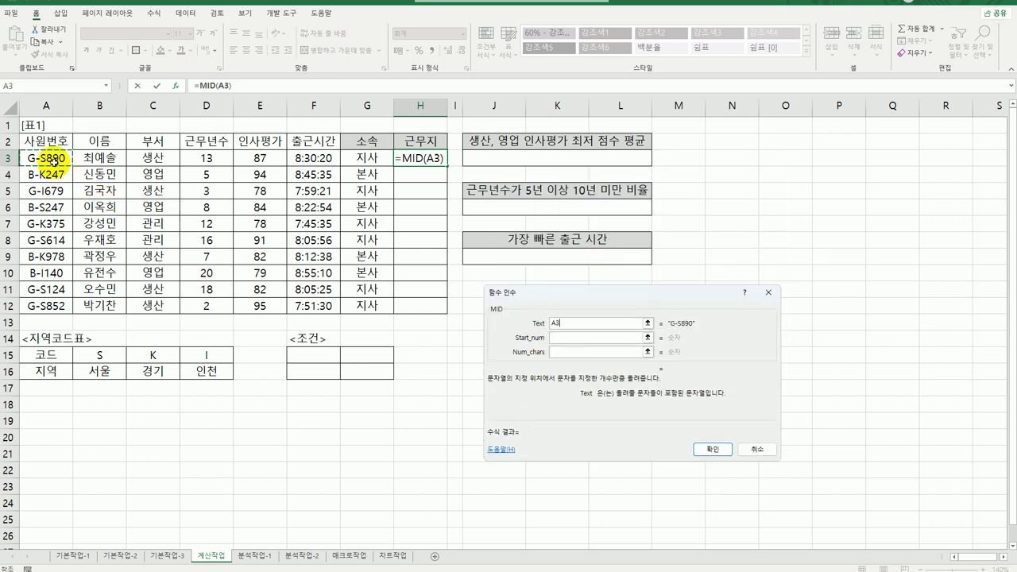
click(574, 337)
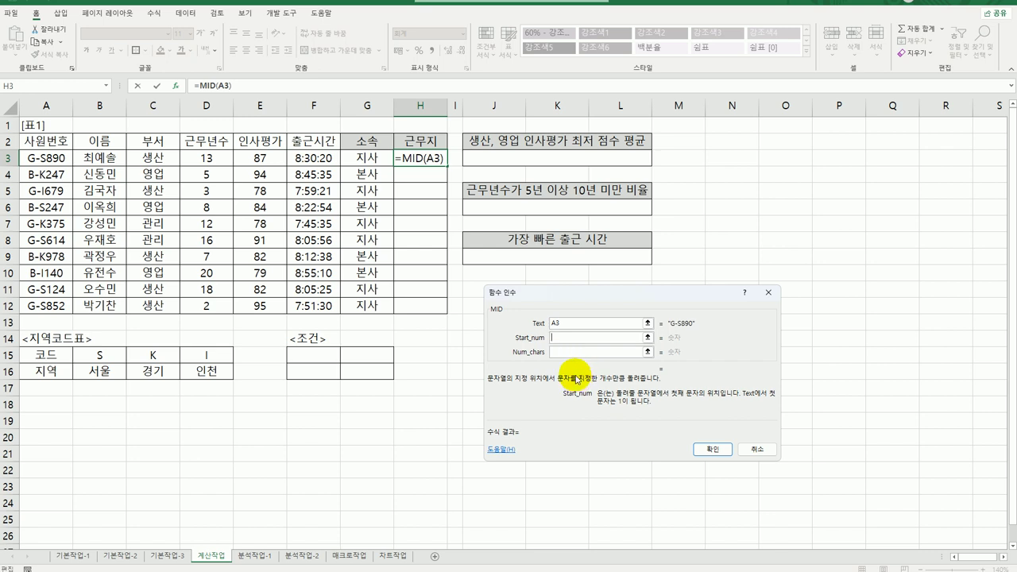
text(3)
key(Tab)
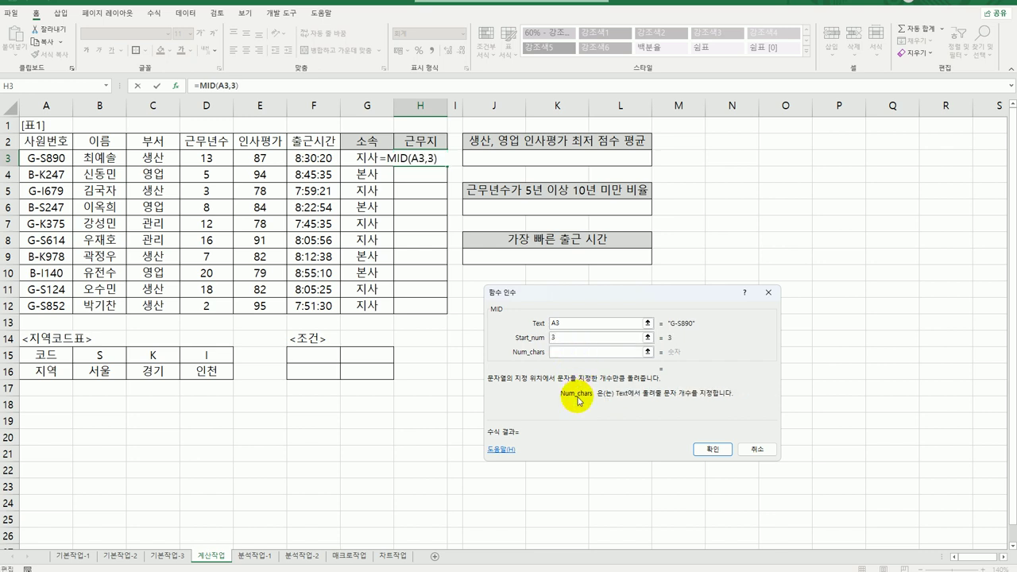
text(1)
click(707, 451)
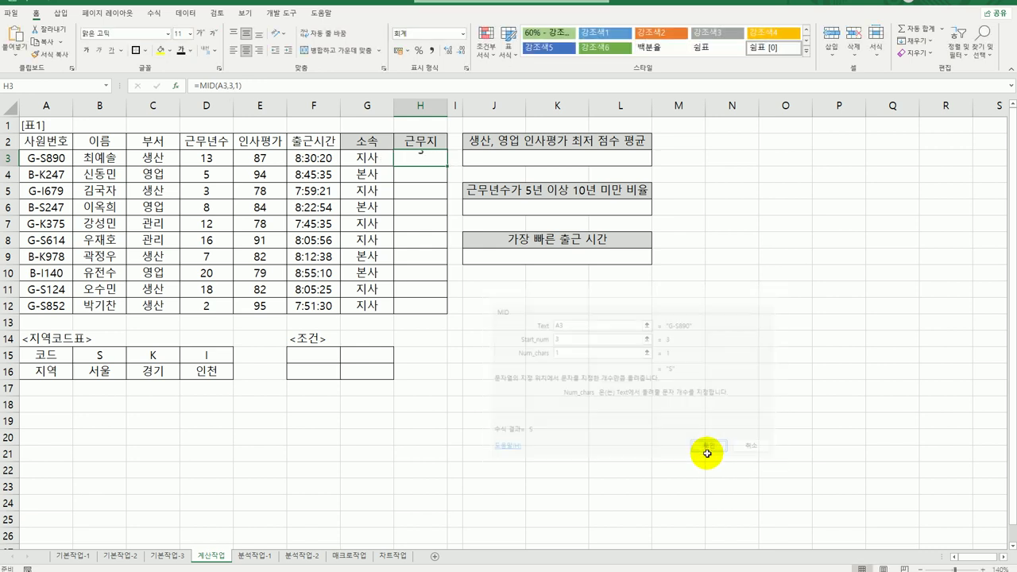
double_click(448, 165)
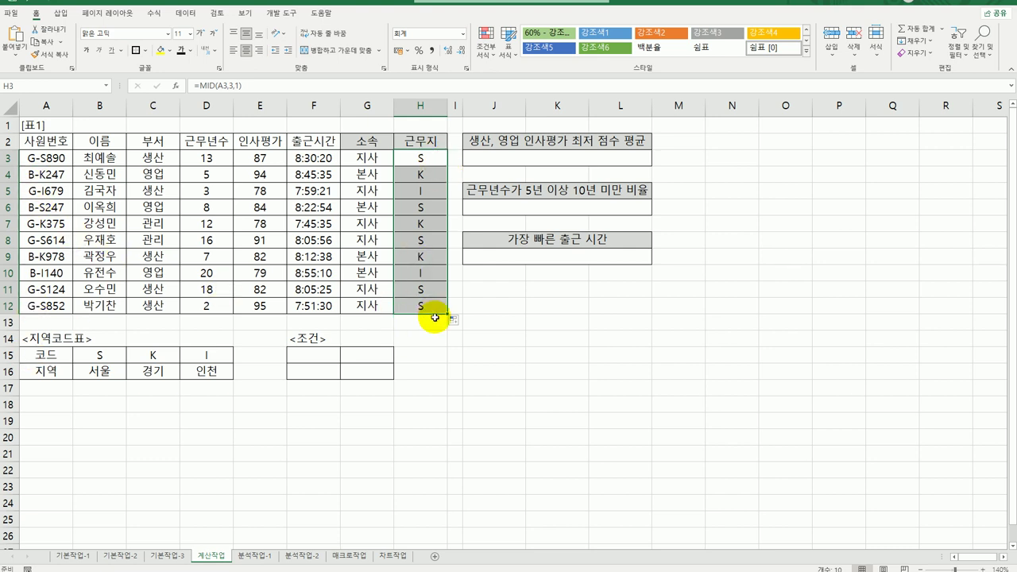
Wrap the MID formula in H3 in an HLOOKUP function and bring up the HLOOKUP function's arguments
click(423, 157)
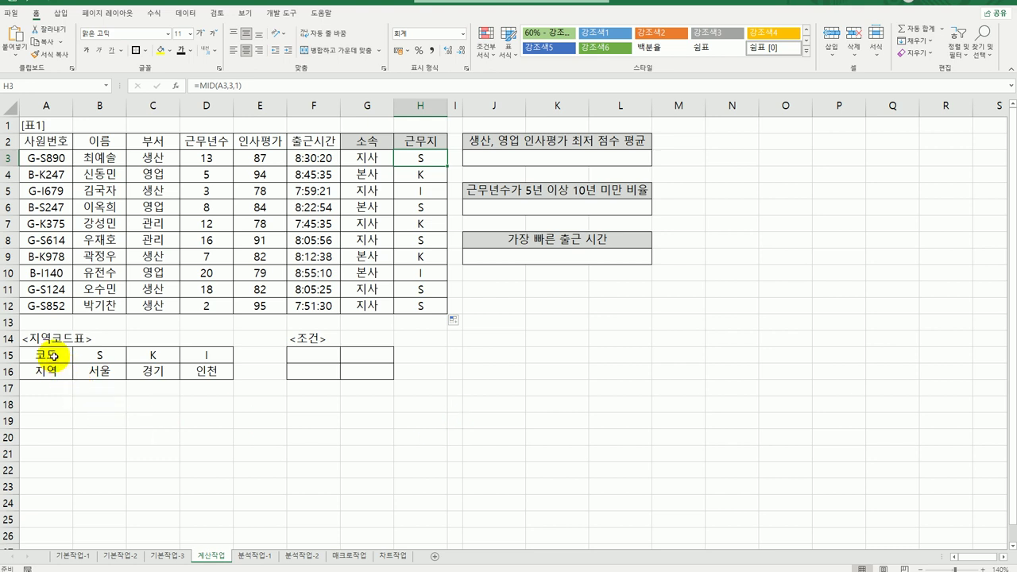
drag(48, 354, 219, 375)
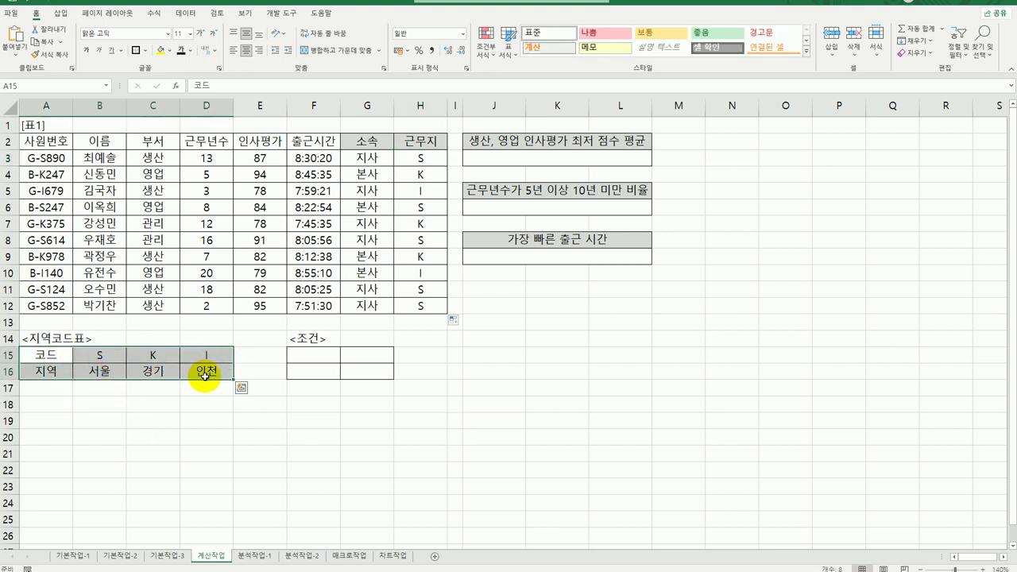
click(422, 158)
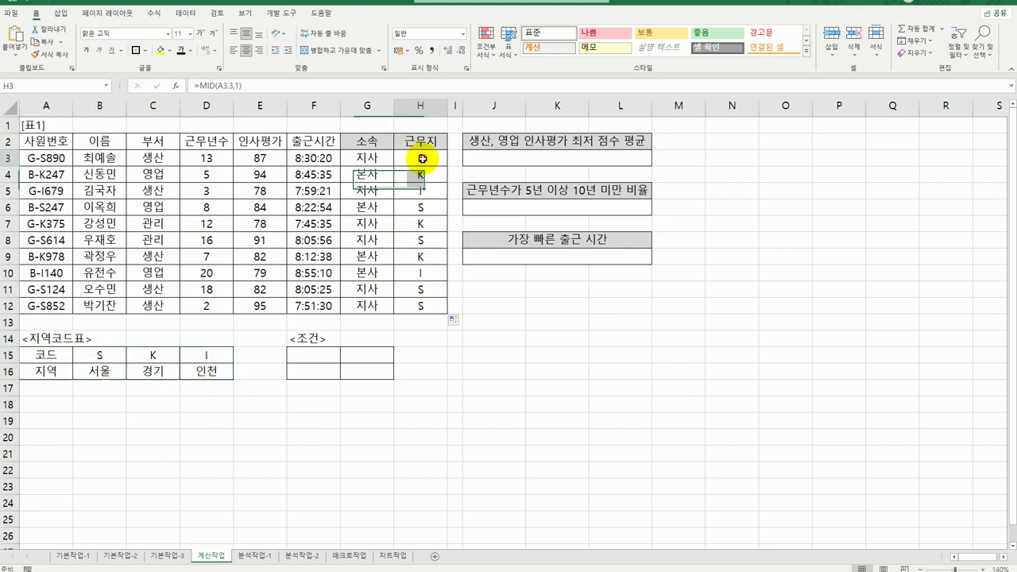
double_click(422, 158)
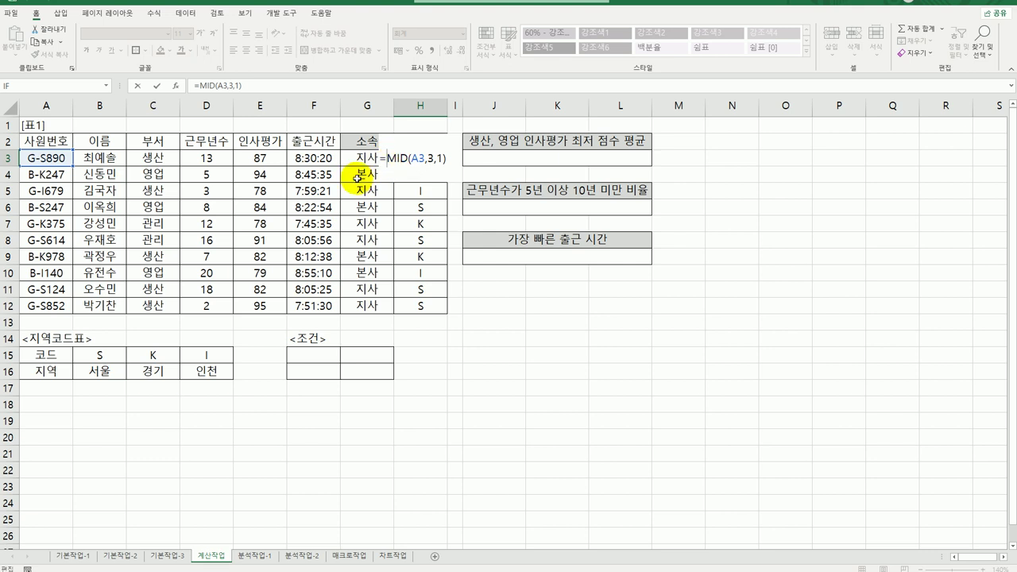
text(hl)
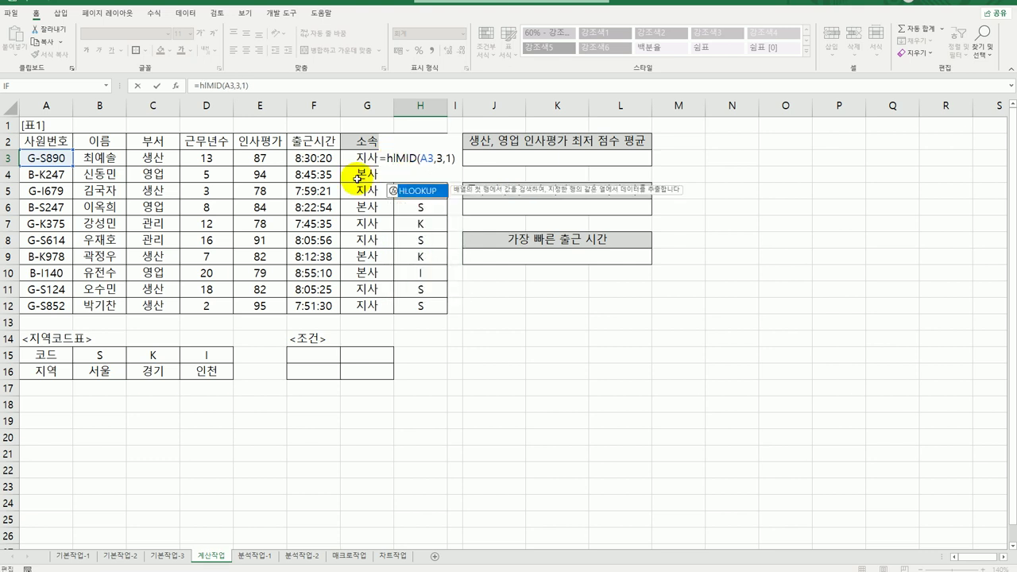
double_click(414, 191)
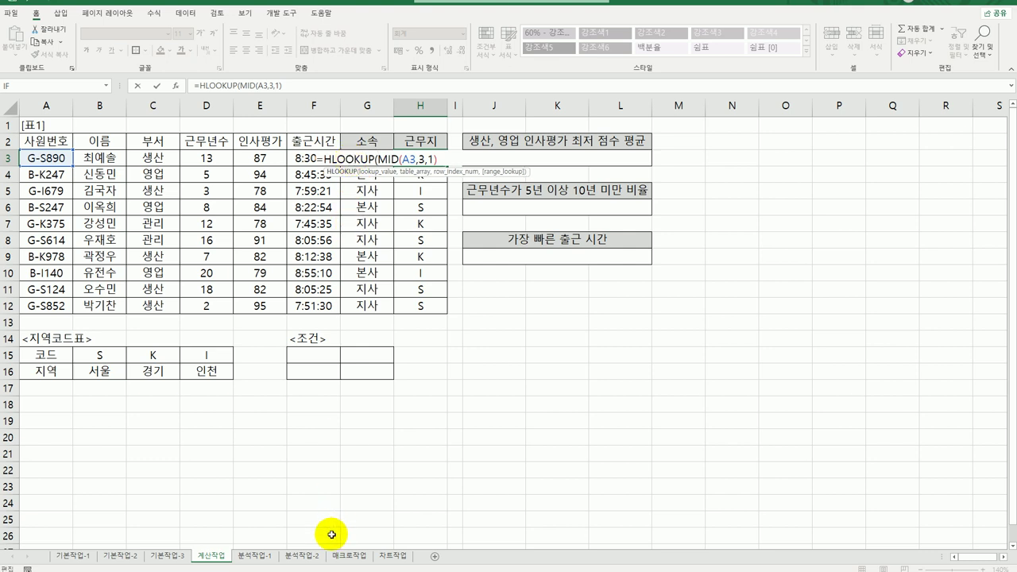
click(175, 86)
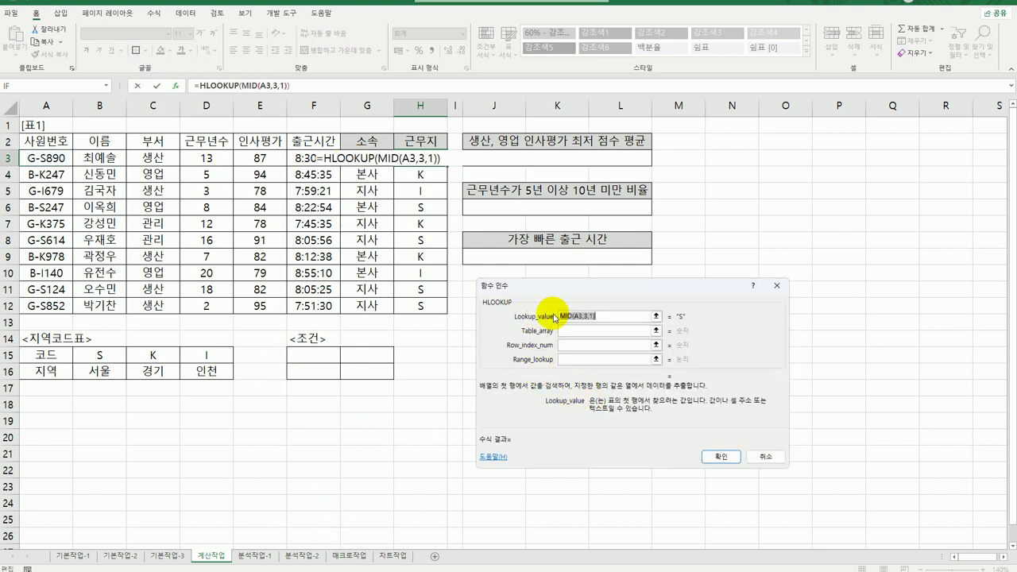
Set the HLOOKUP table array to the code table's absolute range $B$15:$D$16, leaving out the label column
click(571, 332)
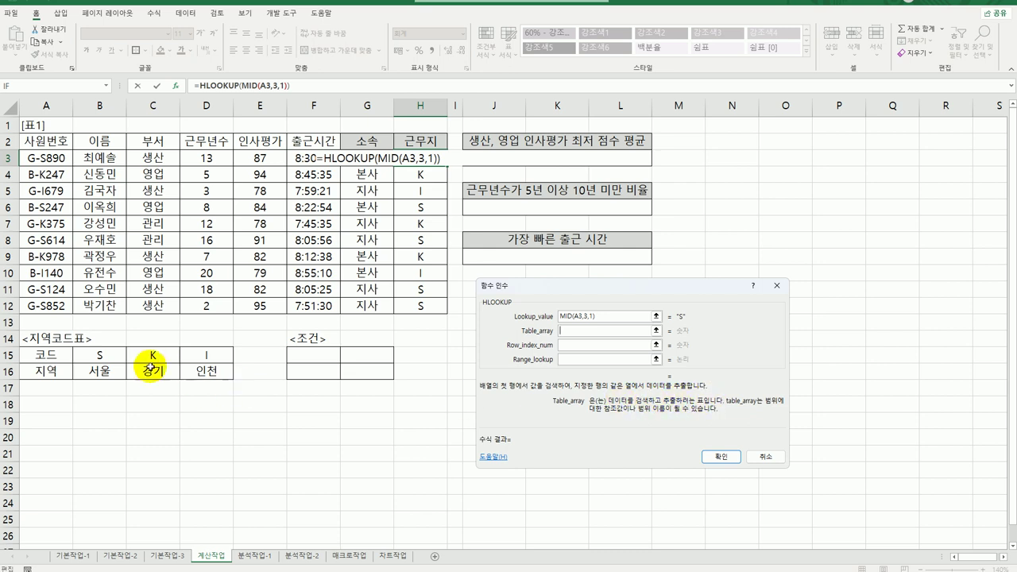
drag(101, 356, 190, 375)
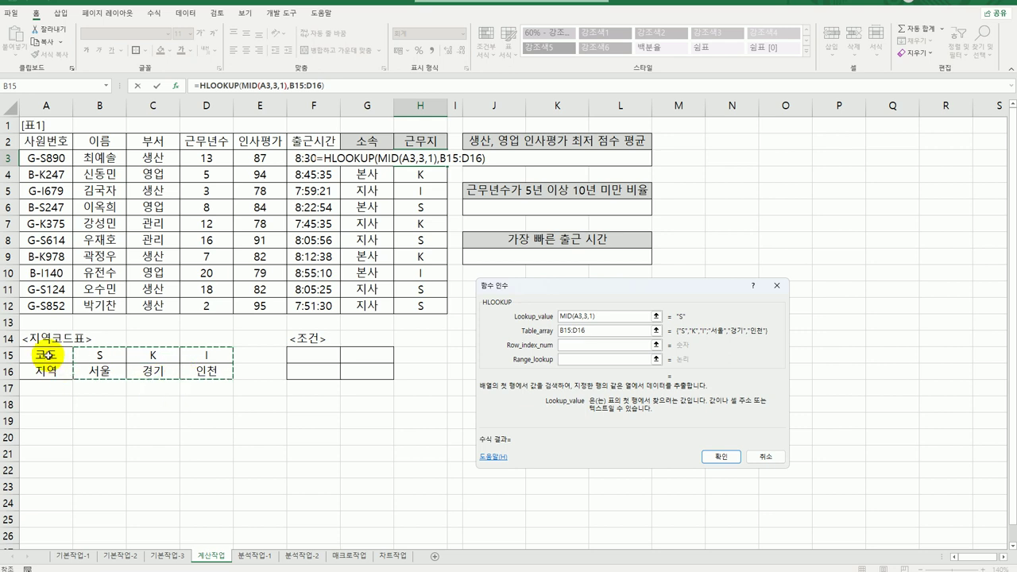
drag(47, 356, 193, 374)
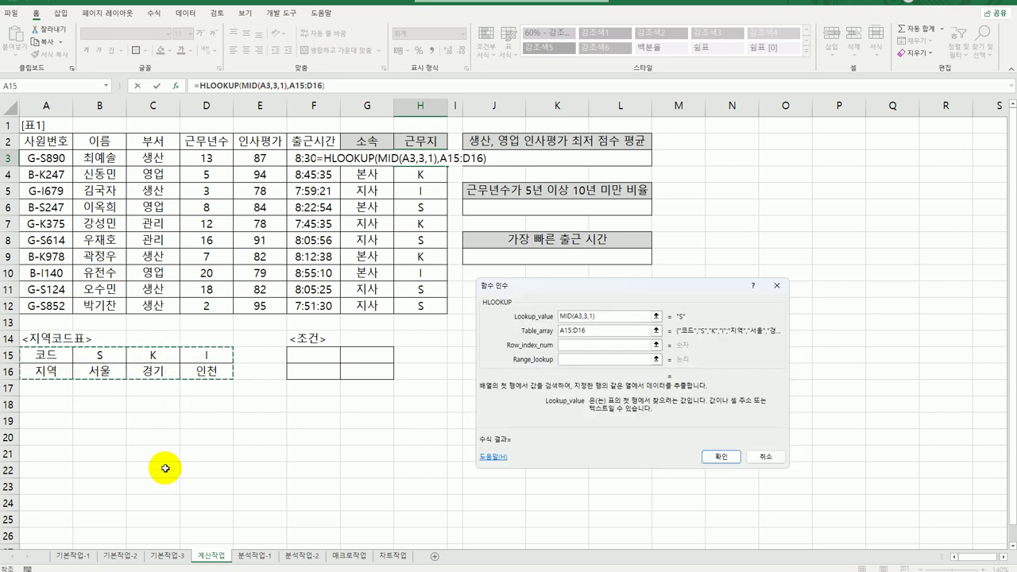
drag(89, 361, 213, 362)
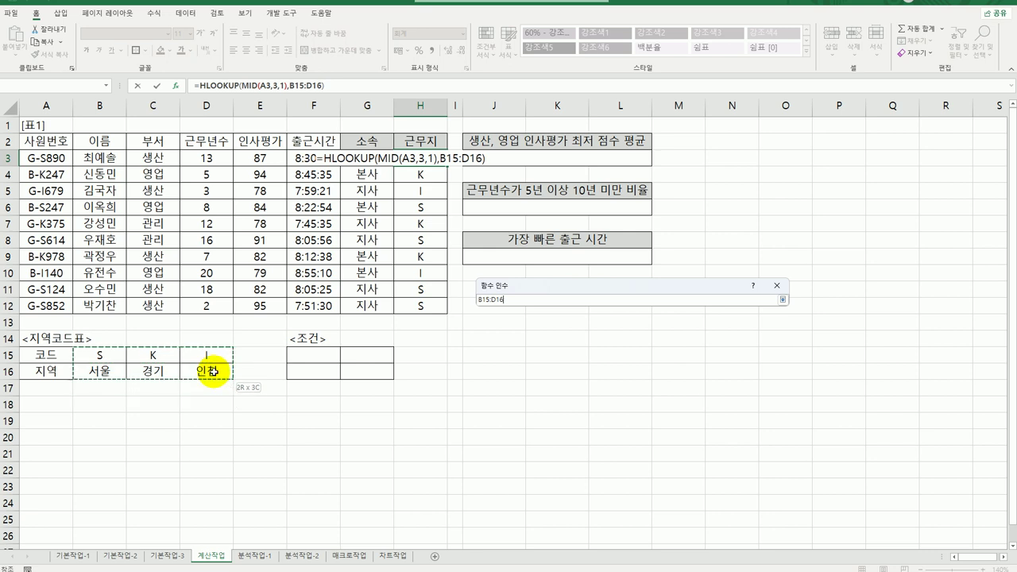
drag(213, 372, 213, 372)
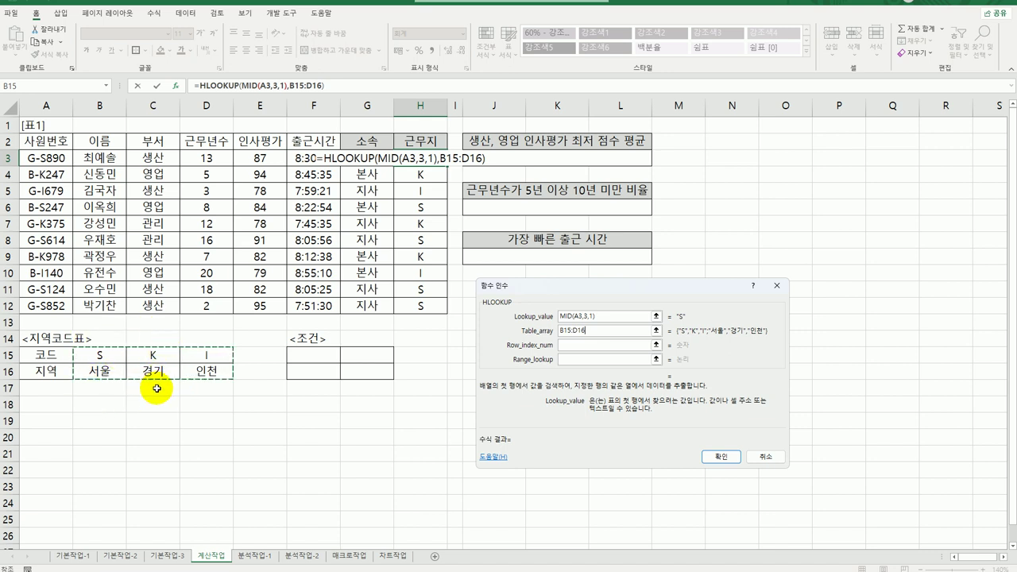
key(F4)
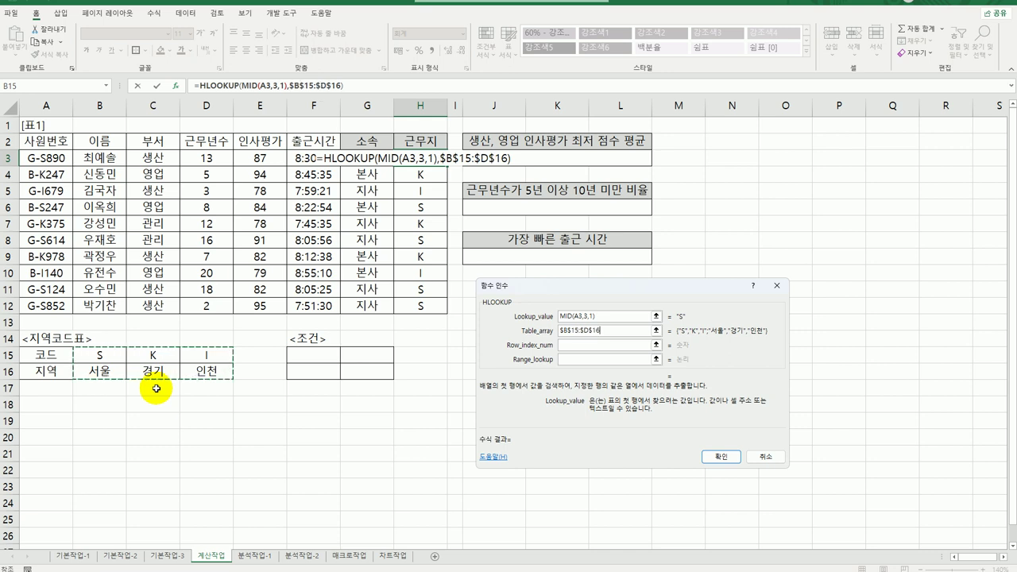
Complete H3 as =HLOOKUP(MID(A3,3,1),$B$15:$D$16,2,0) and fill the formula down to H12
click(594, 345)
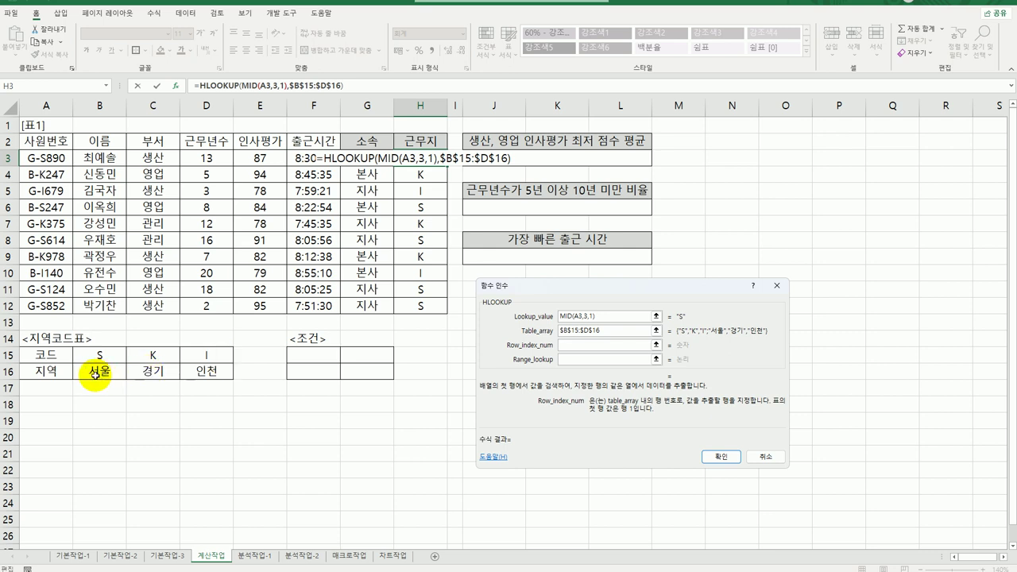
text(2)
click(571, 359)
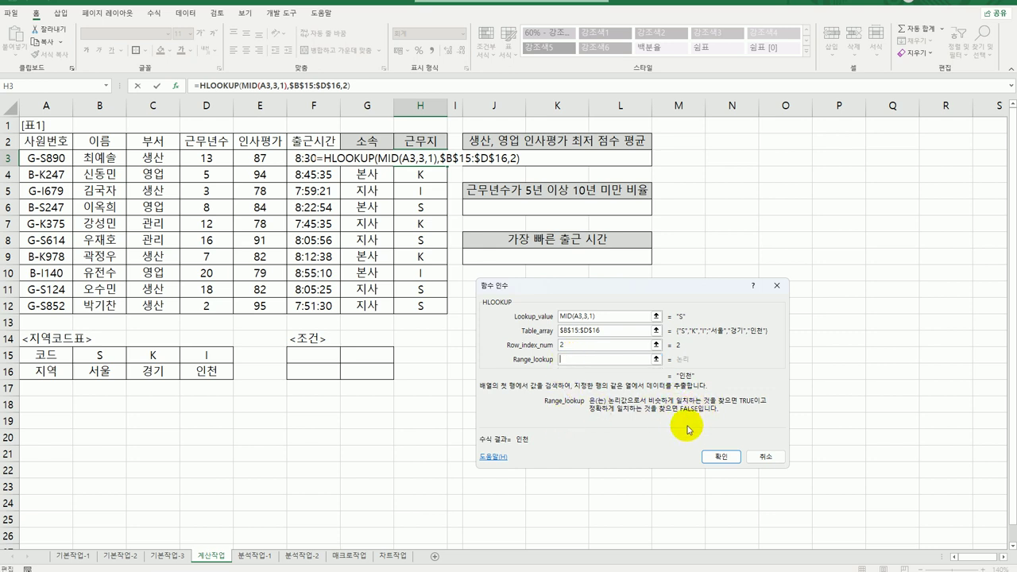
text(0)
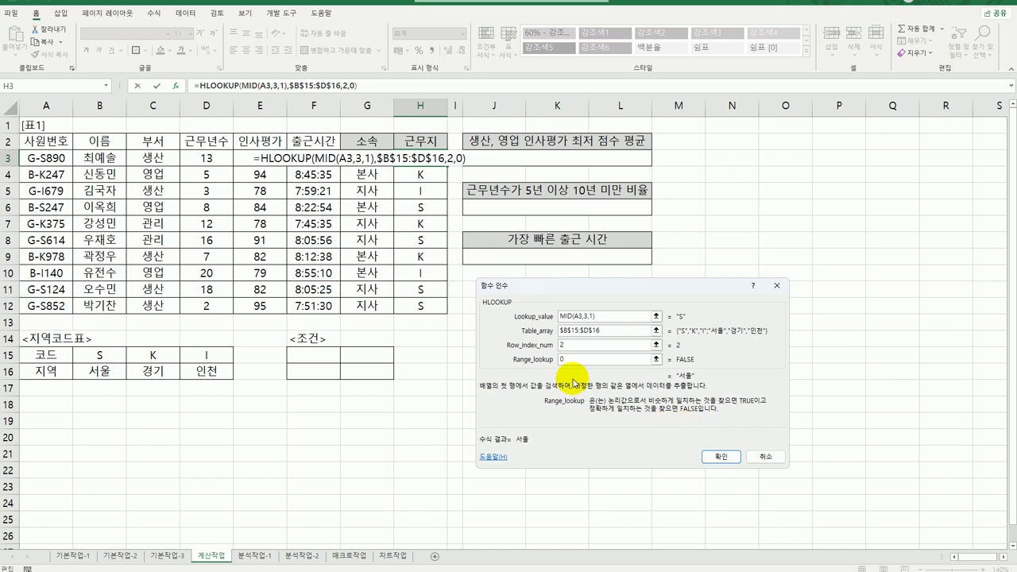
click(717, 458)
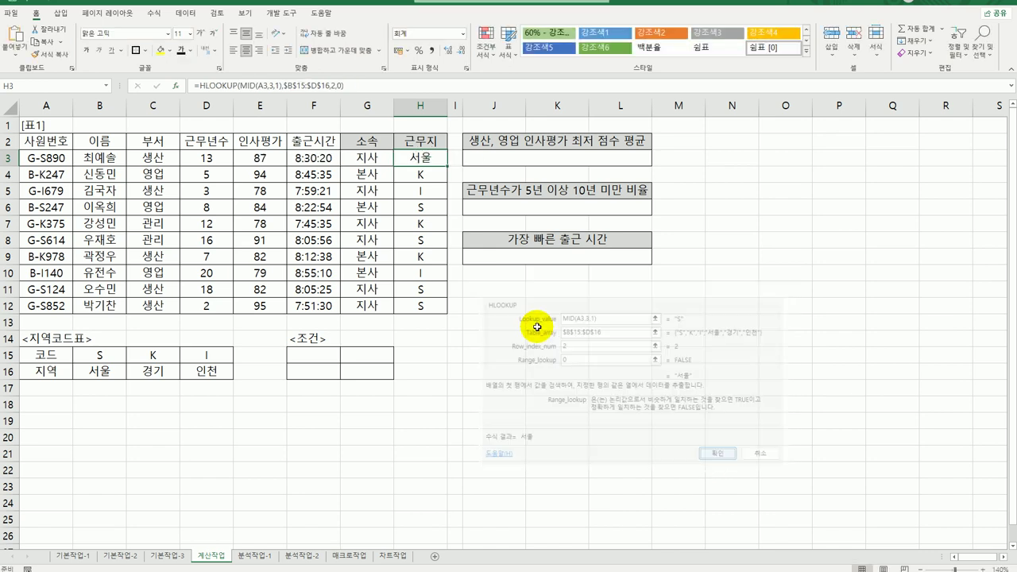
drag(447, 167, 437, 312)
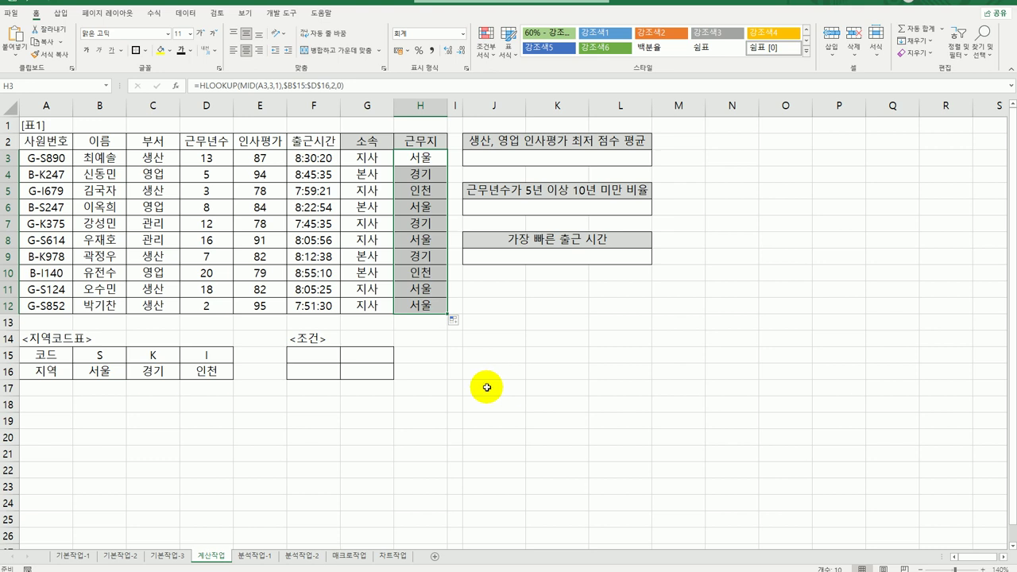
click(542, 160)
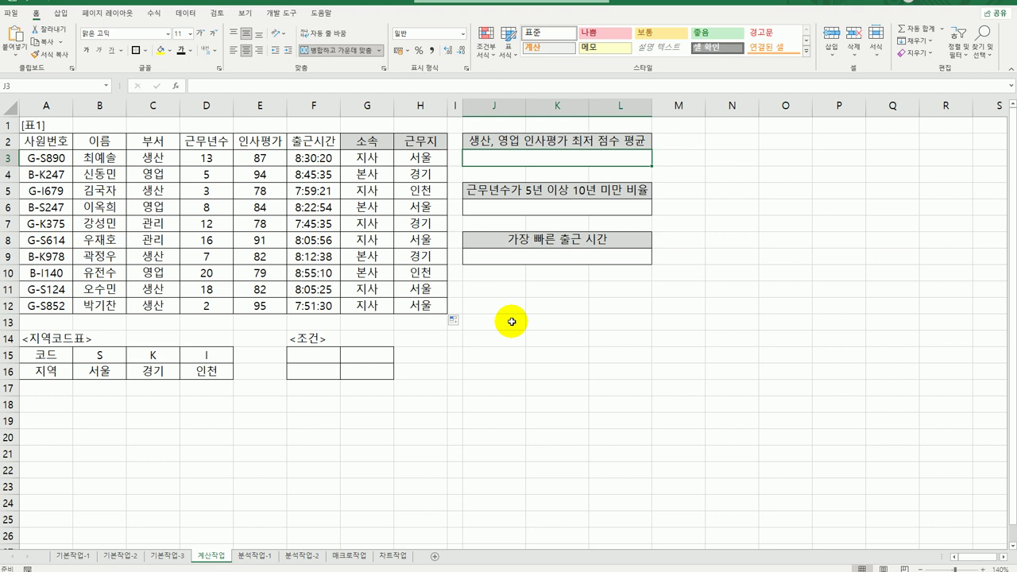
click(250, 158)
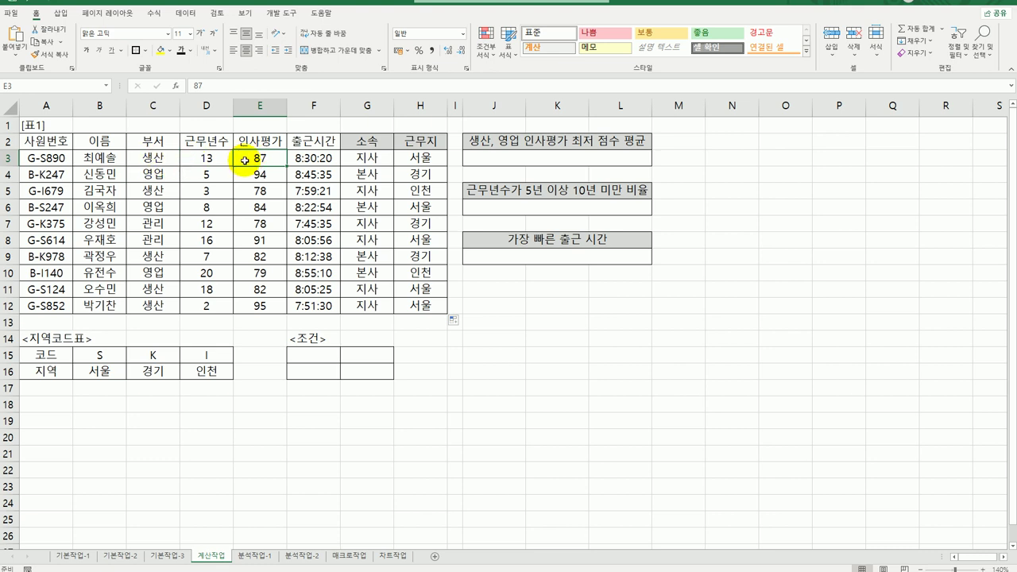
click(506, 157)
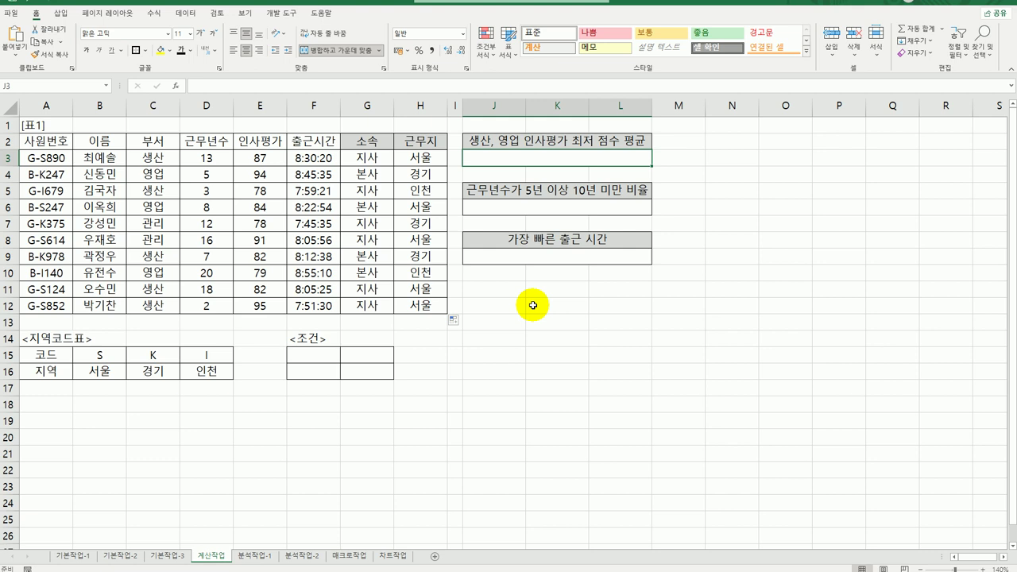
Enter the header 부서 in both F15 and G15 of the <조건> table
click(155, 145)
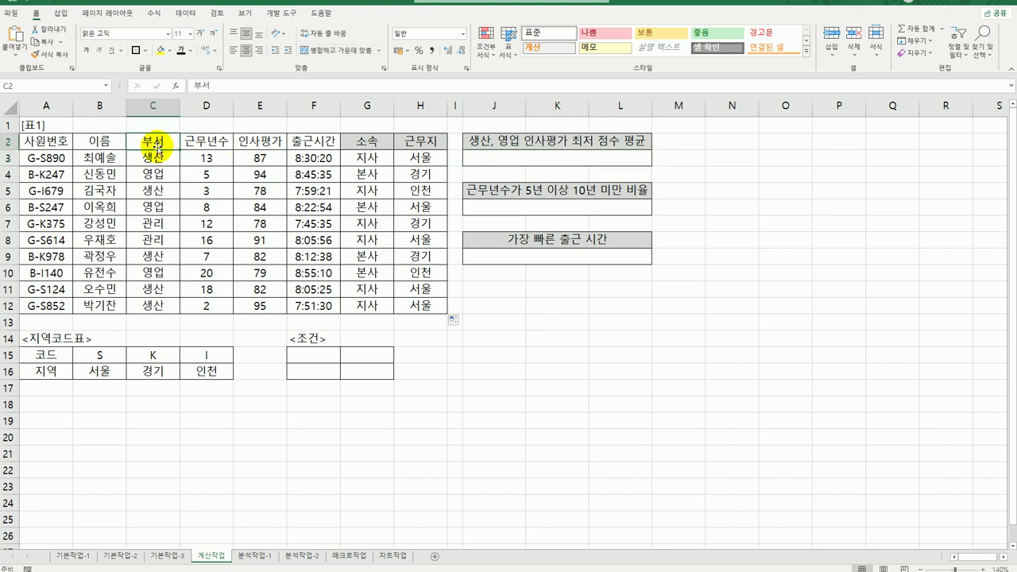
click(318, 352)
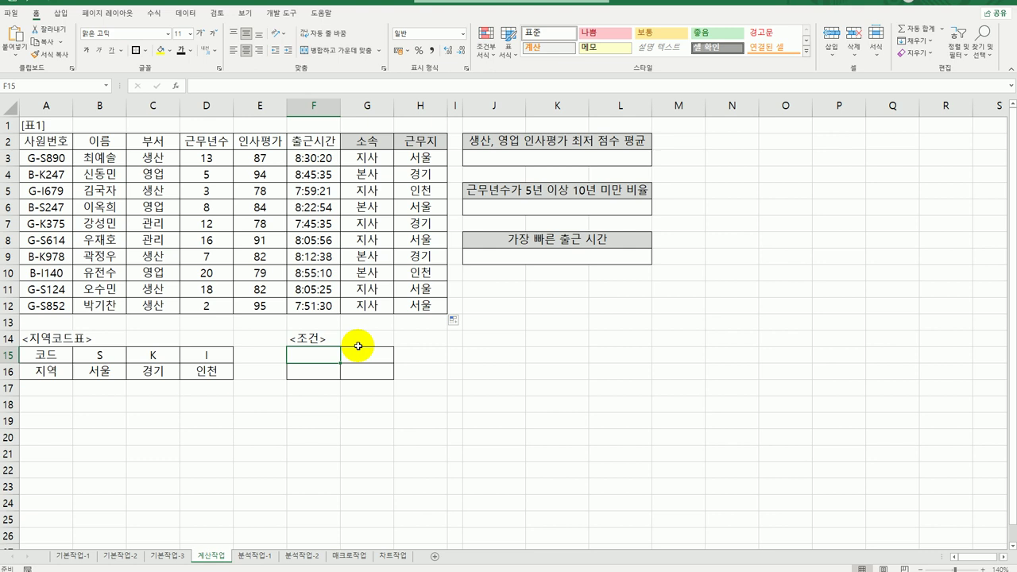
text(qnt)
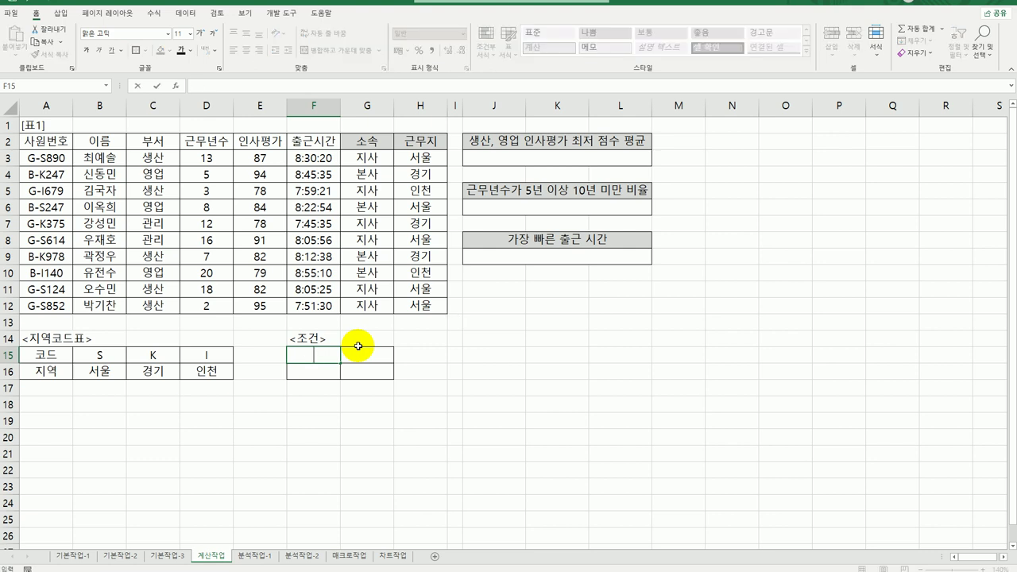
text(j)
click(358, 347)
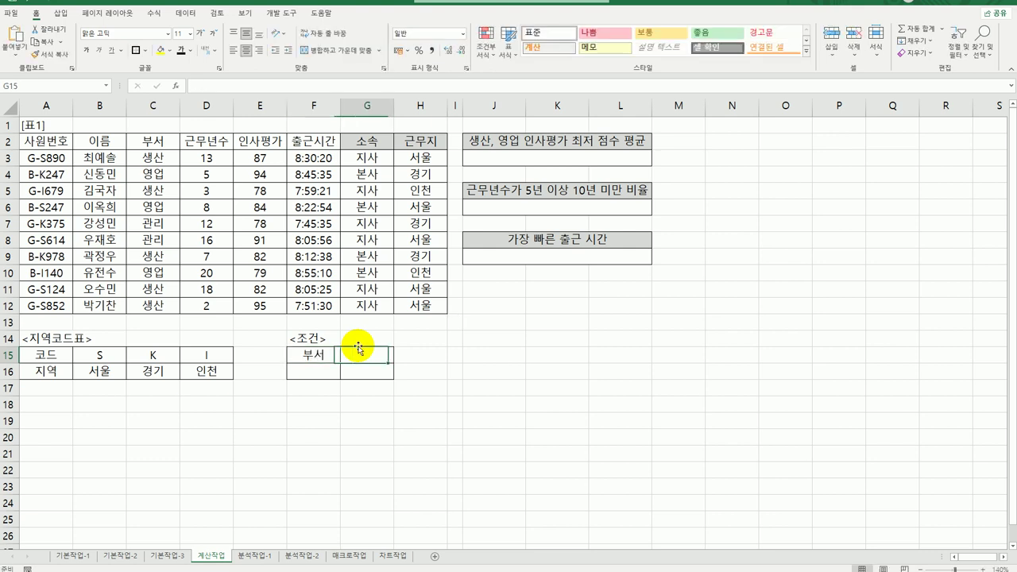
text(qntj)
key(Return)
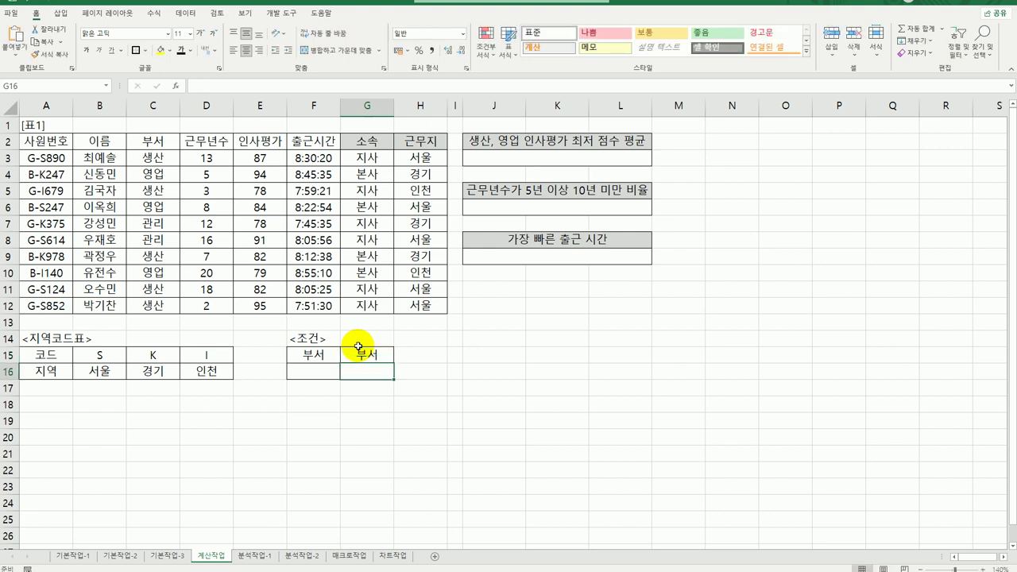
Enter the criteria values 생산 in F16 and 영업 in G16 beneath the 부서 headers
click(358, 356)
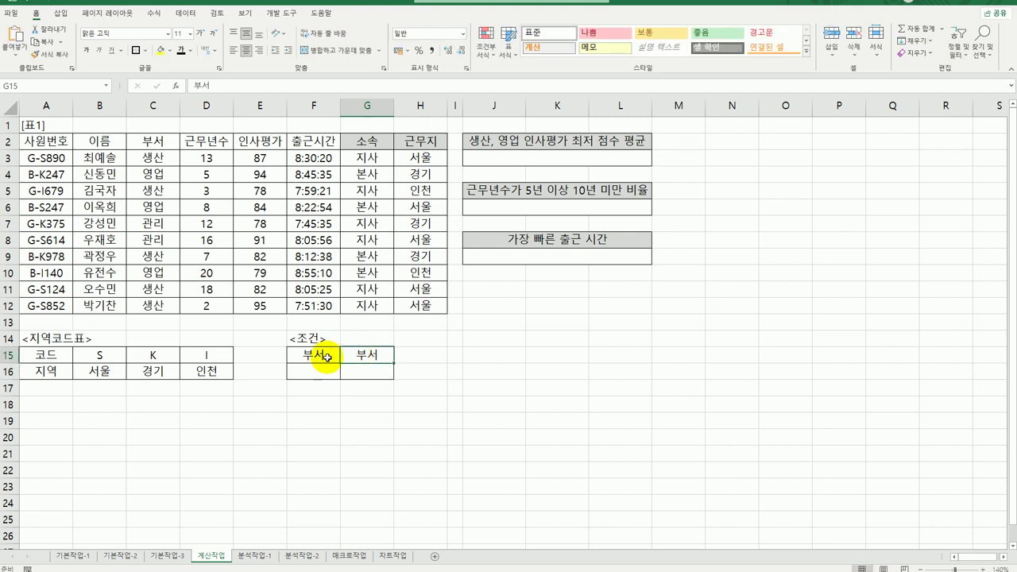
click(324, 357)
click(359, 357)
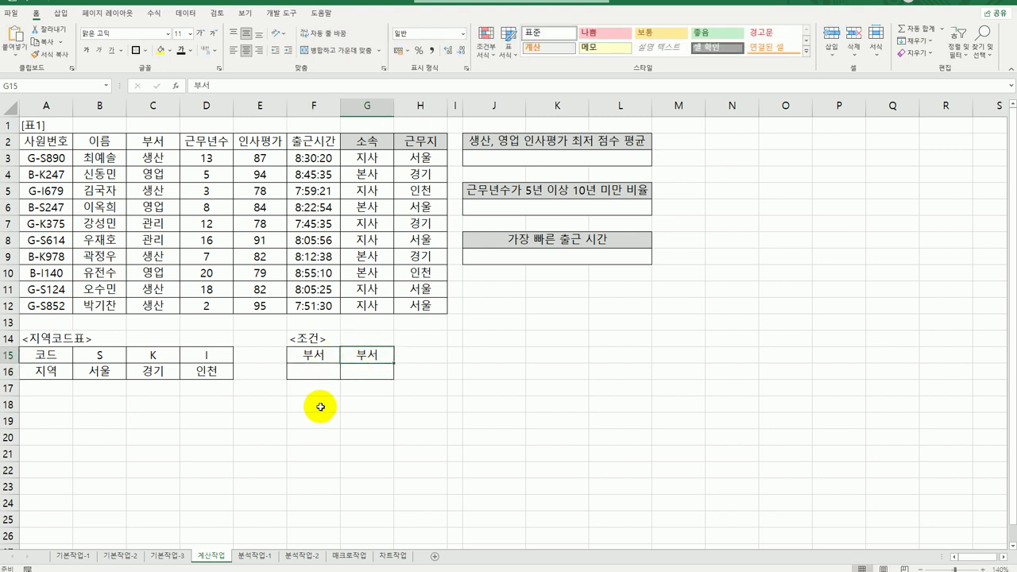
click(323, 370)
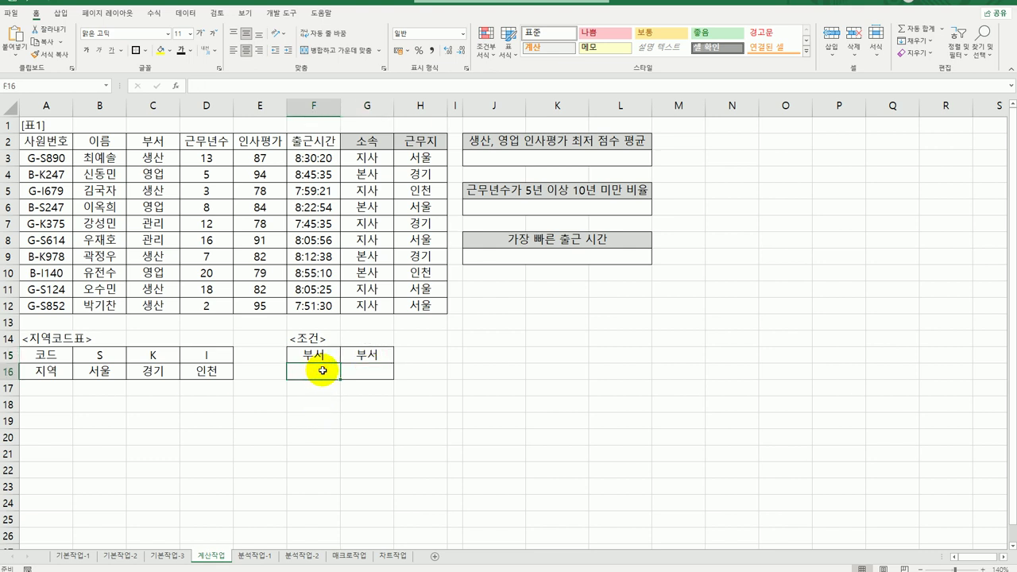
text(생사)
key(Tab)
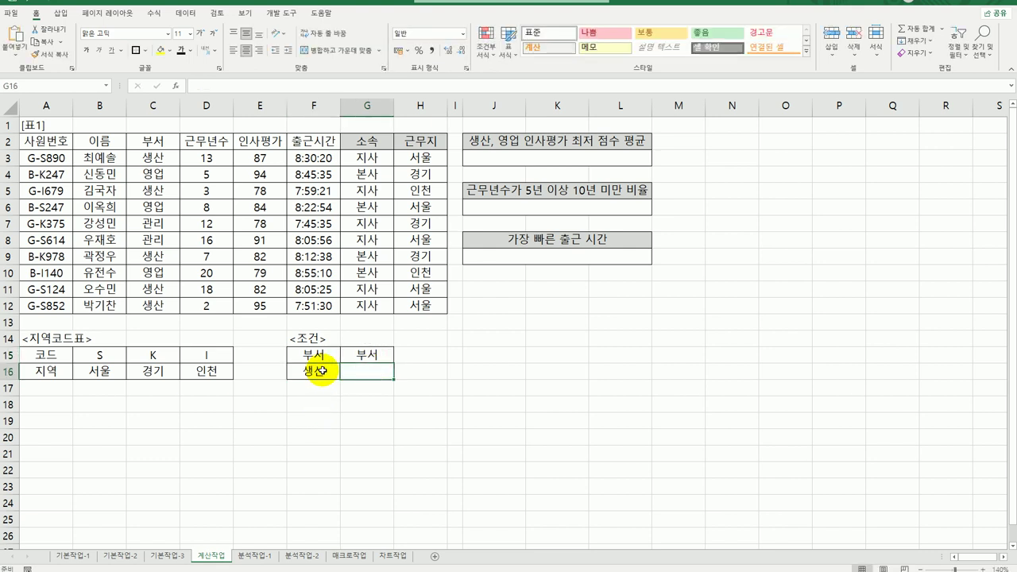
text(ㅇ)
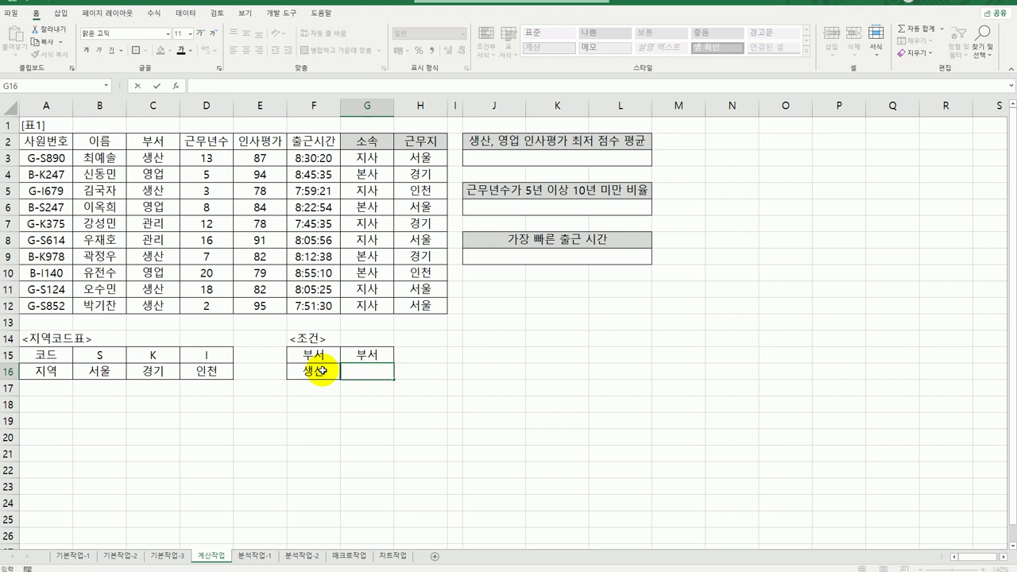
text(양)
key(BackSpace)
key(BackSpace)
text(영ㅇㅓㅂ)
key(Return)
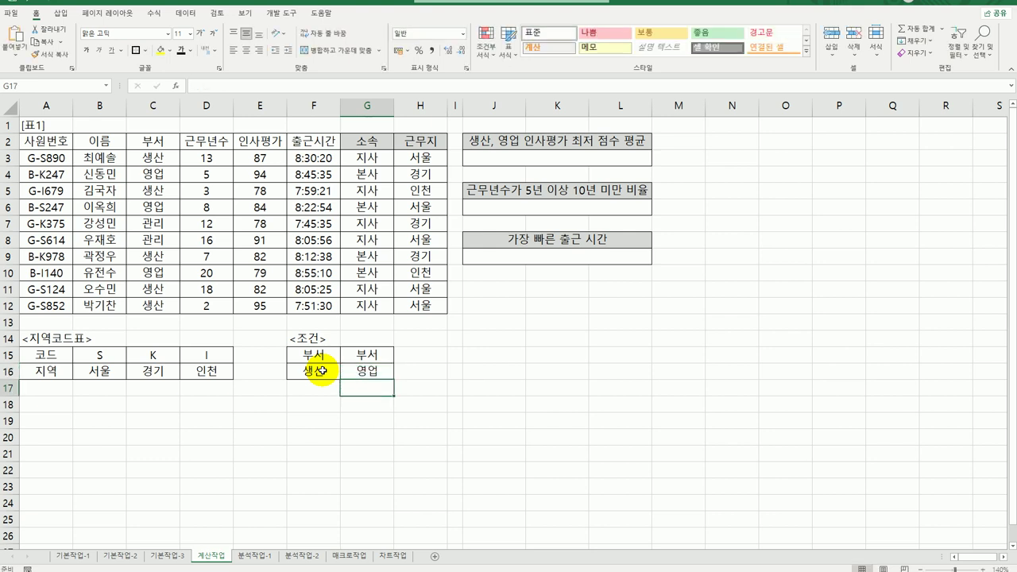
Start a DMIN formula in J3 through the function's arguments and set its database to A2:F12
click(477, 157)
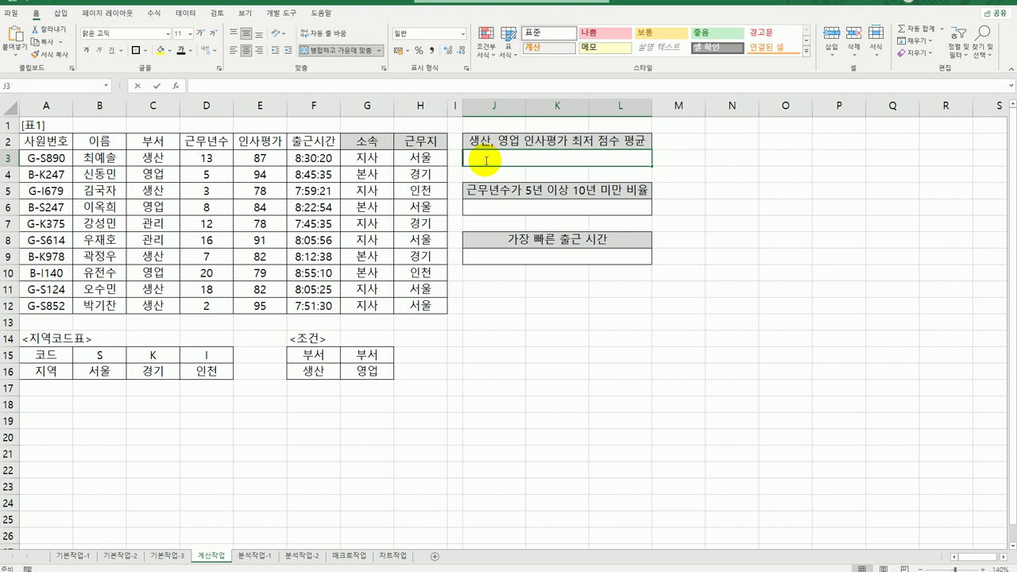
text(=)
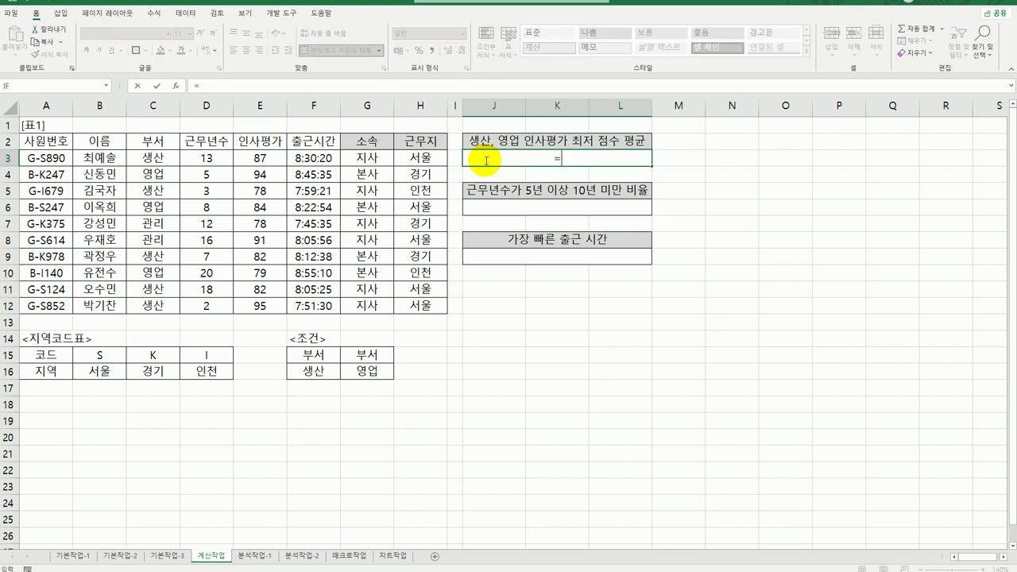
text(dmi)
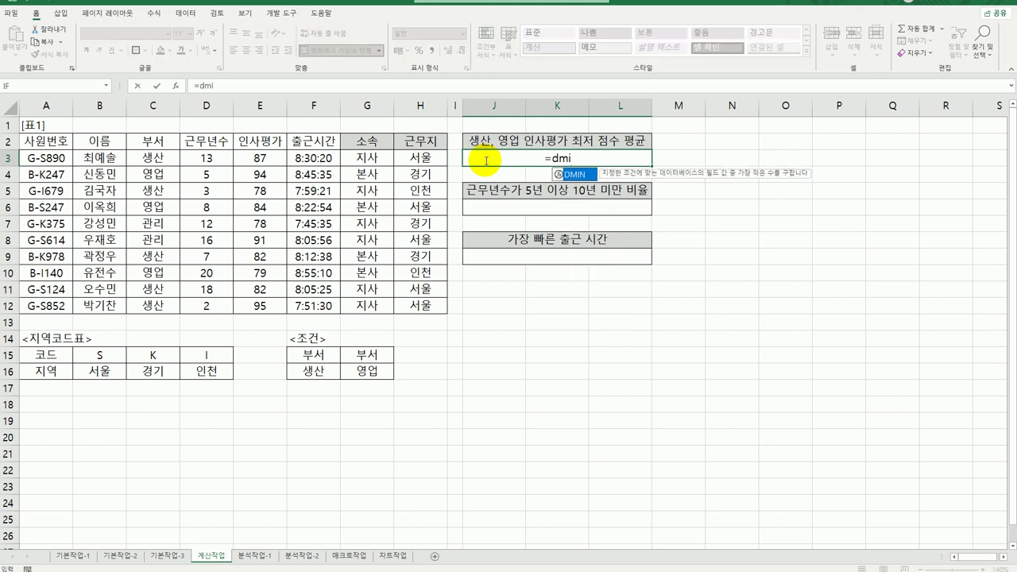
double_click(575, 173)
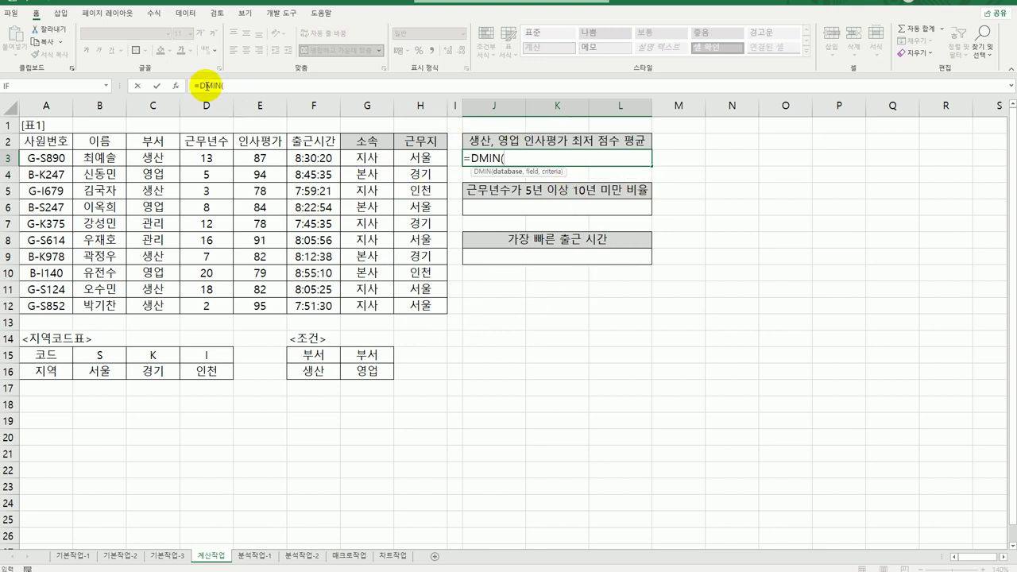
click(176, 85)
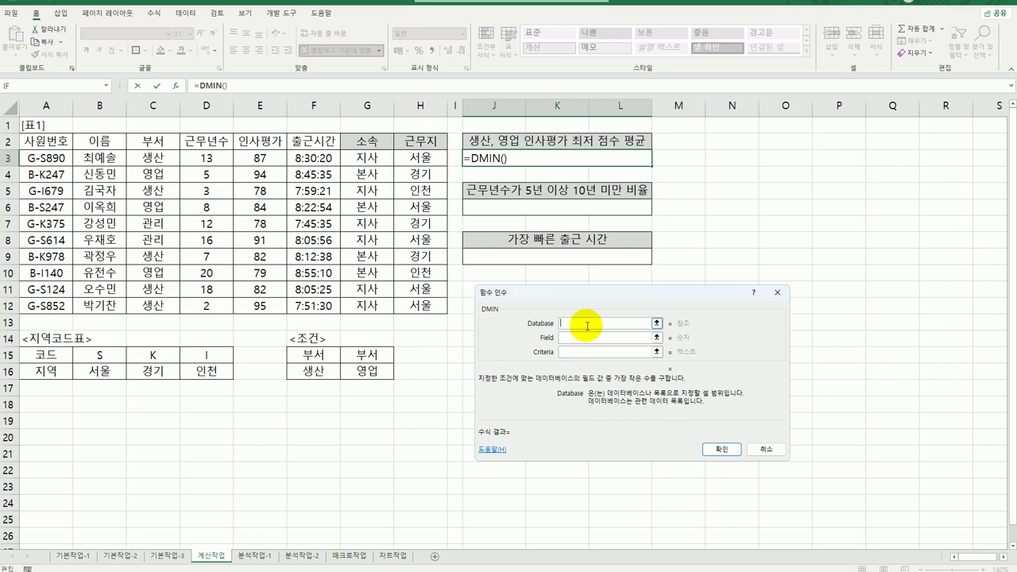
drag(64, 141, 306, 305)
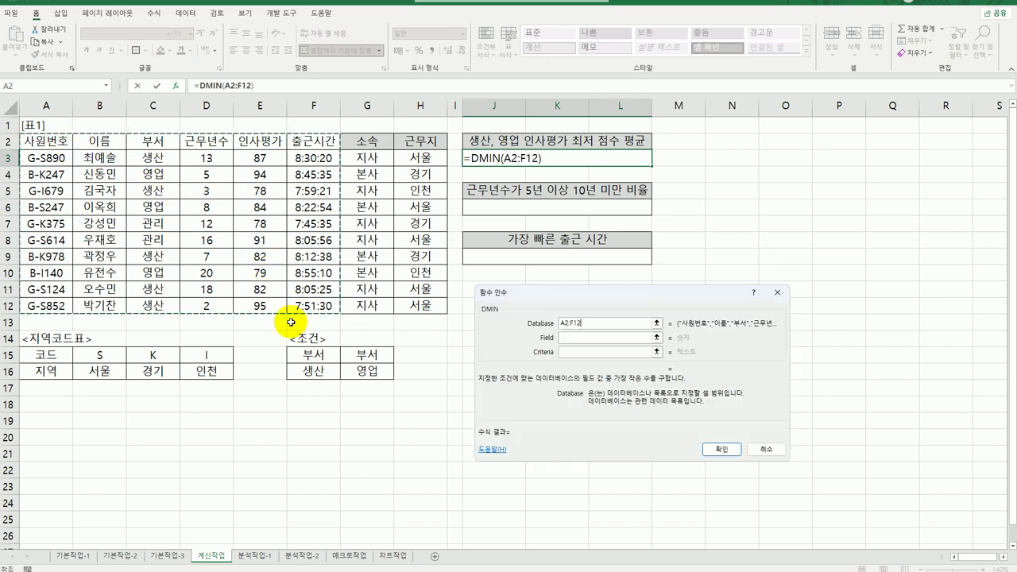
Set the DMIN field to E2 and its criteria to F15:F16, completing J3 as =DMIN(A2:F12,E2,F15:F16)
click(567, 337)
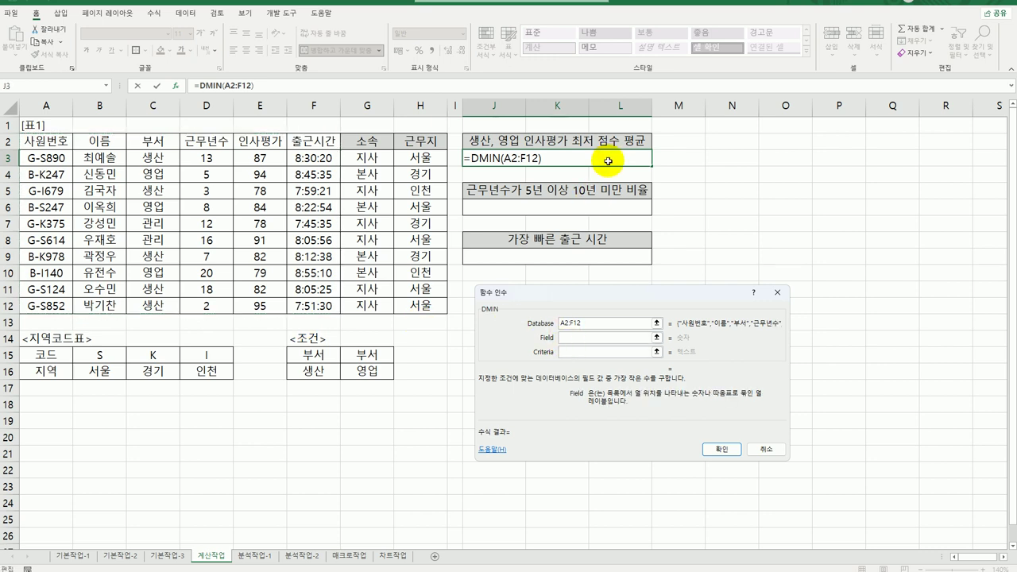
click(266, 138)
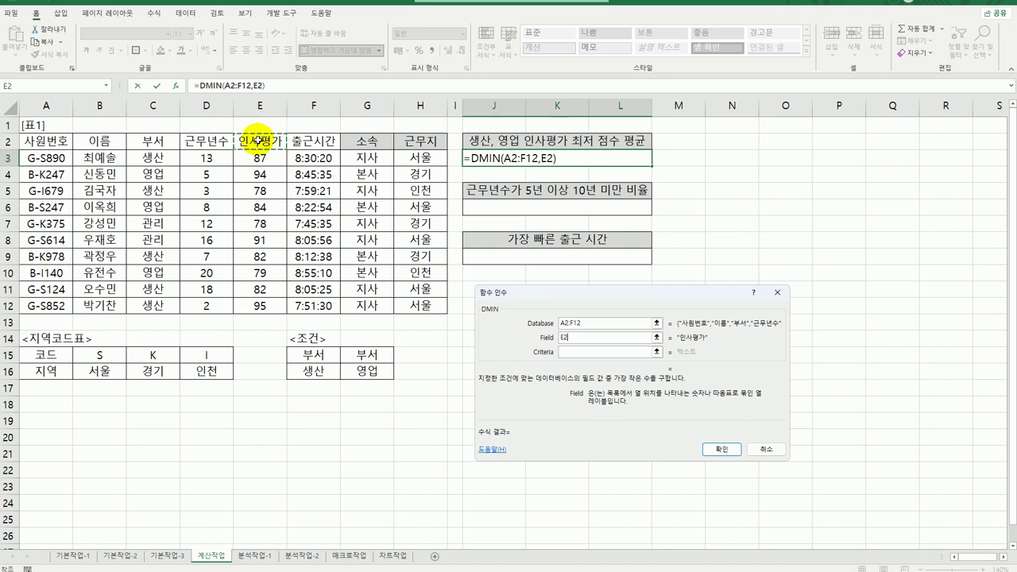
click(564, 351)
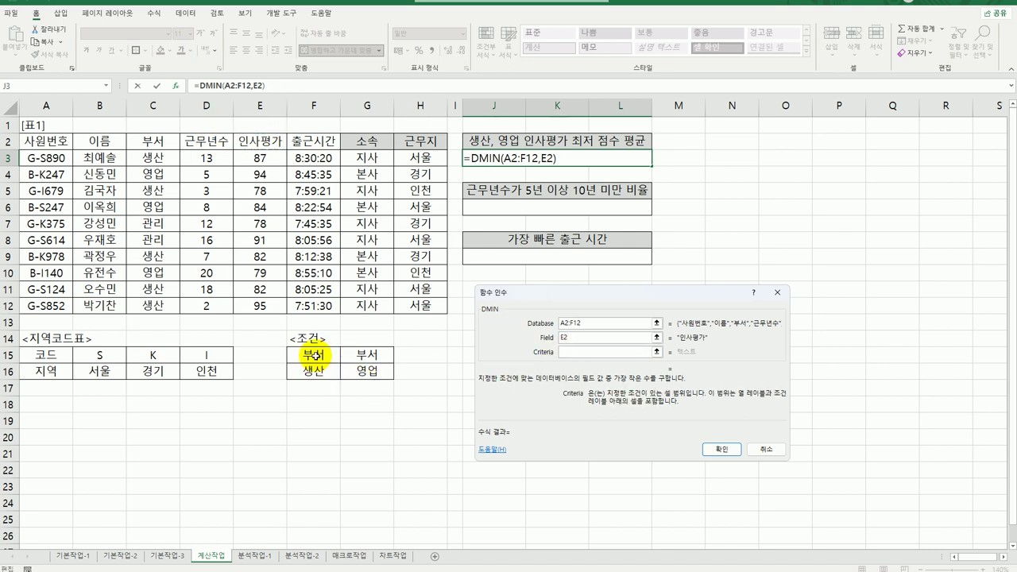
drag(316, 355, 314, 373)
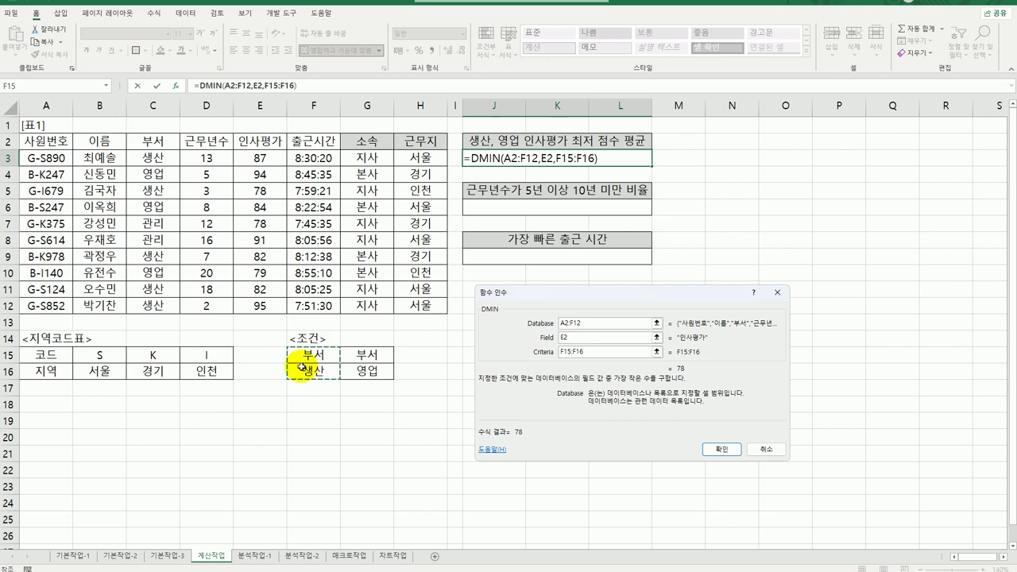
click(720, 450)
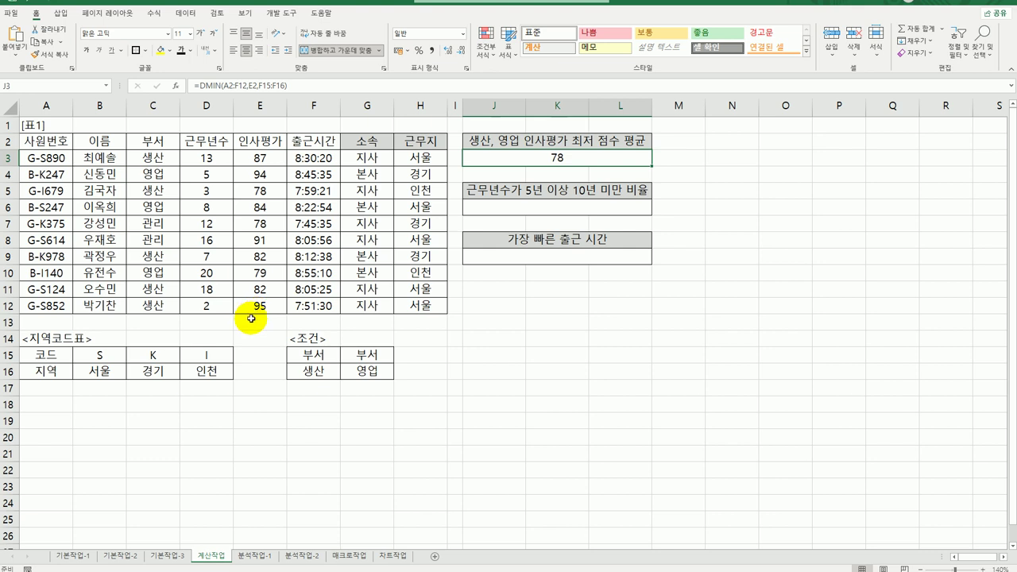
Wrap the DMIN formula in J3 in an AVERAGE function and bring up the AVERAGE function's arguments
double_click(578, 157)
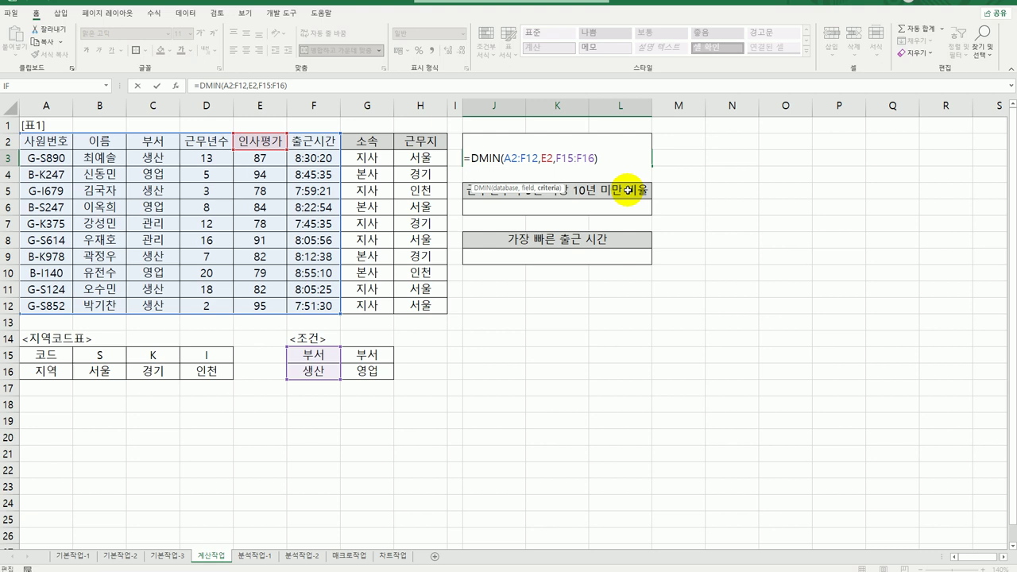
click(469, 159)
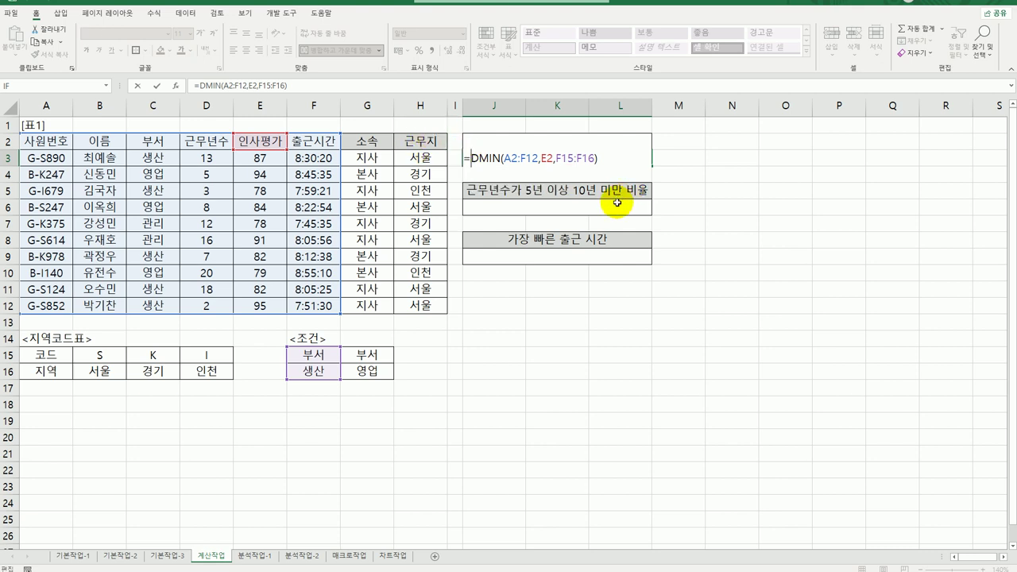
text(av)
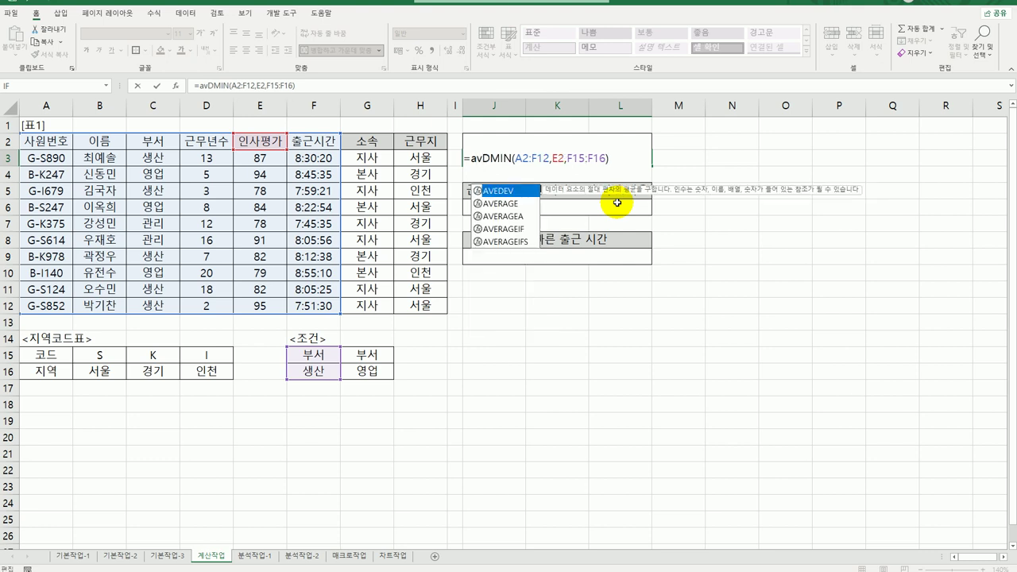
key(Down)
key(Tab)
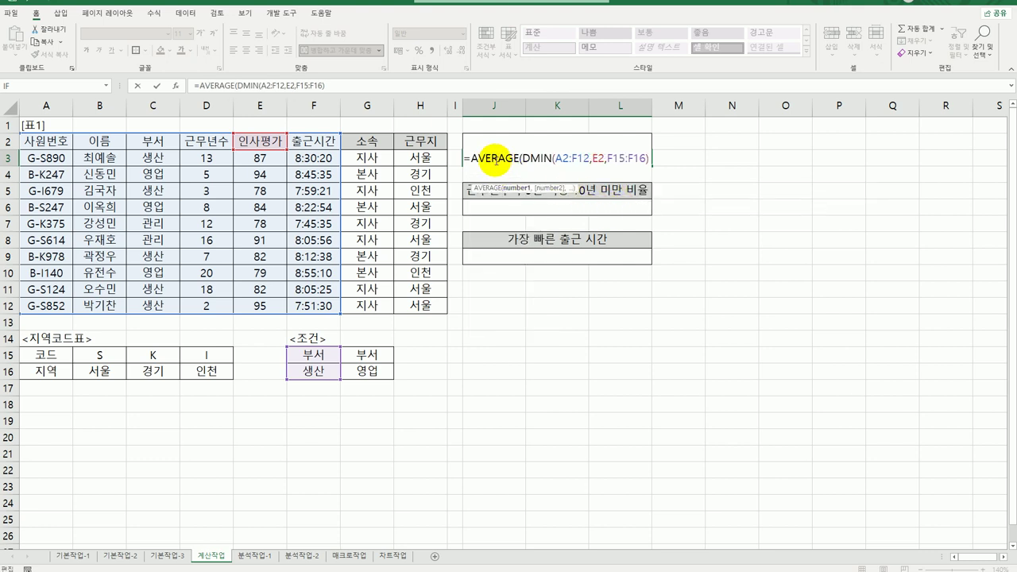
click(177, 86)
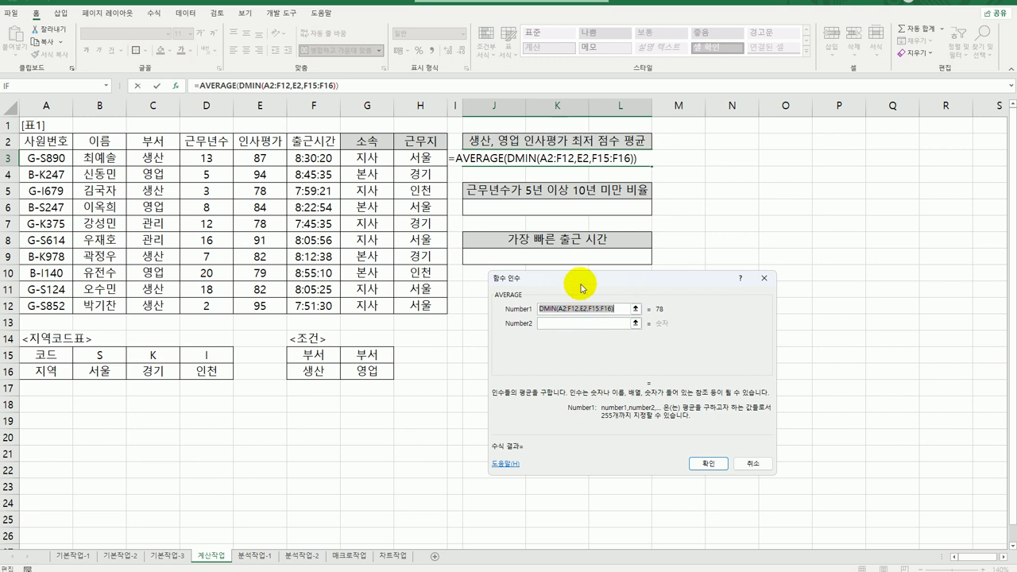
Set AVERAGE's Number2 to a copy of the DMIN expression with 영업 criteria, DMIN(A2:F12,E2,G15:G16)
drag(582, 283, 550, 273)
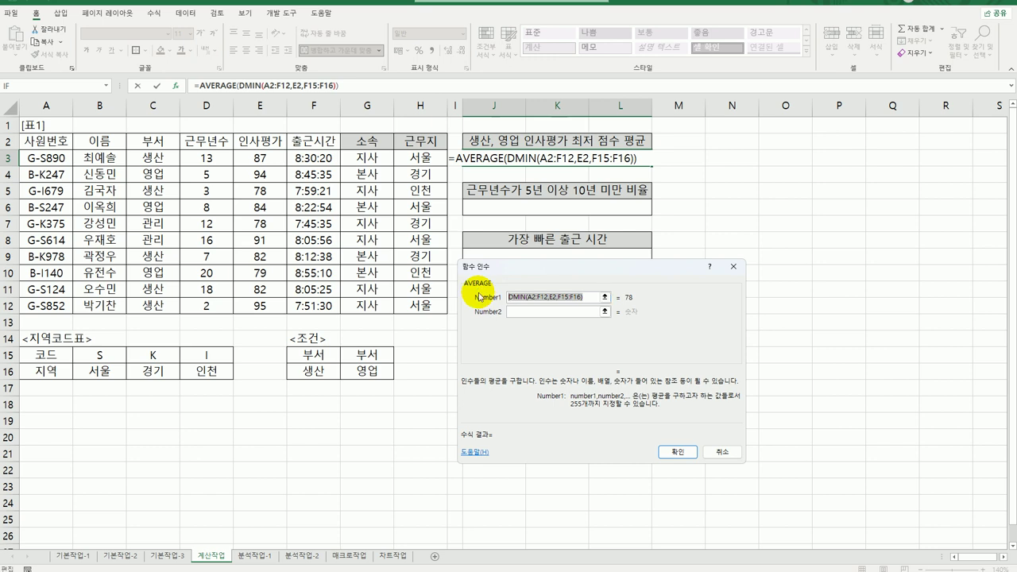
click(540, 312)
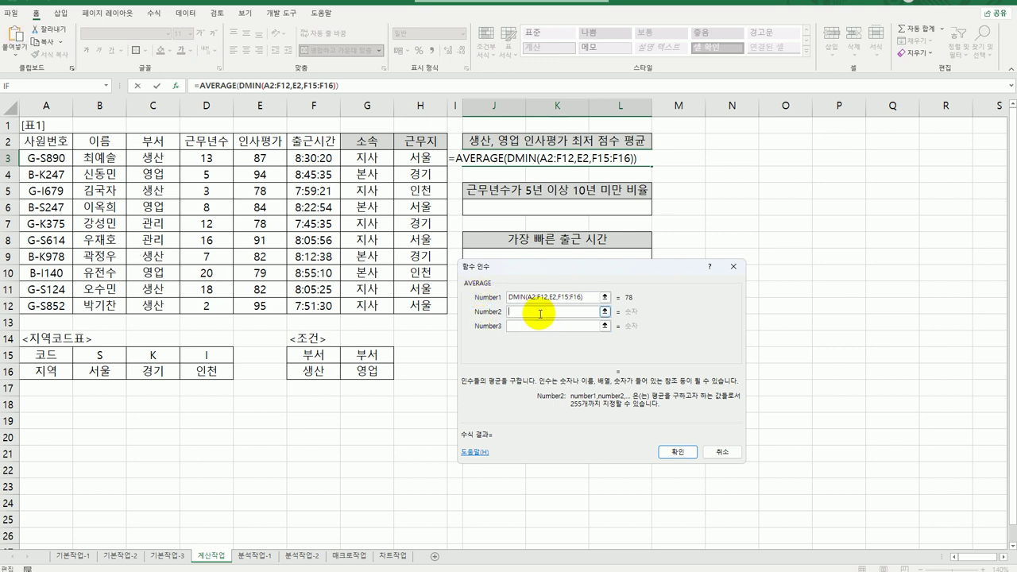
key(ctrl+v)
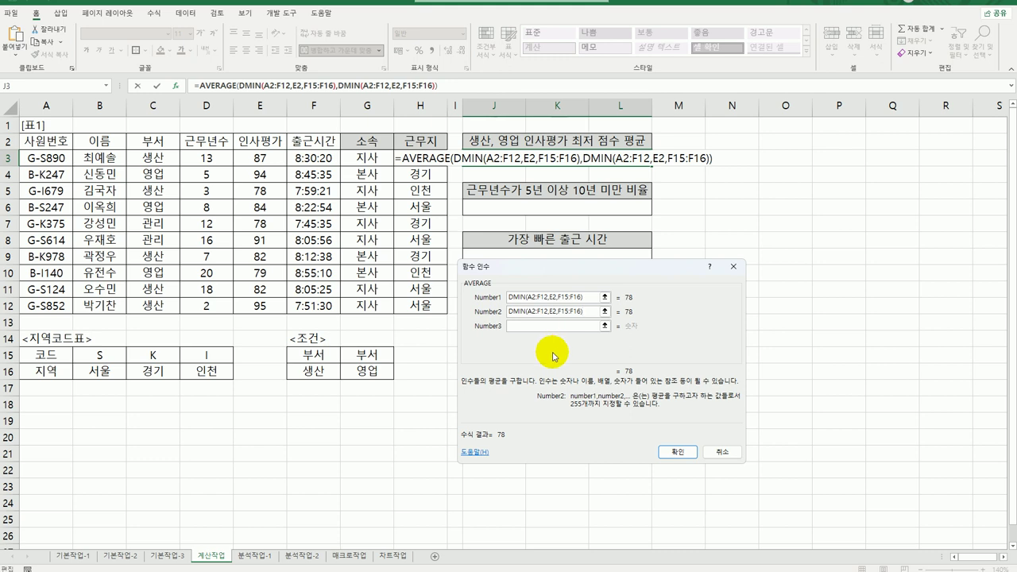
drag(558, 311, 584, 312)
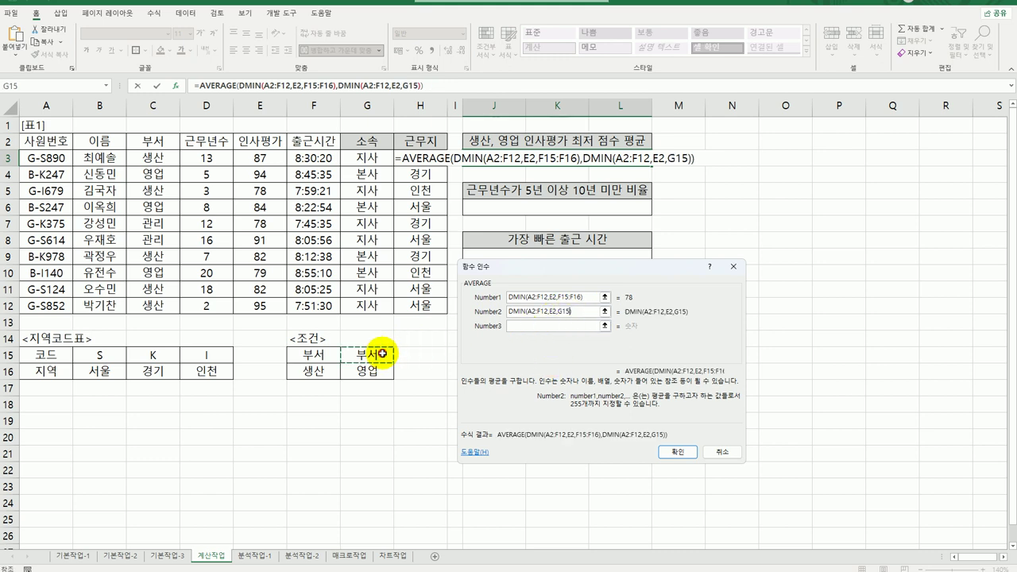
drag(382, 354, 385, 374)
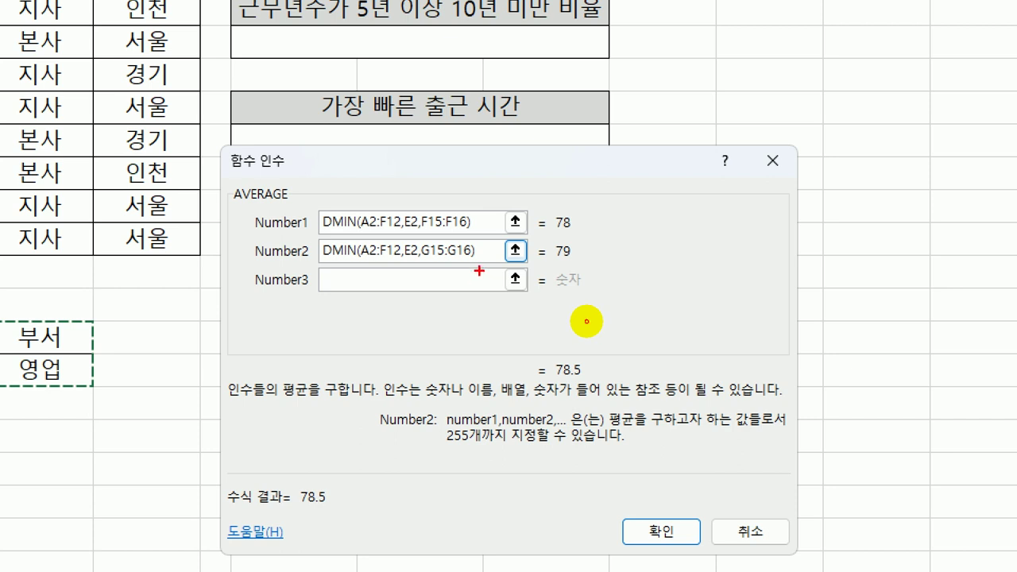
mouse_move(479, 270)
mouse_down()
mouse_move(350, 278)
mouse_move(307, 235)
mouse_move(420, 237)
mouse_move(481, 271)
mouse_up()
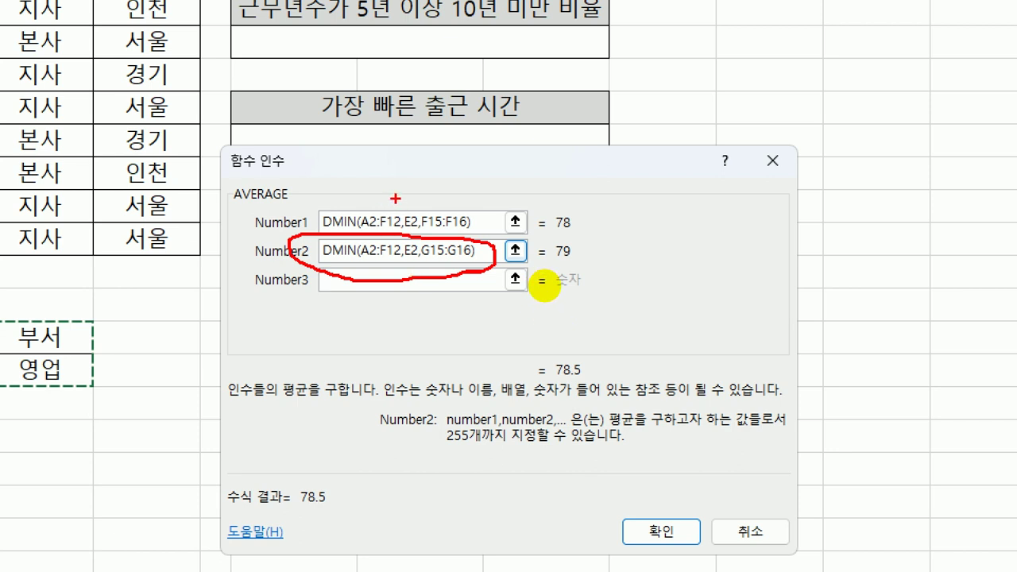
mouse_move(395, 191)
mouse_down()
mouse_move(398, 215)
mouse_move(419, 178)
mouse_up()
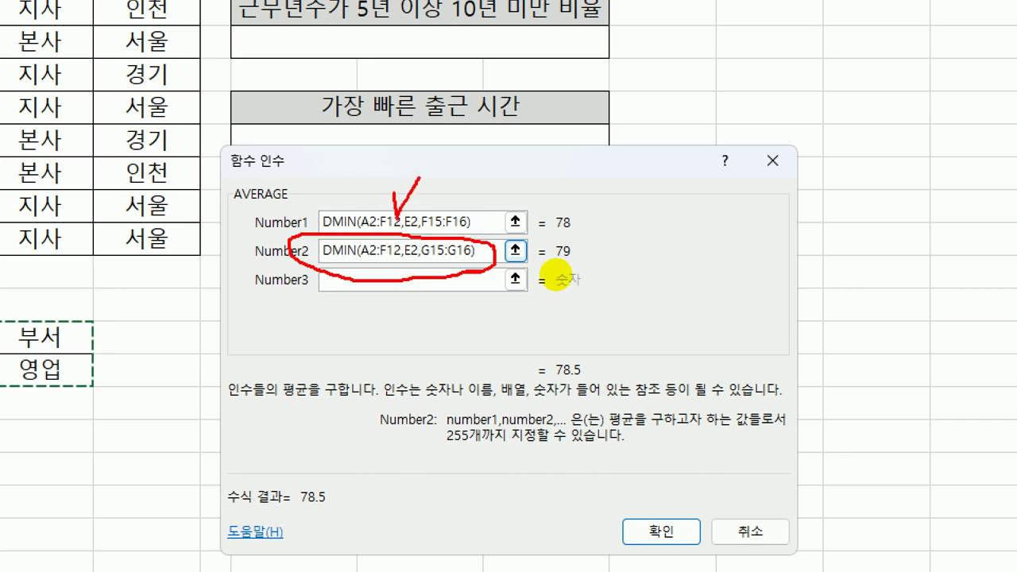
drag(407, 261, 482, 253)
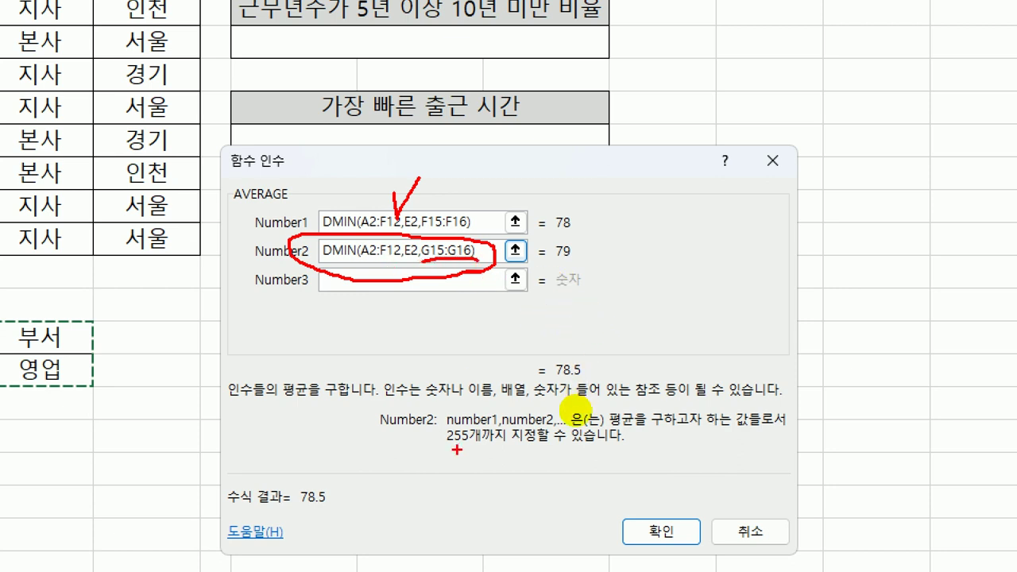
click(582, 224)
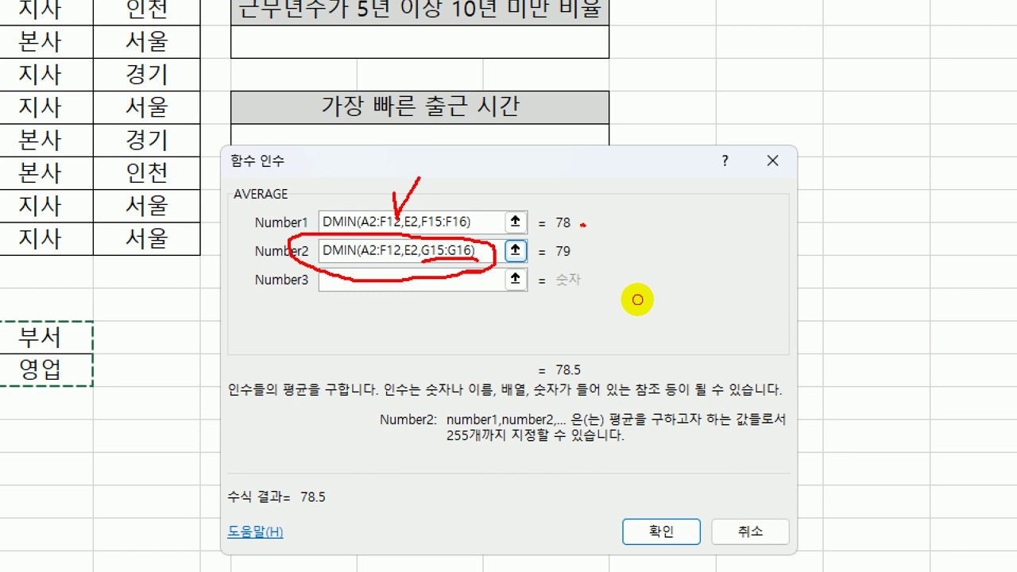
mouse_move(547, 235)
mouse_down()
mouse_move(548, 213)
mouse_move(586, 225)
mouse_up()
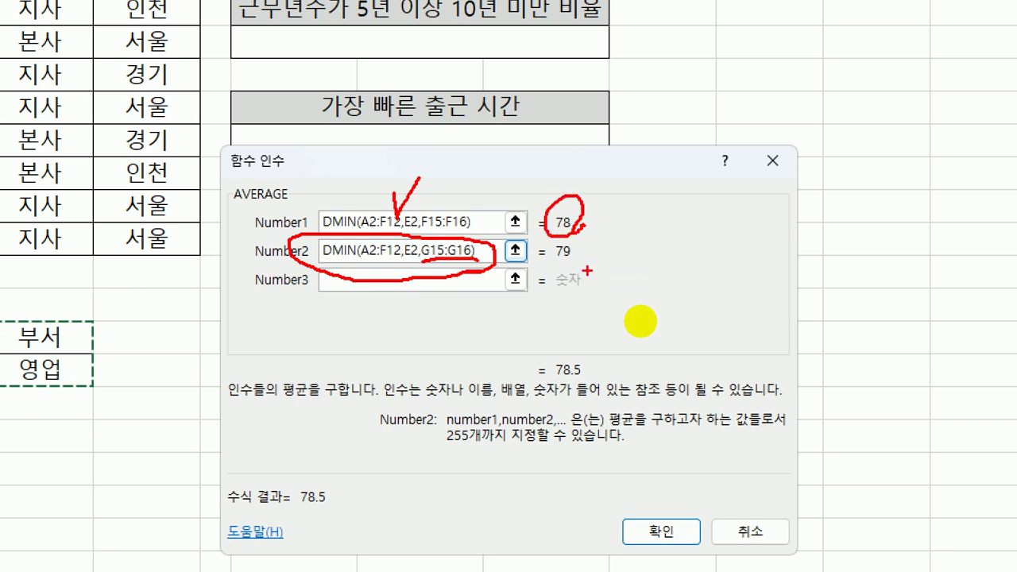
mouse_move(579, 270)
mouse_down()
mouse_move(547, 243)
mouse_move(578, 248)
mouse_up()
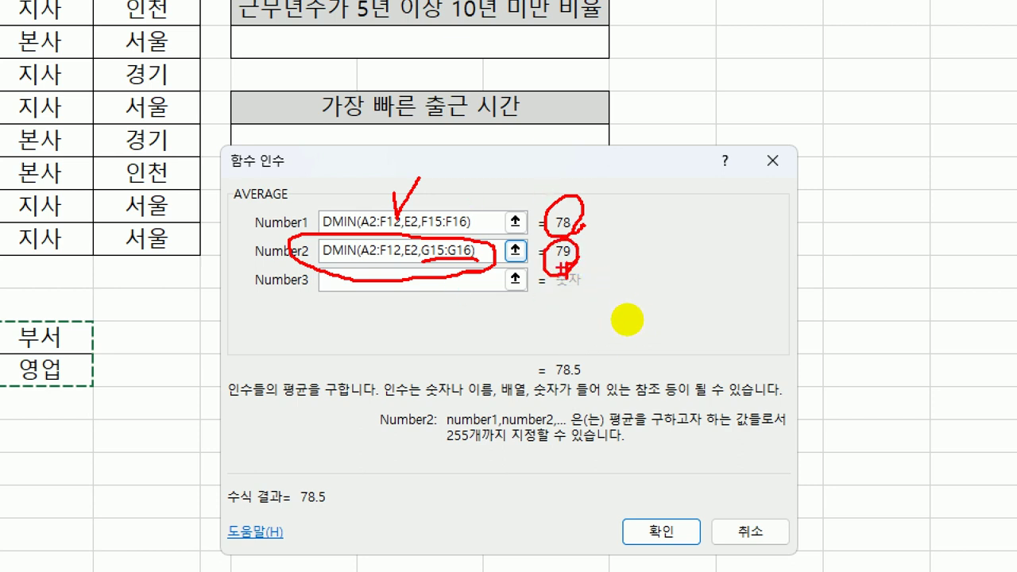
mouse_move(584, 353)
mouse_down()
mouse_move(543, 364)
mouse_move(576, 381)
mouse_move(588, 373)
mouse_up()
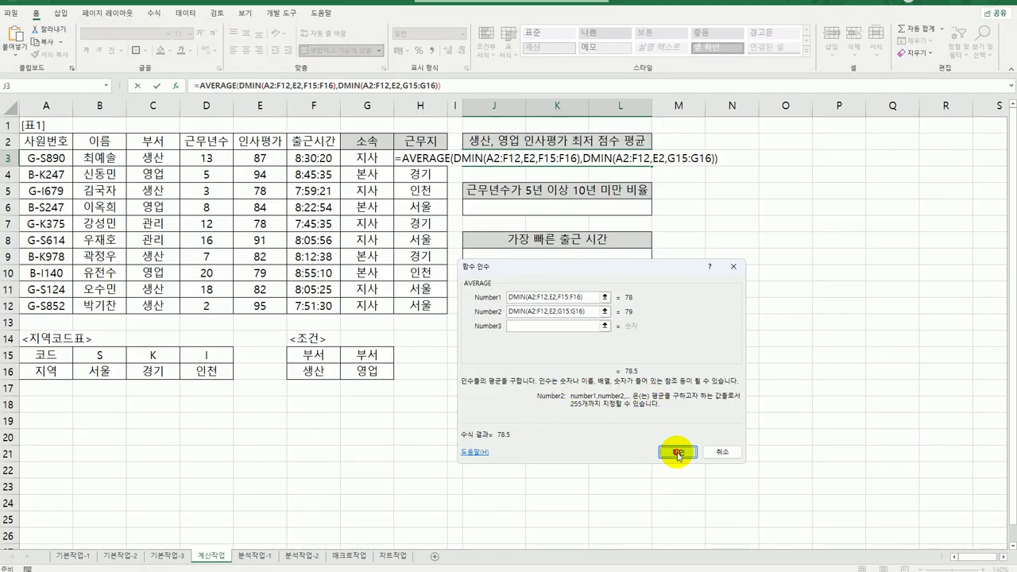
Accept the AVERAGE arguments so that J3 holds =AVERAGE(DMIN(A2:F12,E2,F15:F16),DMIN(A2:F12,E2,G15:G16))
click(672, 449)
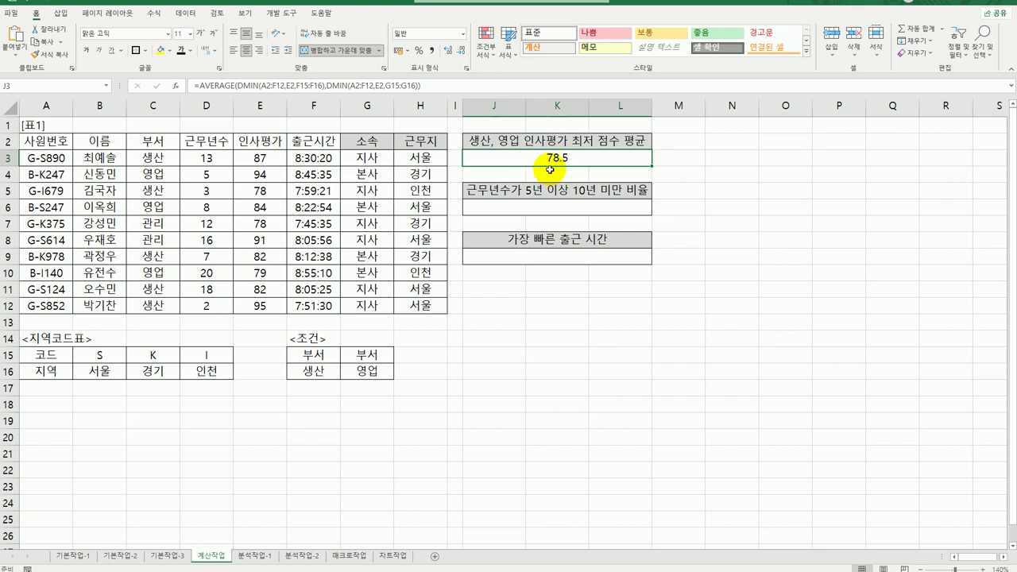
click(558, 211)
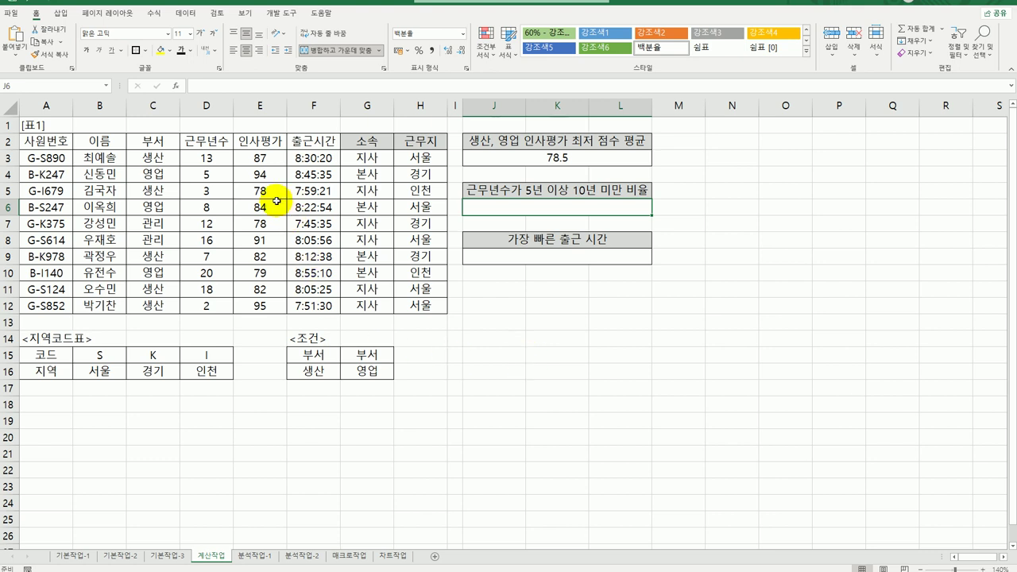
drag(209, 157, 207, 302)
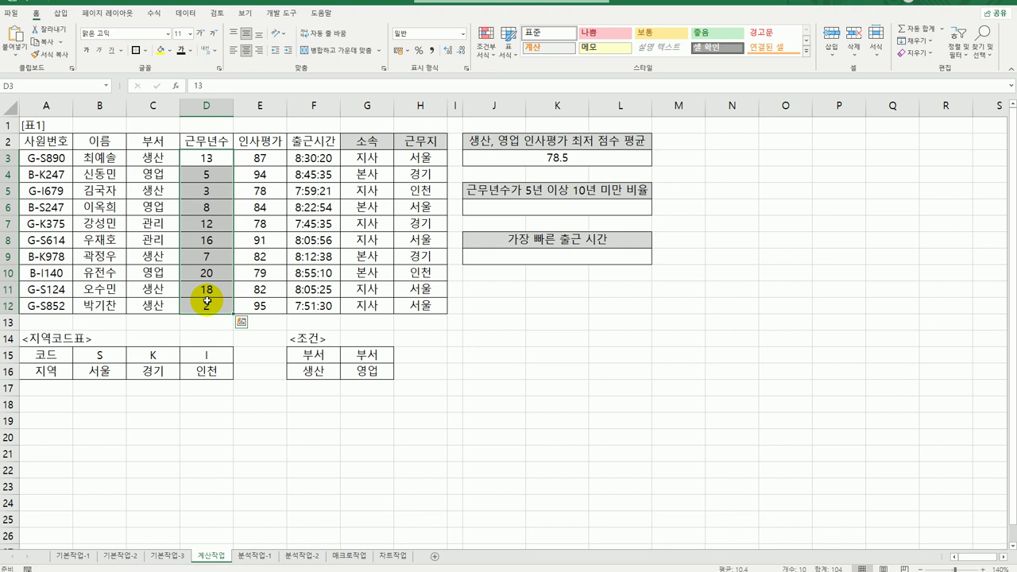
click(586, 198)
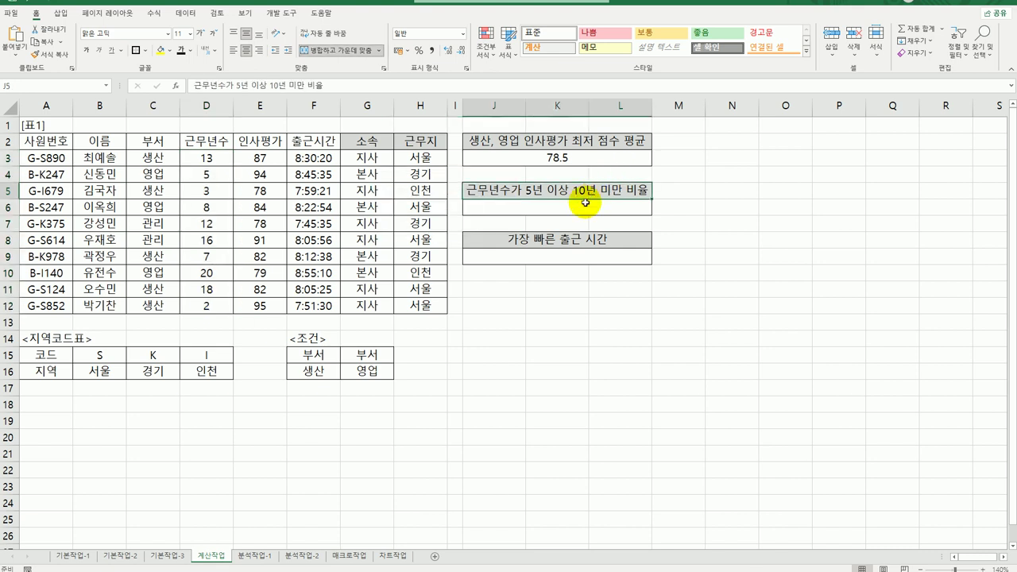
click(585, 208)
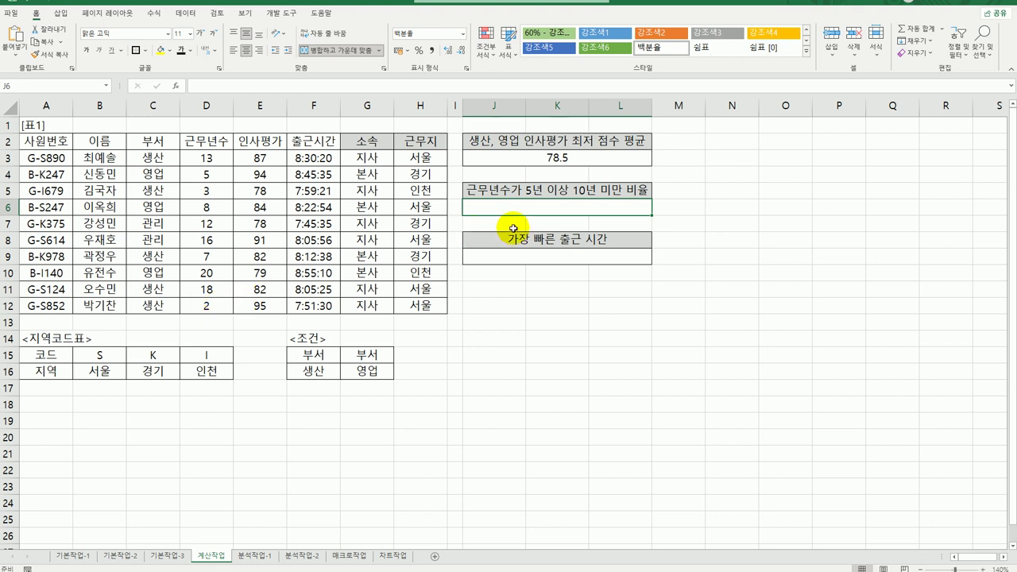
click(211, 164)
drag(211, 186, 207, 307)
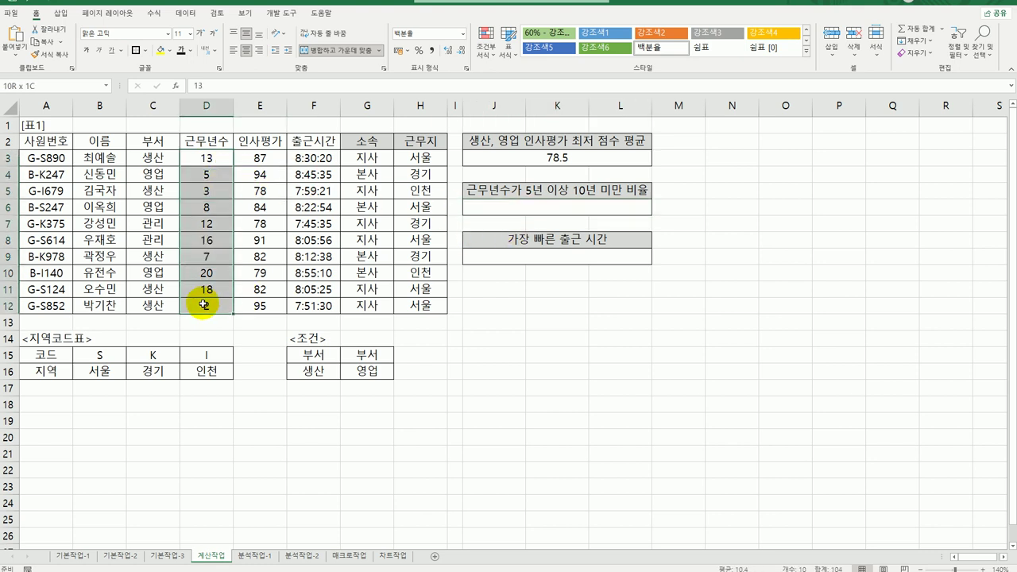
Start a COUNTIFS formula in J6 through the function's arguments and set Criteria_range1 to D3:D12
click(629, 208)
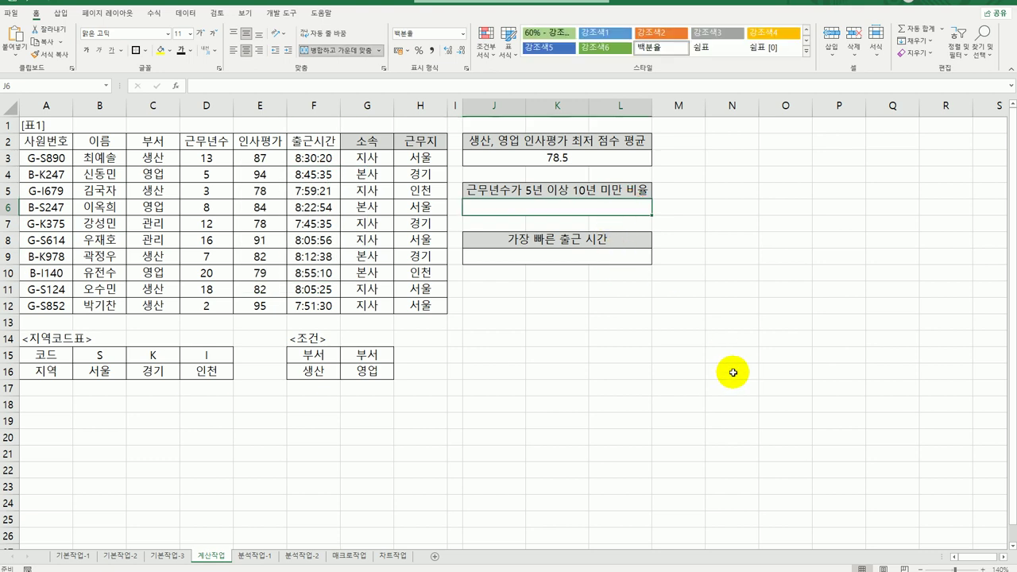
text(=c)
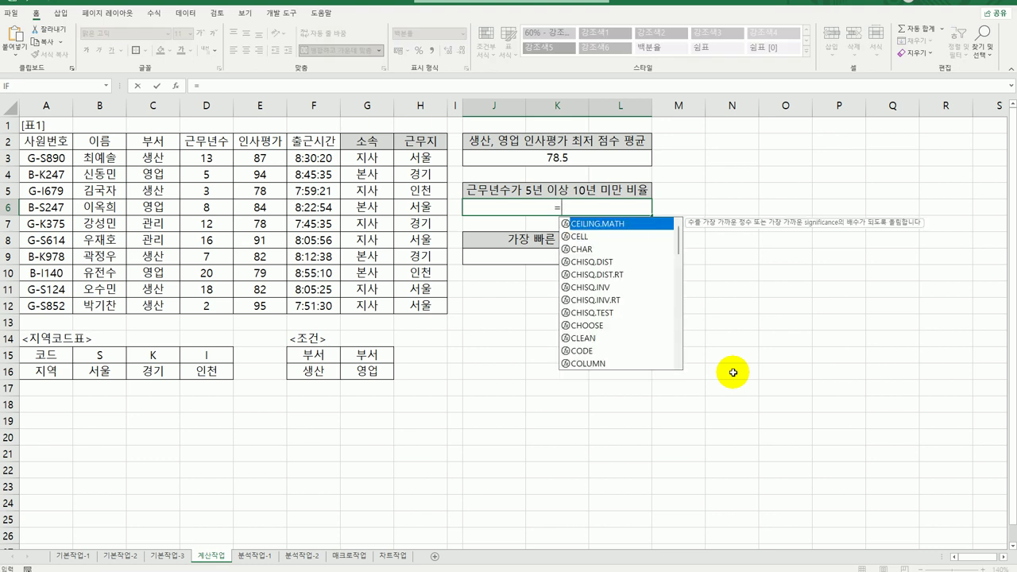
text(ou)
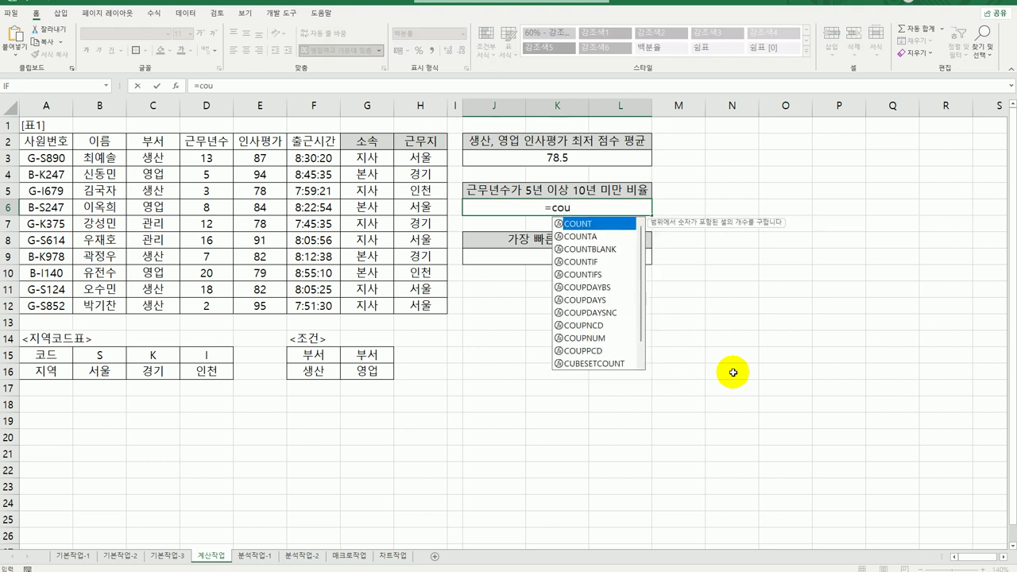
double_click(620, 274)
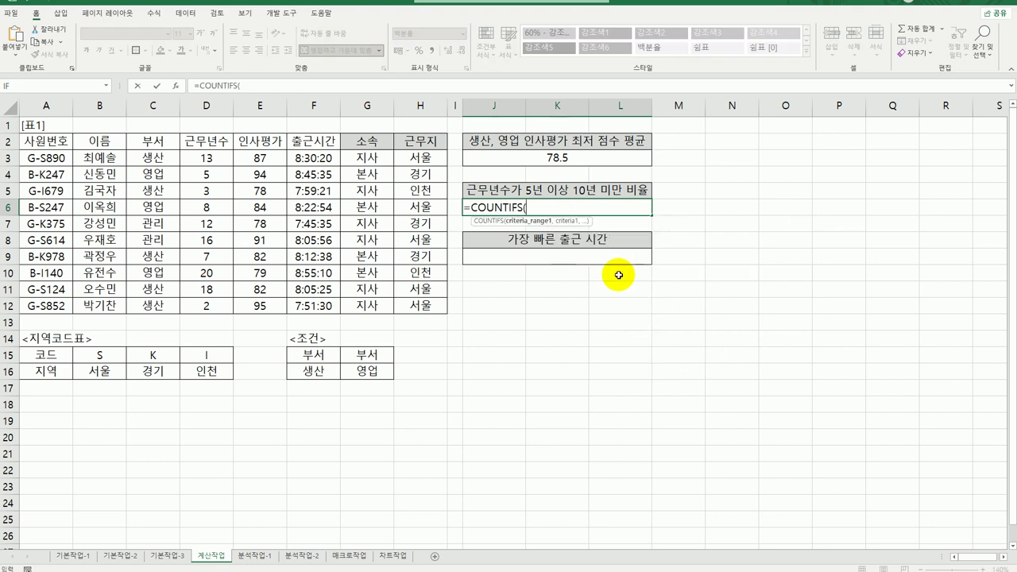
click(177, 87)
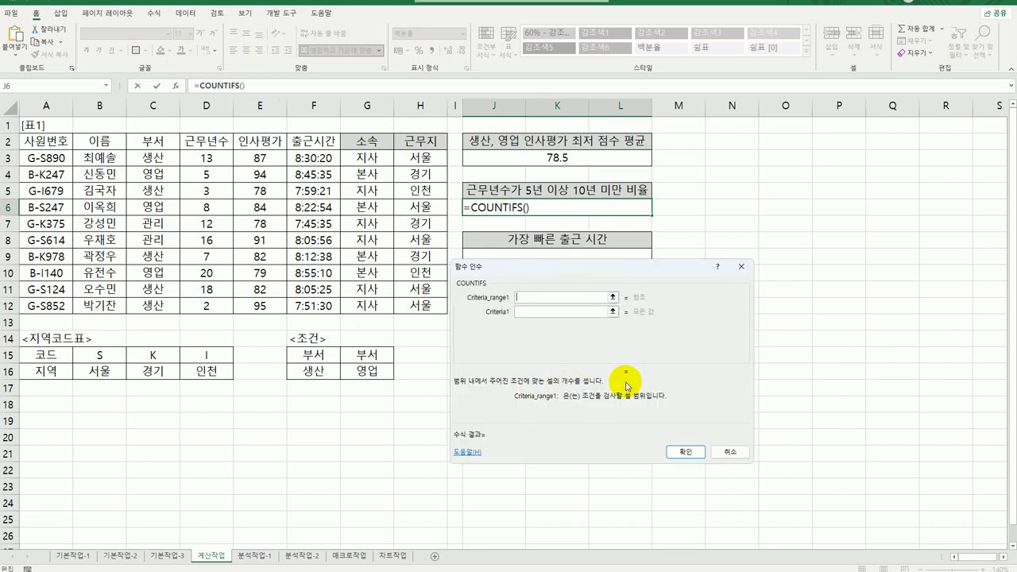
click(528, 310)
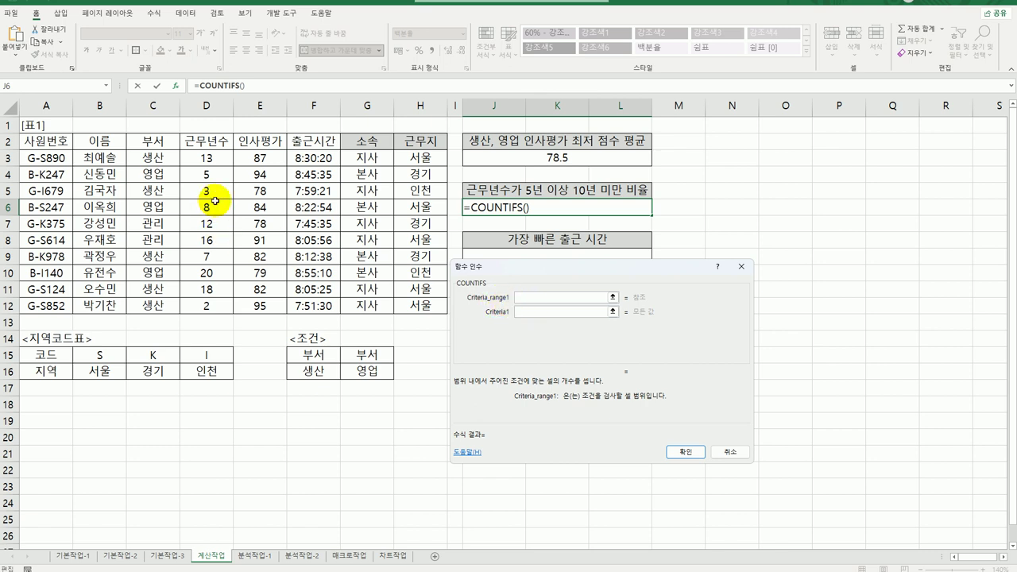
drag(206, 158, 213, 305)
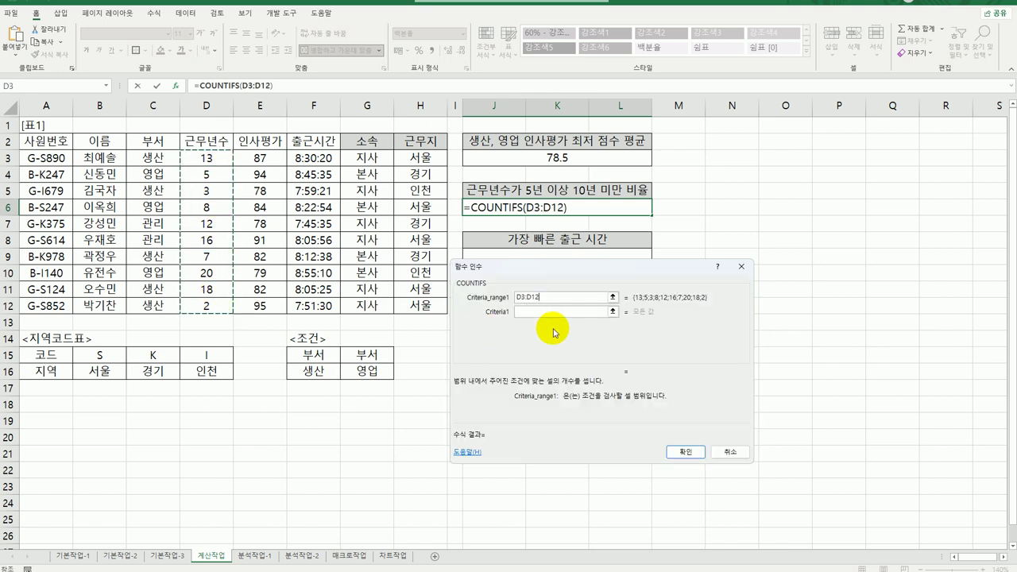
Set the COUNTIFS Criteria1 to >=5, Criteria_range2 to D3:D12 and Criteria2 to <10
click(560, 311)
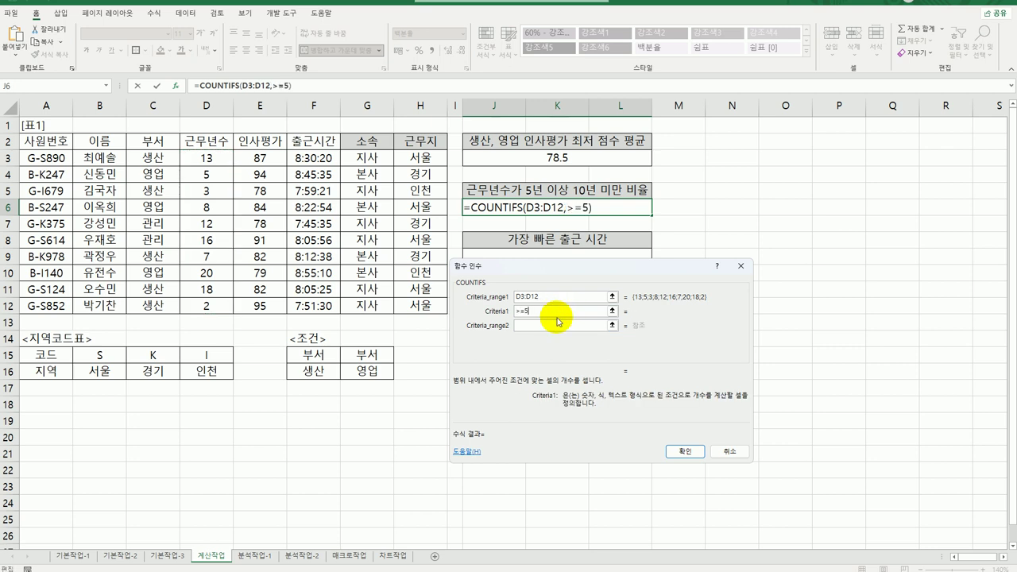
click(550, 325)
drag(208, 158, 208, 306)
click(538, 339)
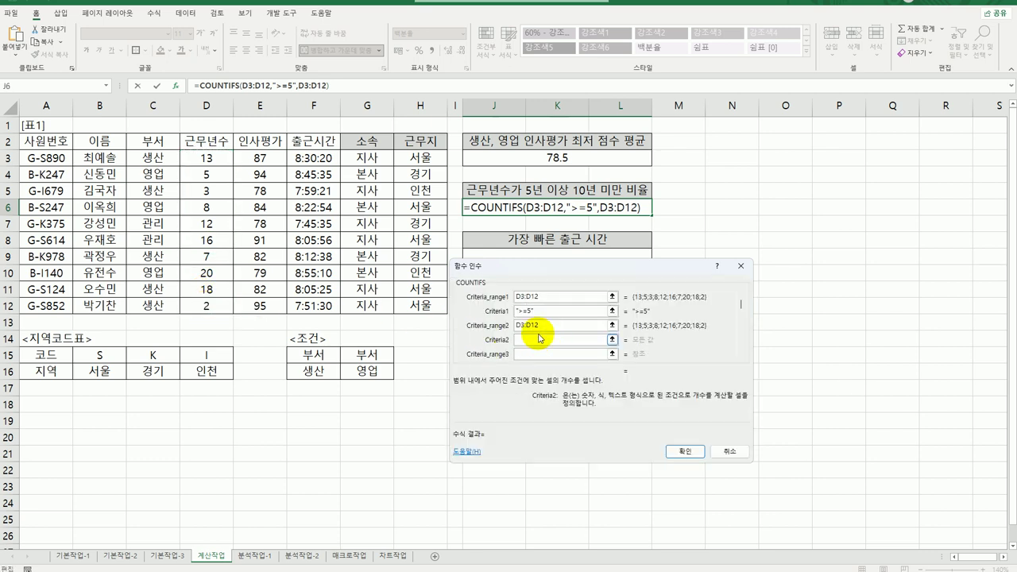
text(<10)
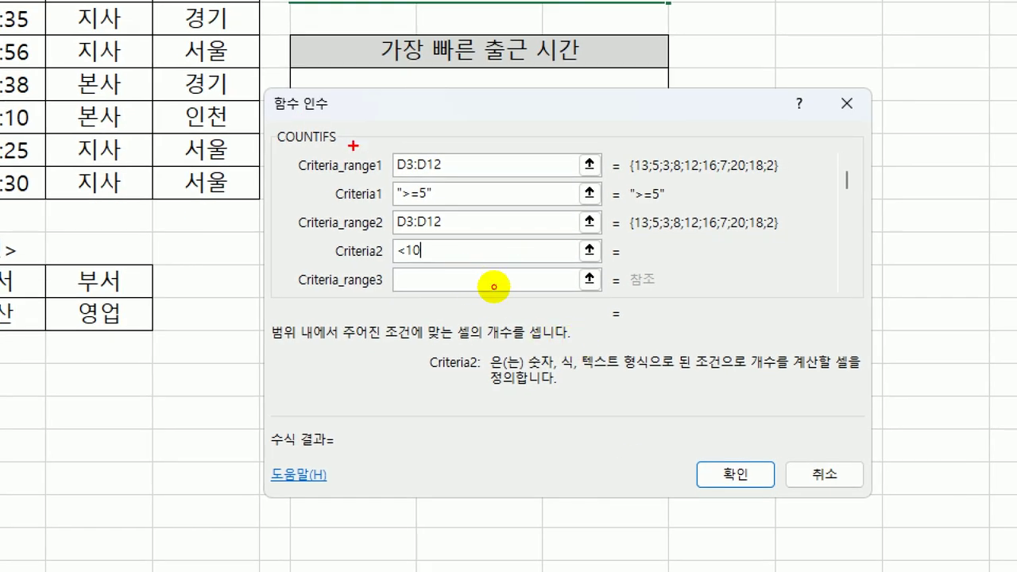
mouse_move(352, 141)
mouse_down()
mouse_move(268, 141)
mouse_move(325, 111)
mouse_move(356, 131)
mouse_up()
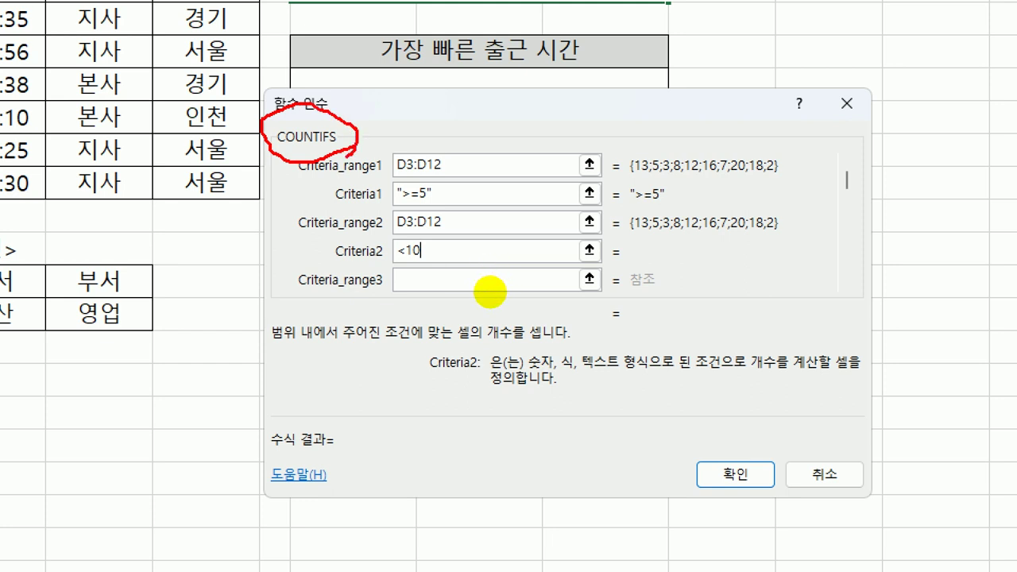
drag(334, 131, 361, 109)
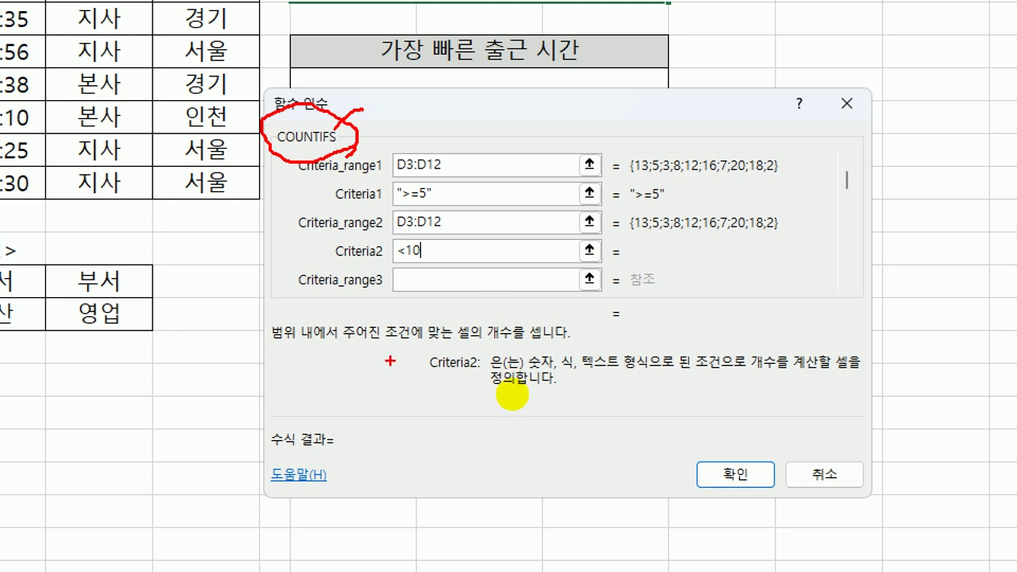
drag(396, 170, 451, 168)
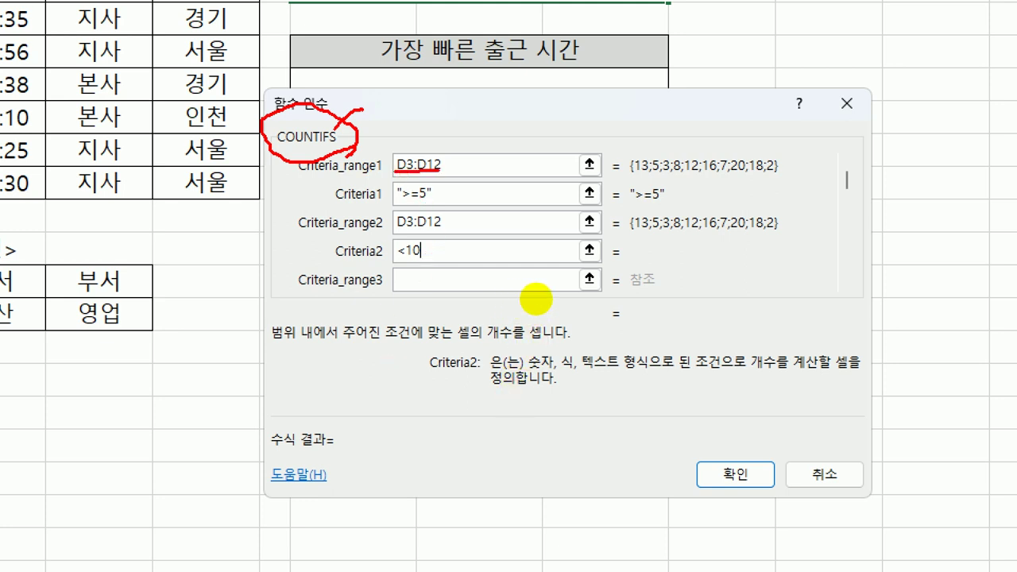
drag(388, 231, 465, 226)
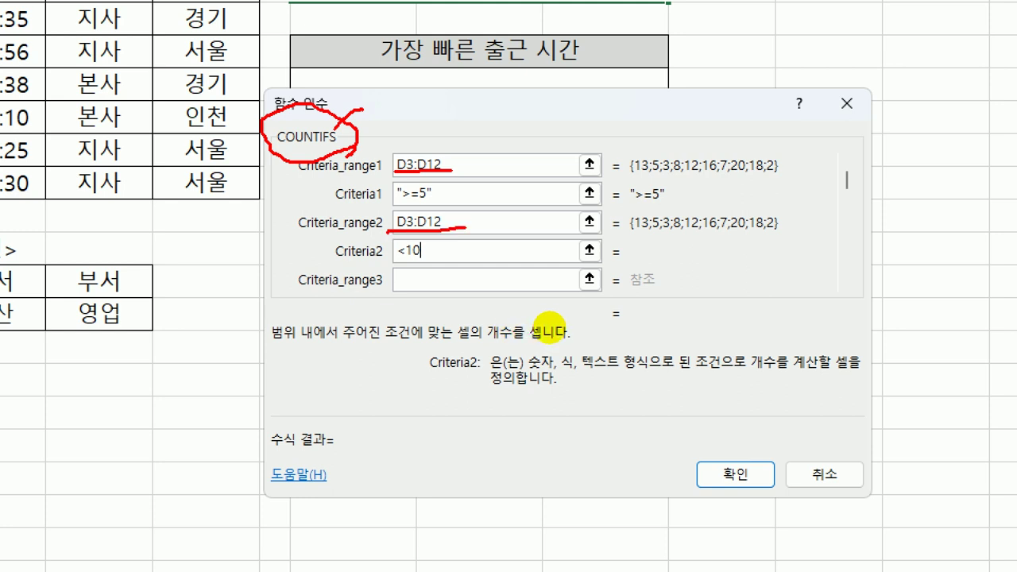
drag(443, 187, 468, 168)
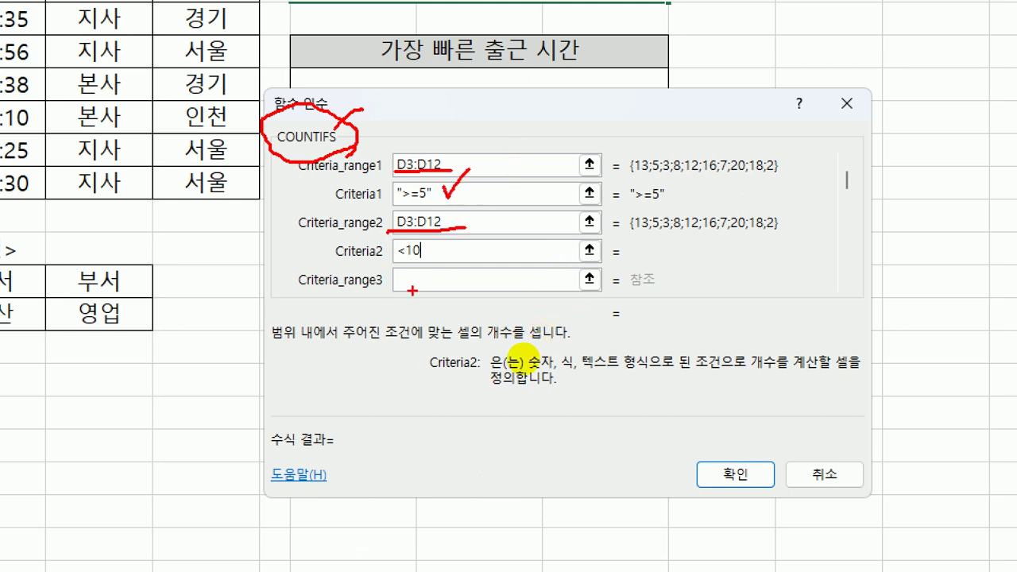
mouse_move(389, 270)
mouse_down()
mouse_move(441, 265)
mouse_move(487, 233)
mouse_up()
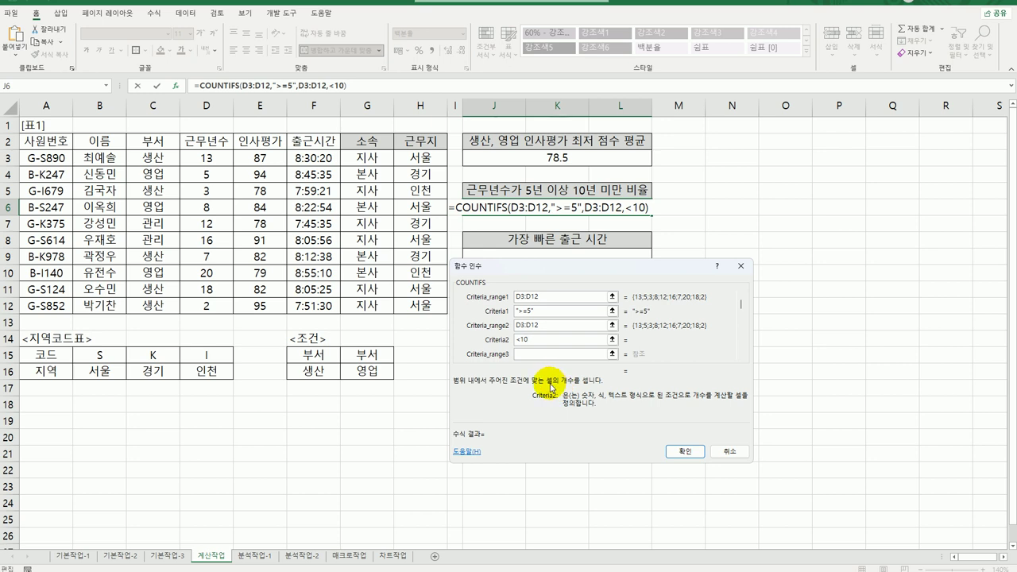
Accept the COUNTIFS arguments so that J6 holds =COUNTIFS(D3:D12,">=5",D3:D12,"<10")
key(Tab)
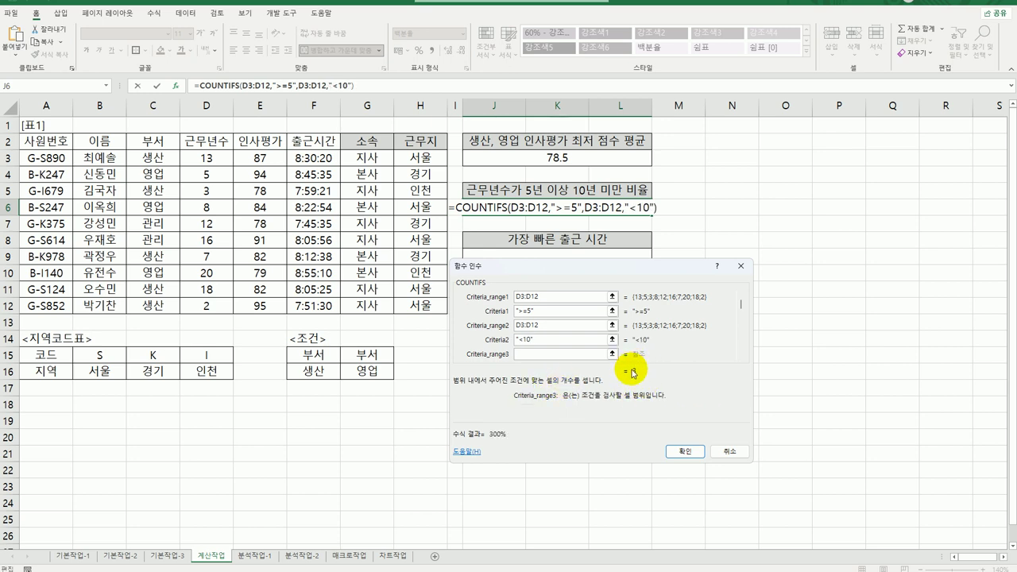
click(685, 450)
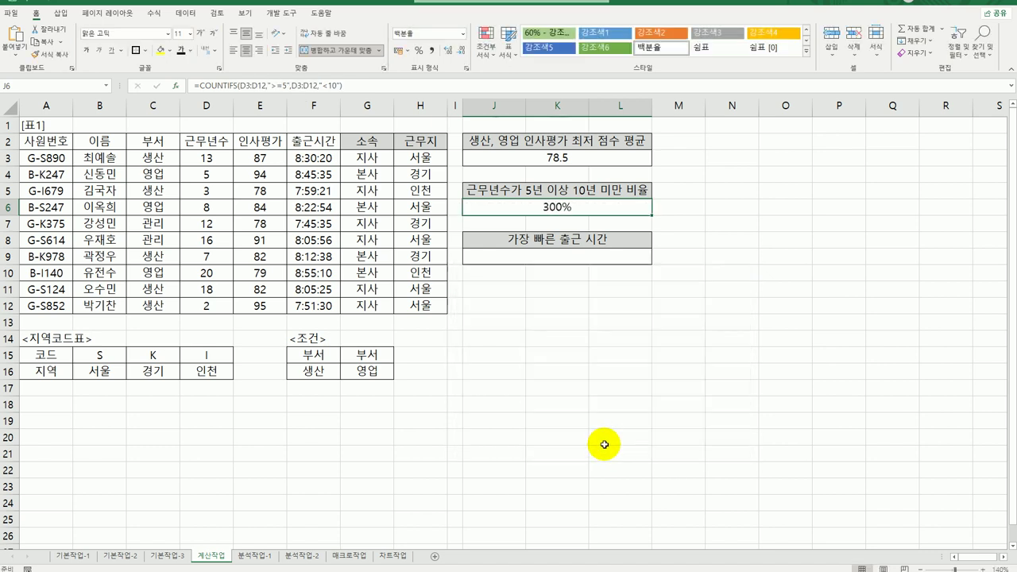
Divide the COUNTIFS formula in J6 by COUNT(D3:D12) to calculate the ratio of matching 근무년수
double_click(559, 208)
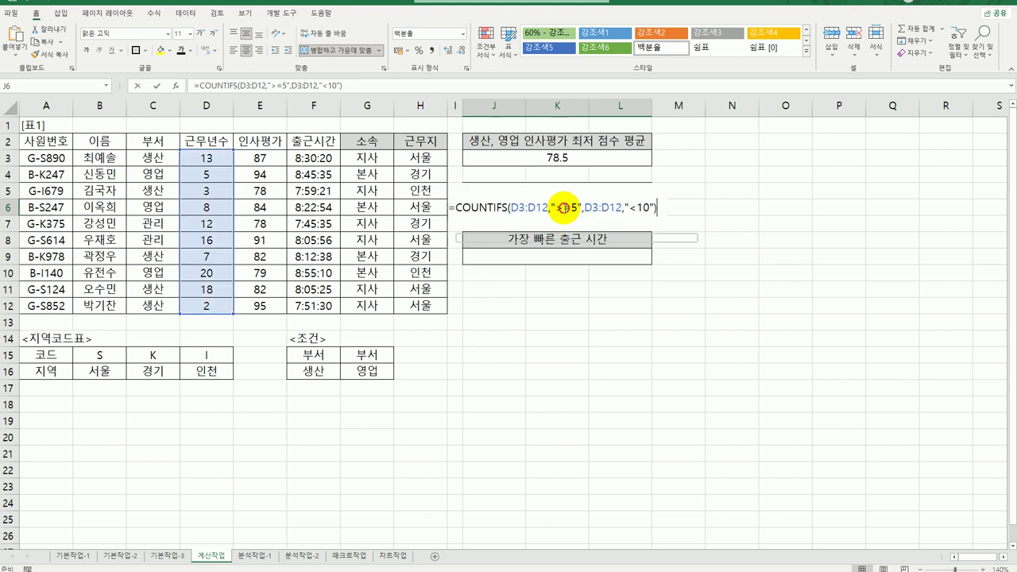
click(661, 207)
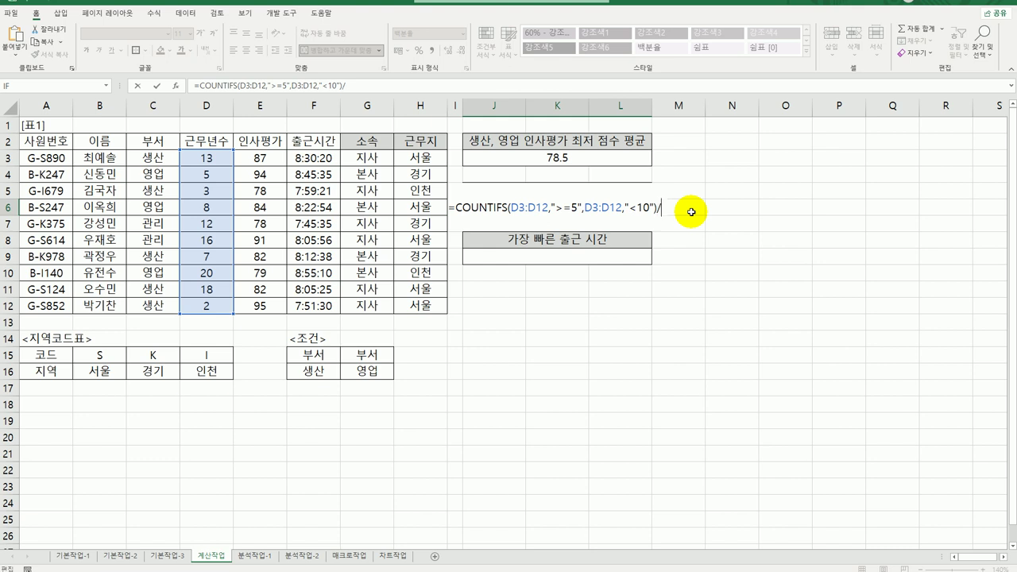
text(/coun)
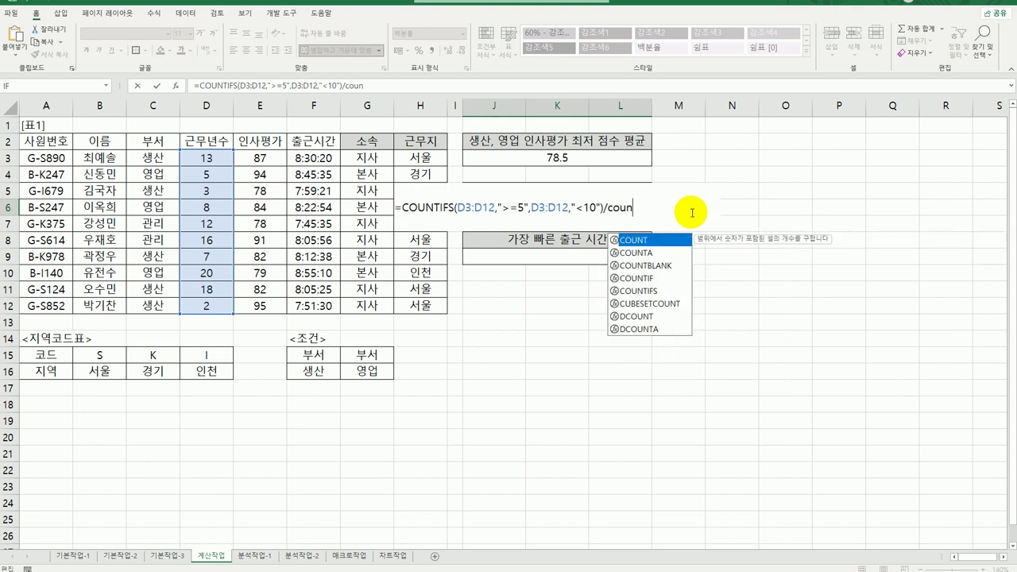
double_click(643, 240)
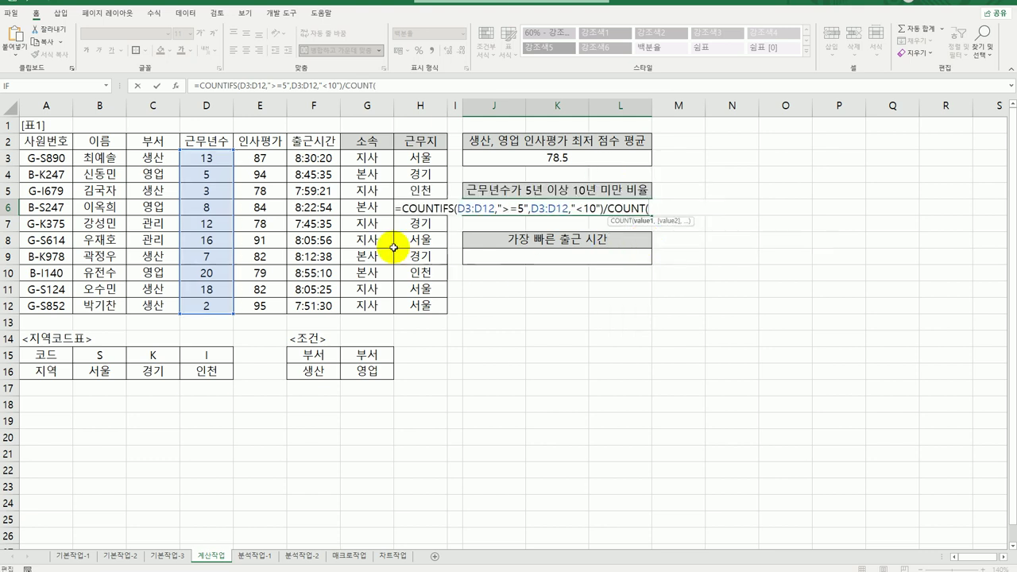
drag(207, 158, 208, 306)
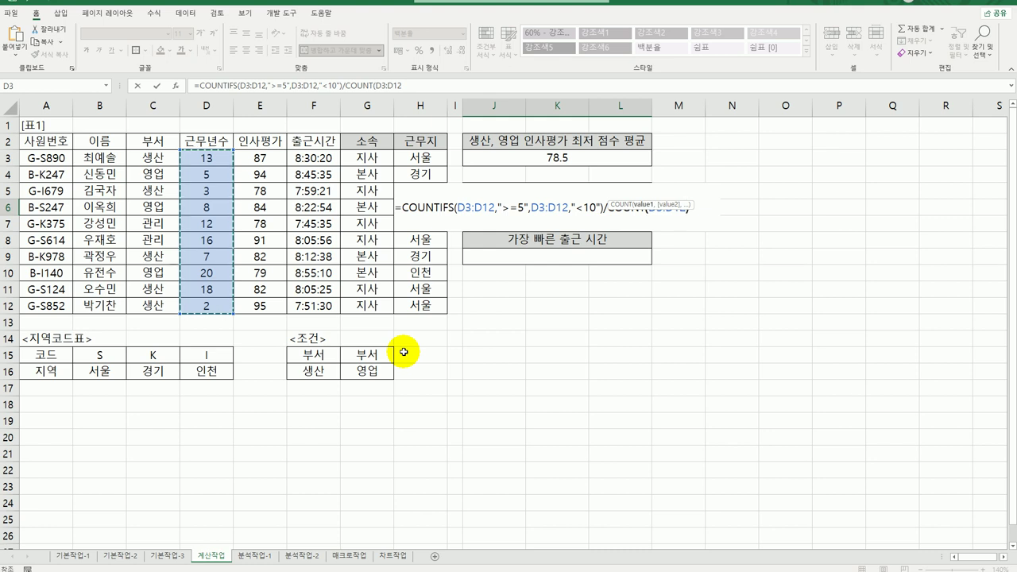
key(Return)
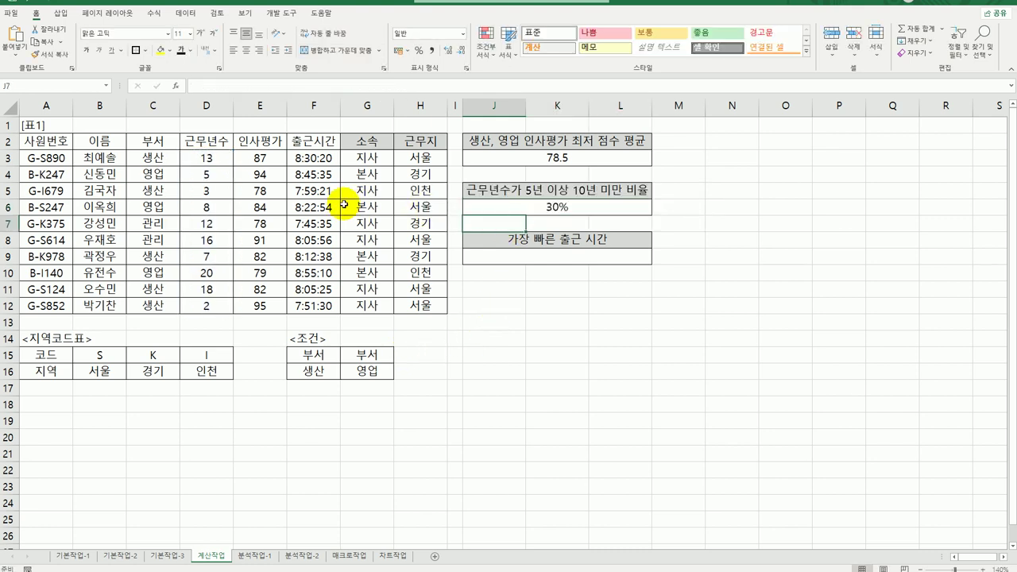
drag(207, 158, 206, 302)
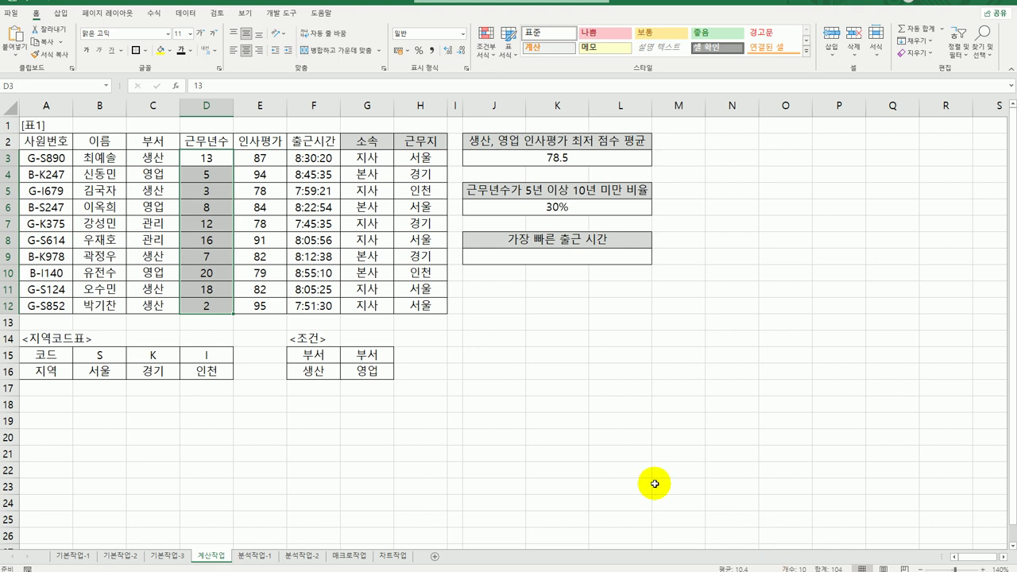
click(569, 218)
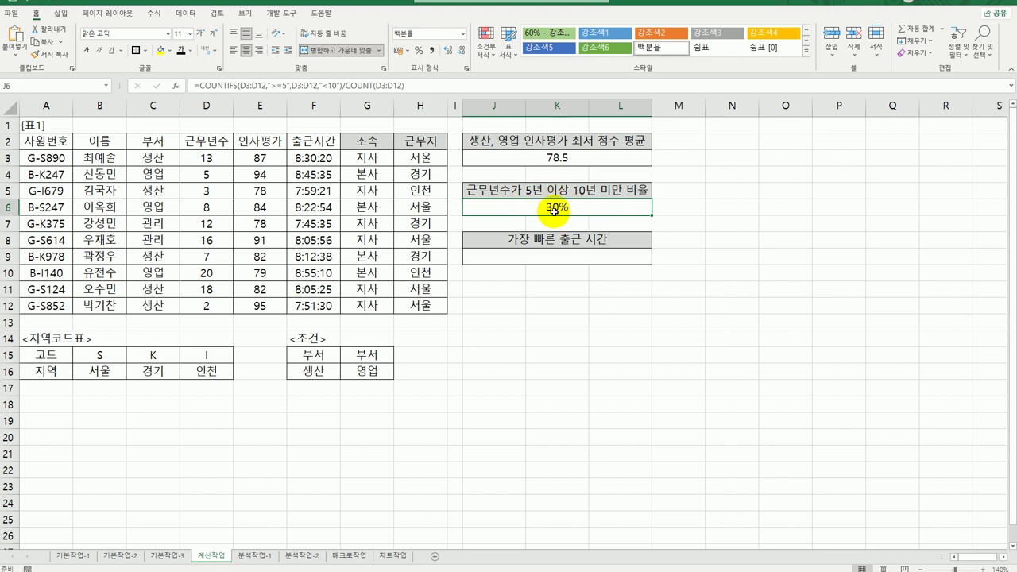
Start a SMALL formula in J9 for 가장 빠른 출근 시간 and open its function arguments
click(550, 262)
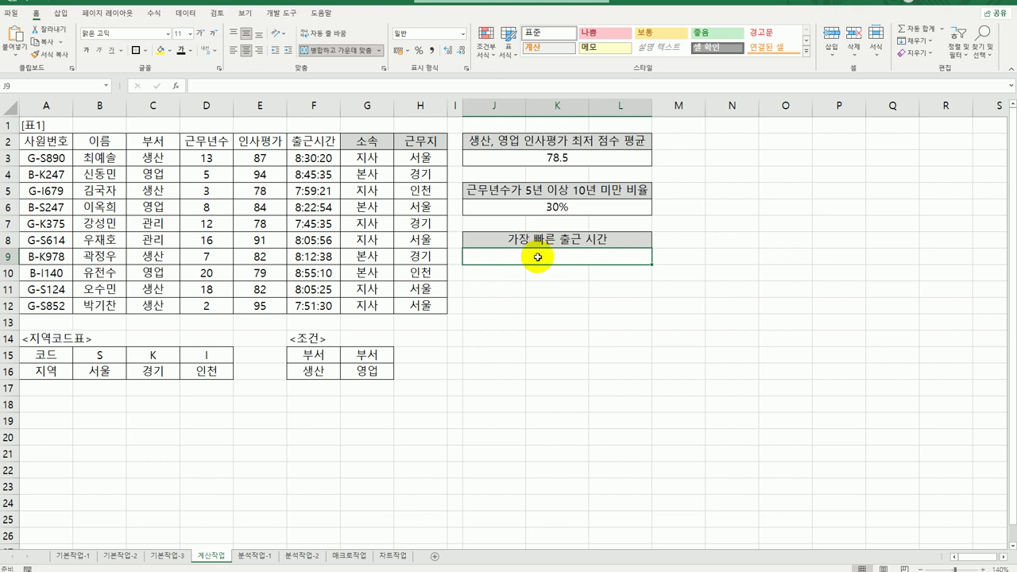
drag(318, 156, 320, 310)
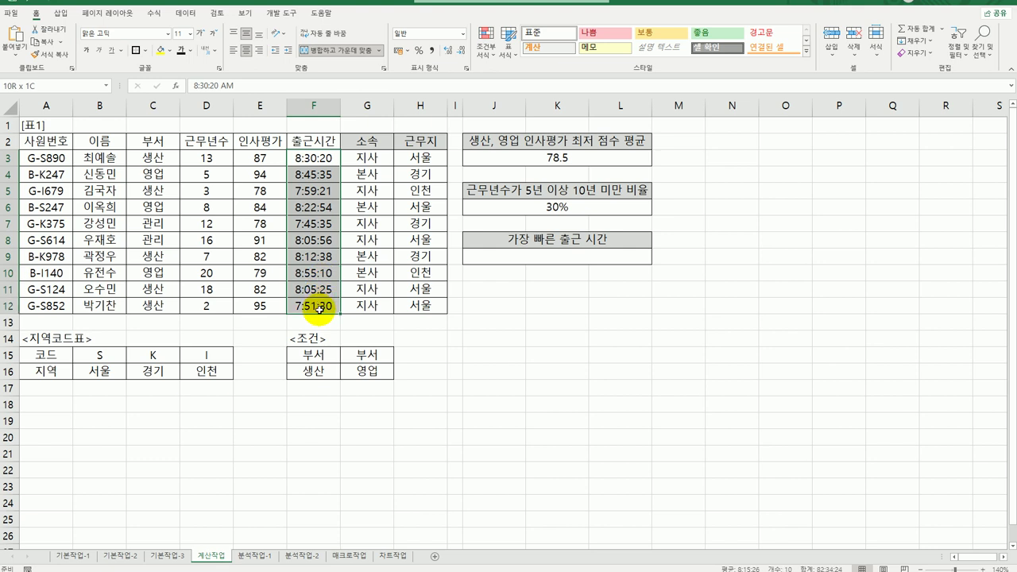
click(551, 258)
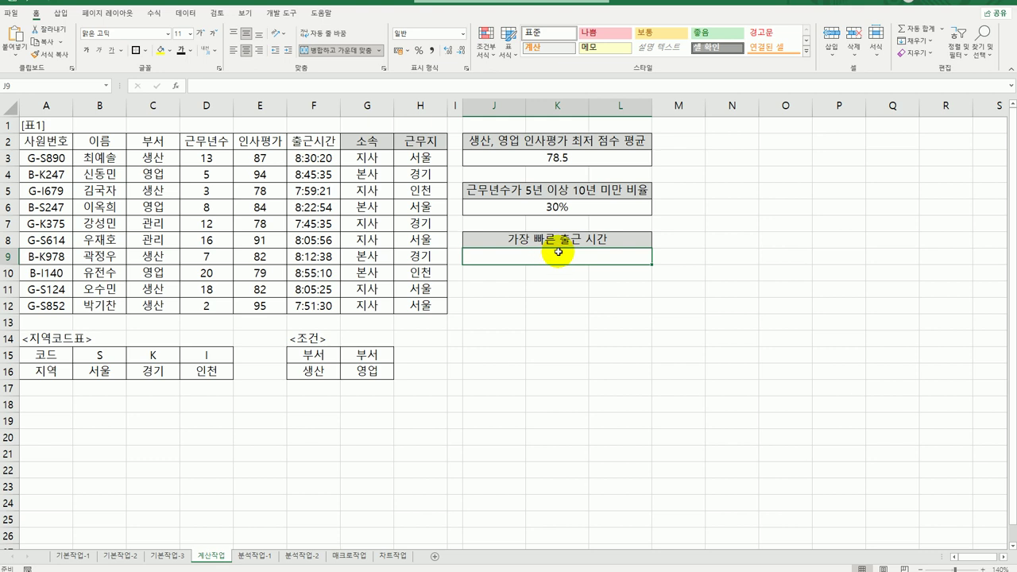
text(=)
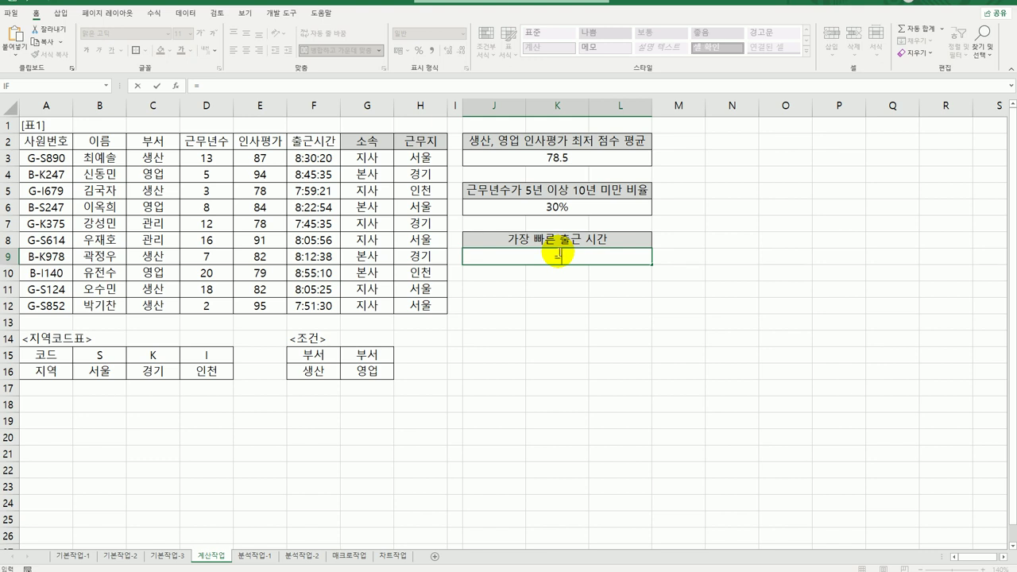
text(sm)
key(Tab)
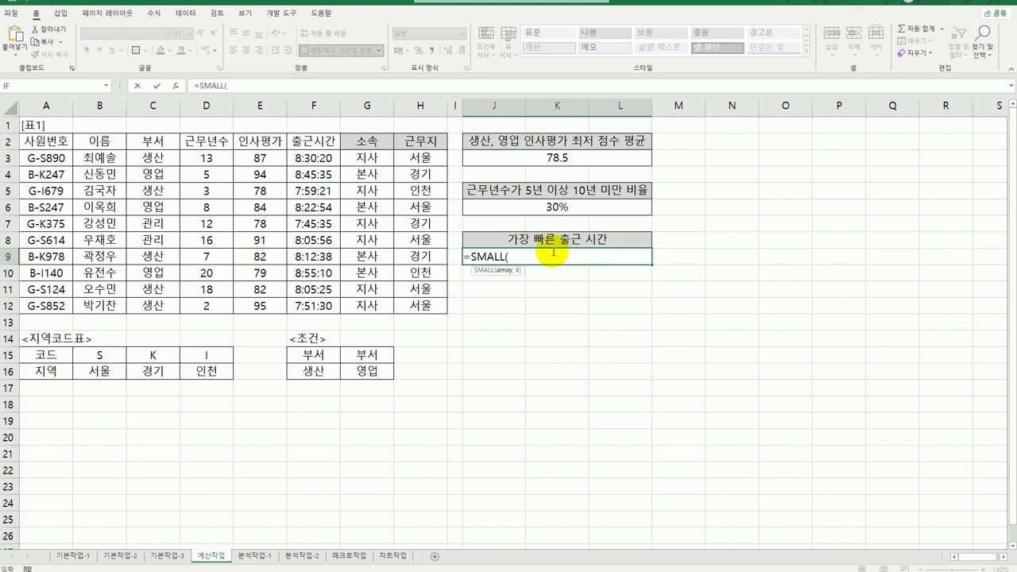
click(178, 85)
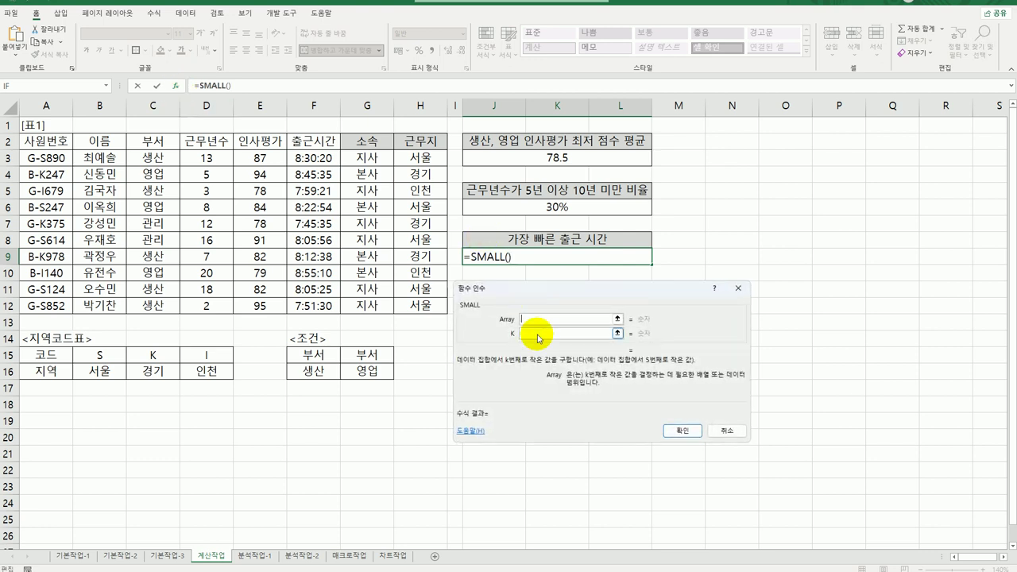
Set the SMALL Array to F3:F12 and K to 1, and accept the arguments
drag(554, 298, 569, 301)
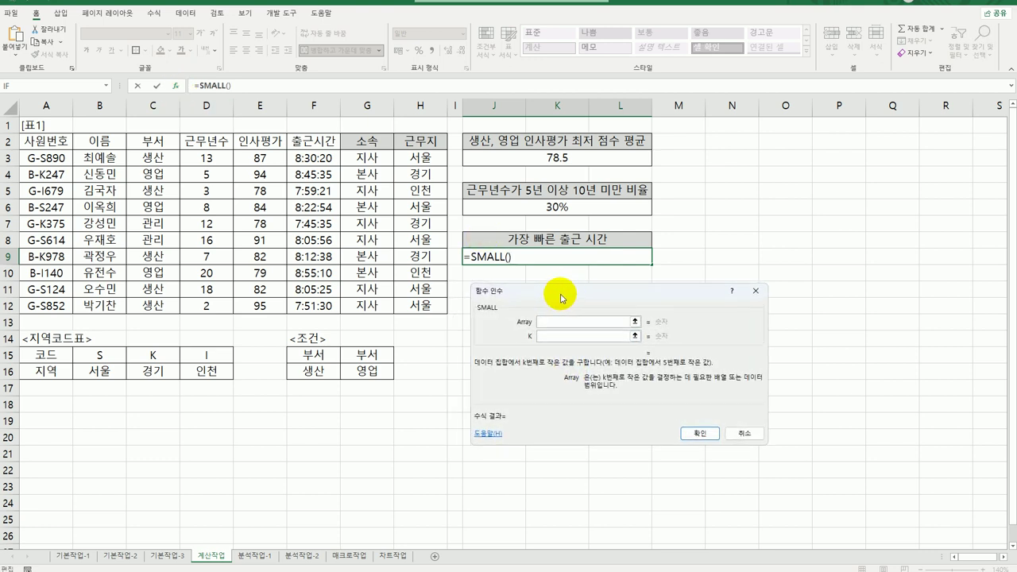
drag(326, 155, 324, 307)
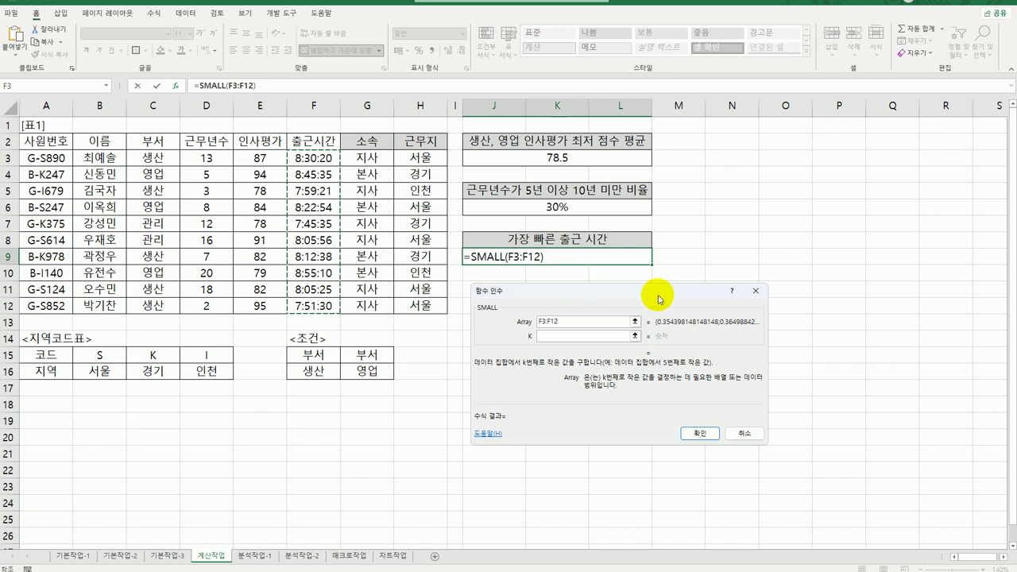
click(581, 337)
text(1)
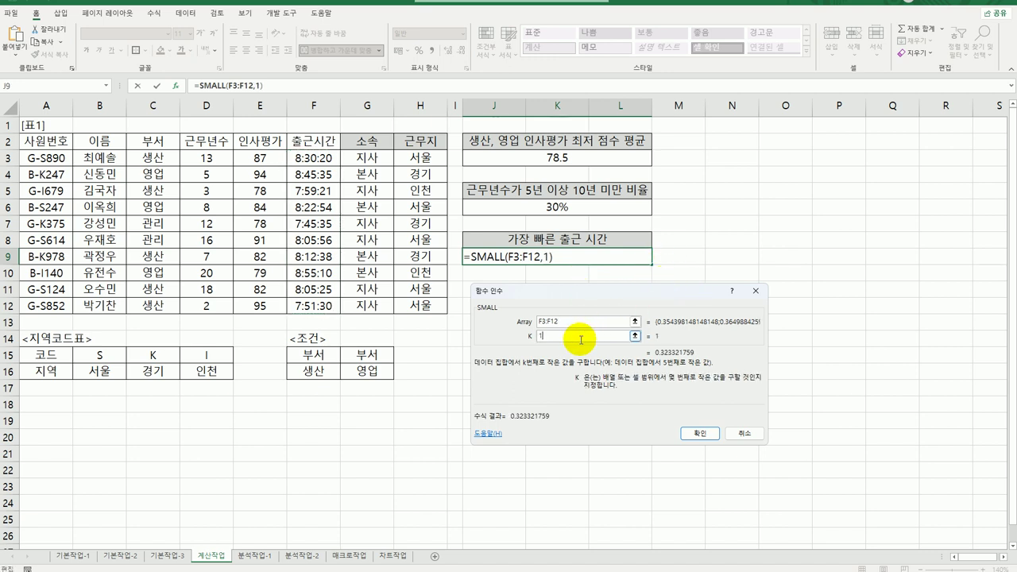
click(694, 433)
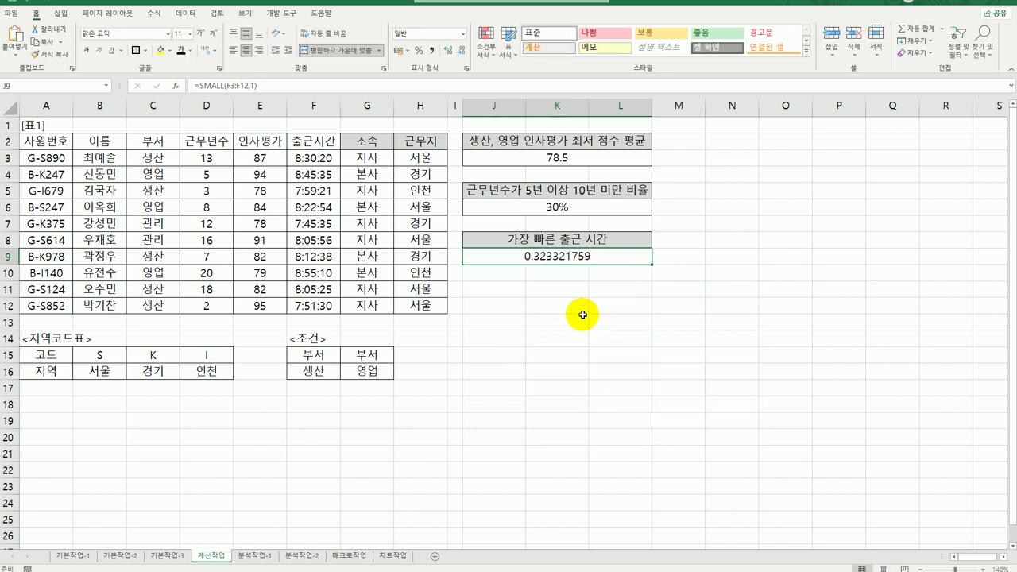
right_click(539, 264)
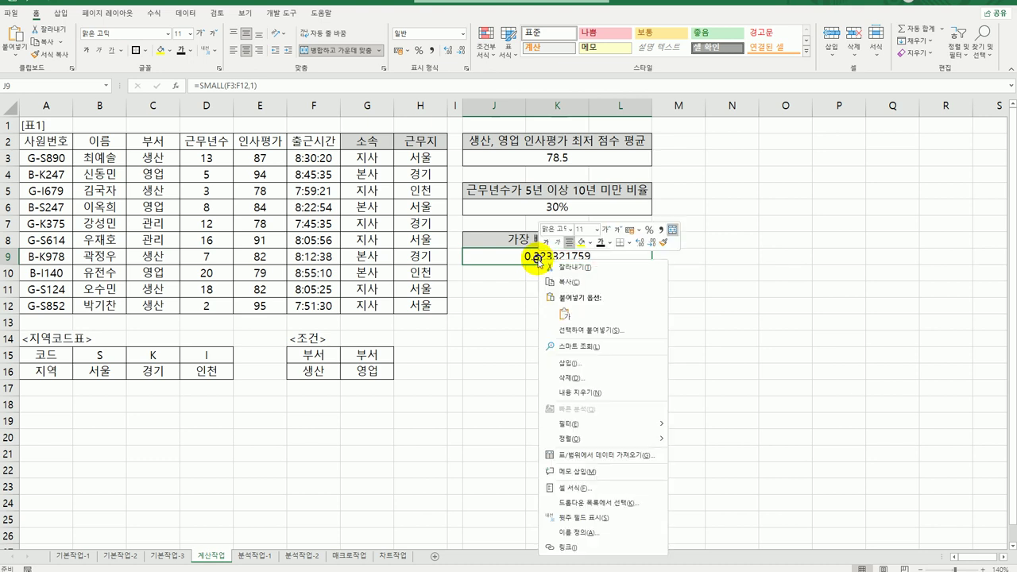
click(609, 488)
drag(530, 324, 529, 175)
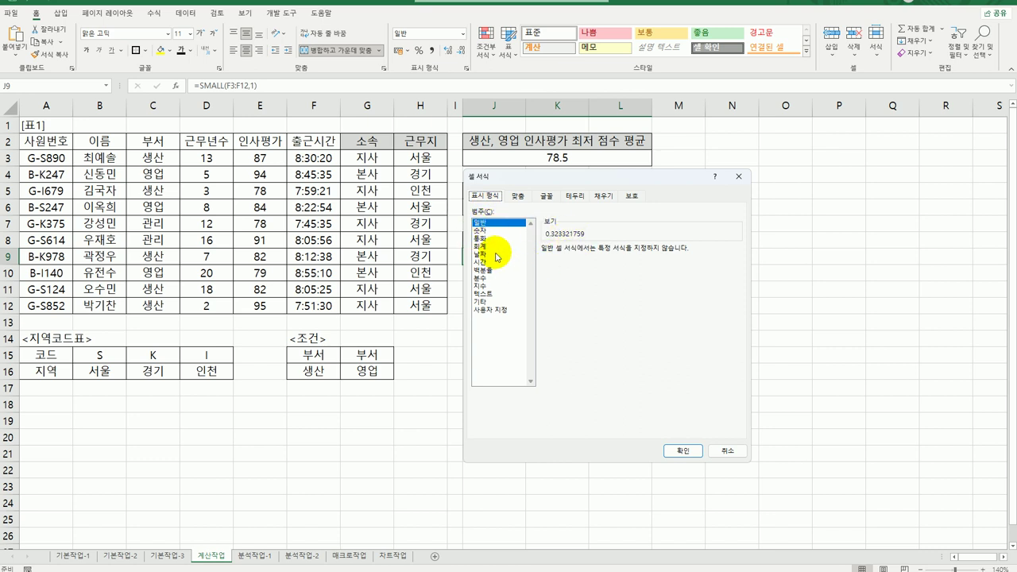
click(496, 262)
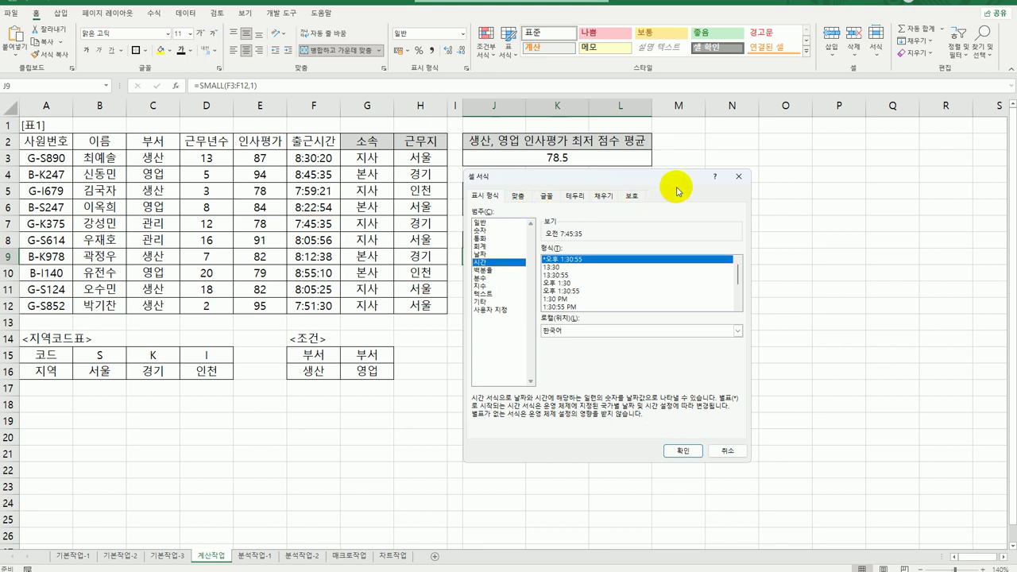
click(738, 181)
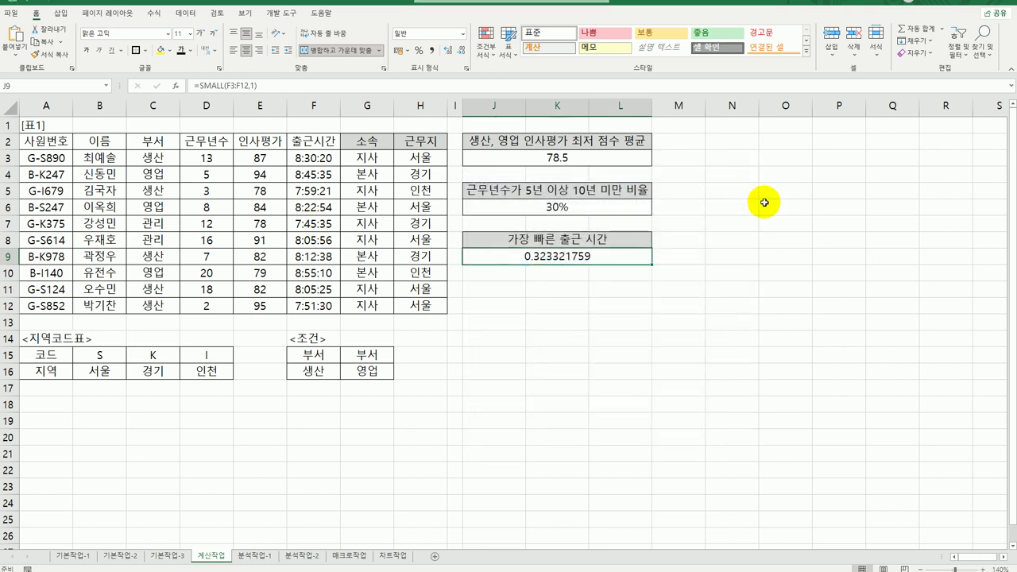
Wrap the SMALL formula in J9 in HOUR and append the text 시, giving =HOUR(SMALL(F3:F12,1))&"시"
double_click(552, 261)
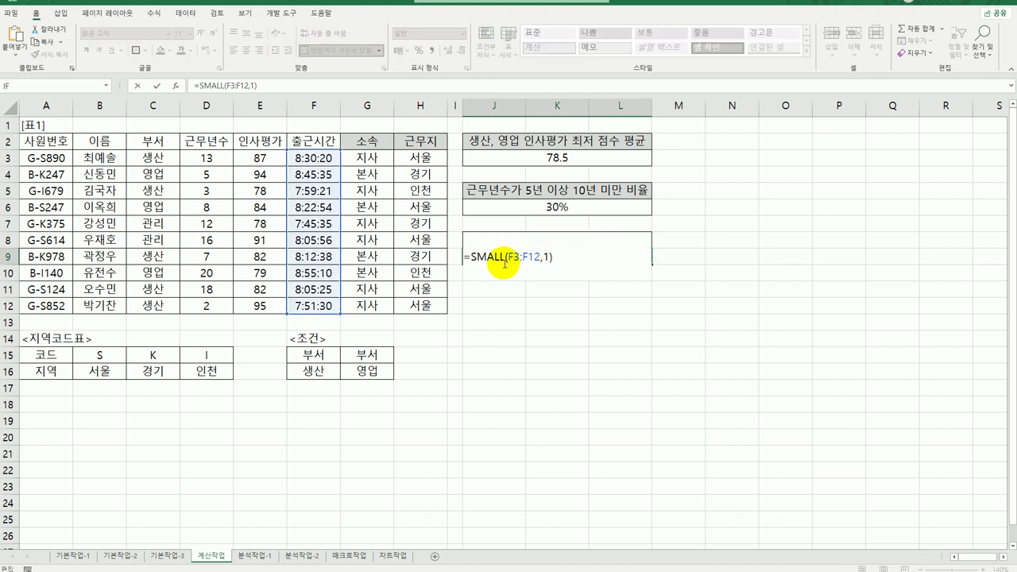
click(469, 257)
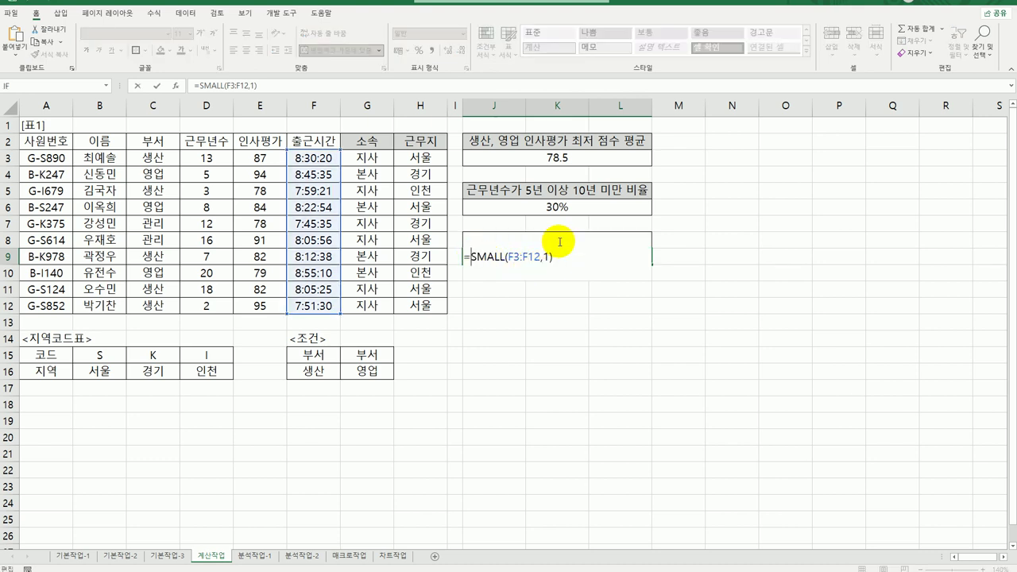
text(hou)
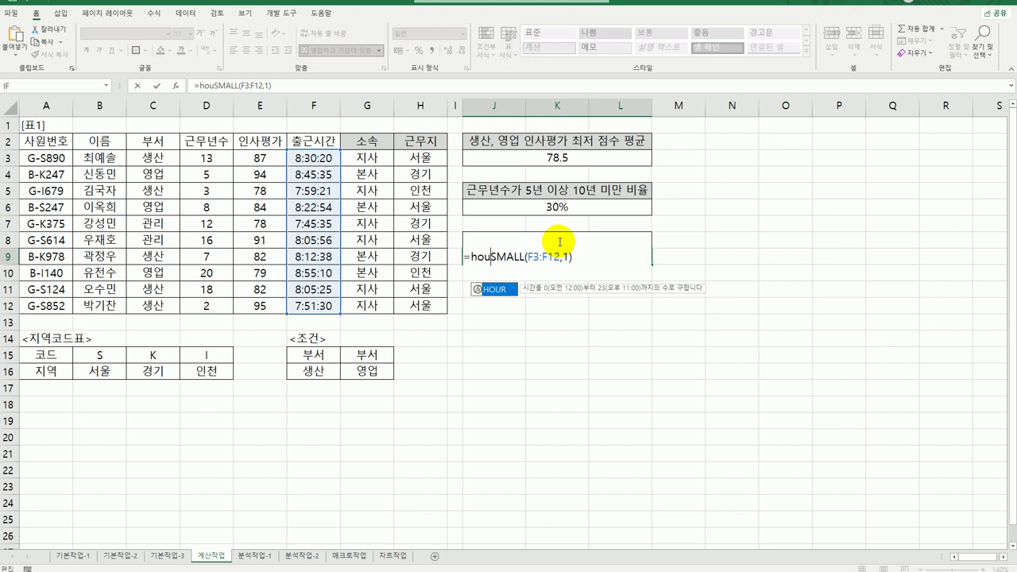
double_click(488, 289)
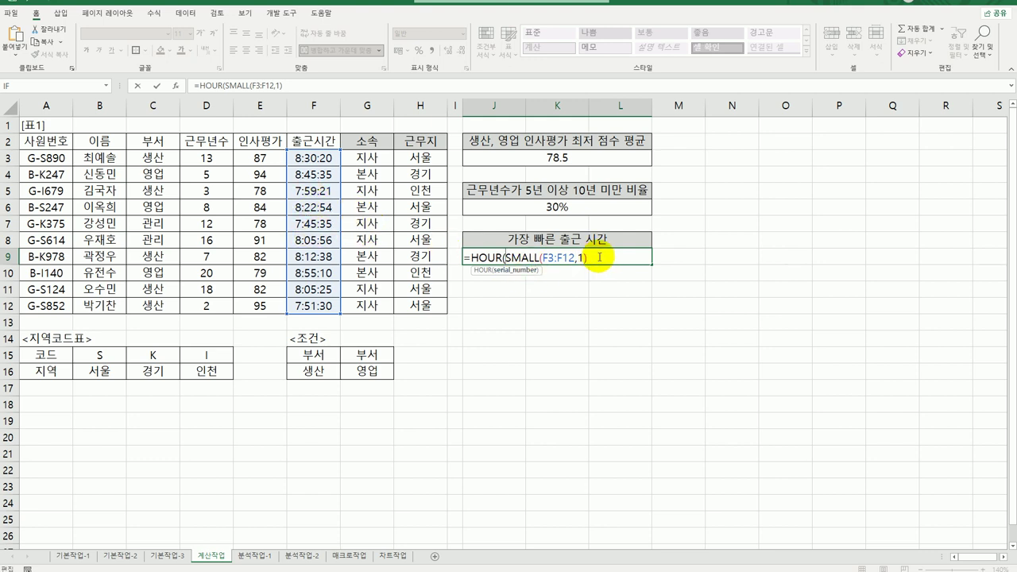
text())
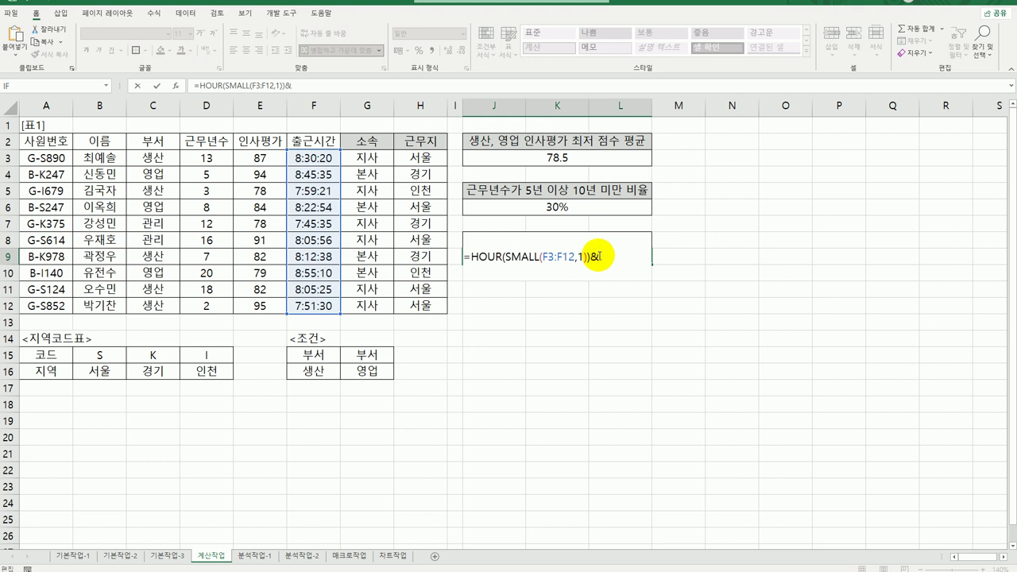
text(&"시")
key(Return)
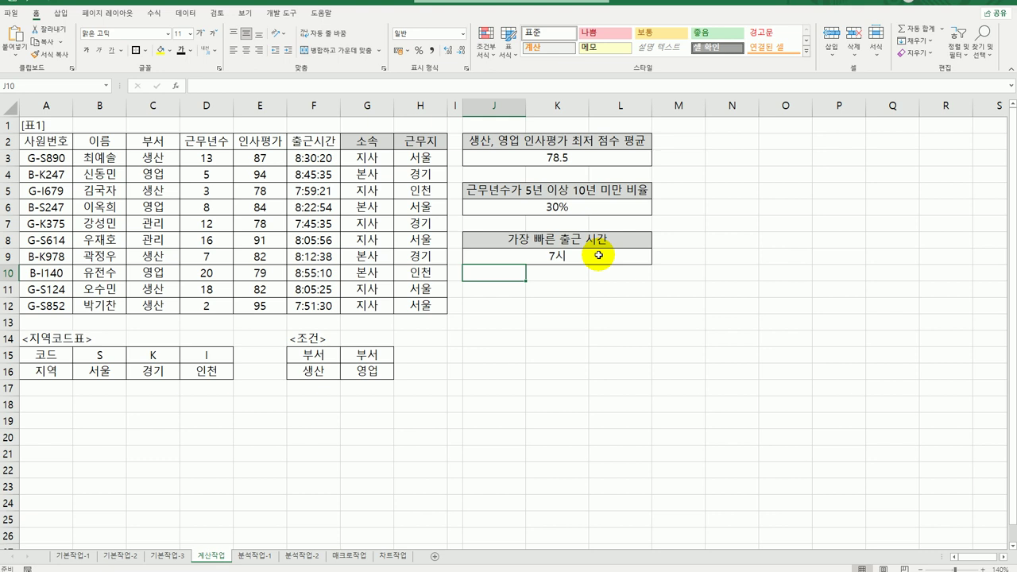
Append the minutes to the formula in J9 with &MINUTE(SMALL(F3:F12,1))&"분", reusing the existing SMALL expression
click(598, 255)
double_click(598, 255)
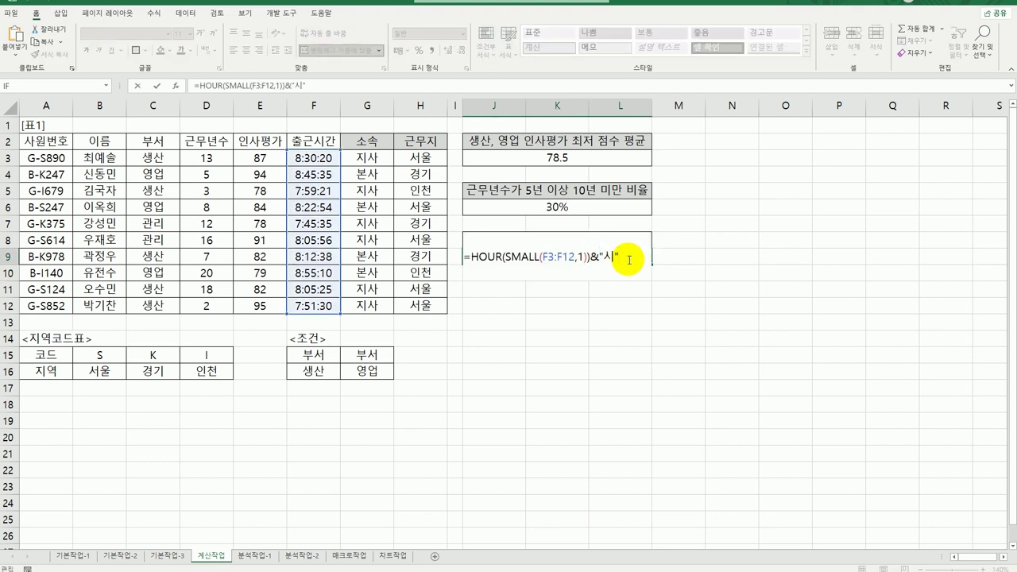
text(&)
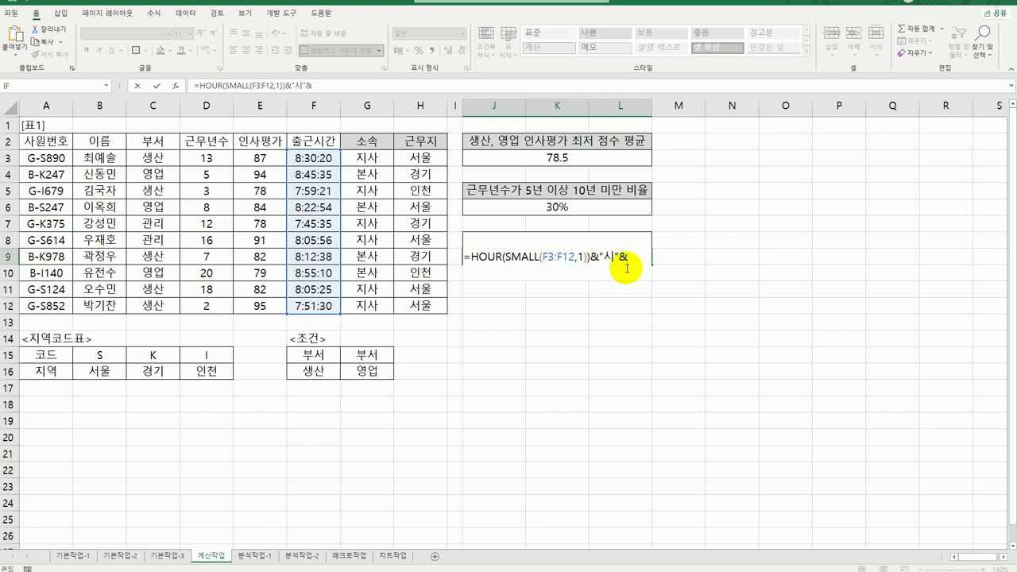
drag(507, 258, 587, 262)
key(ctrl+c)
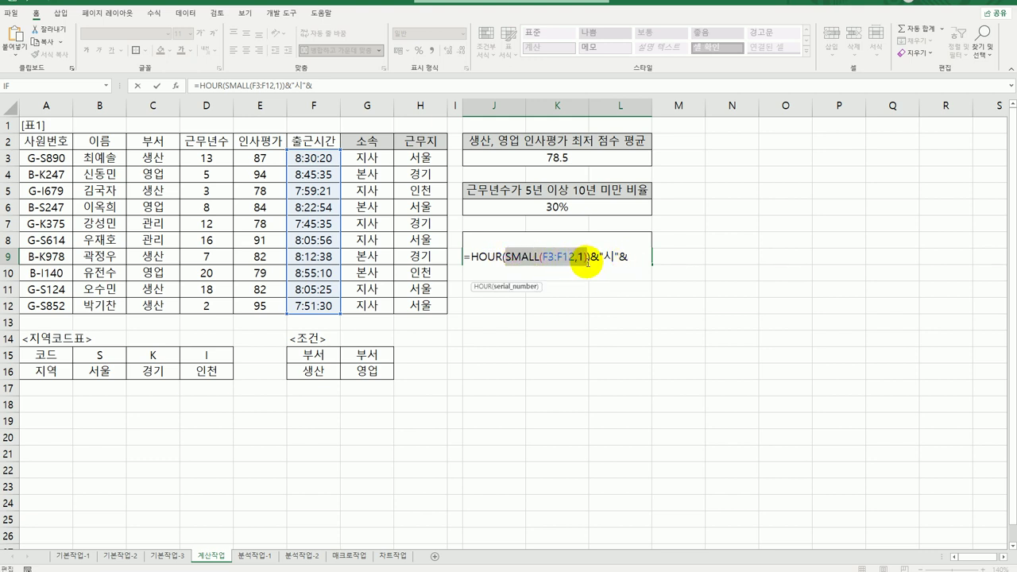
click(627, 259)
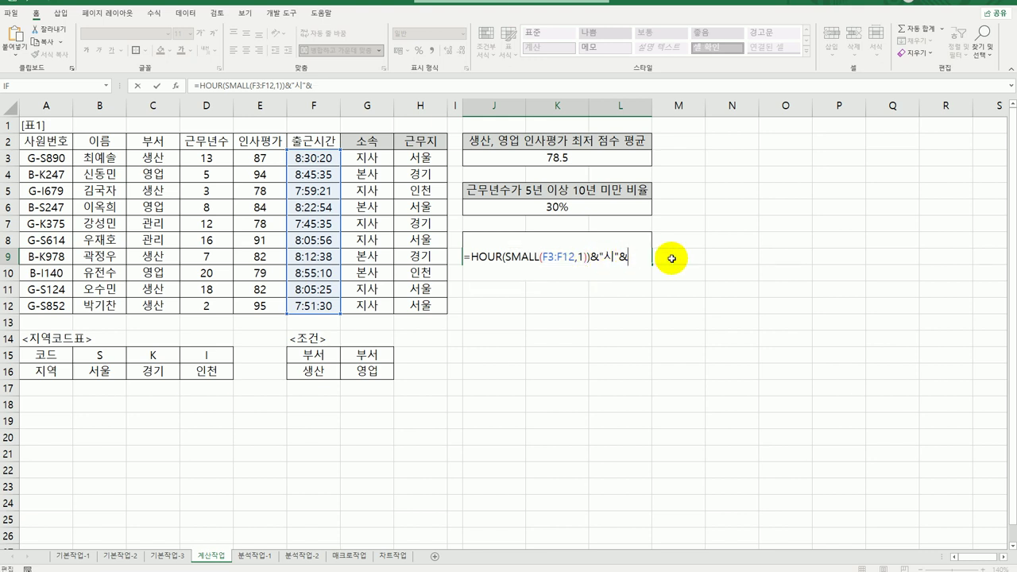
text(min)
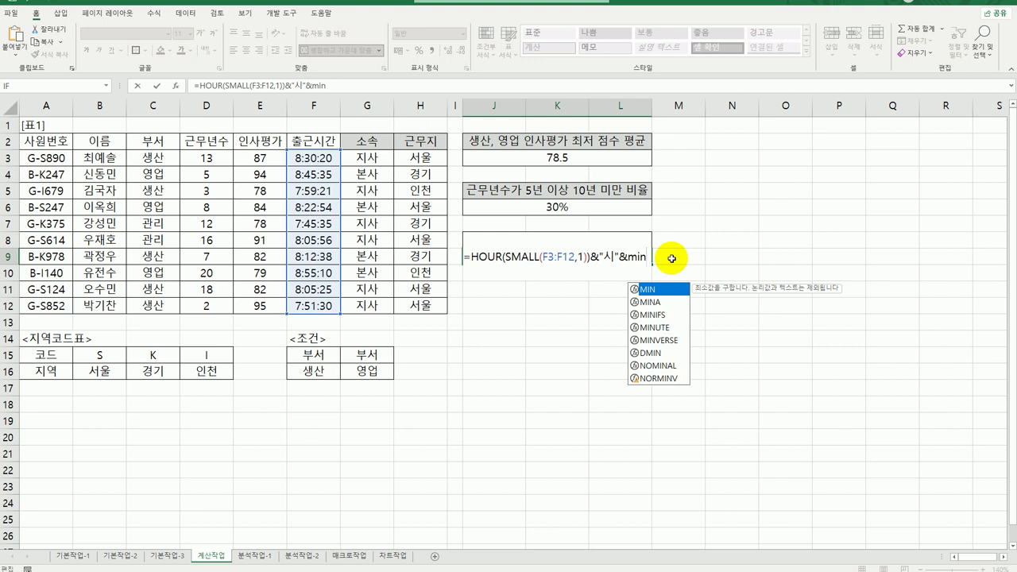
double_click(654, 327)
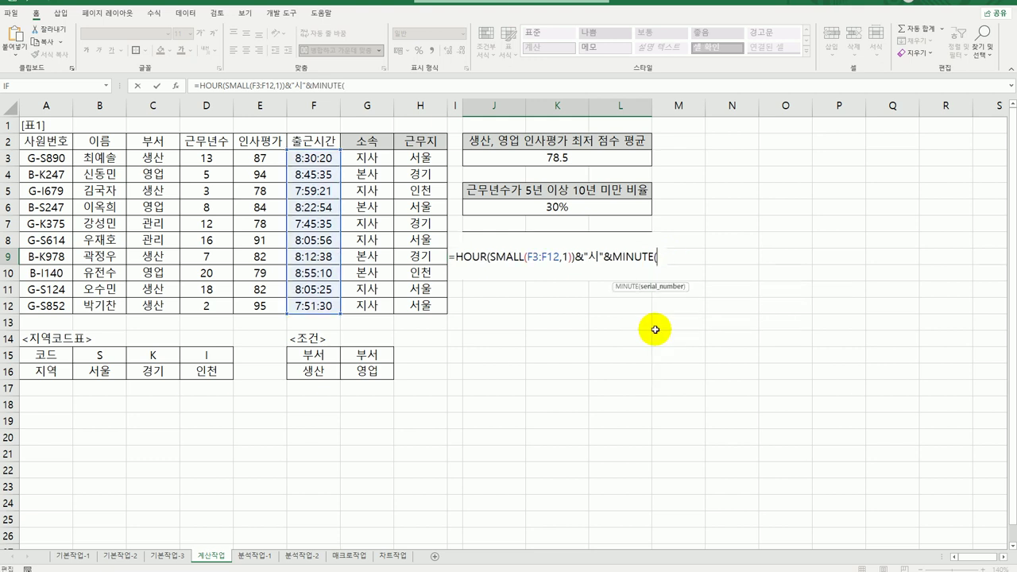
key(ctrl+v)
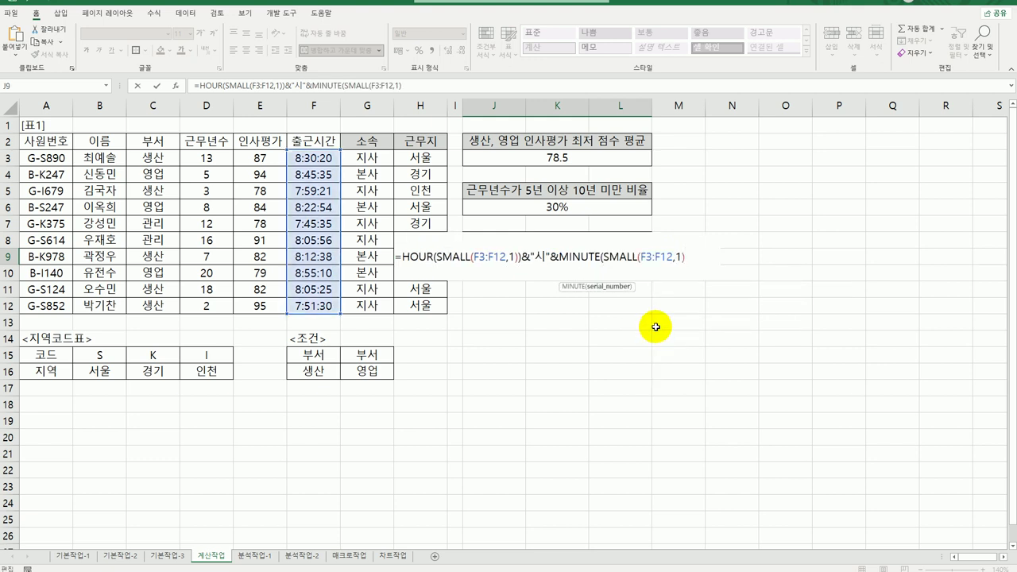
text()&")
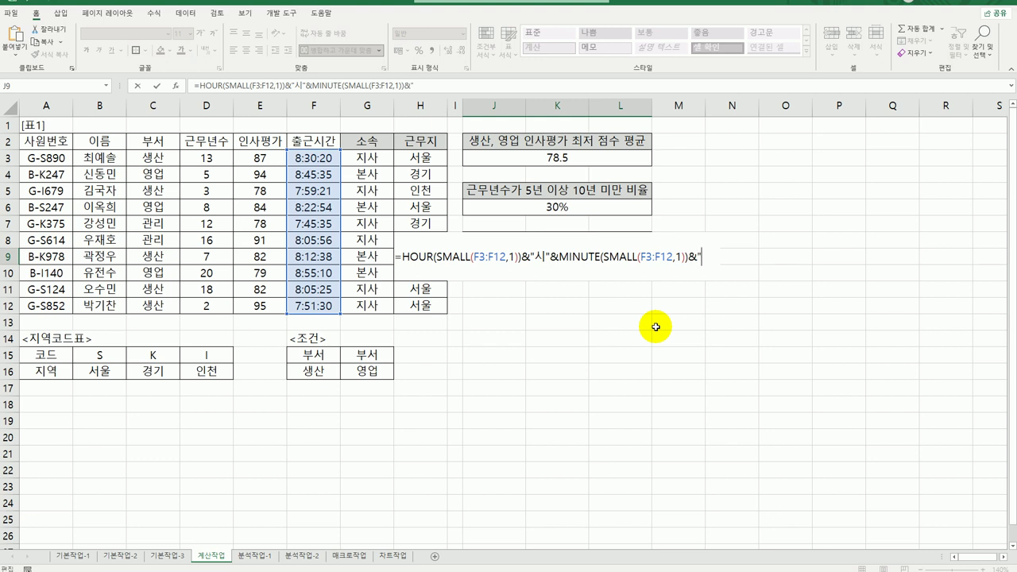
text(분")
key(Return)
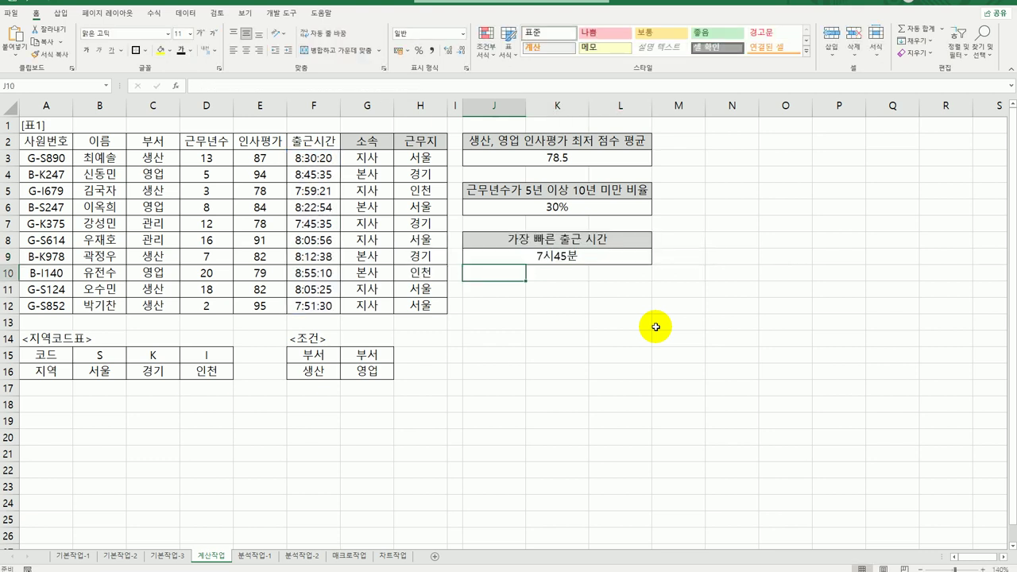
Extend the formula in J9 with the seconds by appending &SECOND(SMALL(F3:F12,1))&"초"
click(581, 256)
double_click(582, 256)
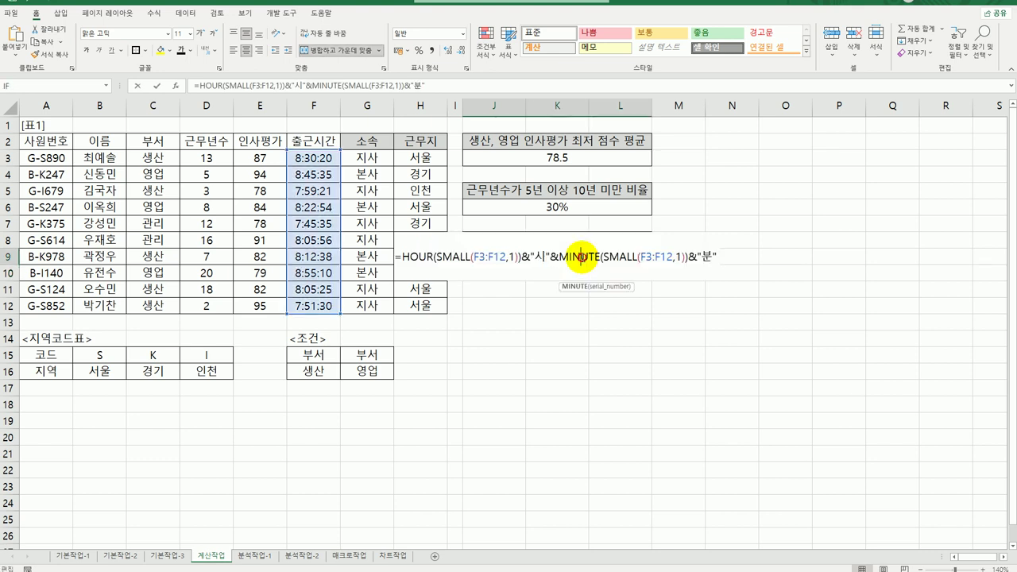
click(719, 255)
double_click(582, 257)
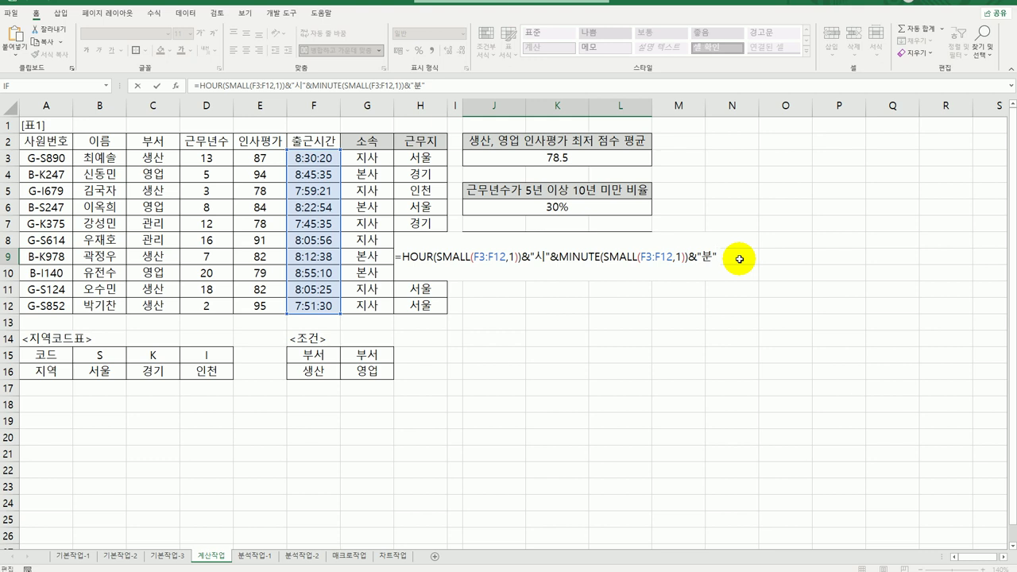
text(&)
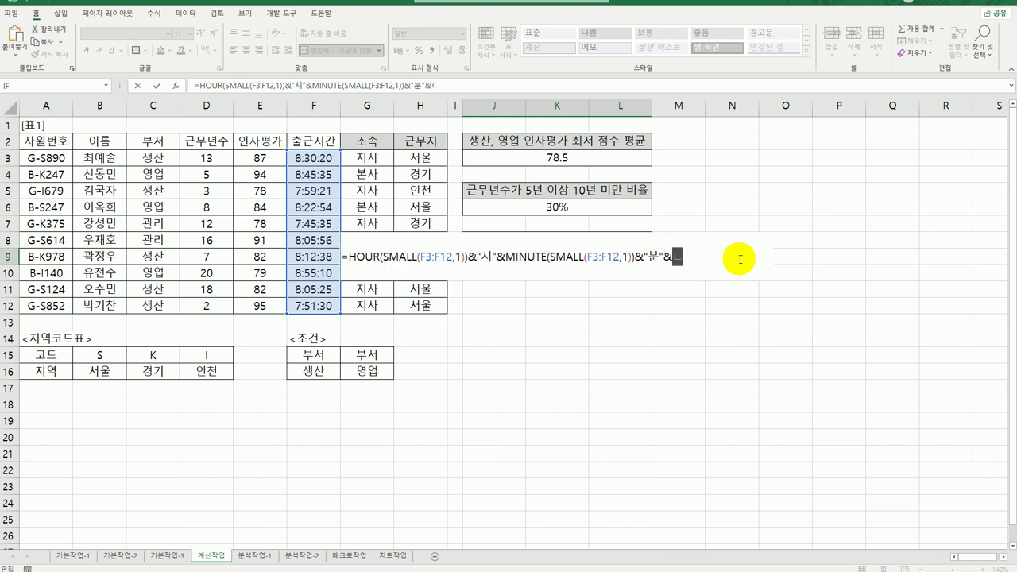
text(se)
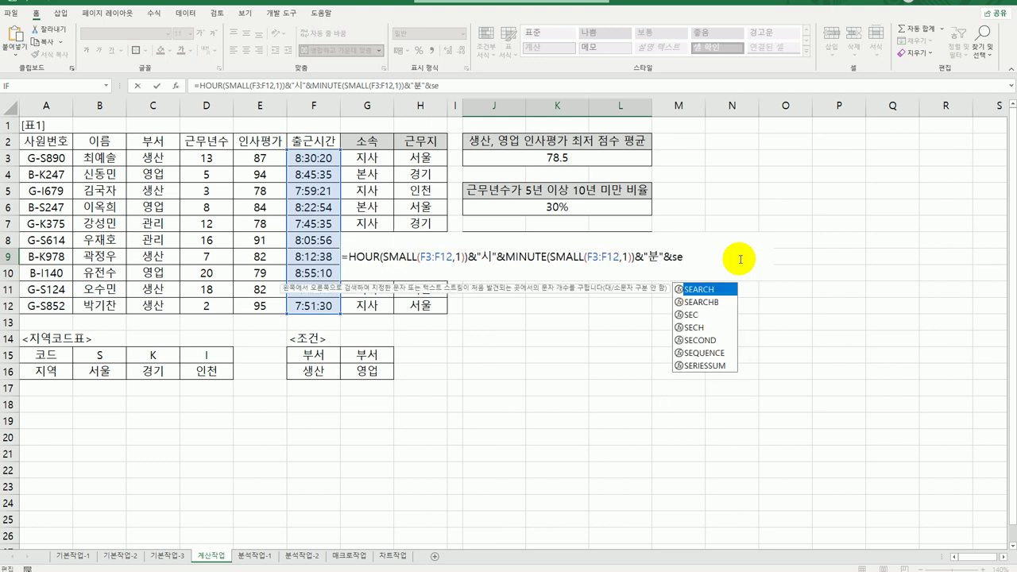
double_click(704, 340)
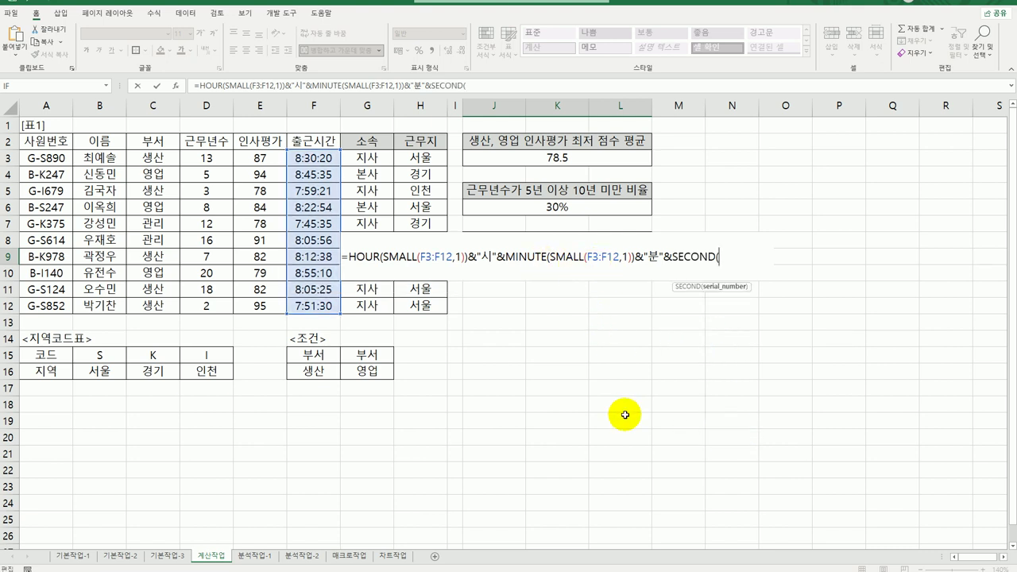
text(SMALL(F3:F12,1))
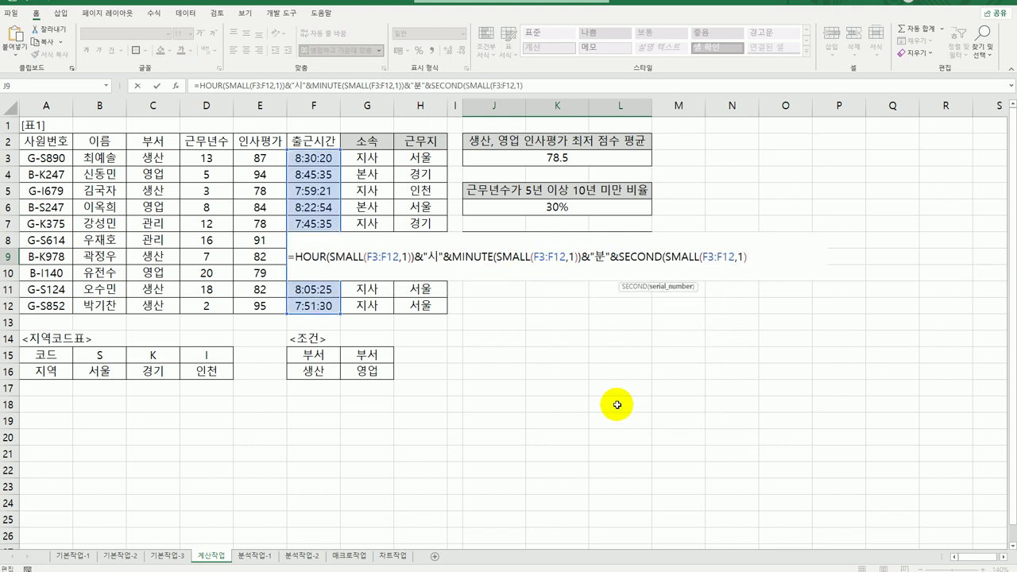
text()&)
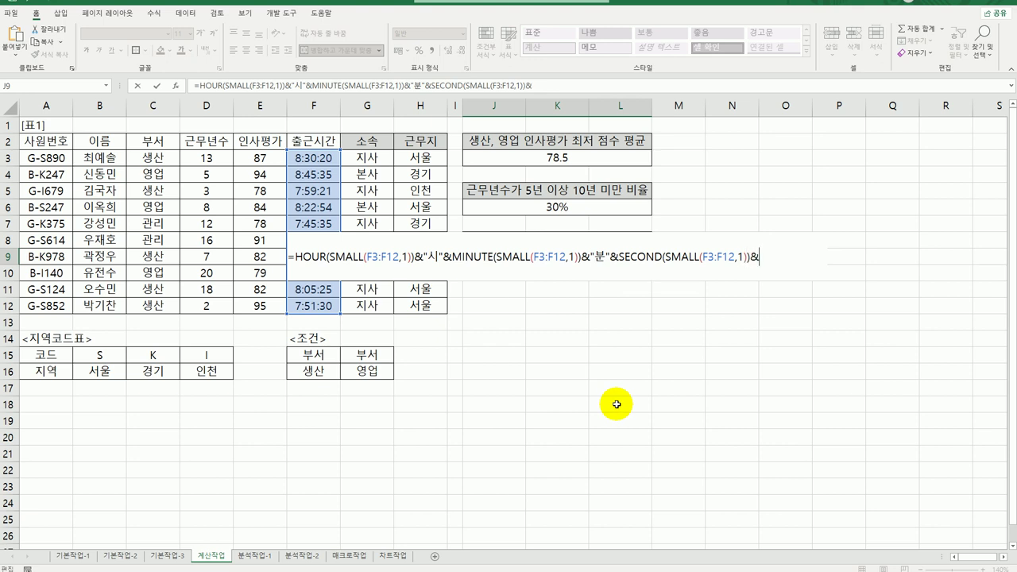
text(초)
key(BackSpace)
key(BackSpace)
text(초")
key(Return)
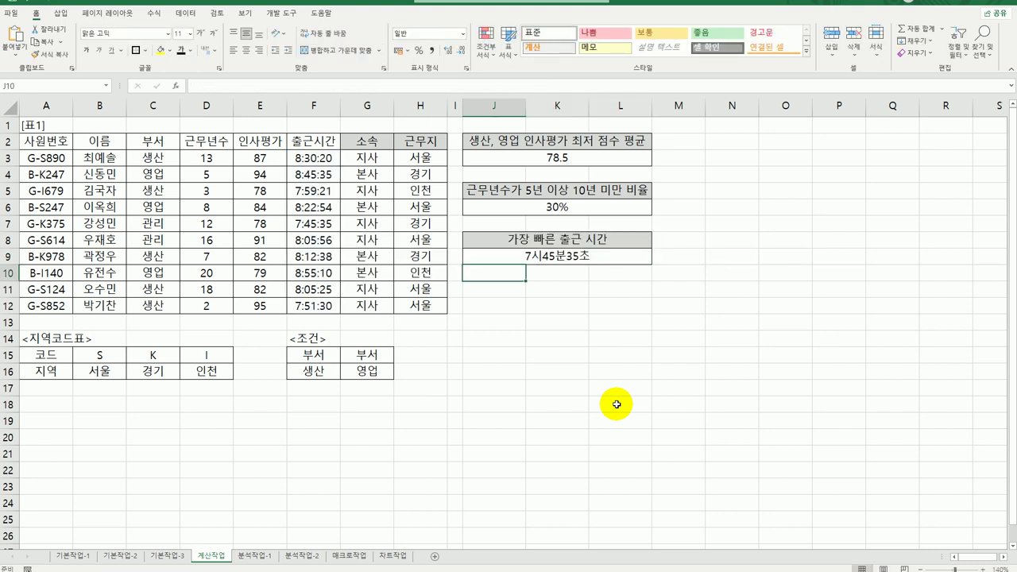
click(555, 256)
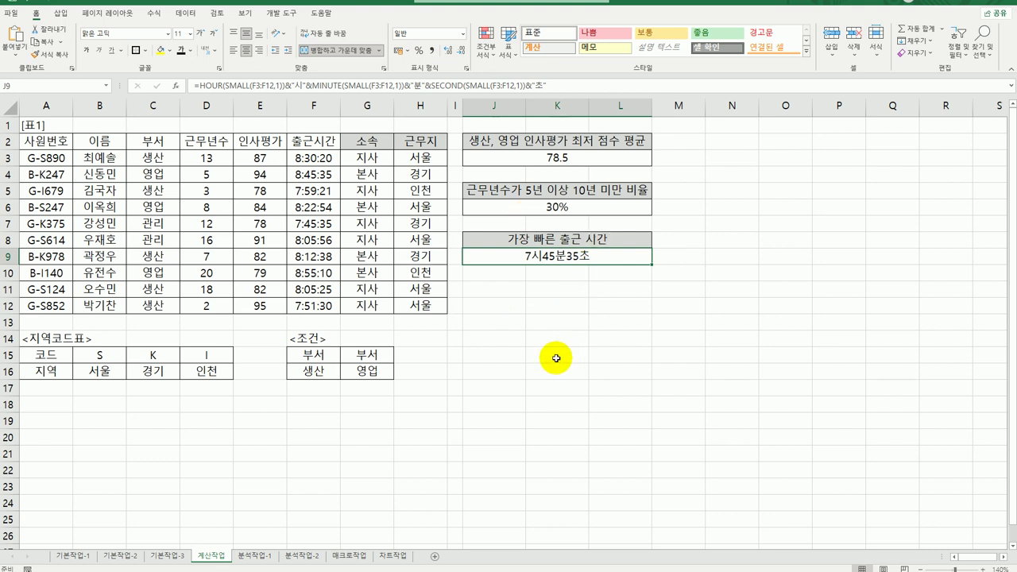
Switch to the 분석작업-1 sheet and auto-fit the widths of columns C and E
click(261, 556)
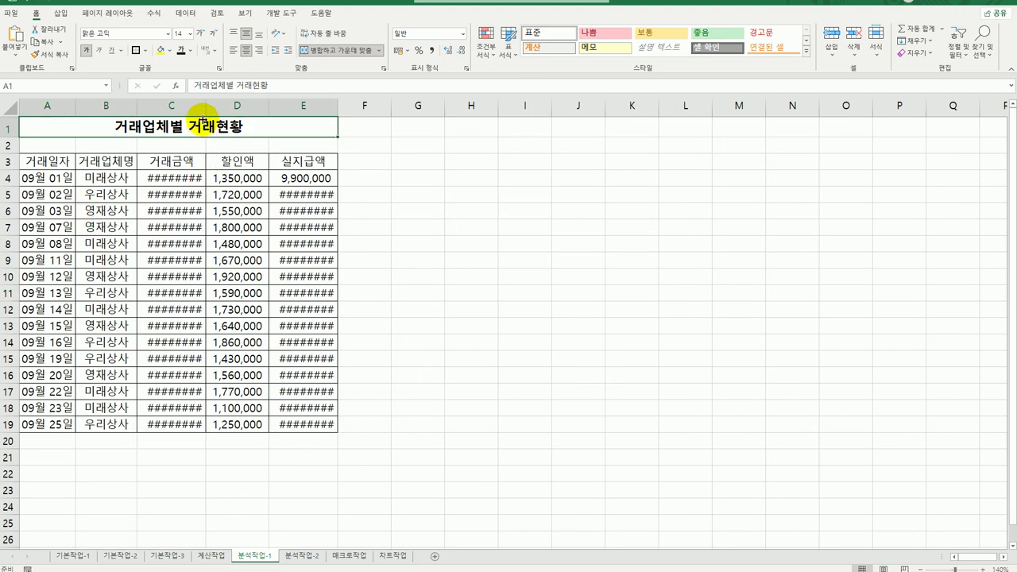
double_click(205, 105)
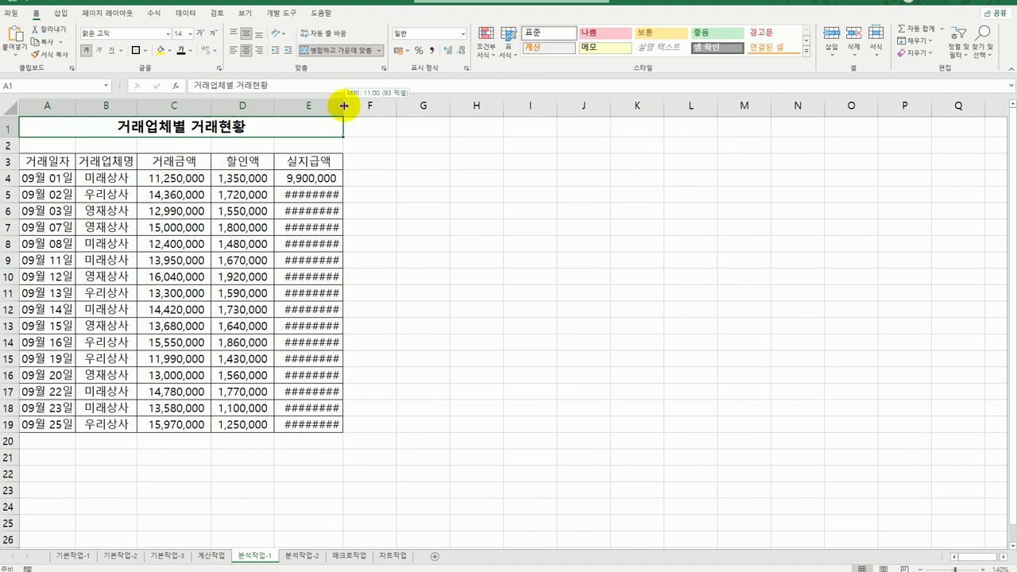
double_click(343, 105)
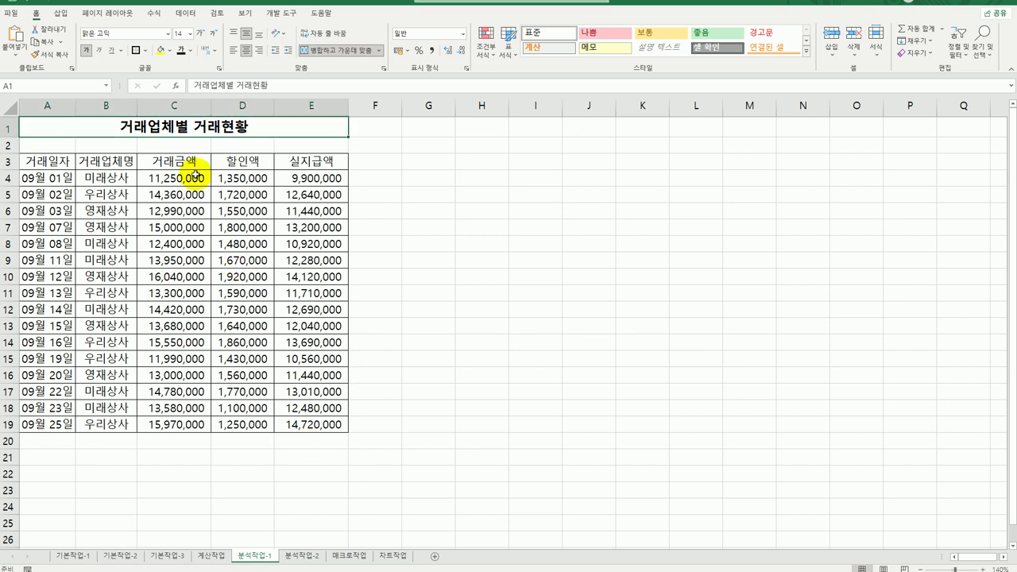
Sort the 거래업체별 거래현황 table by 거래업체명 in ascending order
click(103, 161)
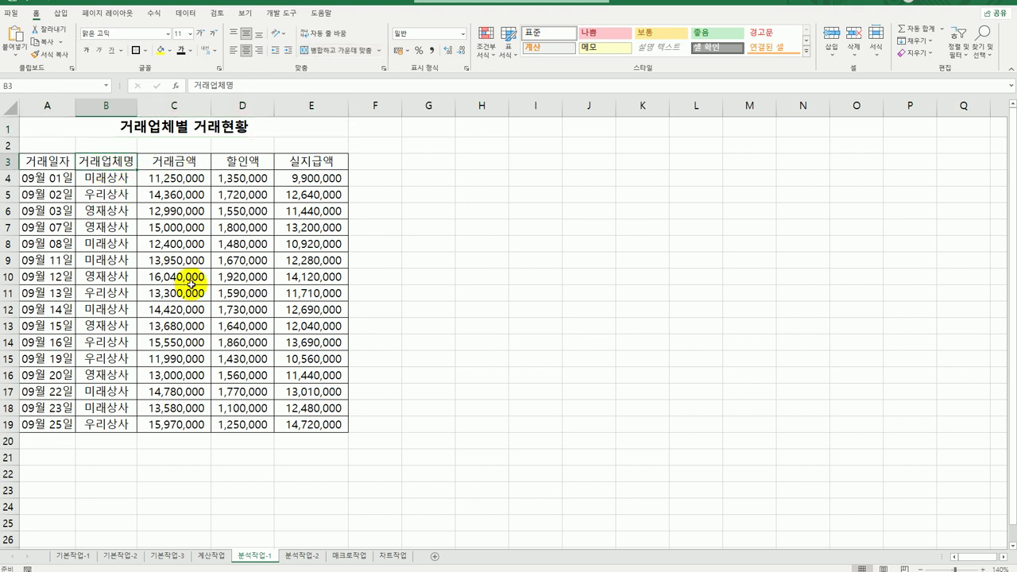
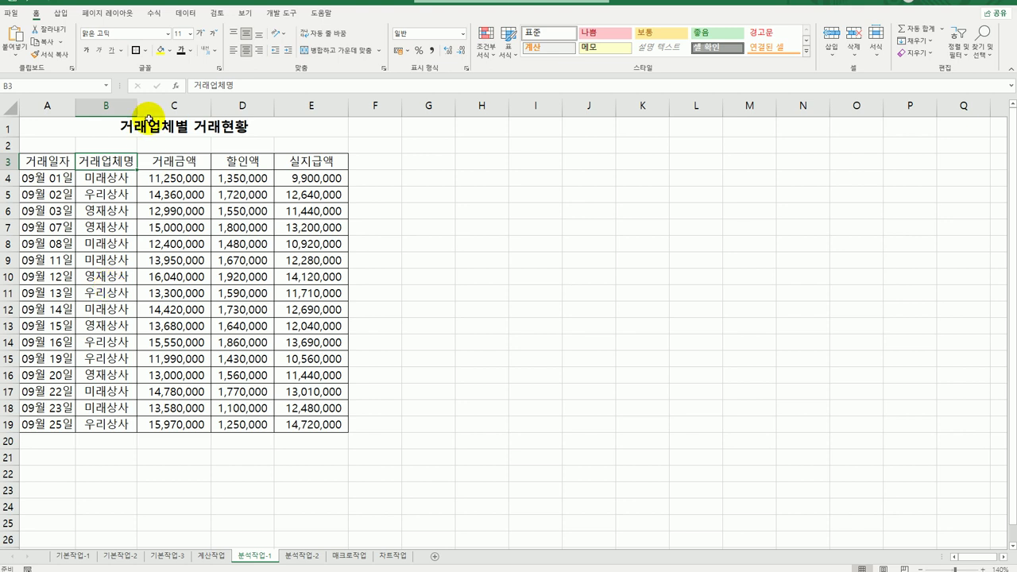
click(184, 12)
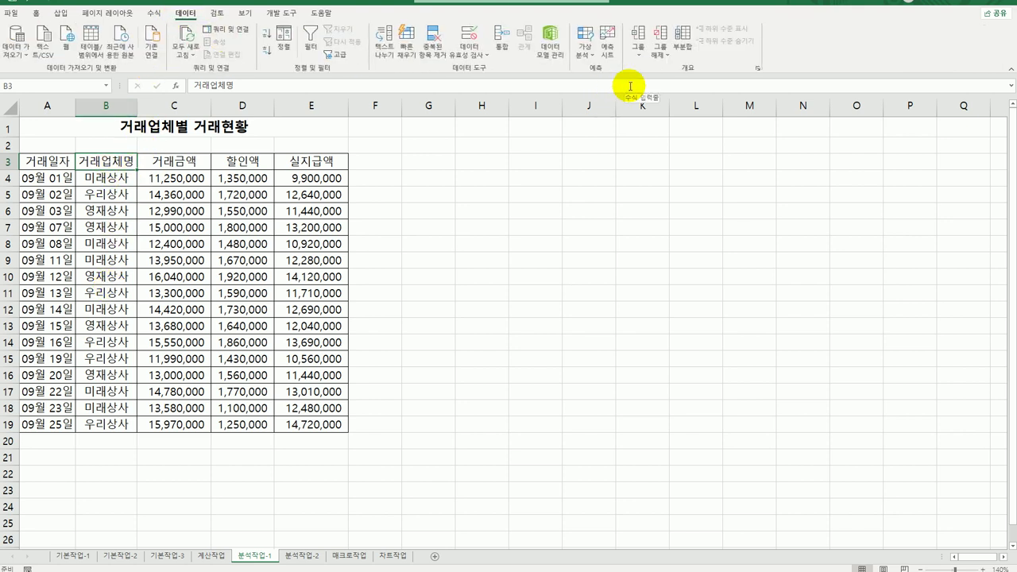
click(267, 37)
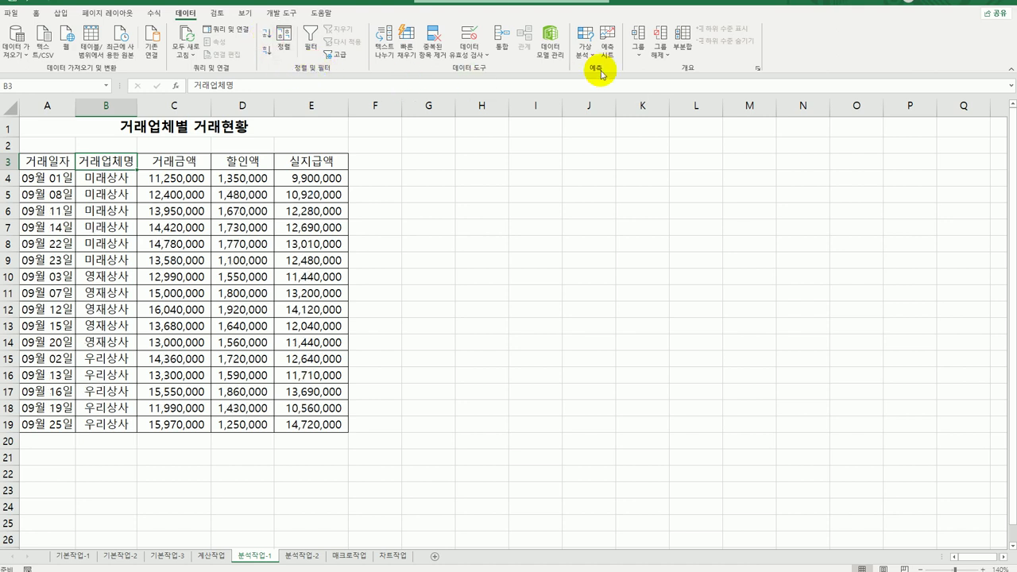
Add a subtotal to the table grouped by 거래업체명, using the 최대 function on 실지급액
click(683, 38)
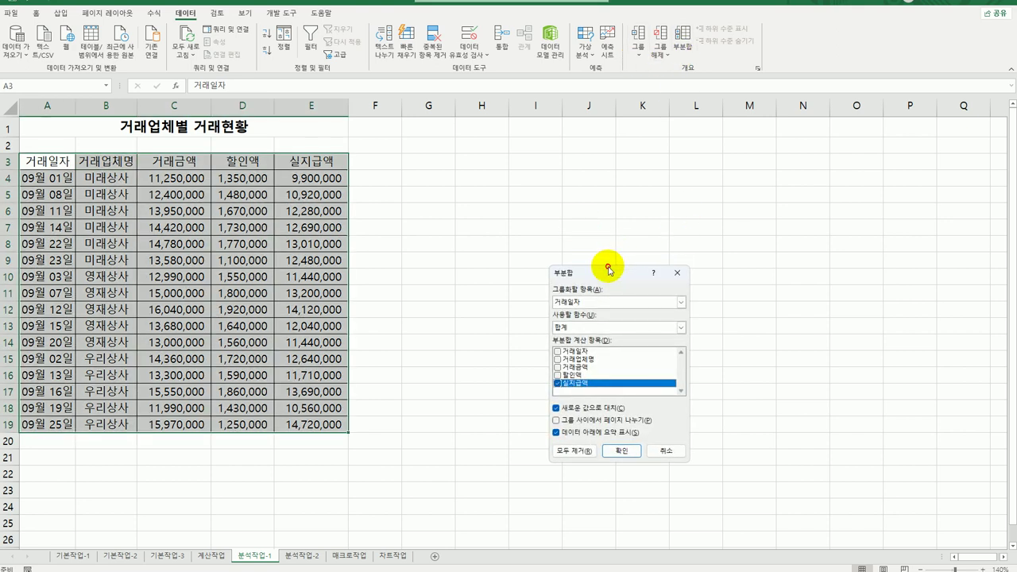
drag(610, 272, 459, 157)
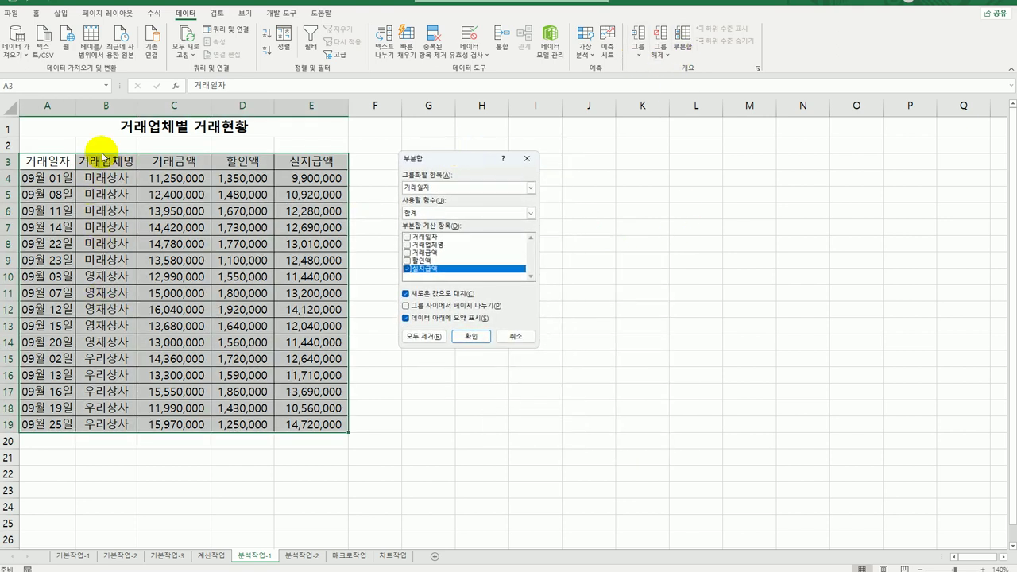
click(476, 191)
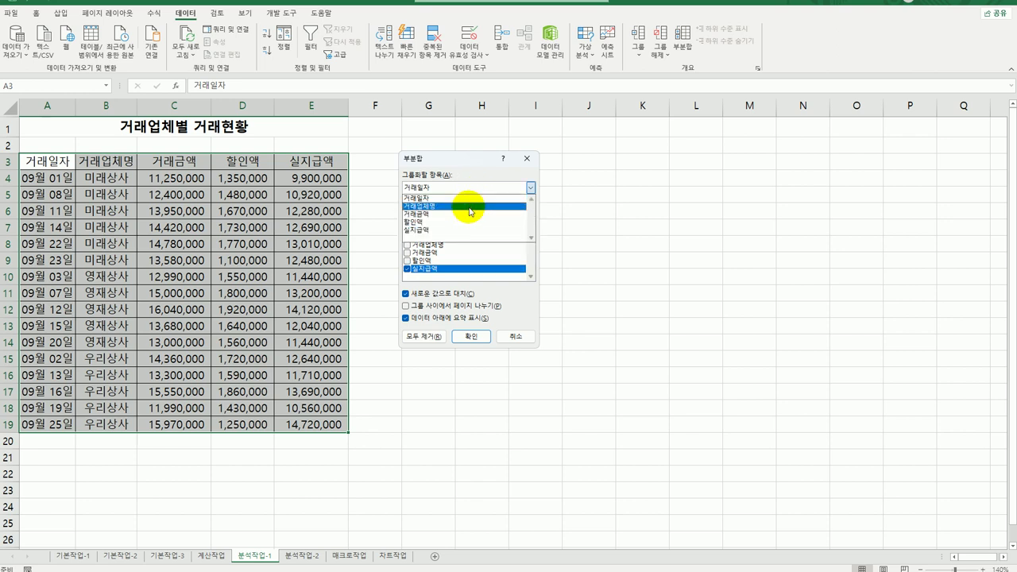
click(471, 208)
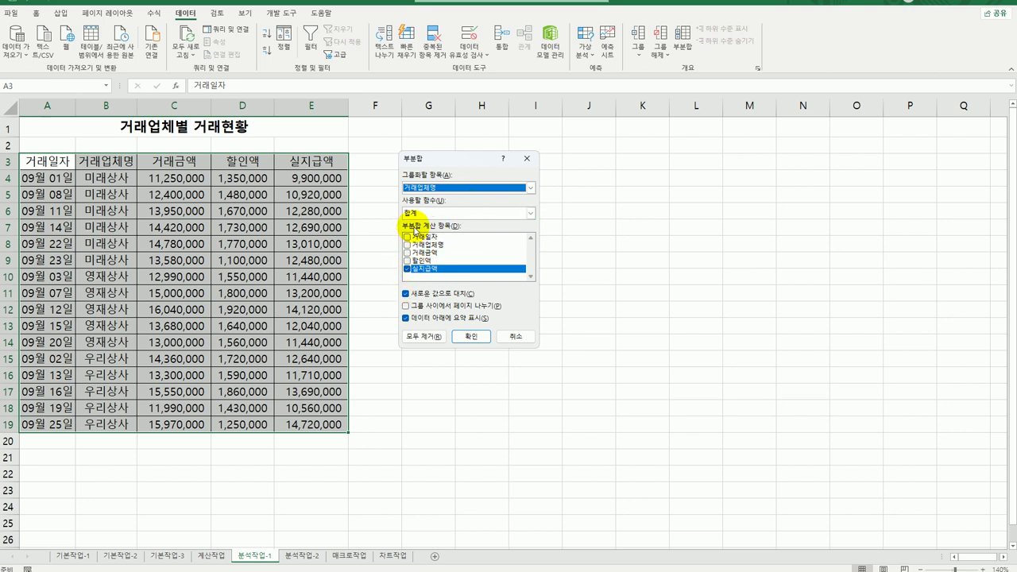
click(417, 213)
click(426, 249)
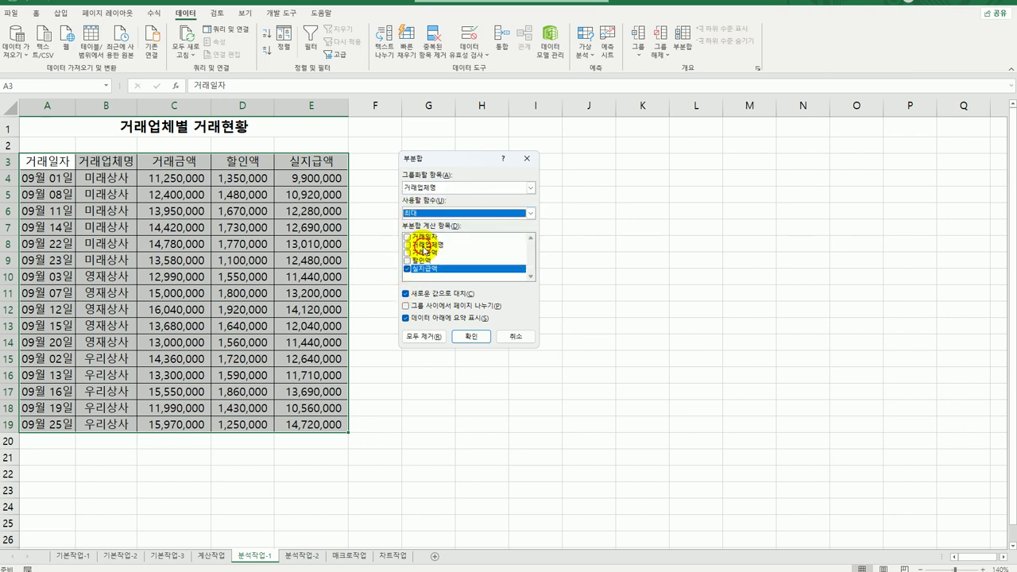
click(471, 336)
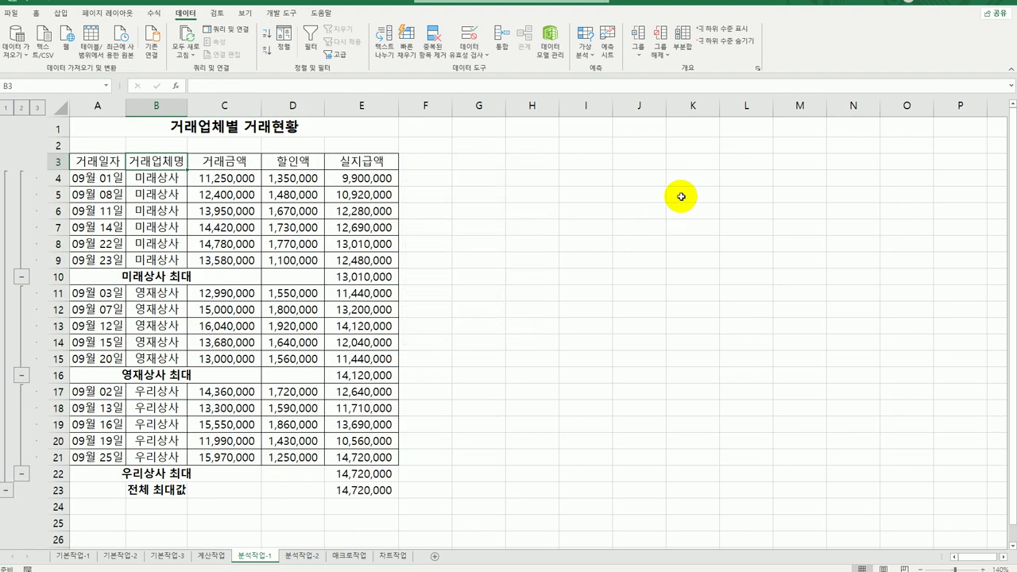
Add a second subtotal by 거래업체명 using the 평균 function on 거래금액 and 할인액, keeping the existing 최대 subtotal
click(683, 43)
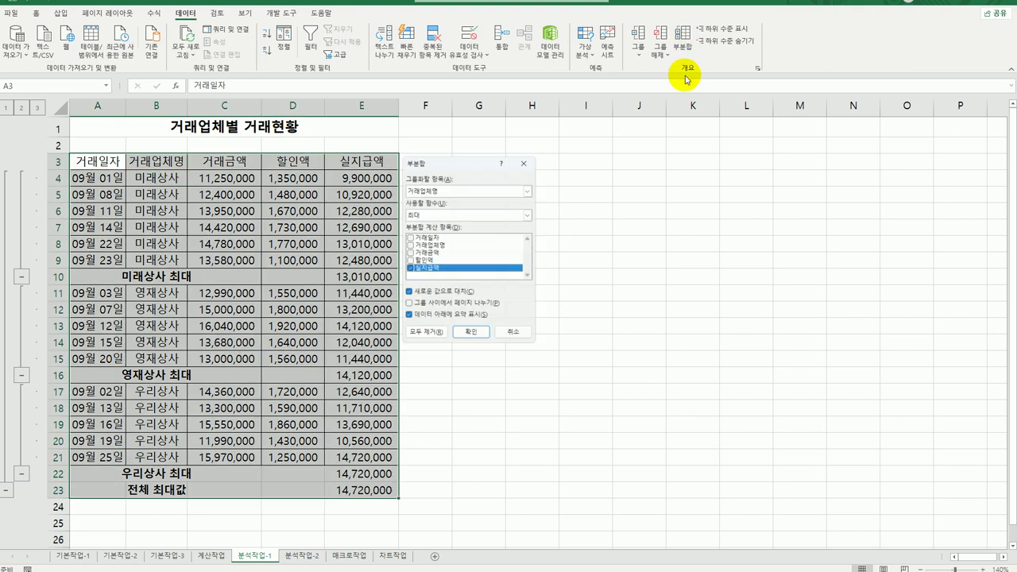
drag(454, 162, 515, 169)
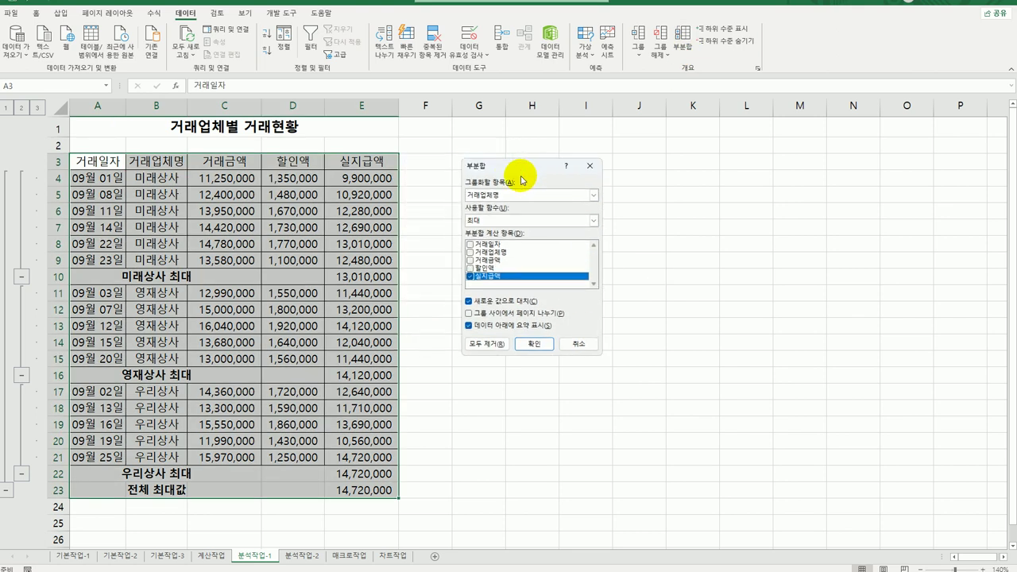
click(525, 219)
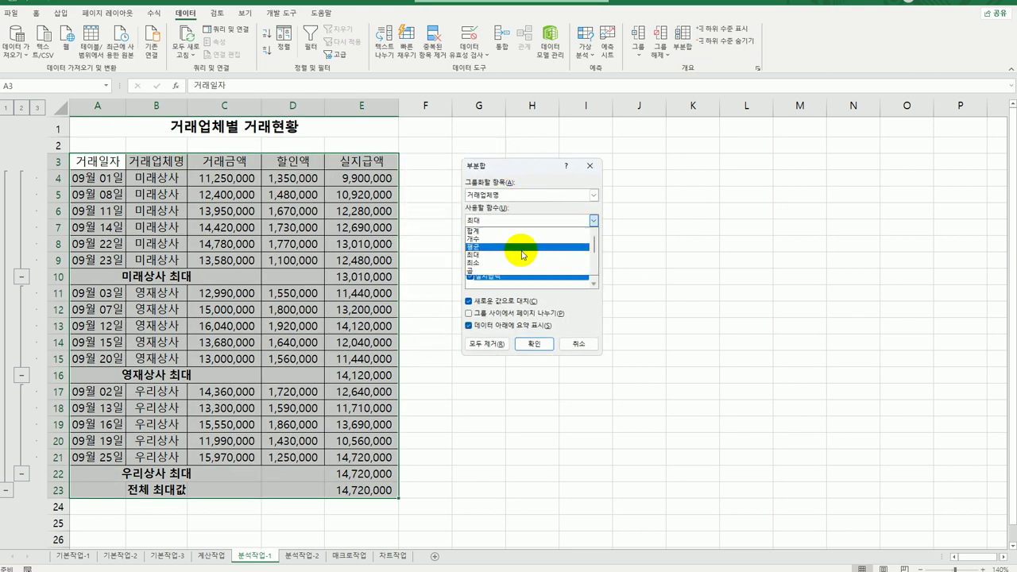
click(518, 248)
click(471, 277)
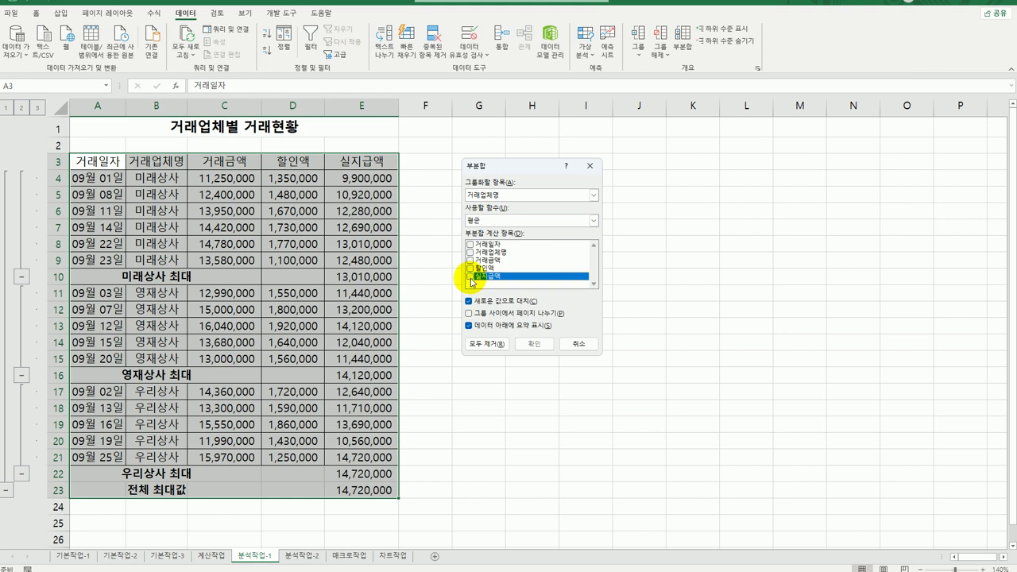
click(469, 260)
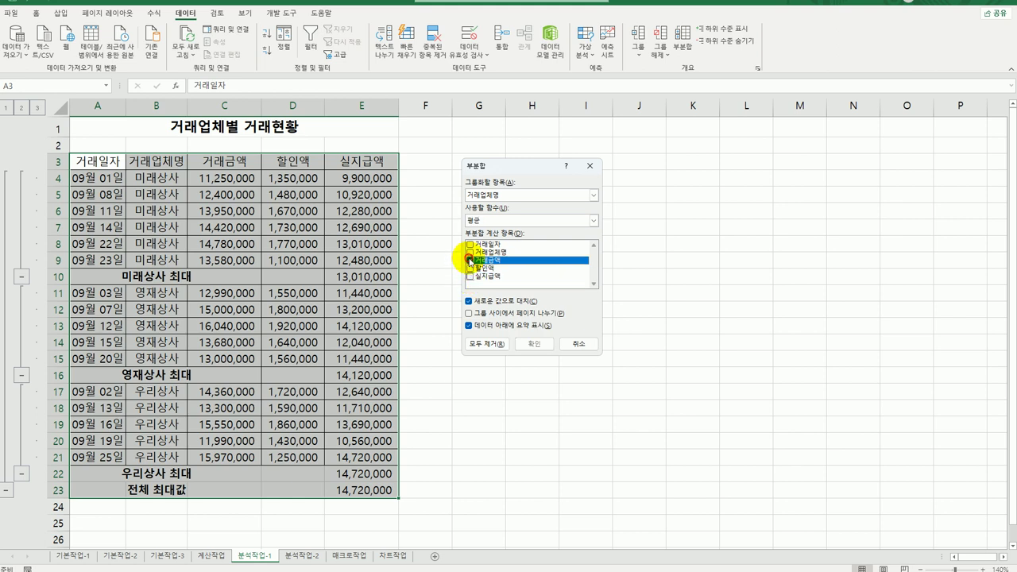
click(470, 269)
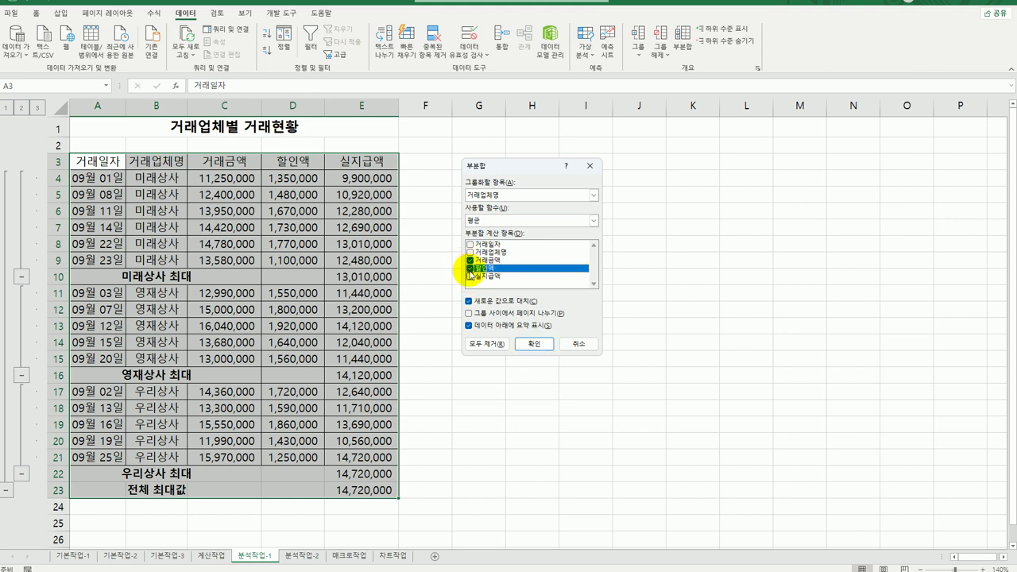
click(477, 302)
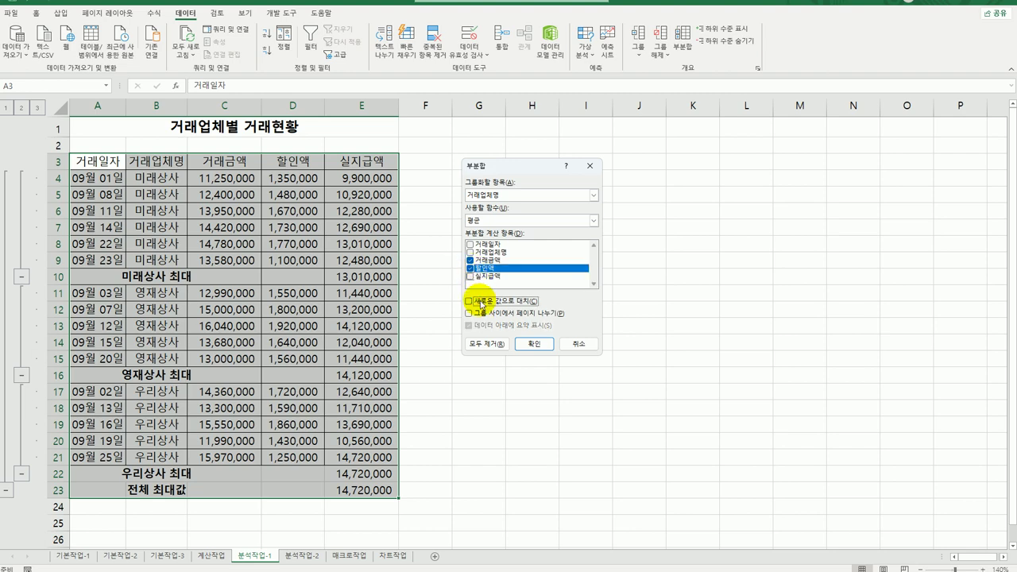
click(532, 344)
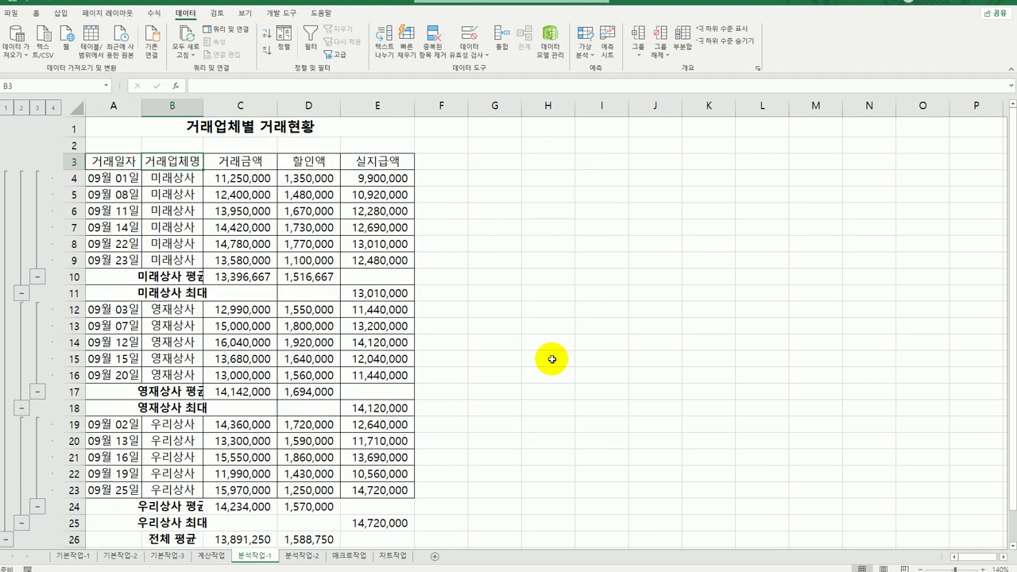
Auto-fit the width of column B and switch to the 분석작업-2 sheet
click(551, 359)
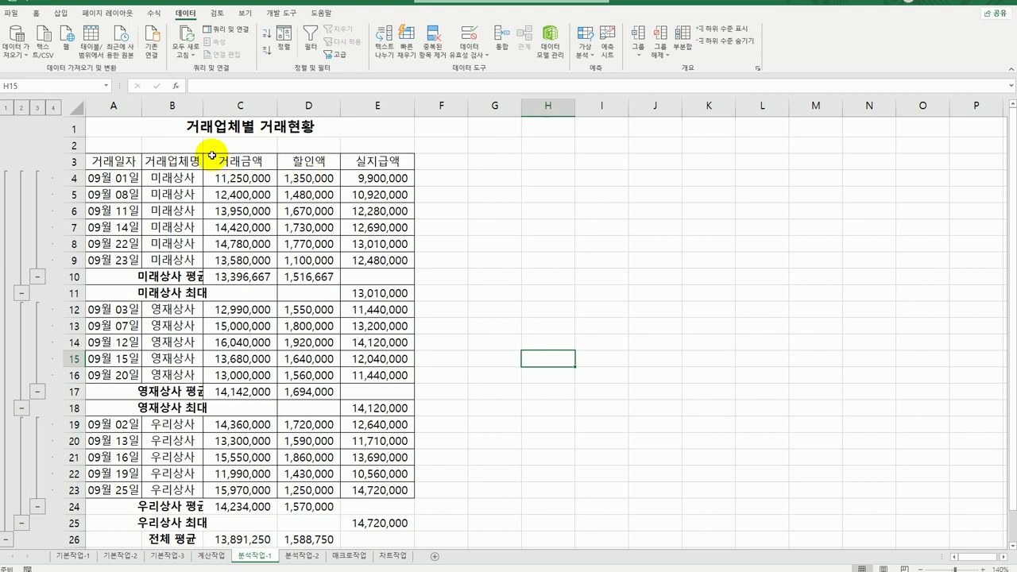
double_click(204, 108)
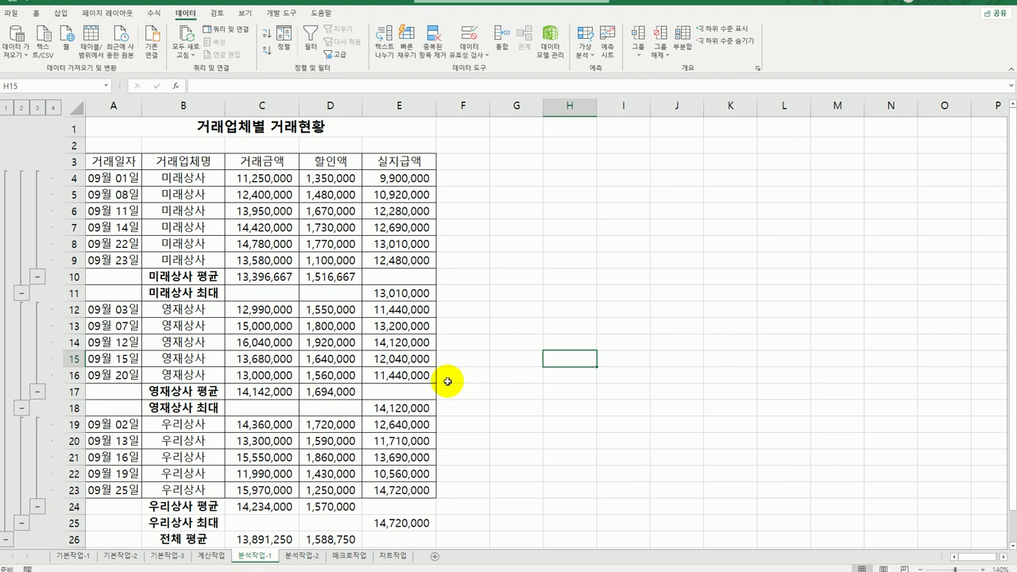
click(302, 556)
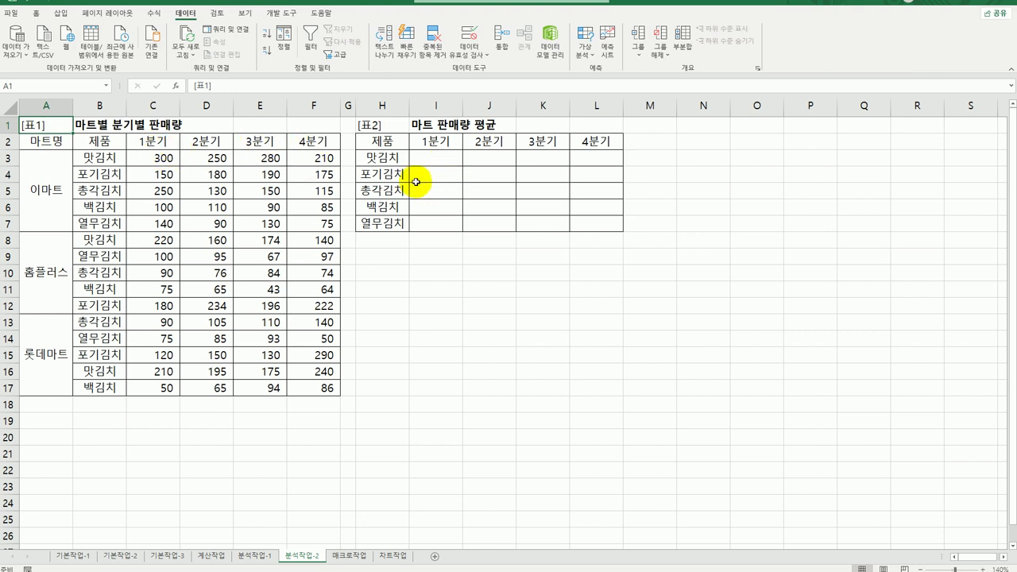
Start a data consolidation (통합) for the 표2 range H2:L7 with 평균 as the function
drag(380, 158, 380, 225)
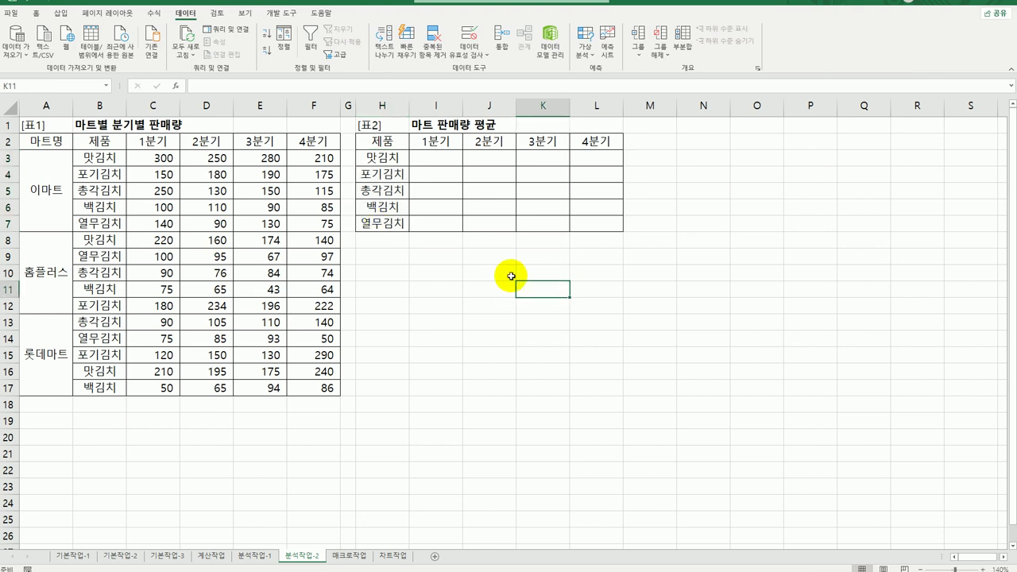
click(564, 291)
click(392, 142)
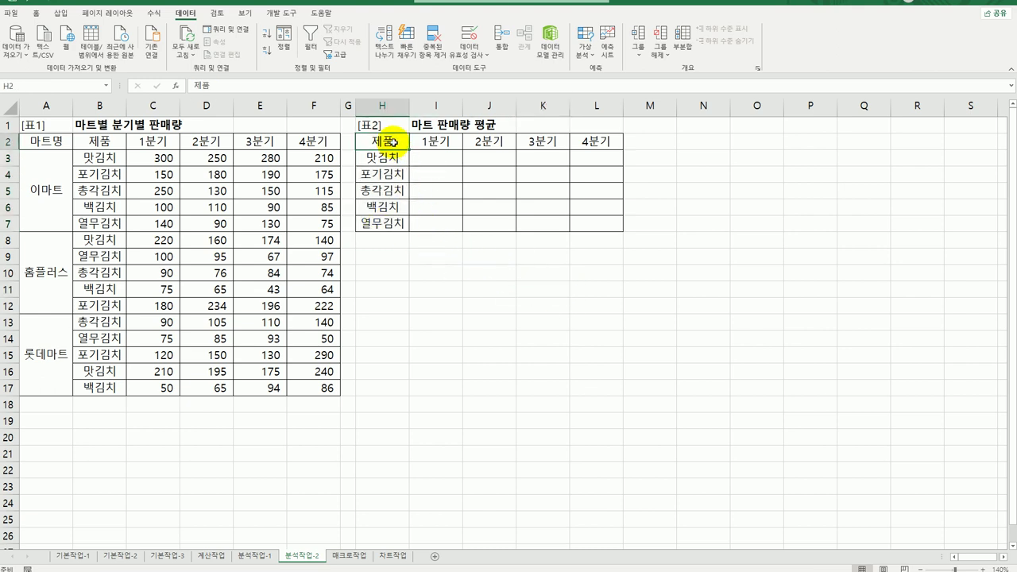
drag(391, 142, 605, 223)
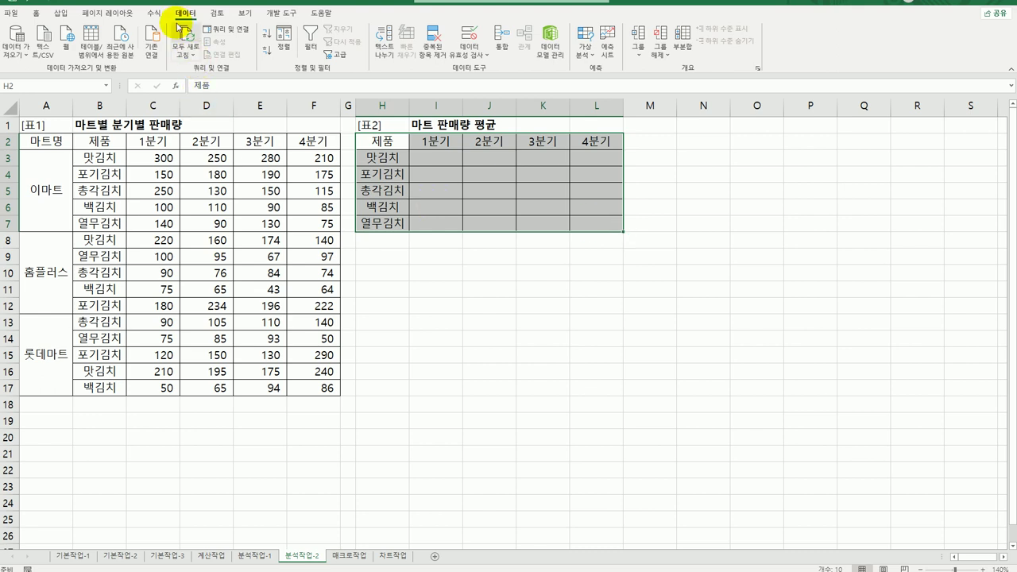
click(503, 38)
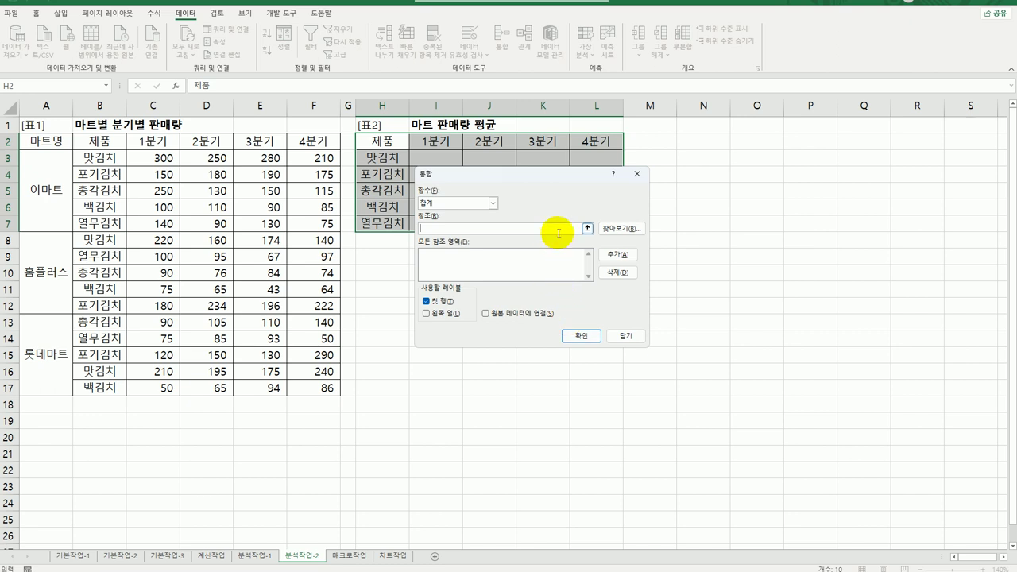
click(493, 203)
click(475, 236)
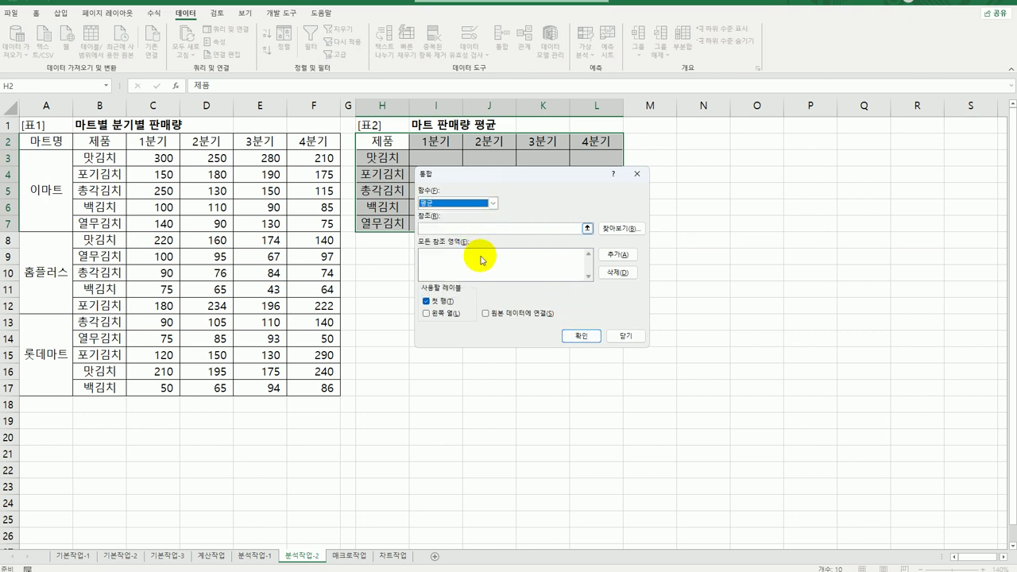
Add the 표1 range B2:F17 as the consolidation's reference area, leaving out the 마트명 column
click(462, 228)
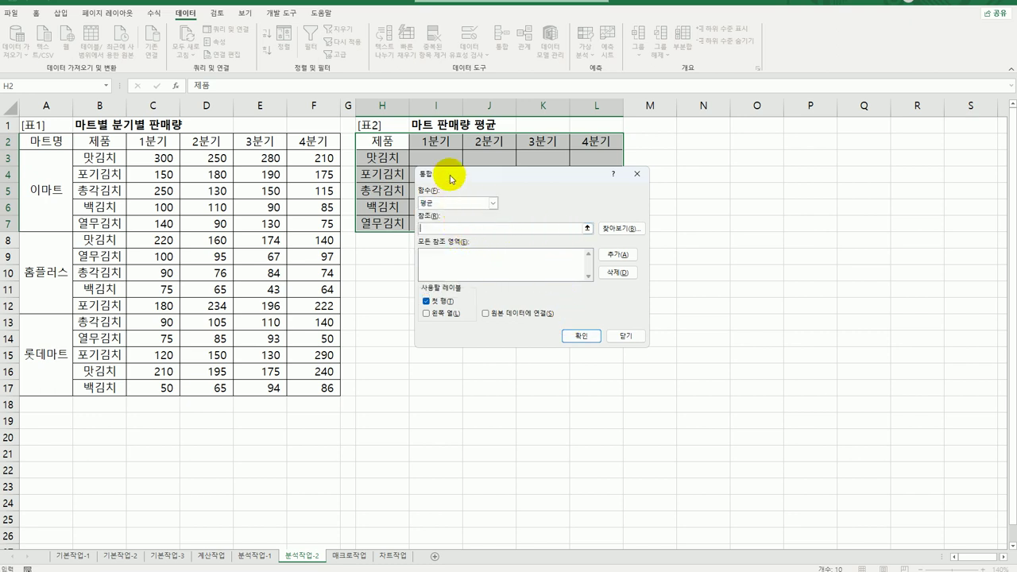
drag(450, 174, 436, 287)
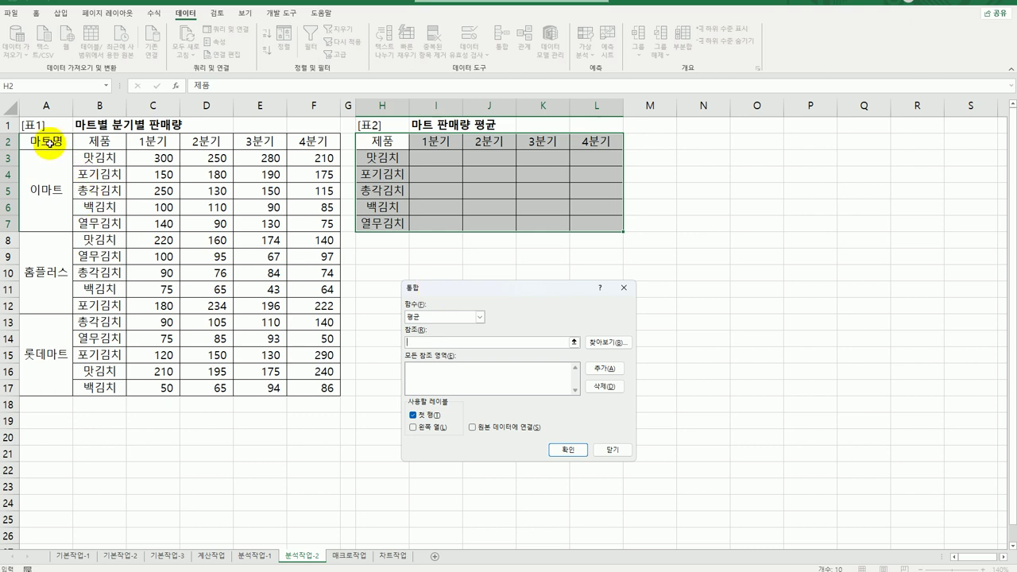
drag(49, 143, 55, 387)
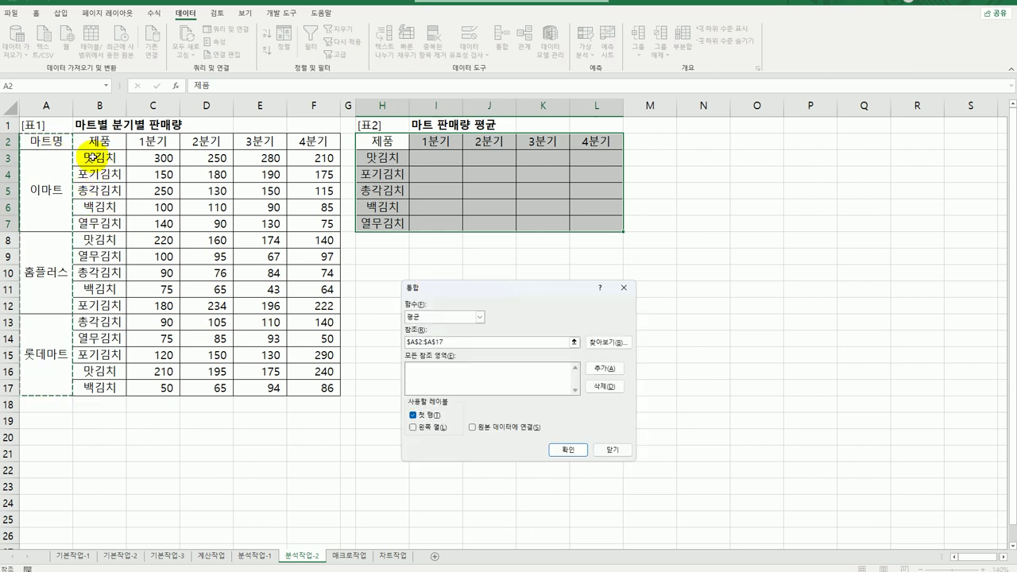
click(97, 141)
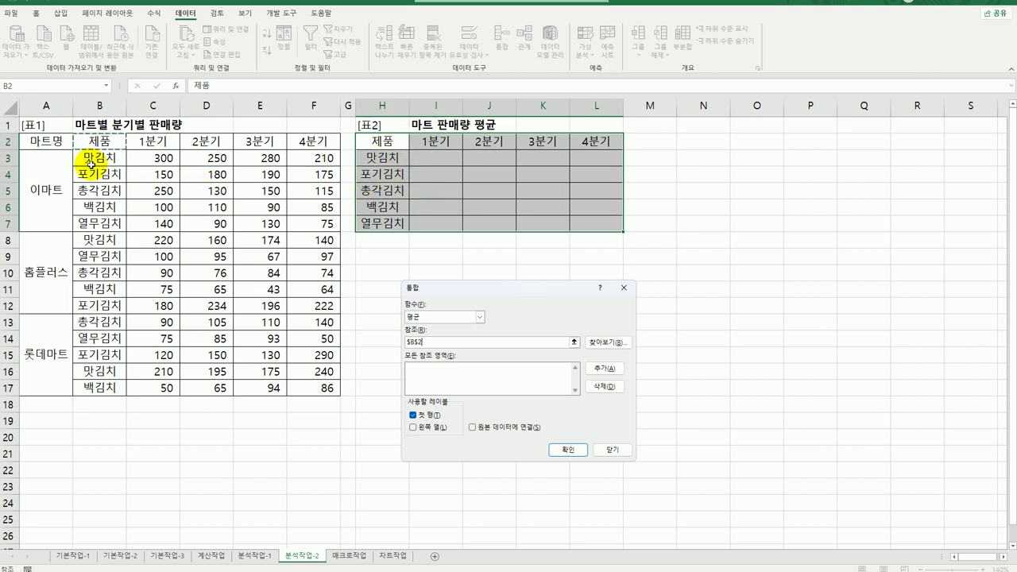
drag(103, 144, 312, 383)
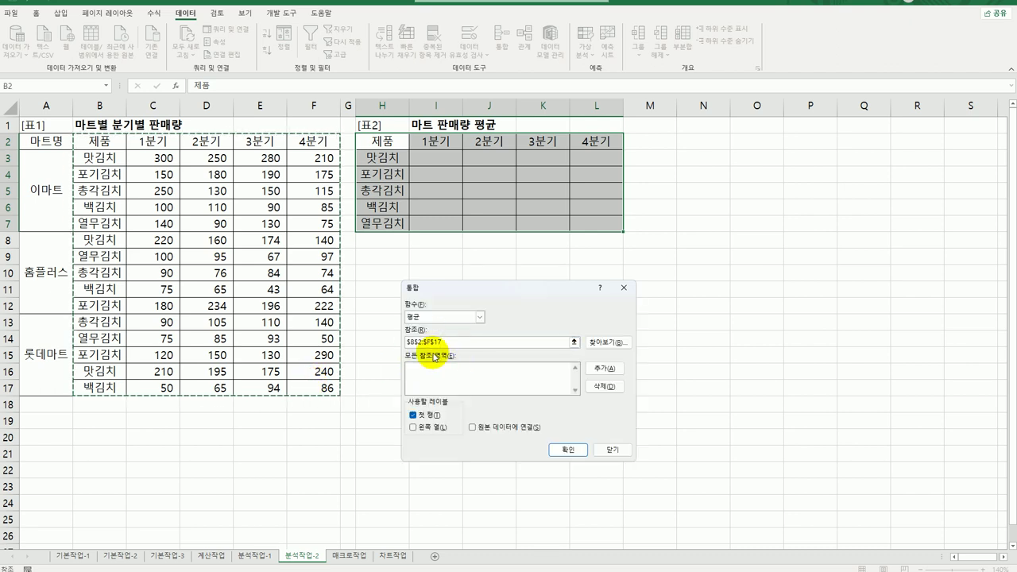
click(599, 370)
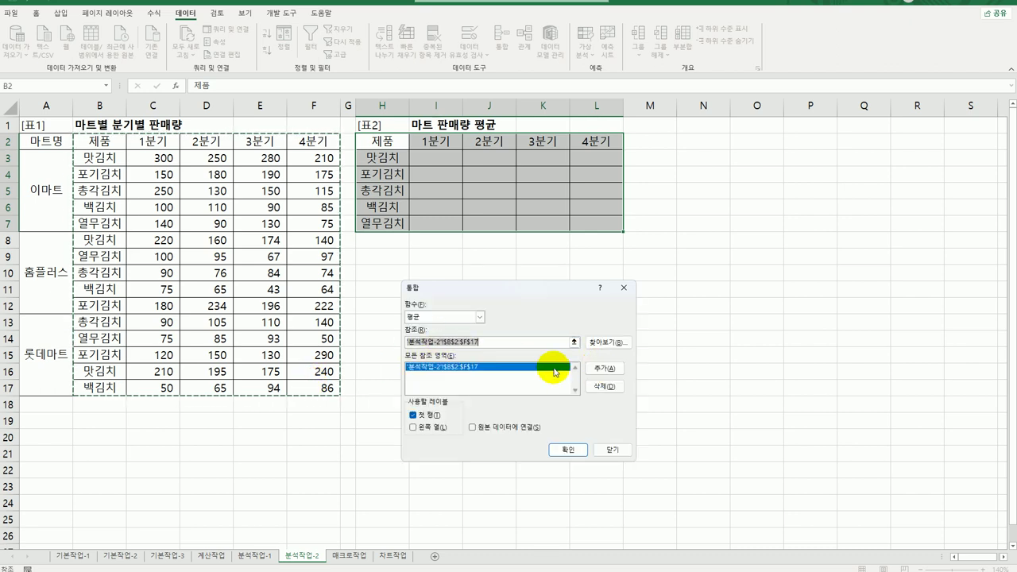
Enable the 왼쪽 열 labels in addition to 첫 행 and run the consolidation
drag(493, 288, 482, 234)
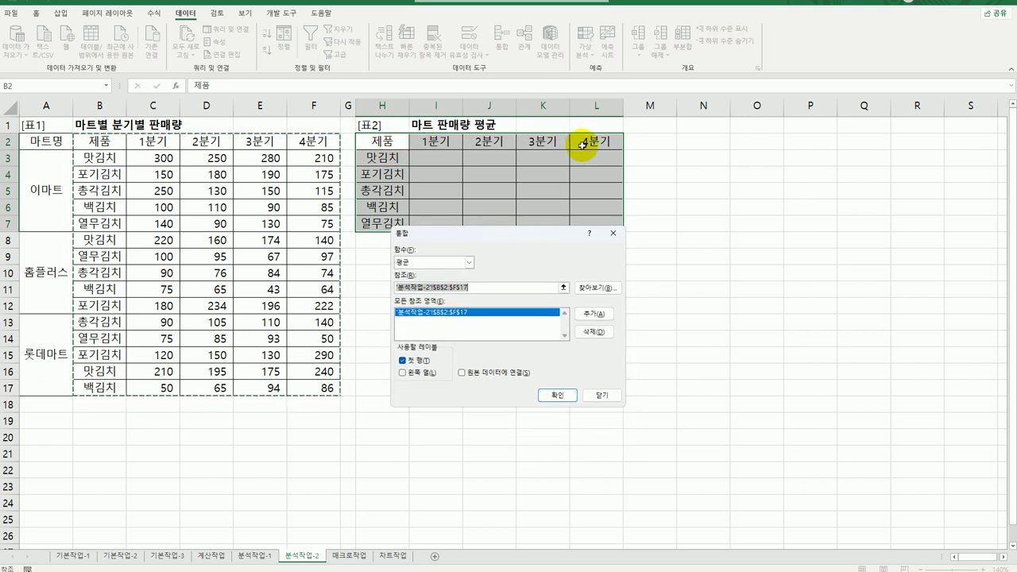
click(403, 373)
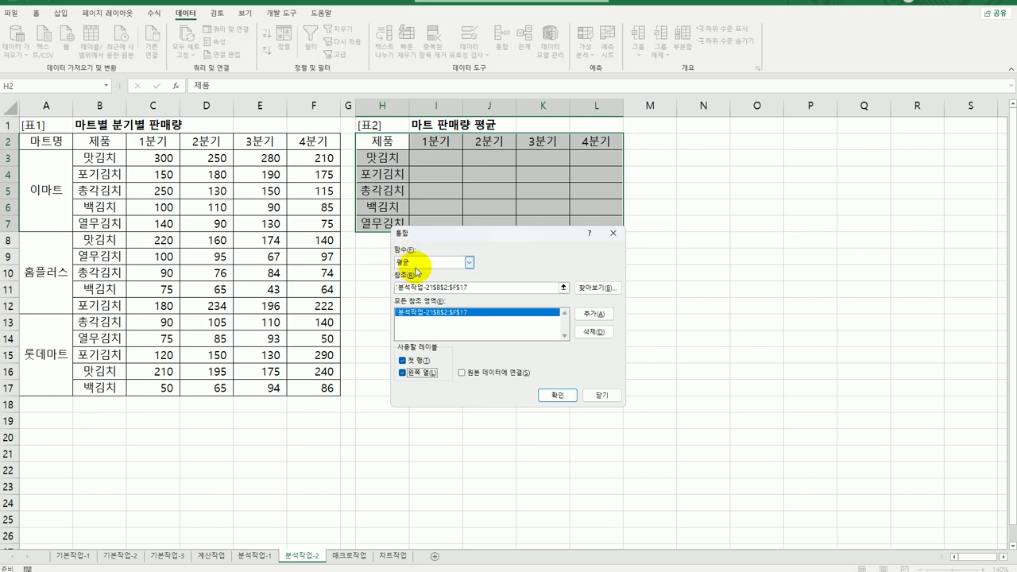
click(572, 393)
click(717, 427)
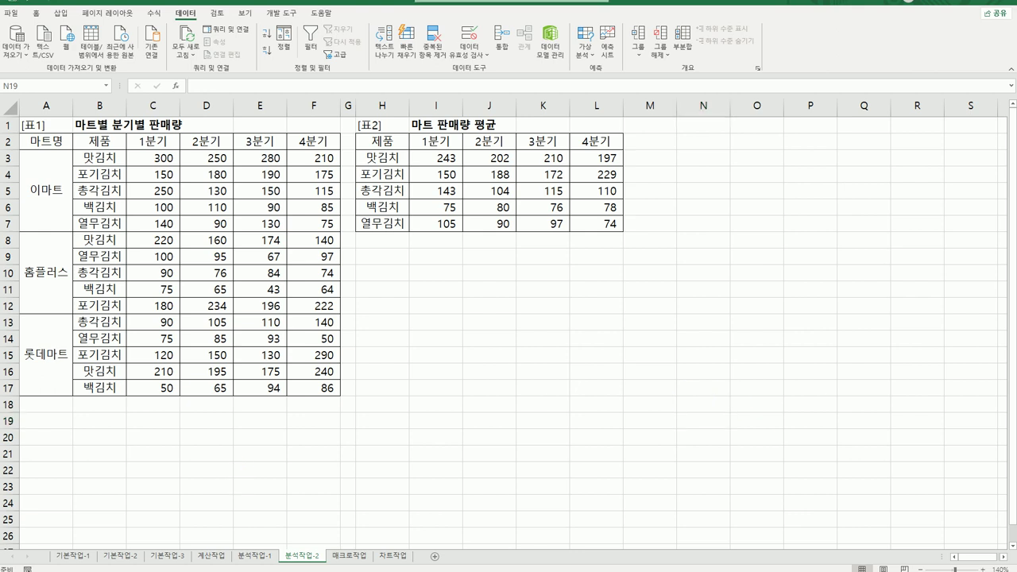
On the 매크로작업 sheet, draw a bevel (빗면) shape over cells I3:J4 and label it 평균
click(360, 558)
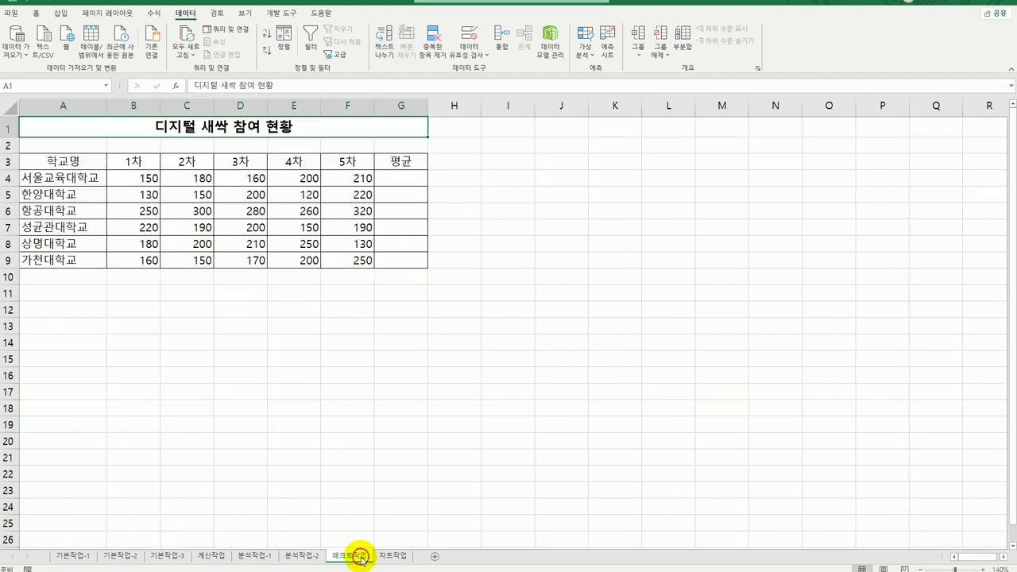
click(580, 409)
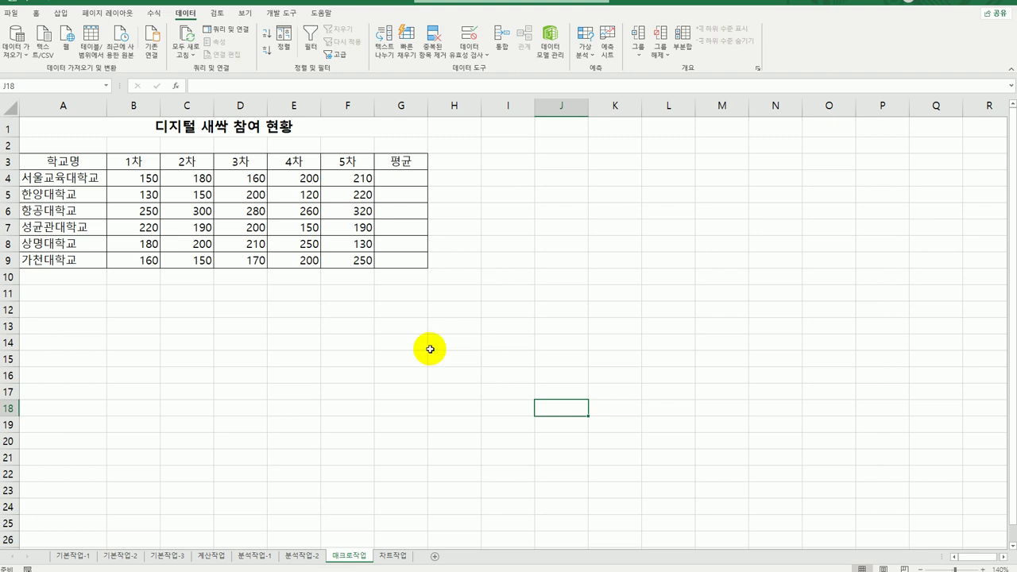
click(61, 14)
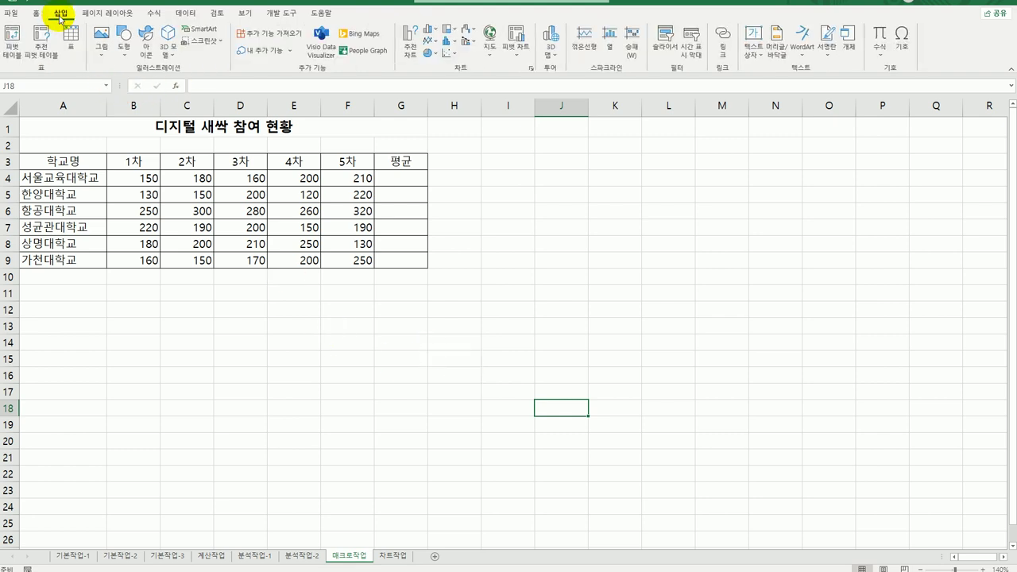
click(123, 59)
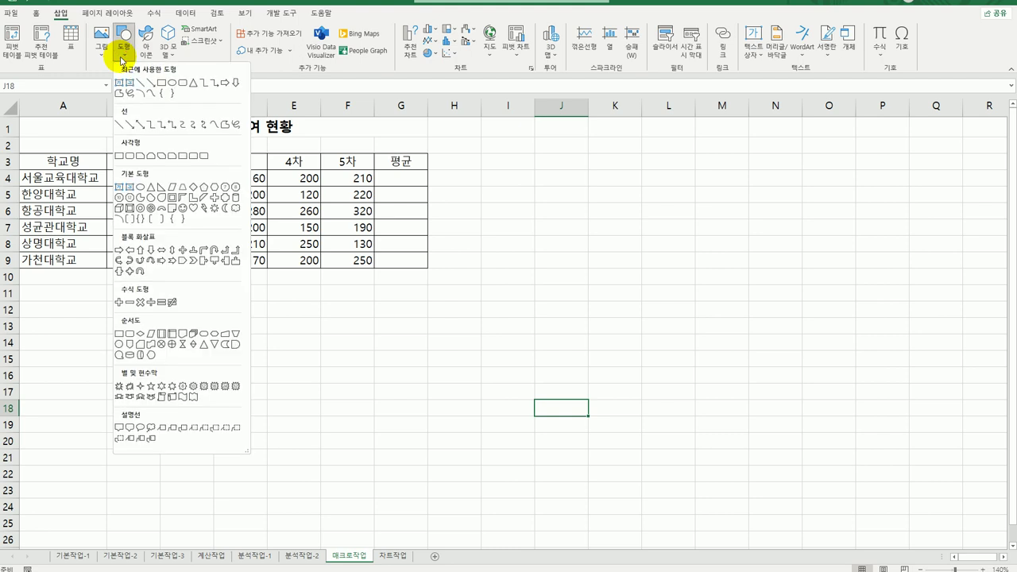
click(130, 211)
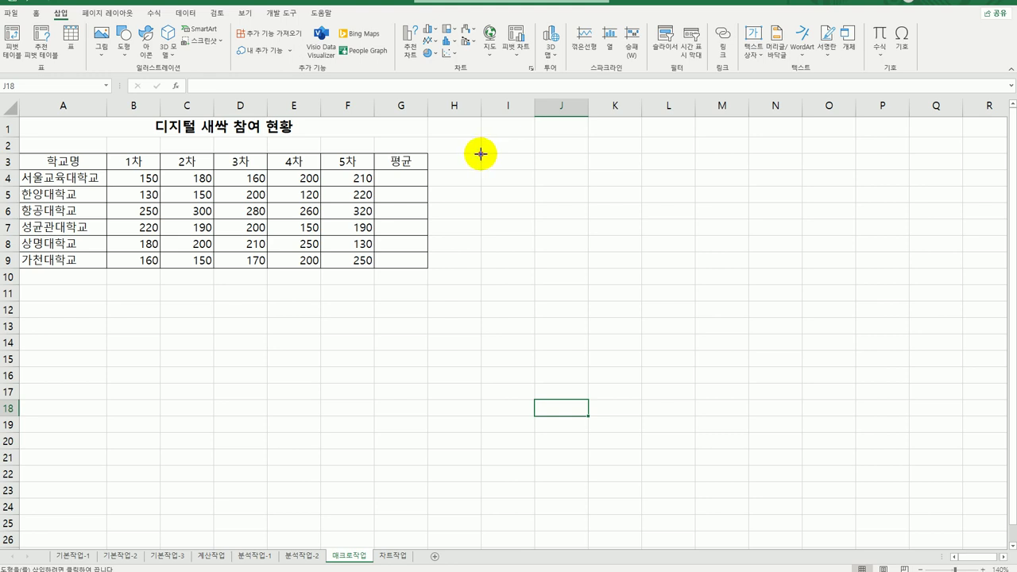
drag(480, 154, 573, 184)
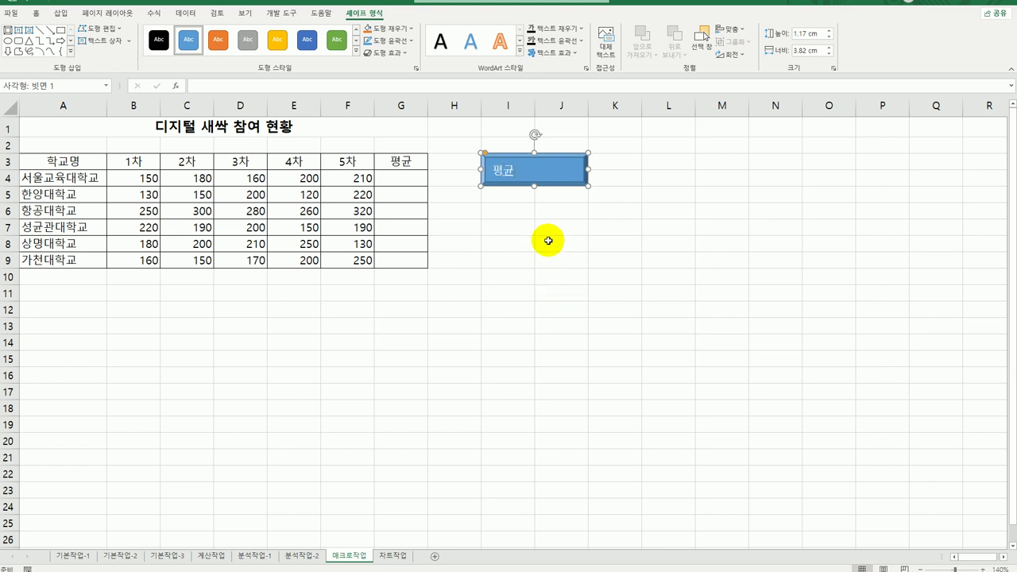
Assign a new macro named 평균 to the bevel shape and start recording it in the current workbook
right_click(533, 175)
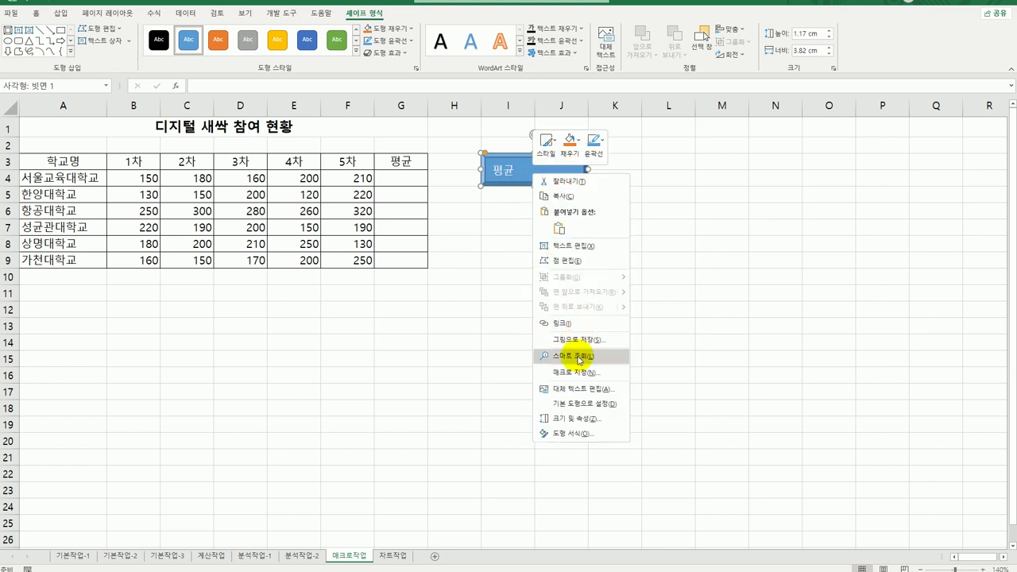
click(578, 372)
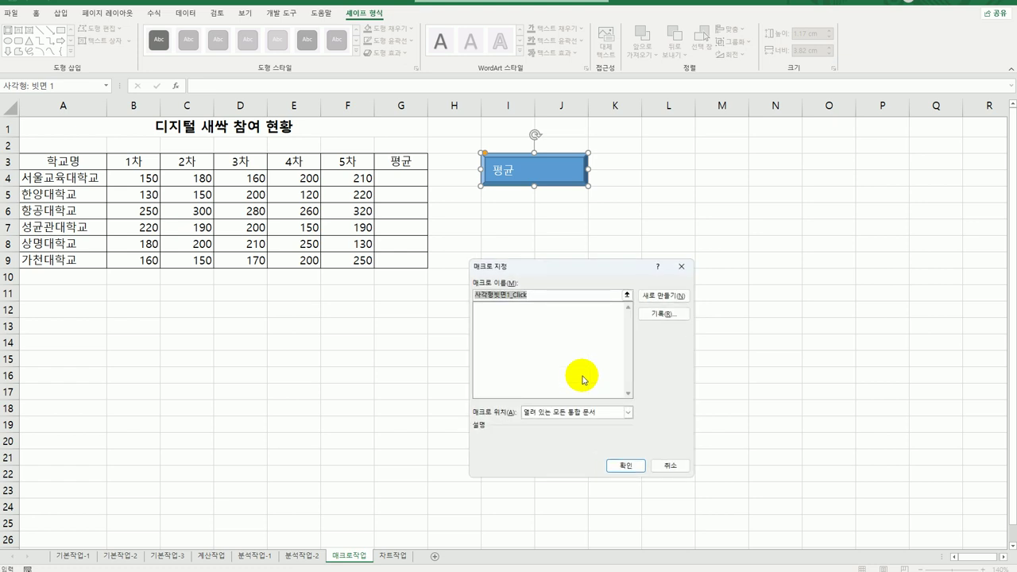
text(ㅍ)
text(균)
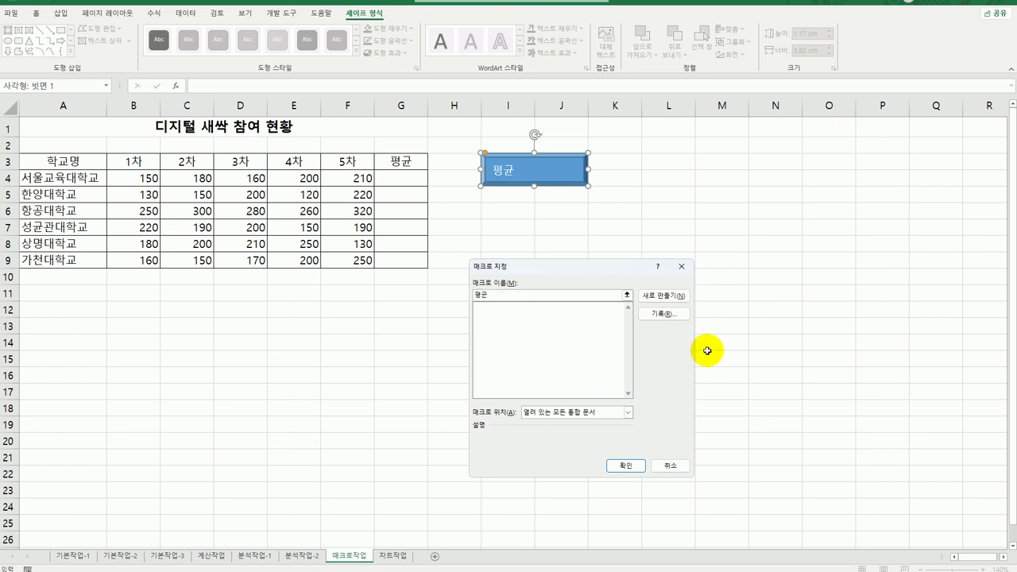
click(666, 314)
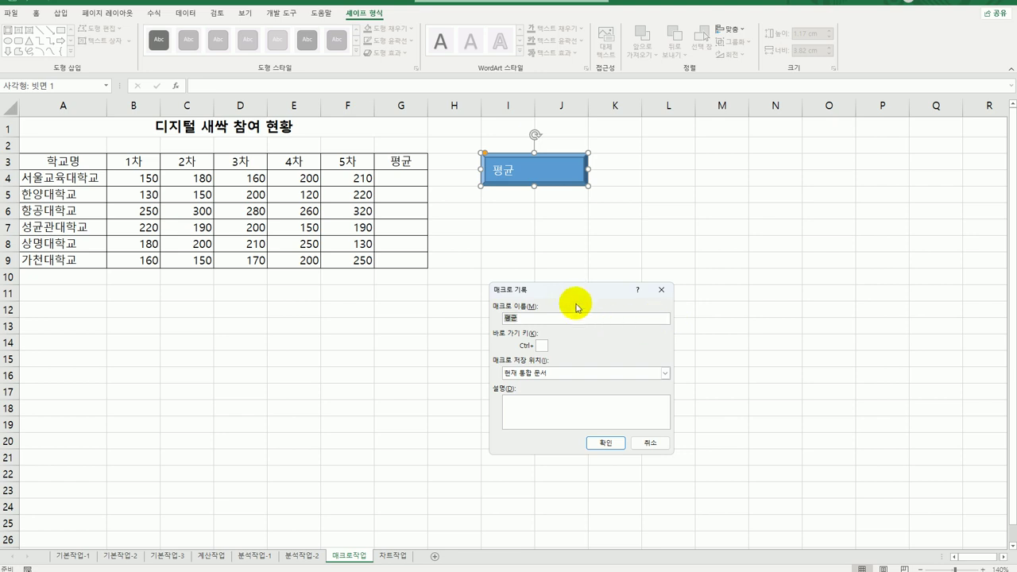
drag(575, 290, 572, 229)
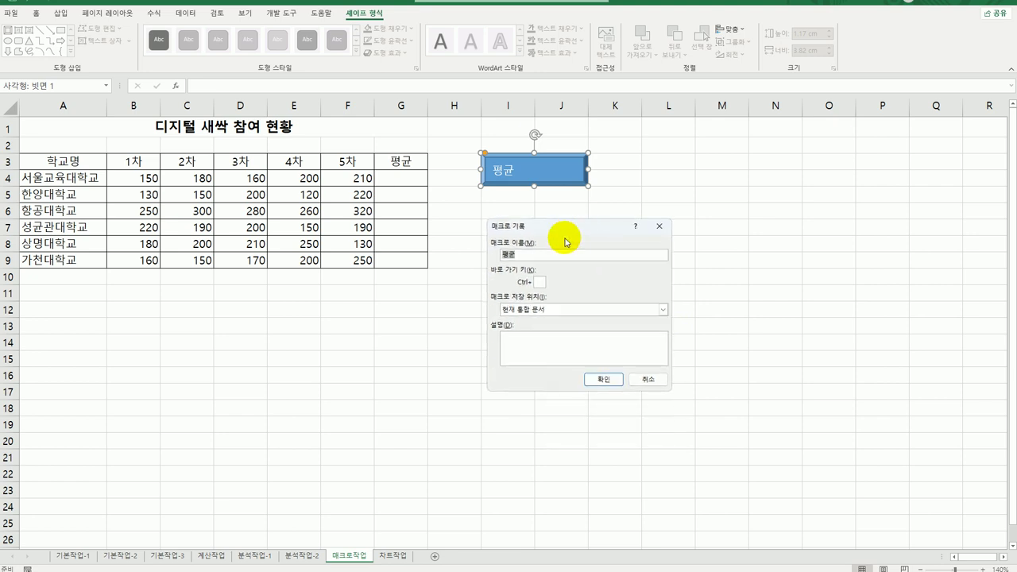
click(603, 379)
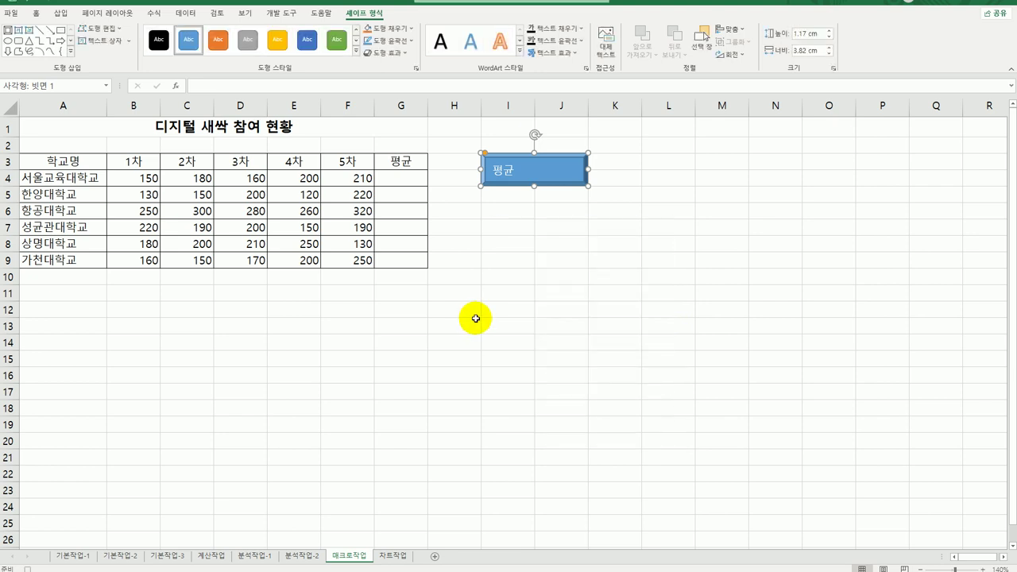
Enter =AVERAGE(B4:F4) in cell G4 to average the 1차 to 5차 values for 서울교육대학교
click(412, 182)
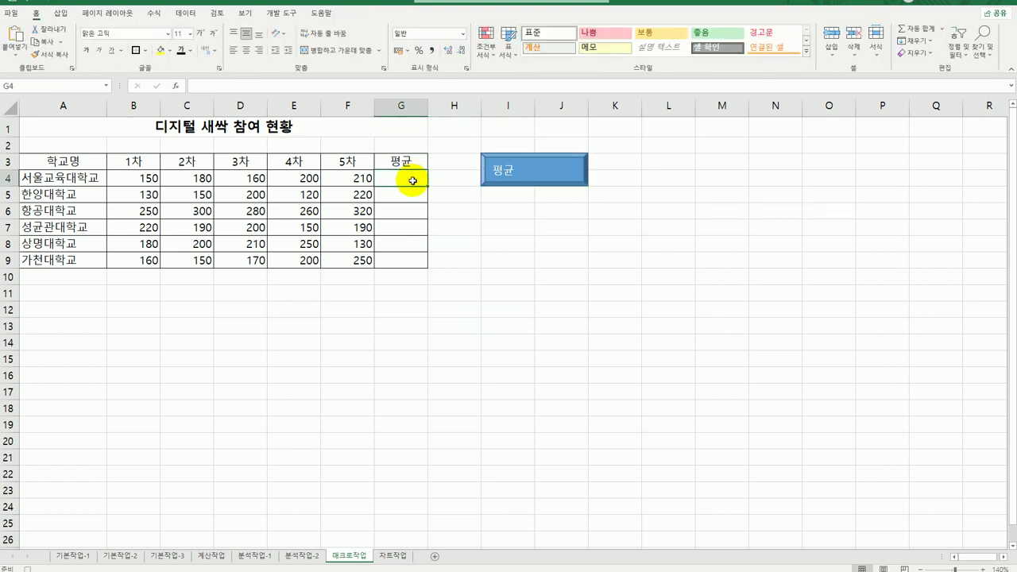
text(=)
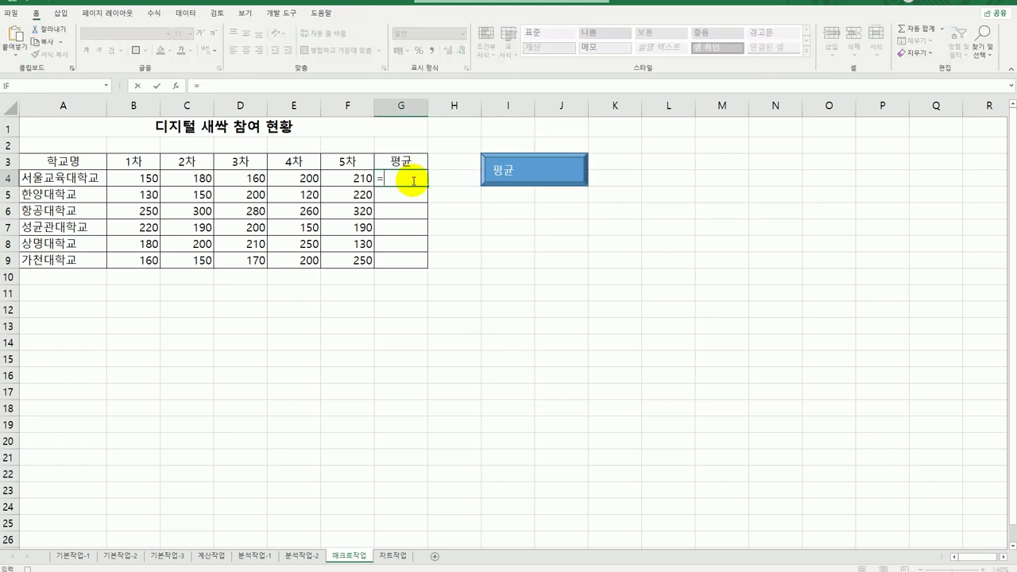
text(ㅁav)
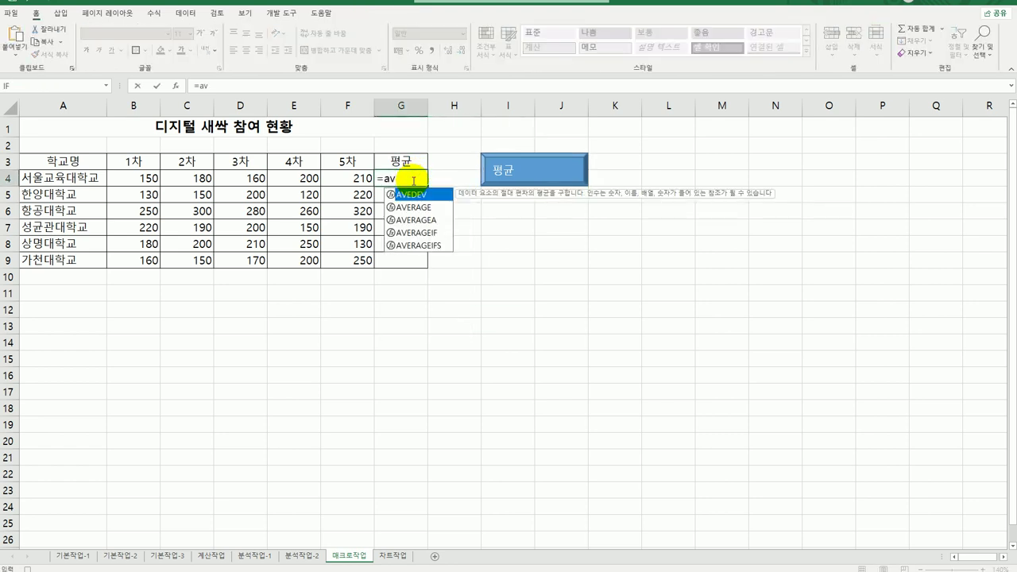
key(Down)
key(Tab)
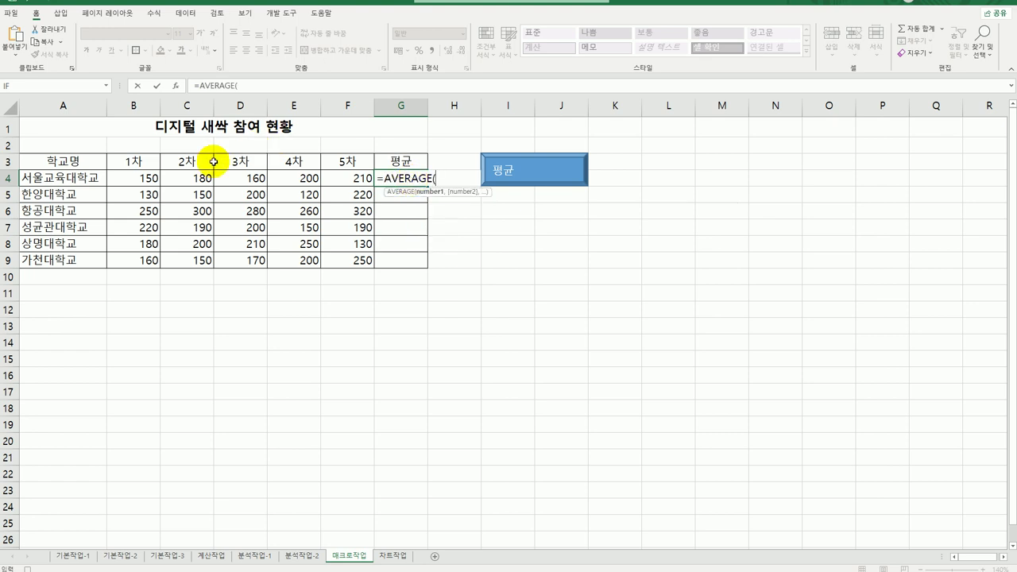
drag(137, 180, 341, 177)
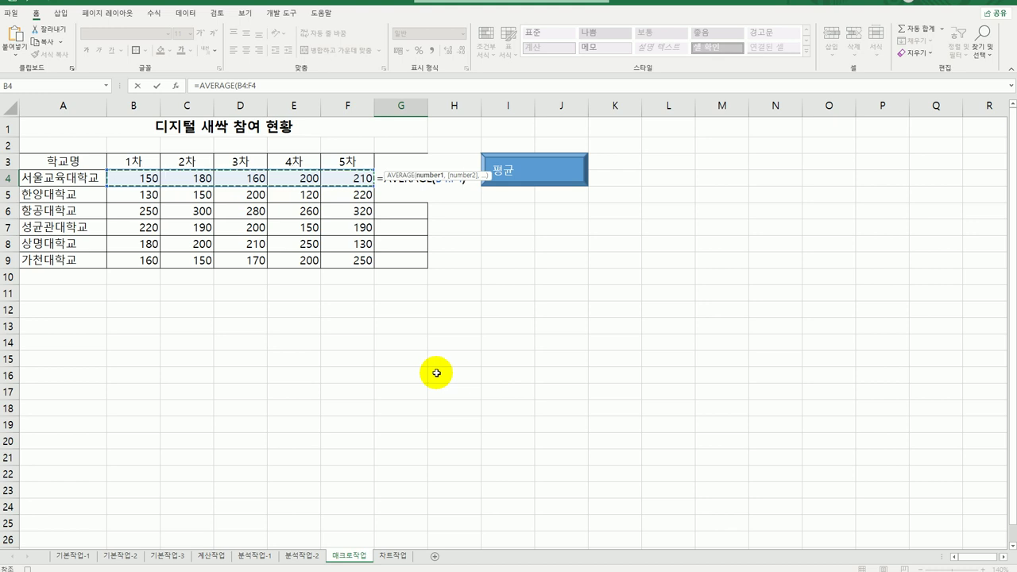
key(Return)
Fill the G4 average formula down to G9 and stop recording the 평균 macro
click(414, 181)
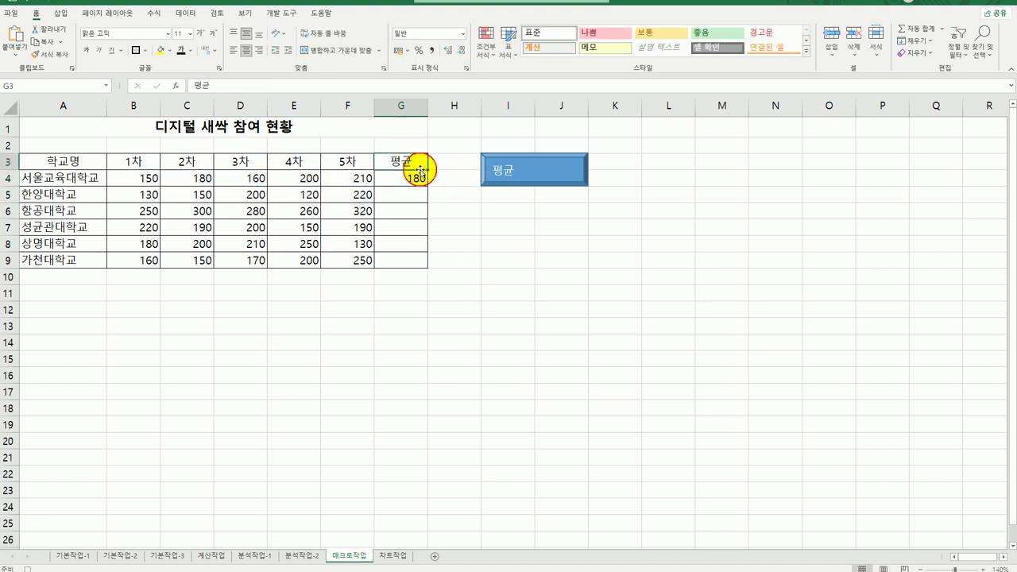
drag(427, 187, 411, 268)
click(411, 265)
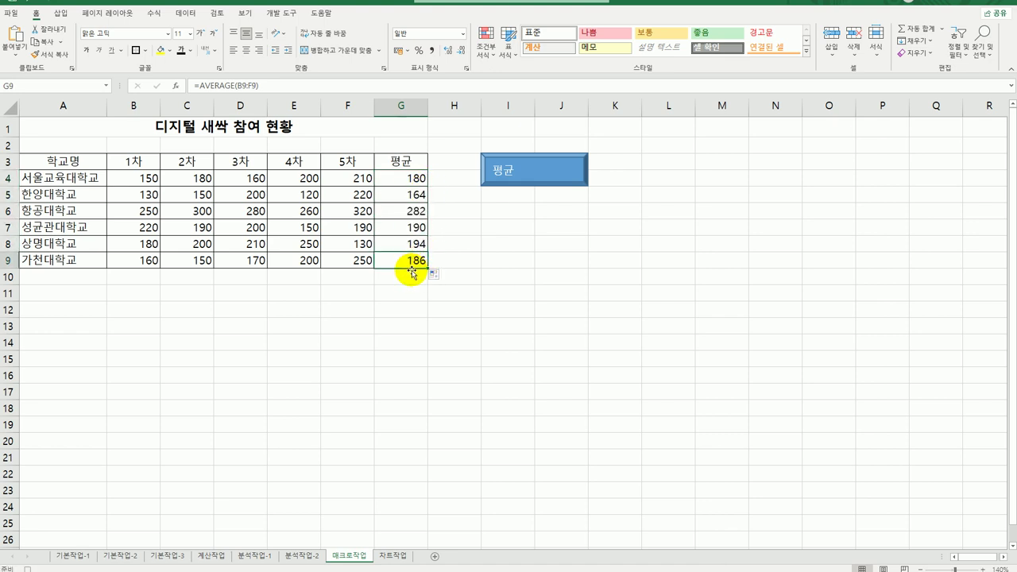
click(282, 12)
click(70, 30)
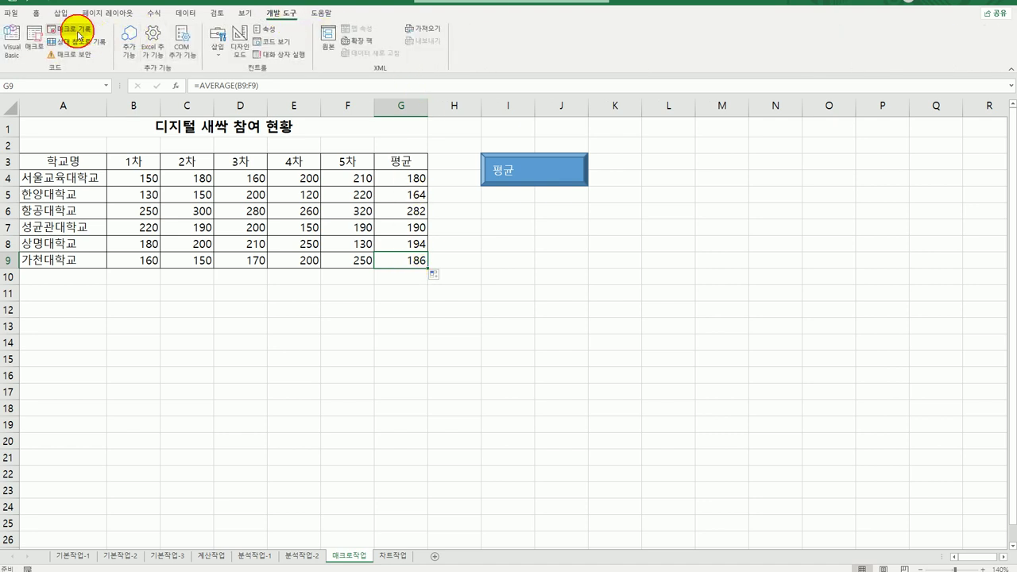
click(578, 346)
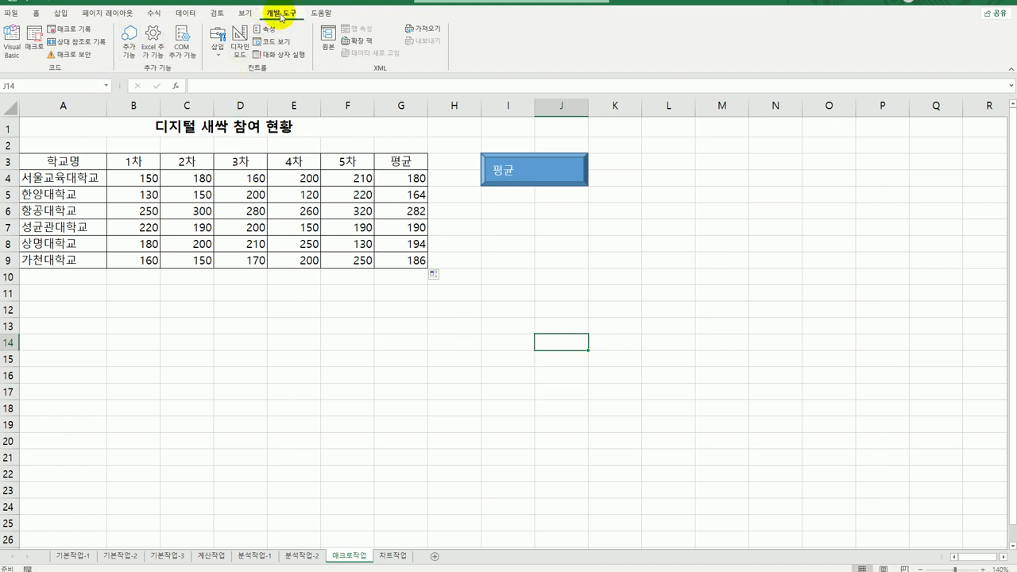
Draw a form-control button over cells I6:J7
click(217, 43)
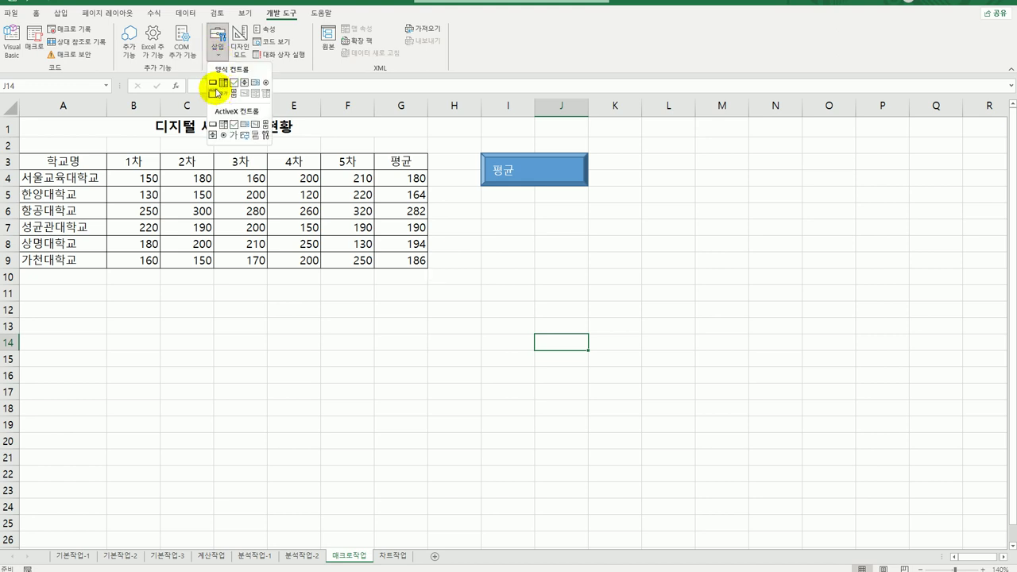
click(214, 83)
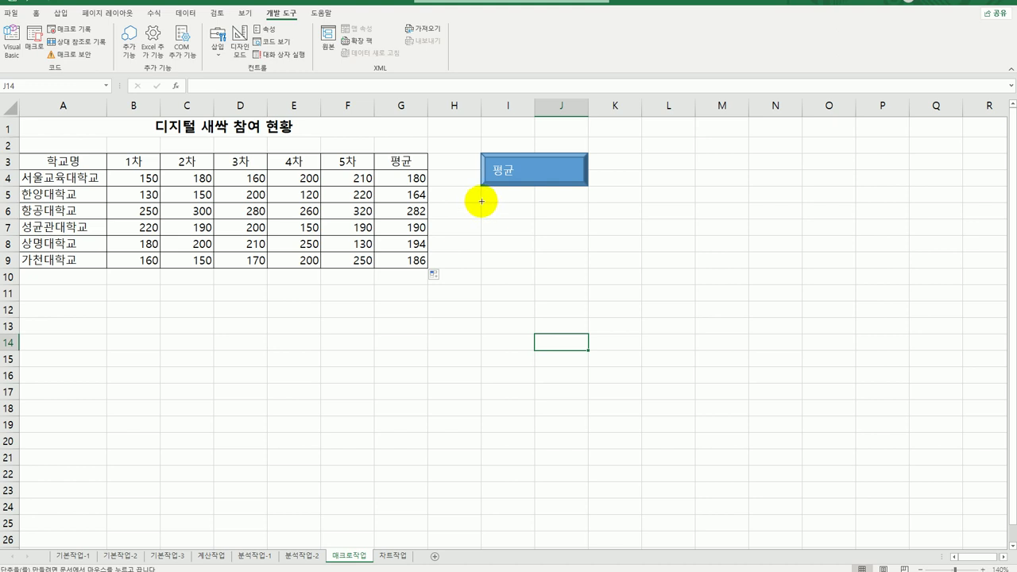
drag(482, 202, 577, 239)
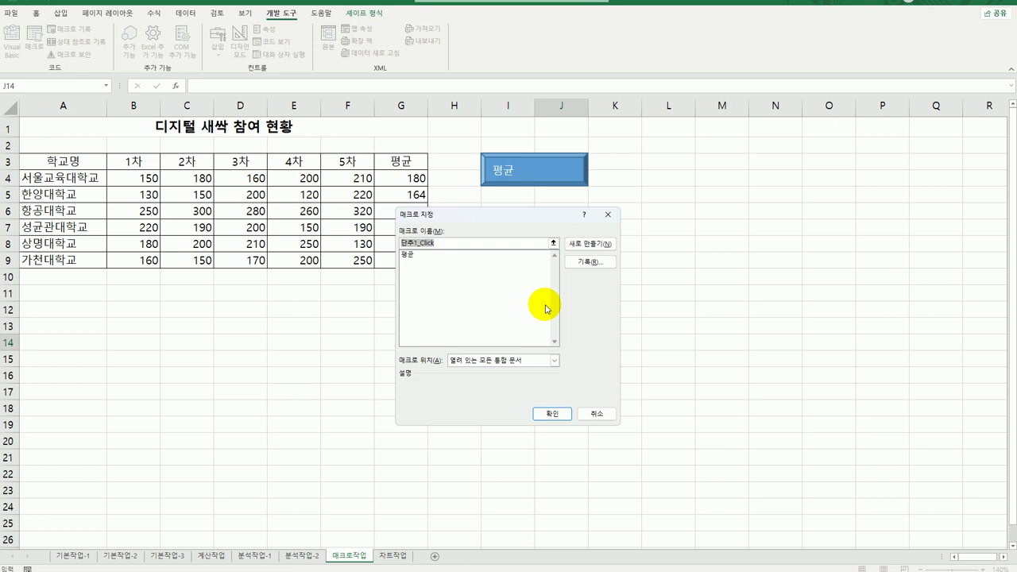
Name the button's new macro 서식 and start recording it in the current workbook
text(ㅍ)
key(BackSpace)
text(서ㅅㅣㄱ)
click(589, 261)
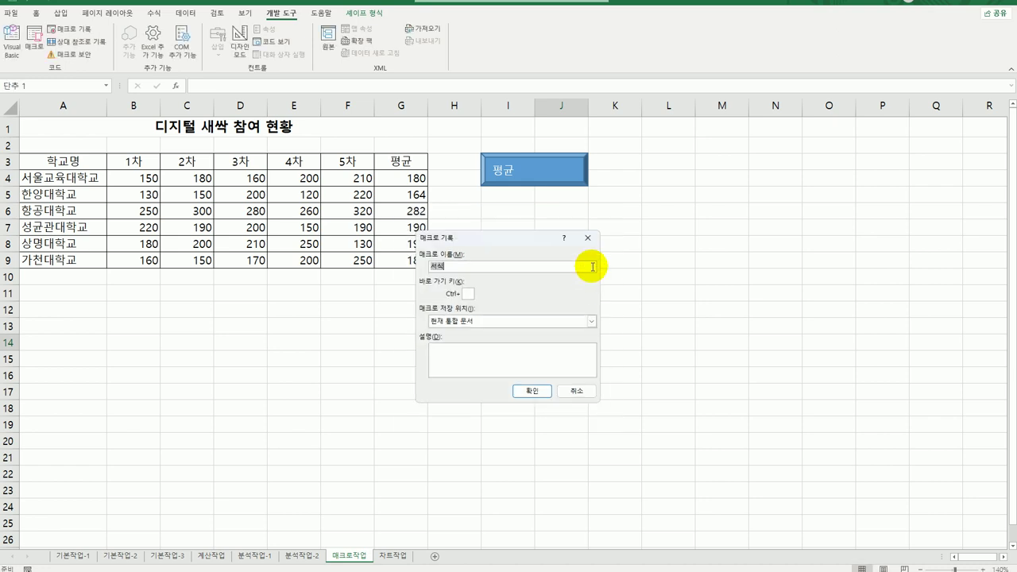
click(538, 391)
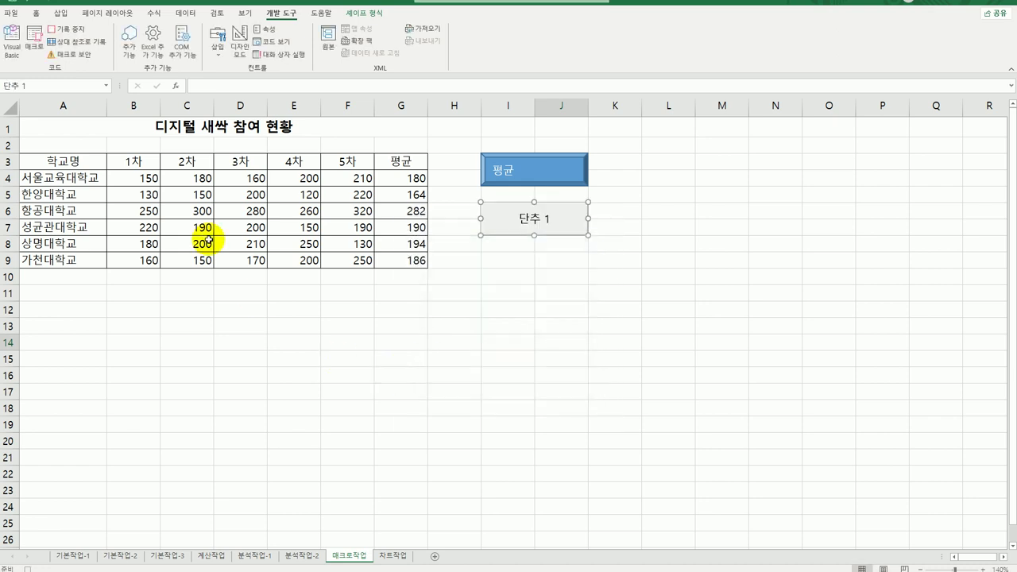
Format the header cells A3:G3 with the standard blue font color and standard orange fill
drag(50, 161, 383, 165)
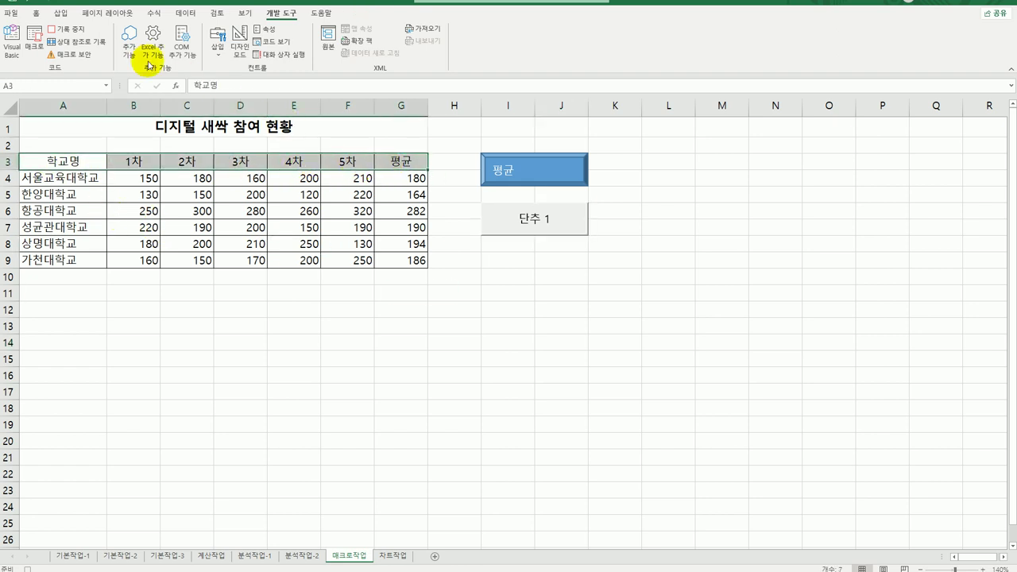
click(36, 14)
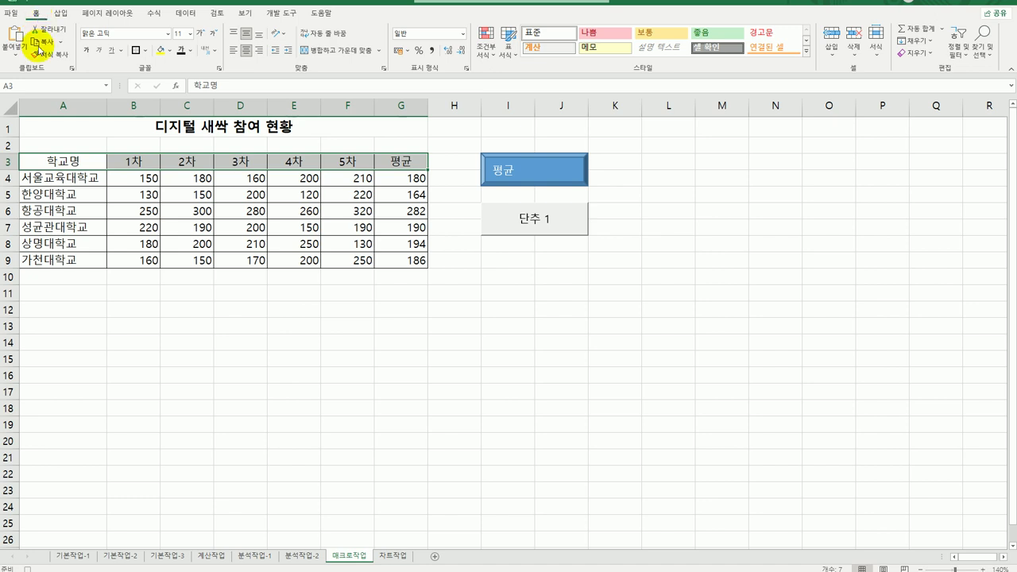
click(192, 52)
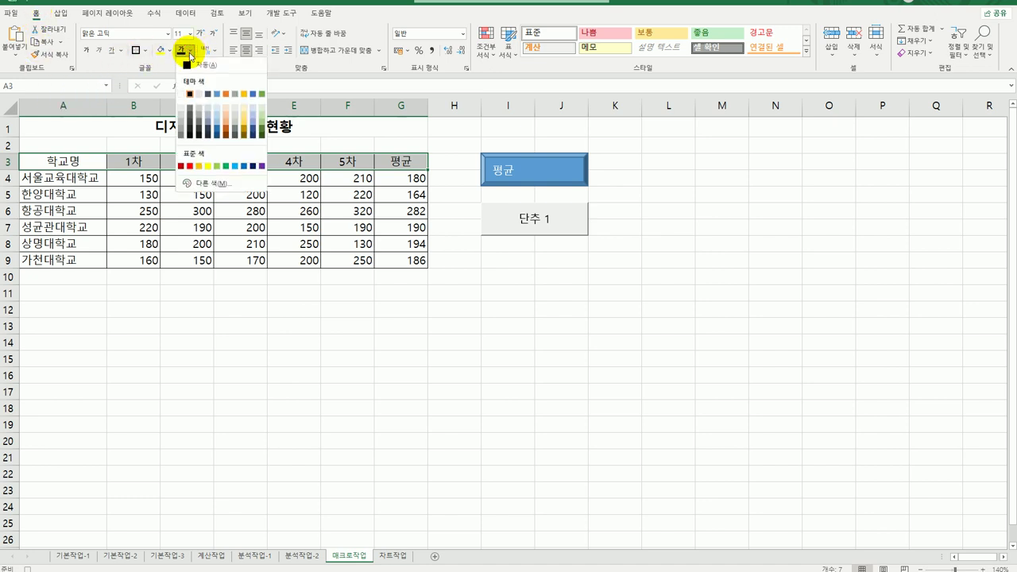
click(246, 167)
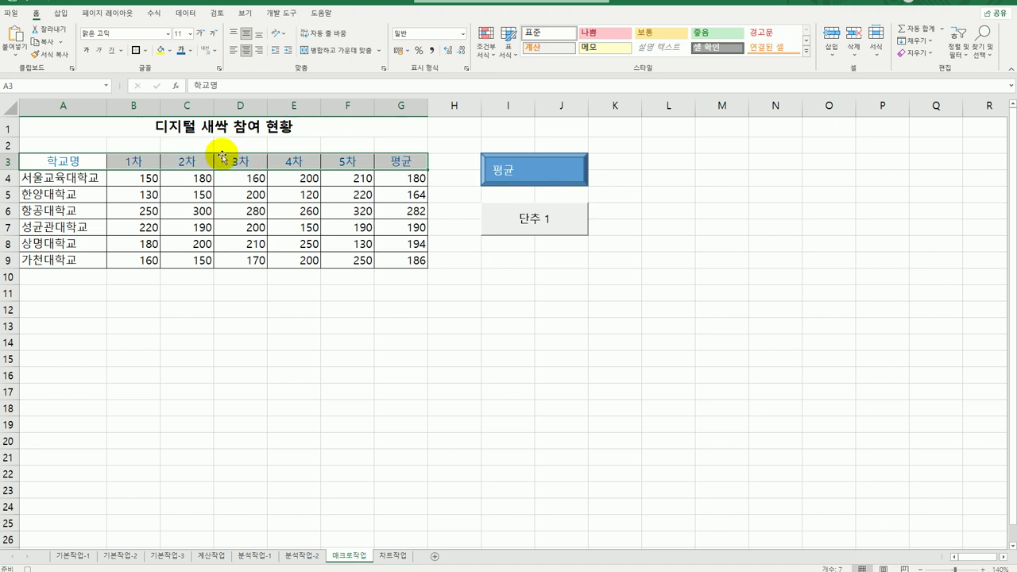
click(171, 52)
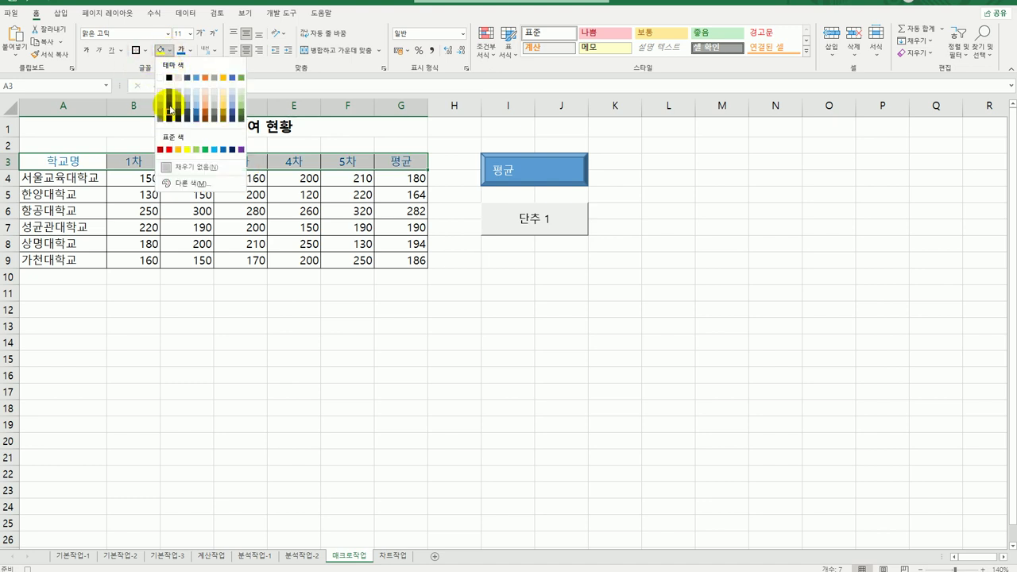
click(177, 150)
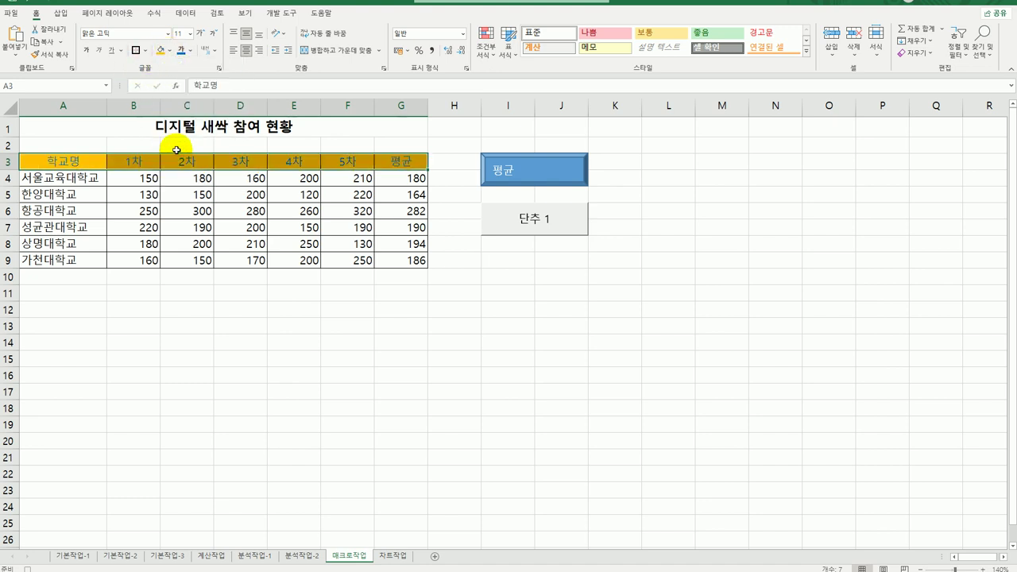
Deselect the header range and stop recording the 서식 macro
click(397, 161)
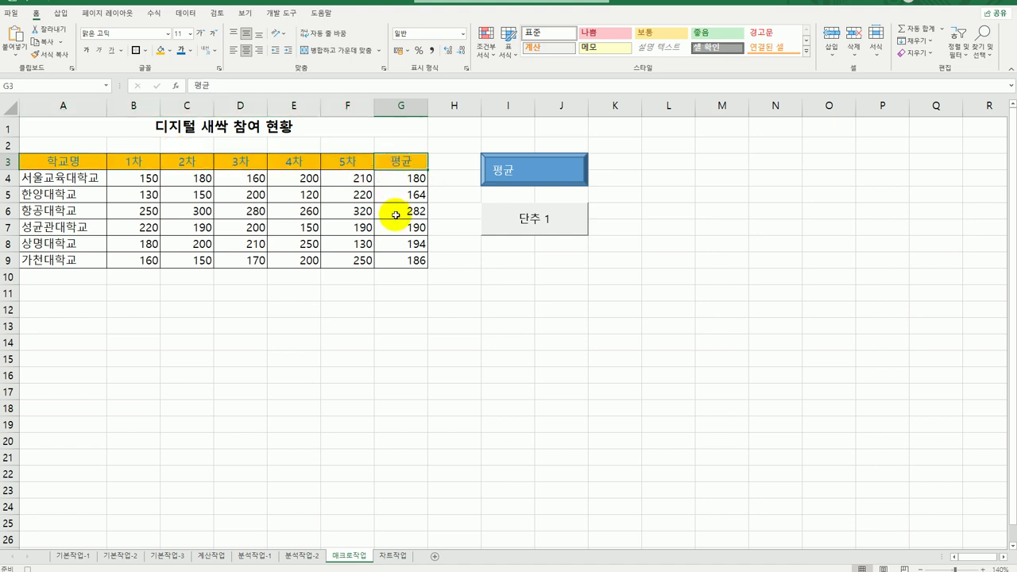
click(281, 13)
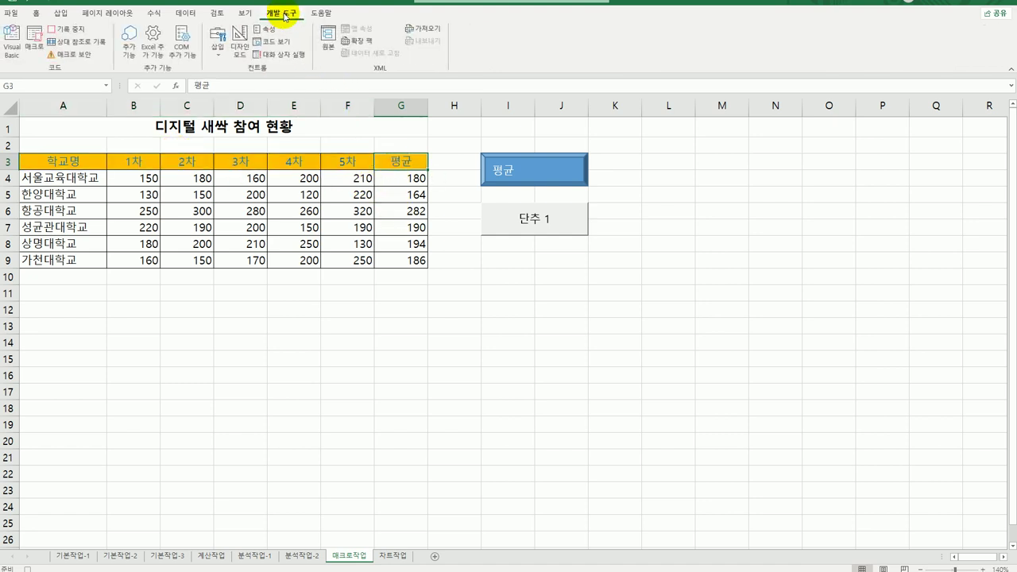
click(83, 34)
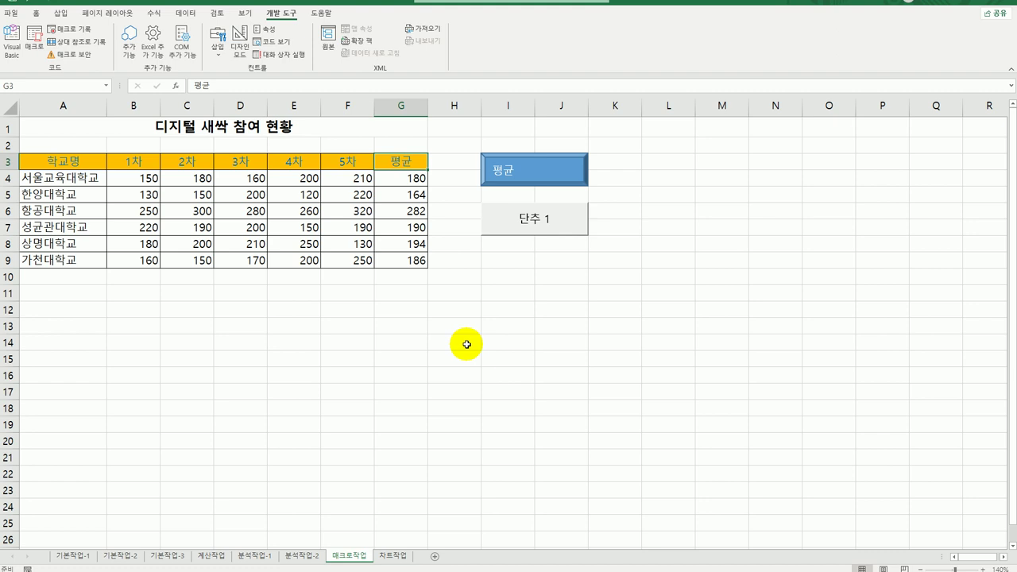
Change the new button's label text to 서식
right_click(529, 233)
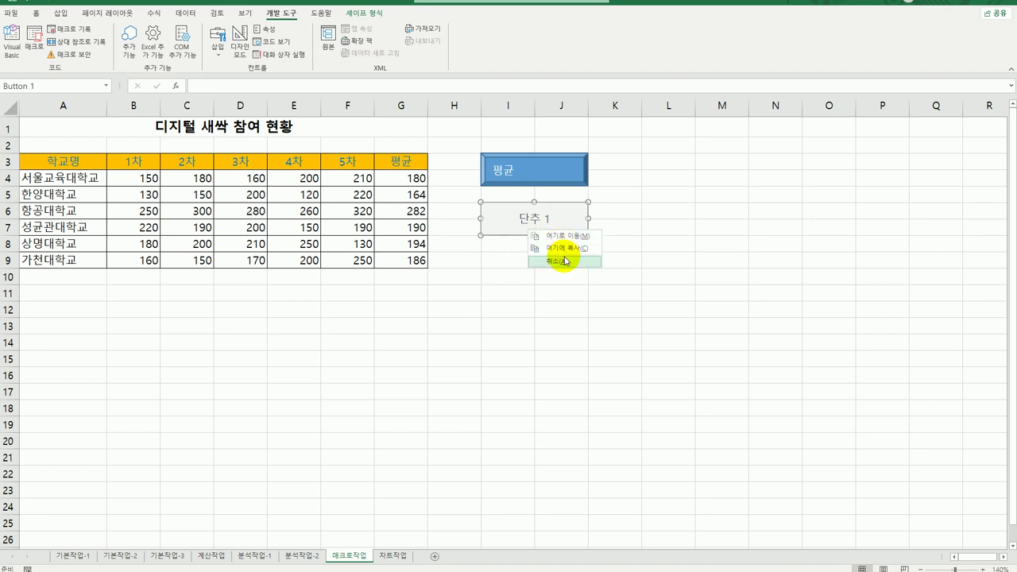
right_click(513, 227)
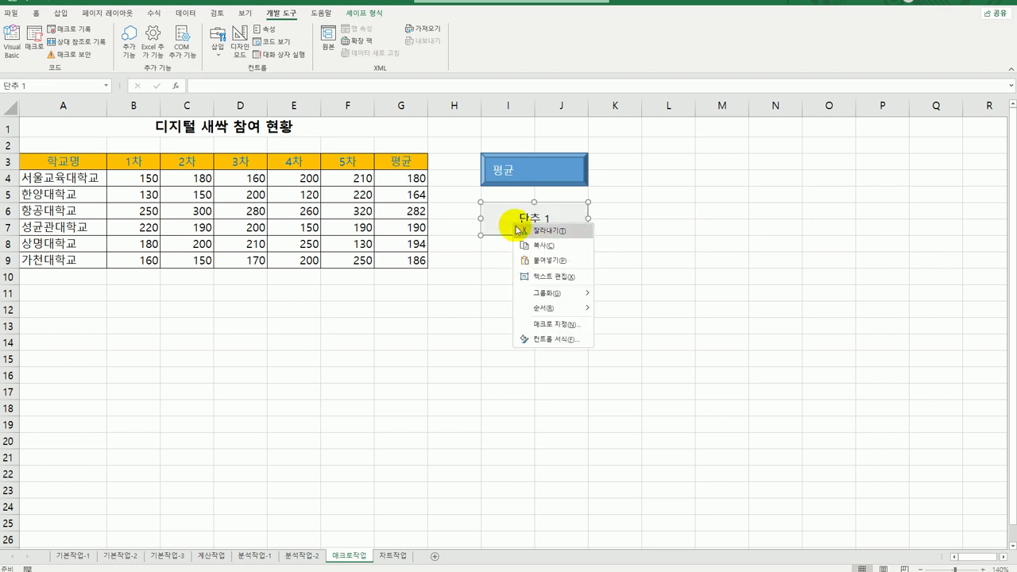
click(554, 278)
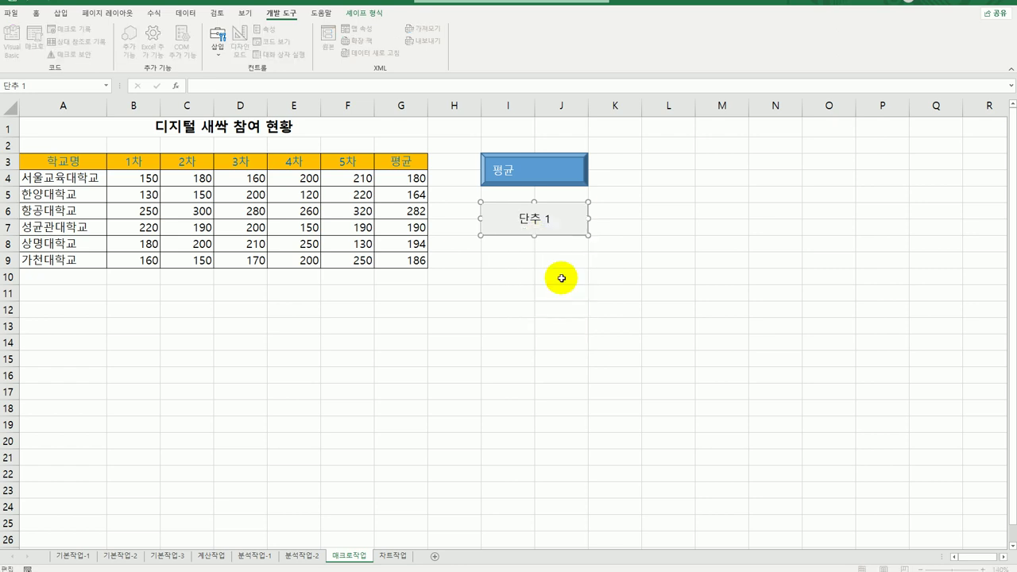
key(ctrl+a)
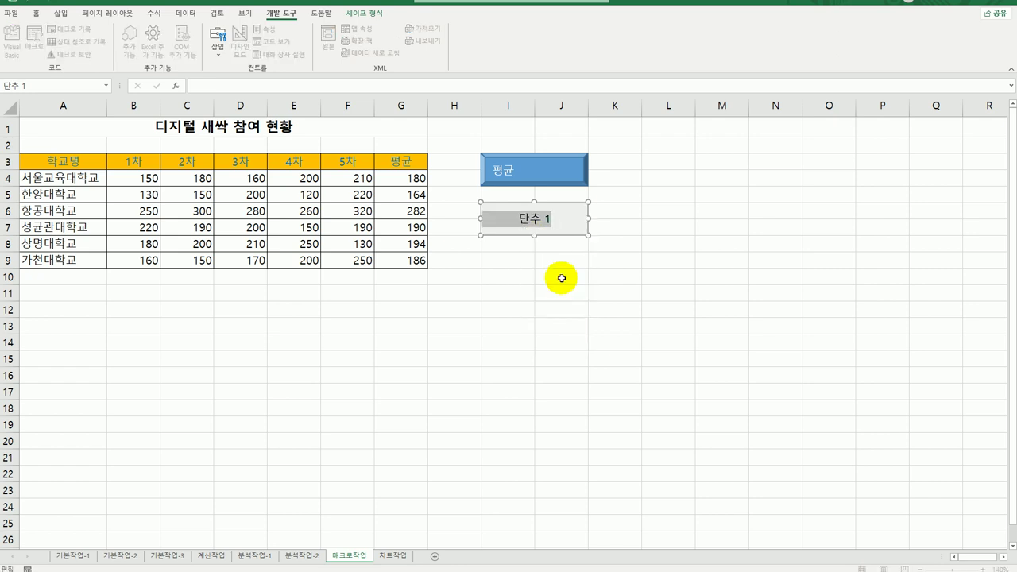
text(서식)
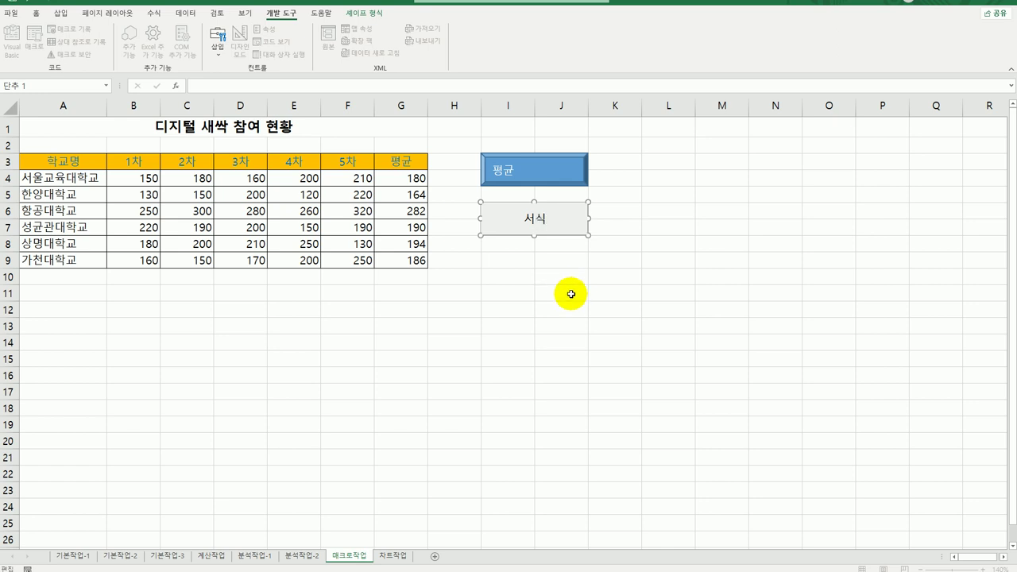
click(566, 292)
Clear the averages in G4:G9 and fill the header cells A3:G3 with standard yellow to test the macros
drag(416, 178, 411, 260)
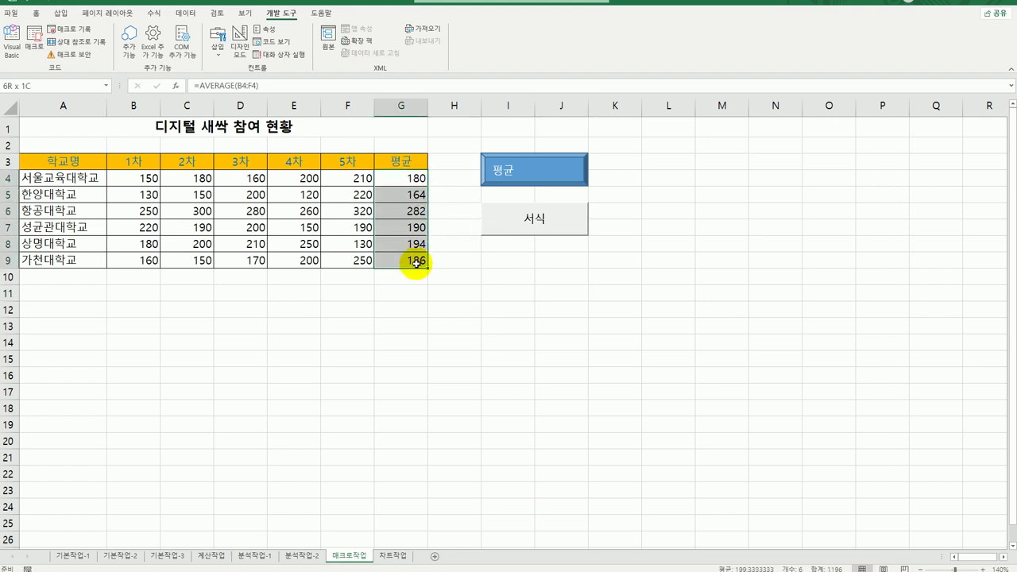
key(Delete)
drag(94, 164, 395, 162)
click(40, 15)
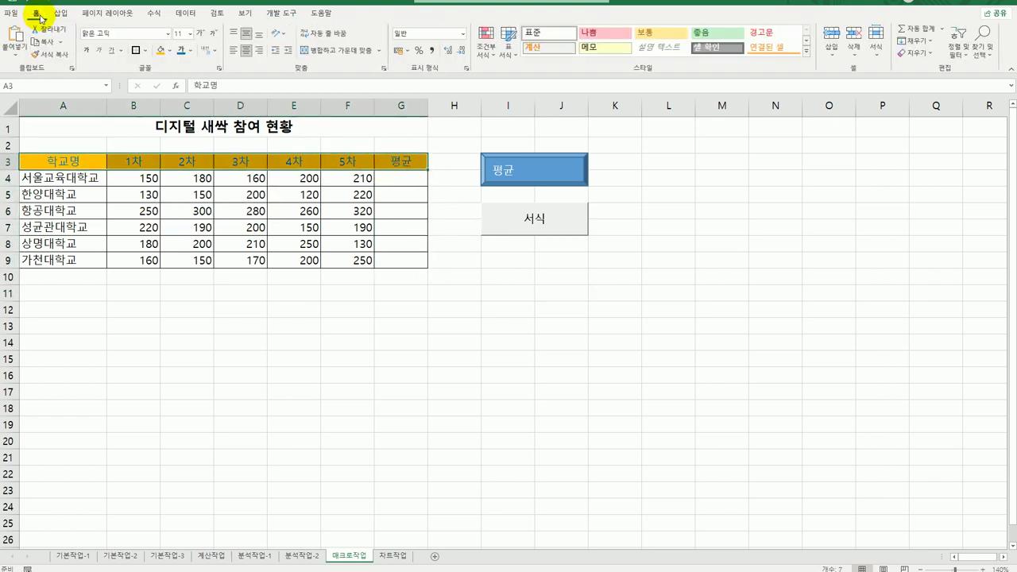
click(171, 51)
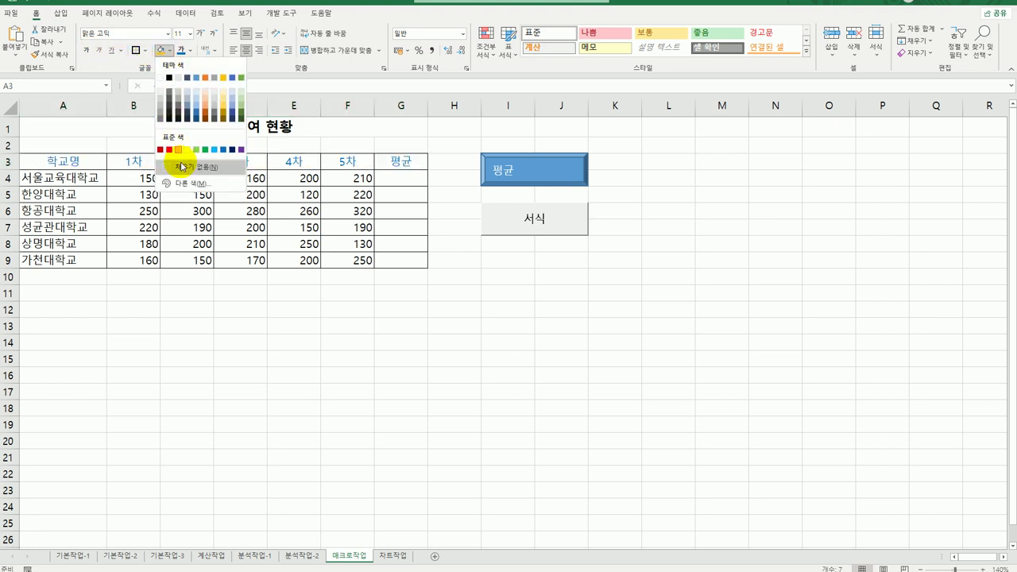
click(187, 149)
click(515, 417)
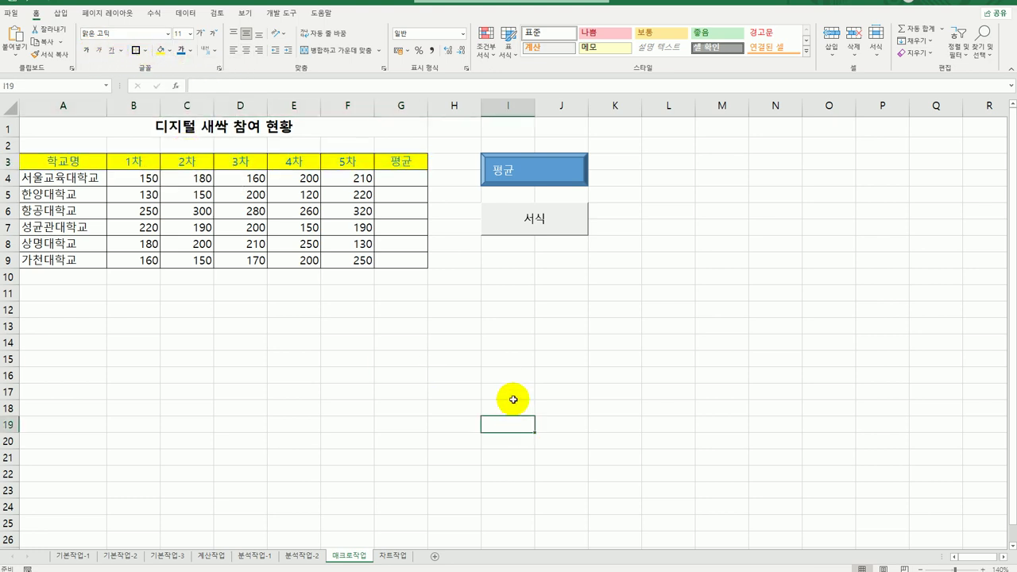
Run the 평균 macro from its shape and the 서식 macro from its button, and deselect the table
click(528, 170)
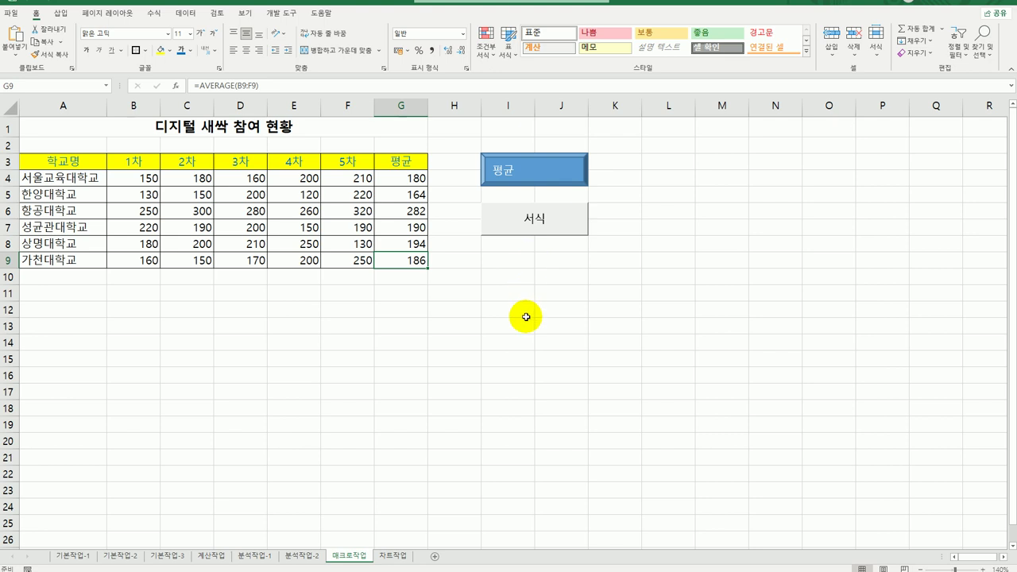
click(556, 229)
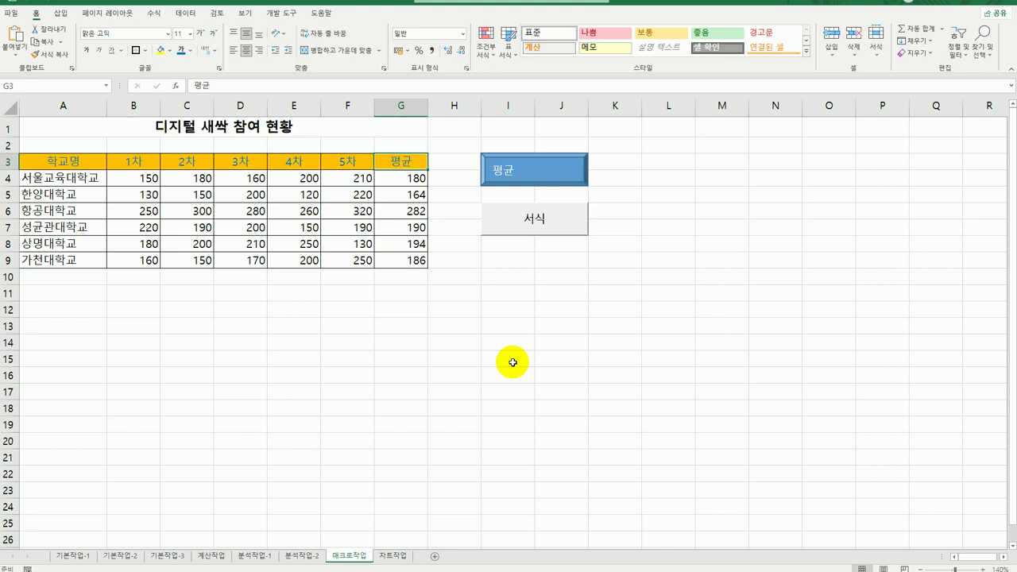
click(513, 362)
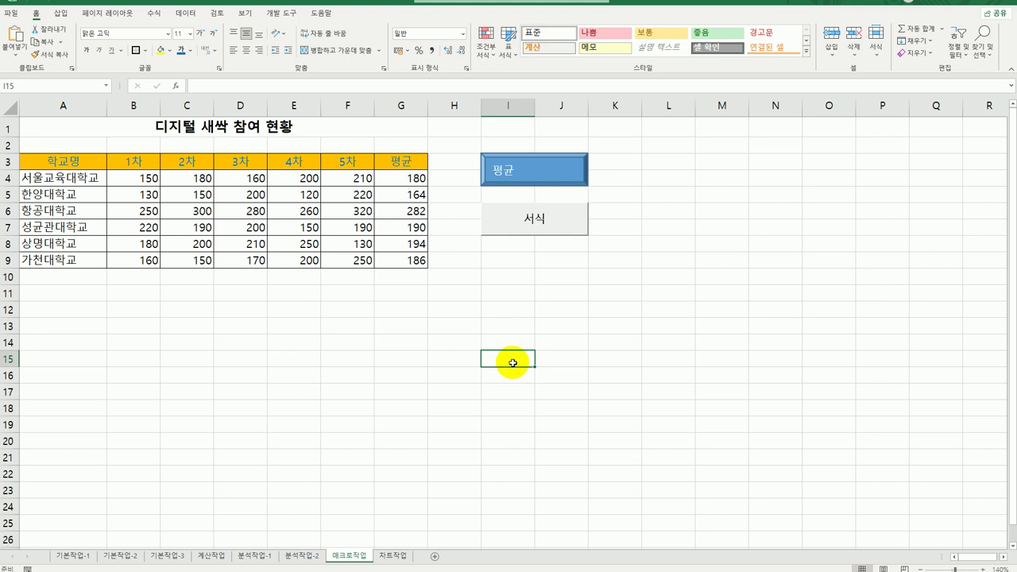
On the 차트작업 sheet, change the chart's source data range to A3:A8 and C3:E8
click(395, 555)
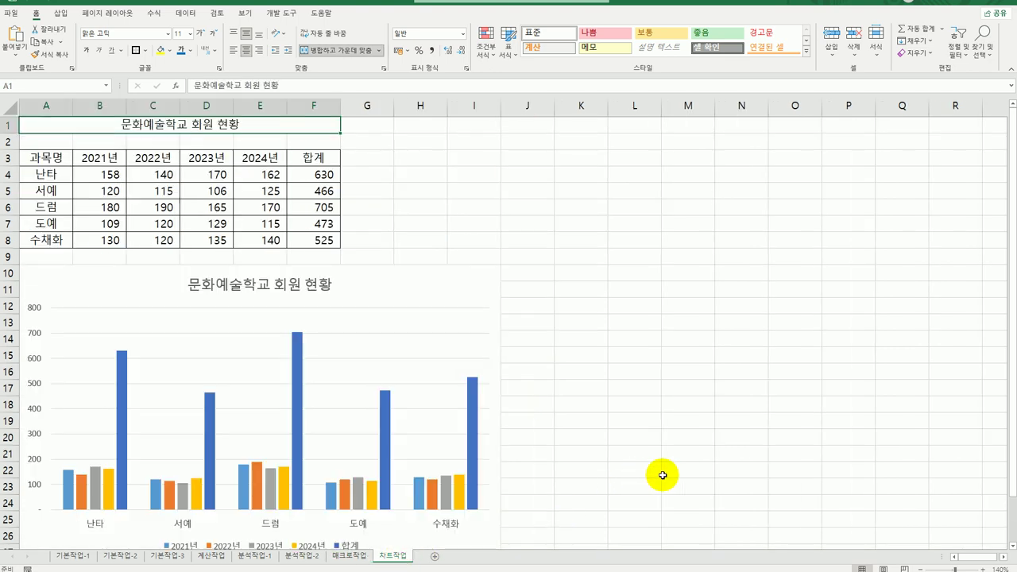
click(663, 475)
scroll(662, 475, down, 1)
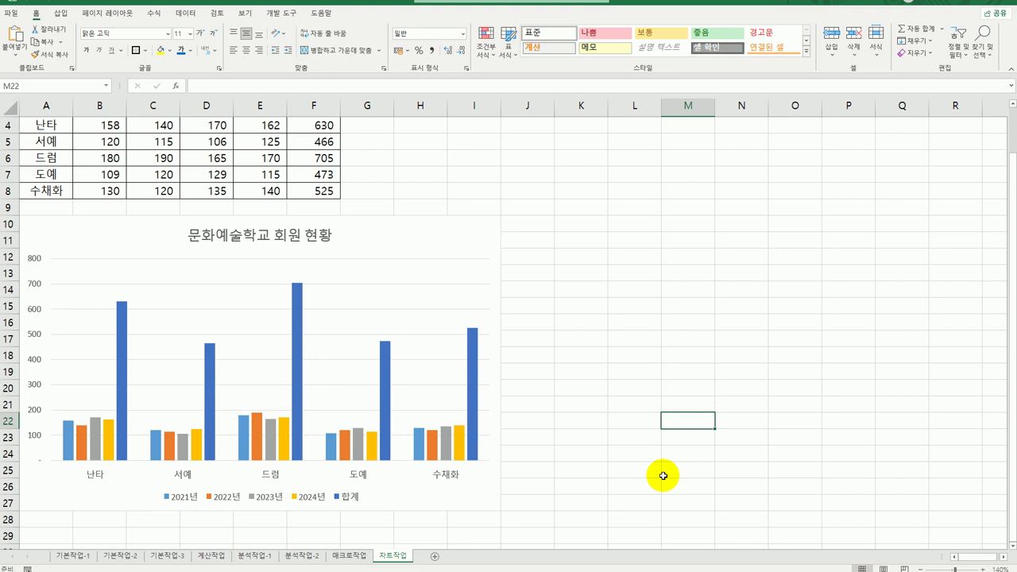
key(ctrl+Home)
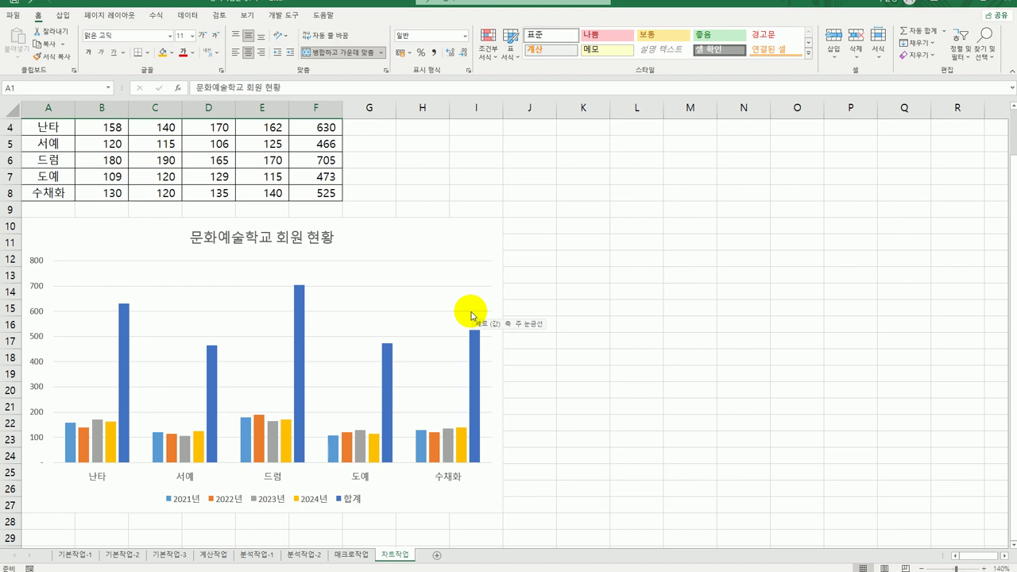
right_click(463, 247)
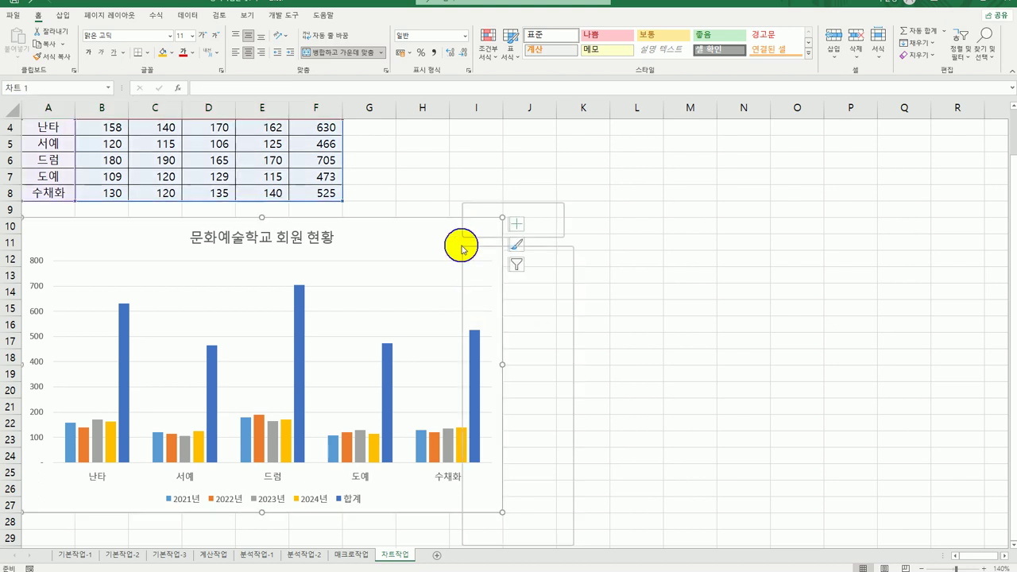
click(508, 381)
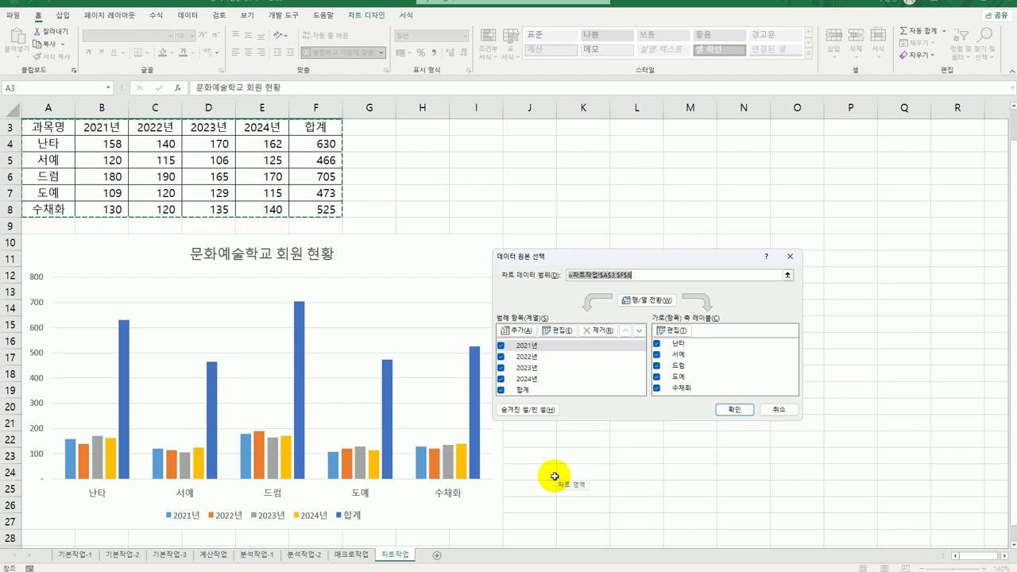
key(BackSpace)
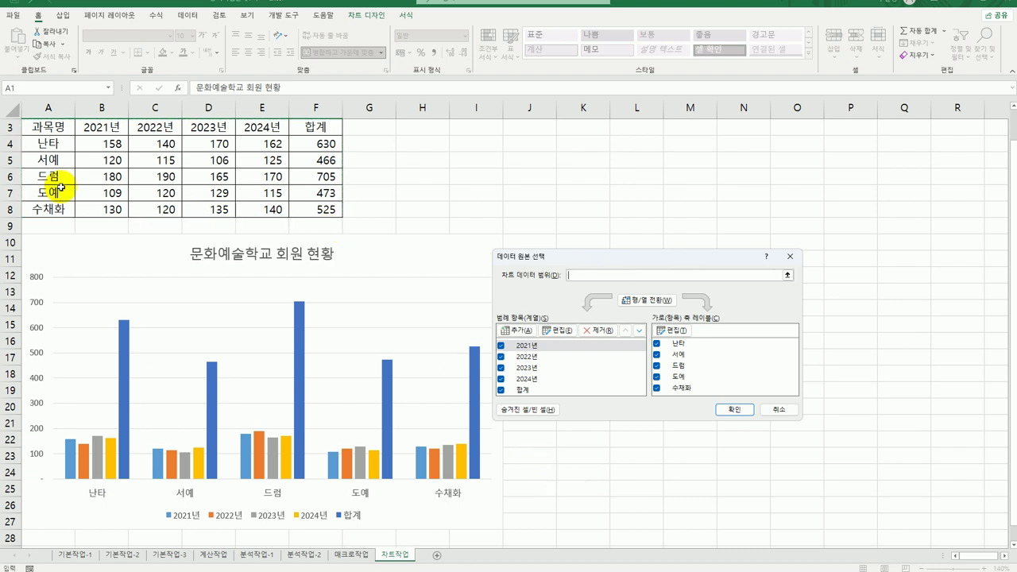
drag(55, 130, 55, 208)
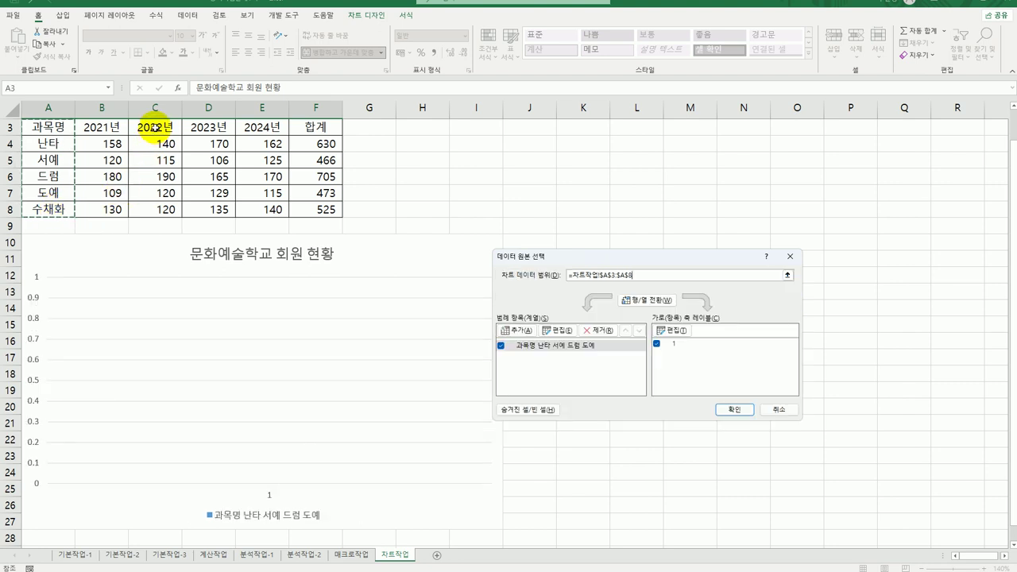
ctrl+click(155, 127)
drag(185, 133, 266, 206)
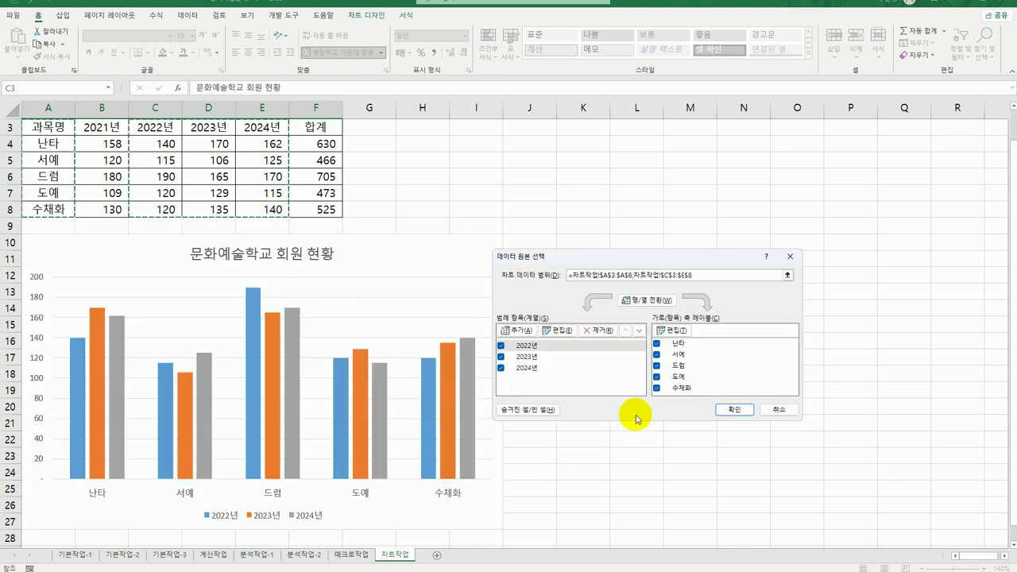
click(731, 410)
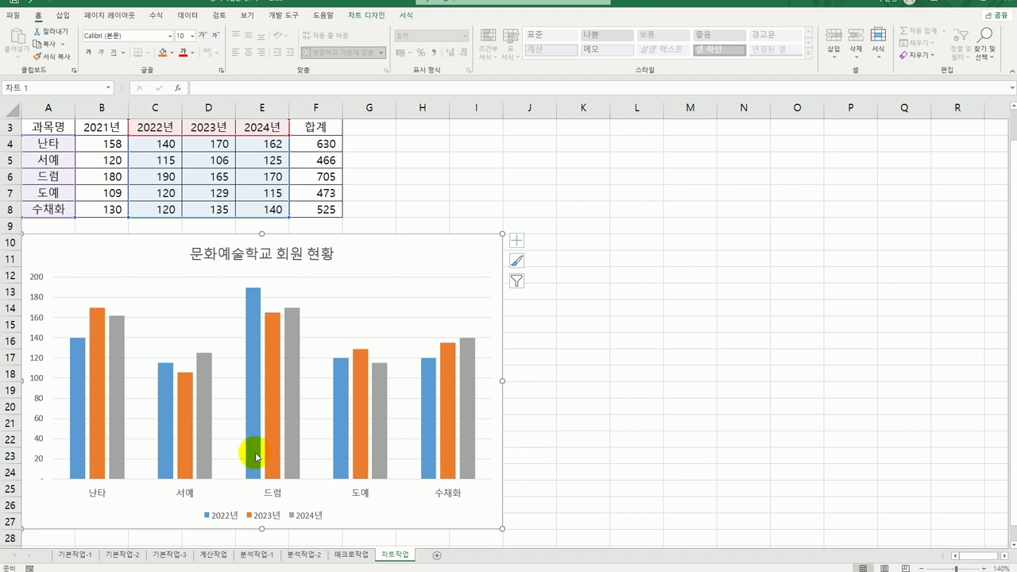
Set the chart's vertical axis maximum to 200 and its major unit to 40
click(35, 341)
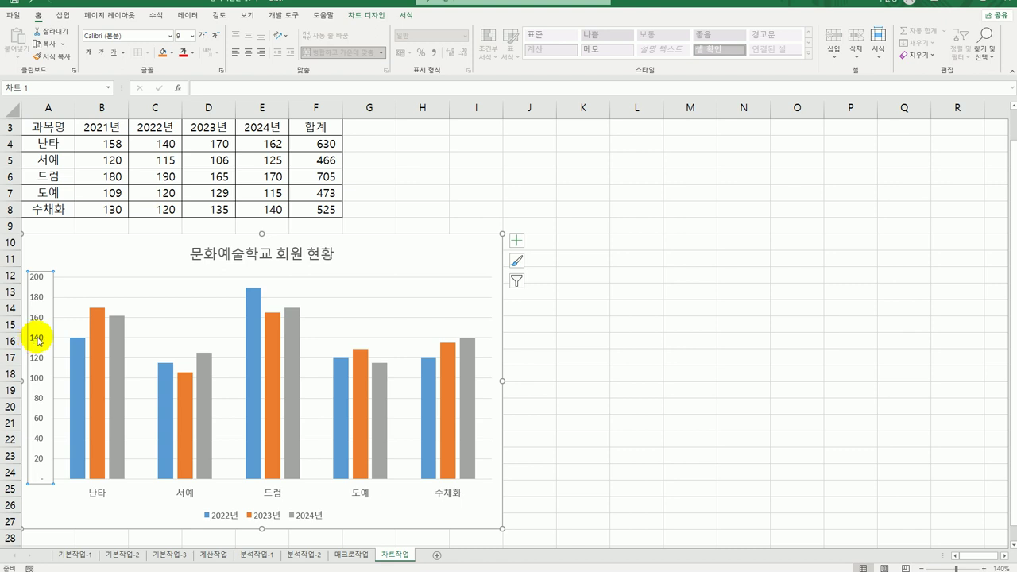
right_click(34, 342)
click(93, 473)
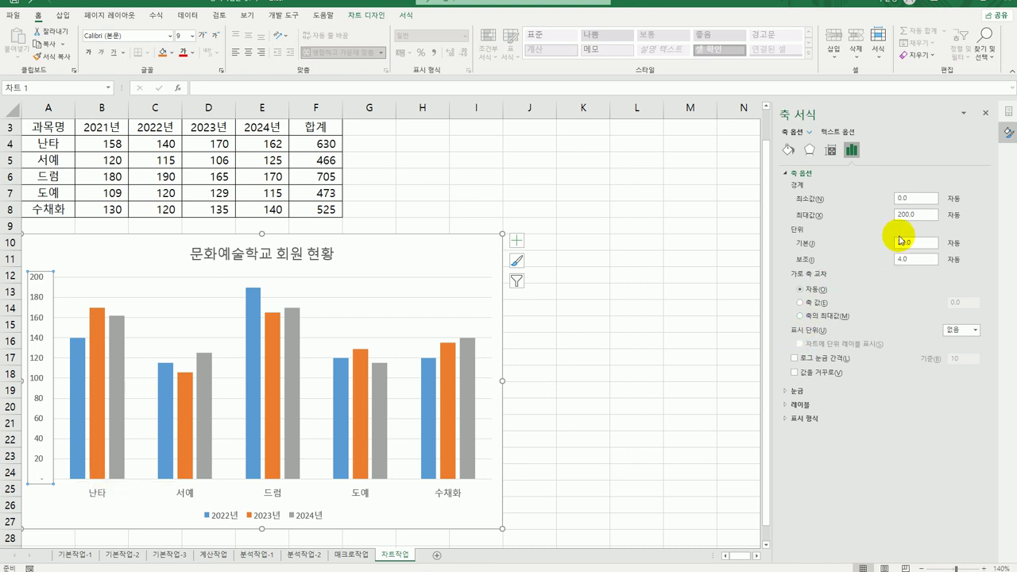
double_click(916, 216)
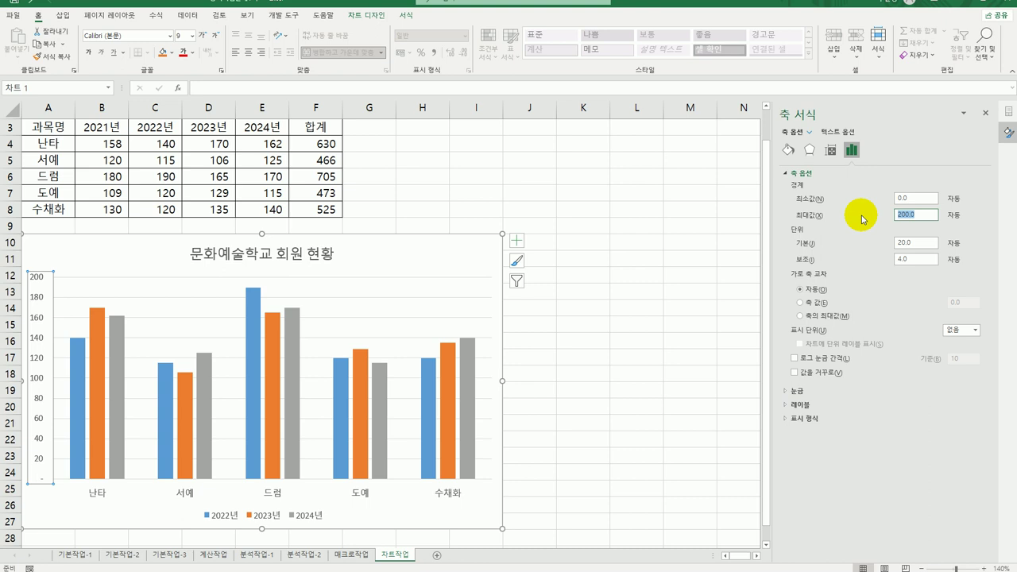
text(200)
double_click(912, 243)
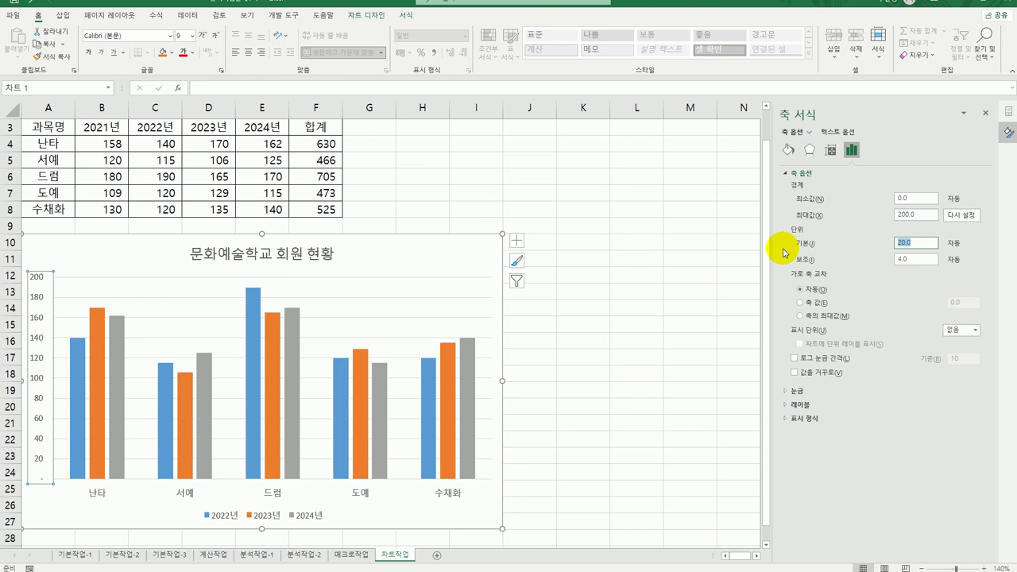
text(40)
click(474, 259)
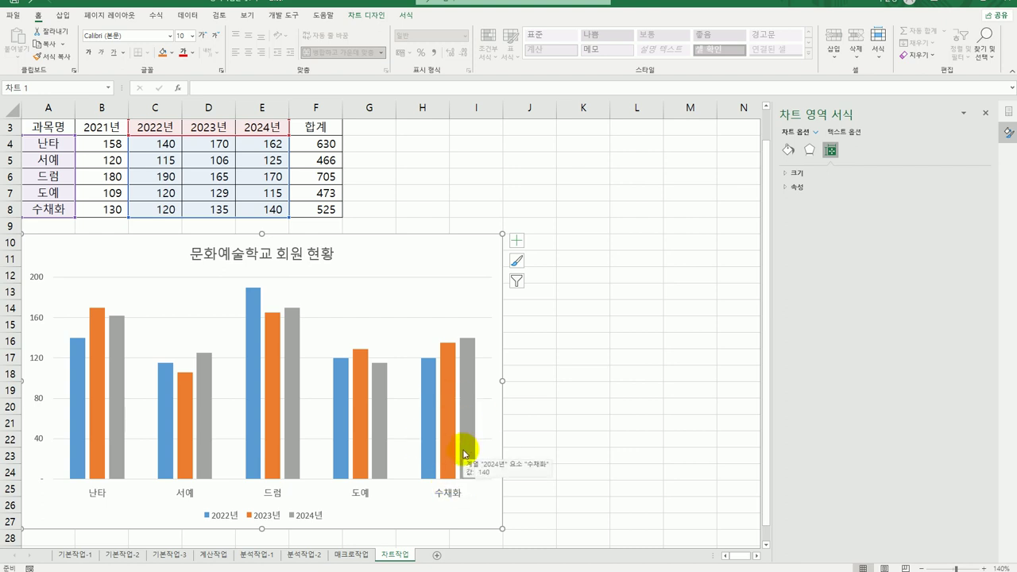
Add a data label to only the 수채화 column of the 2022년 series
click(429, 393)
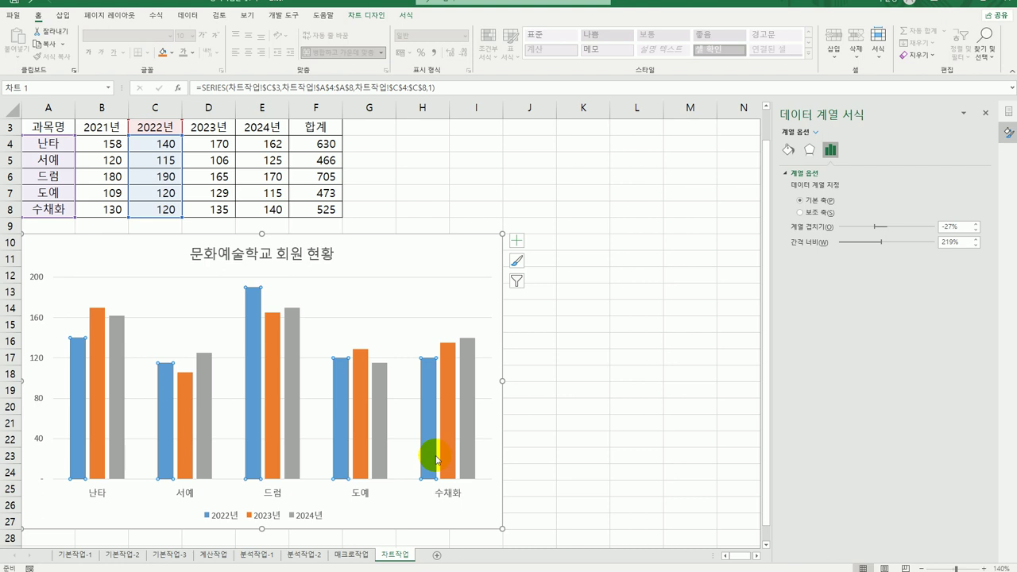
click(427, 391)
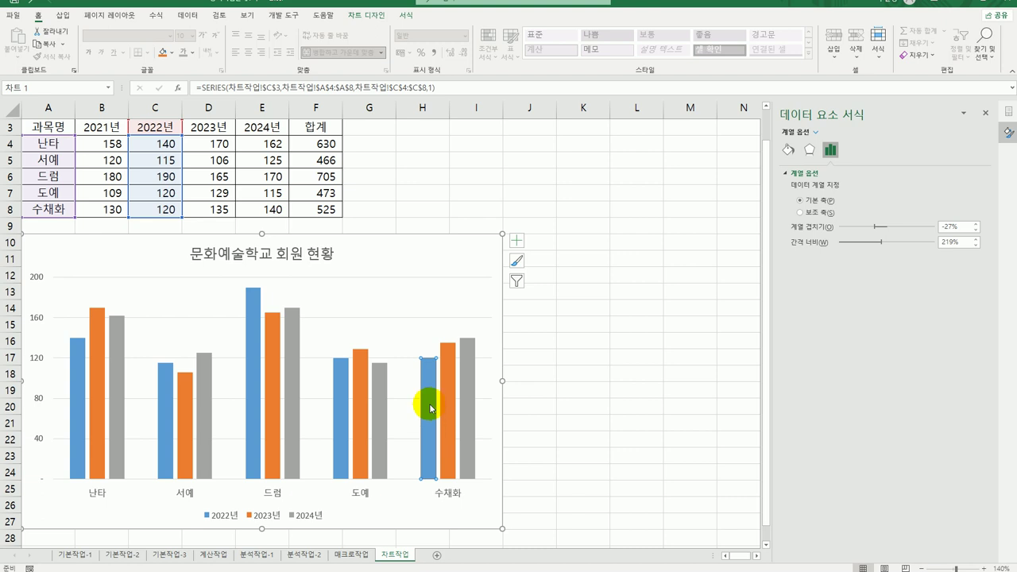
right_click(430, 395)
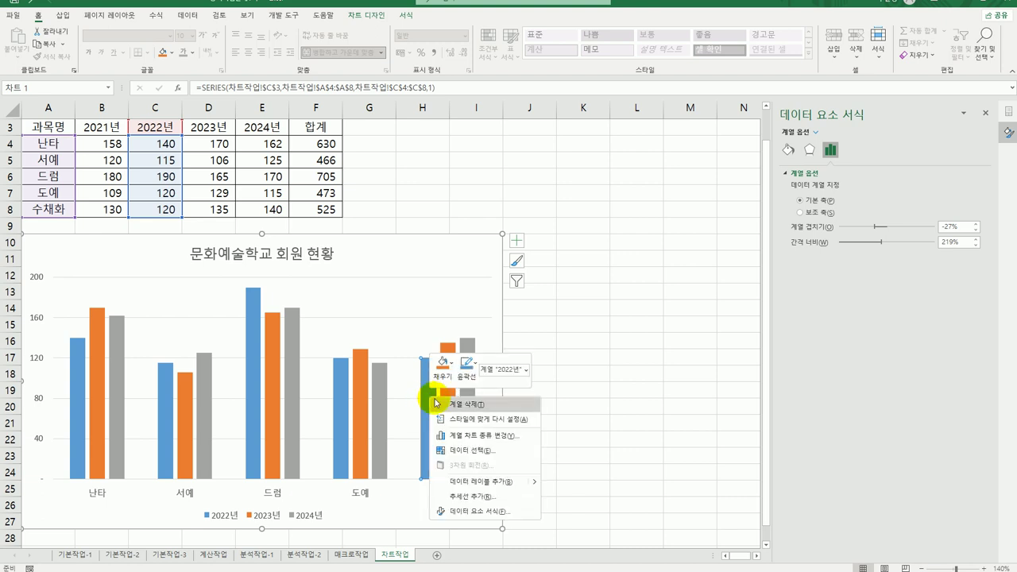
click(492, 483)
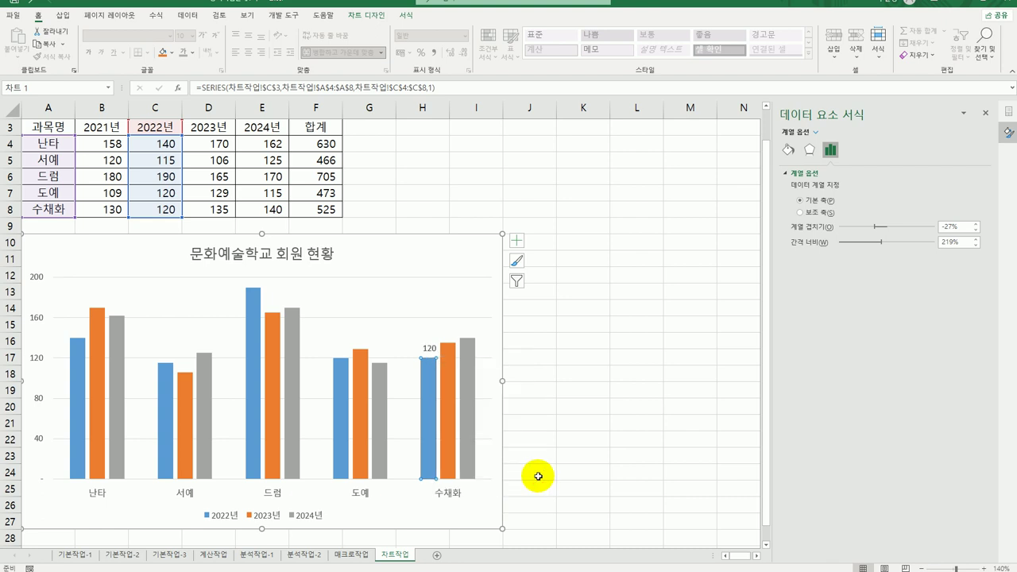
Add a data label to only the 수채화 column of the 2023년 series
click(454, 385)
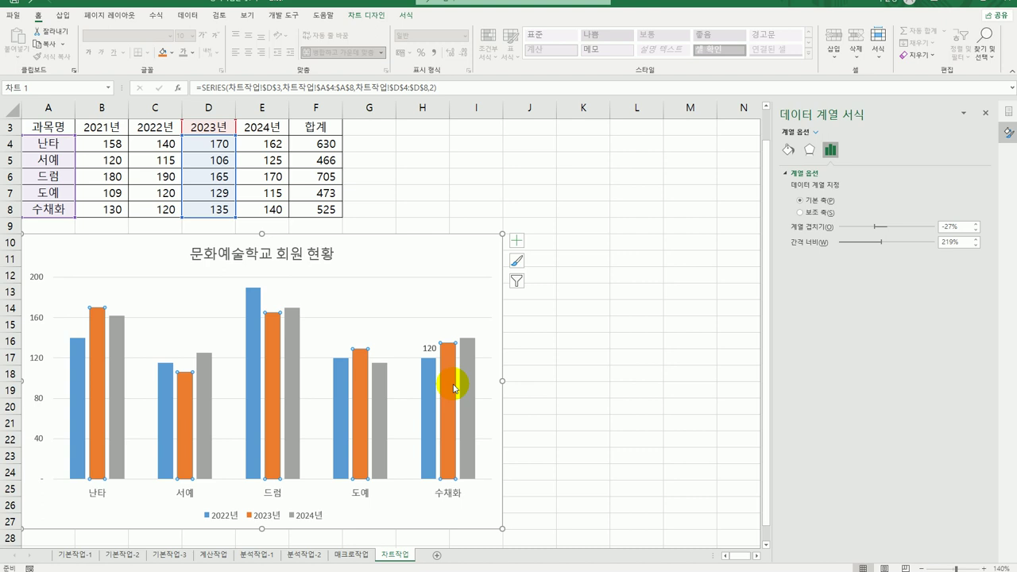
click(451, 381)
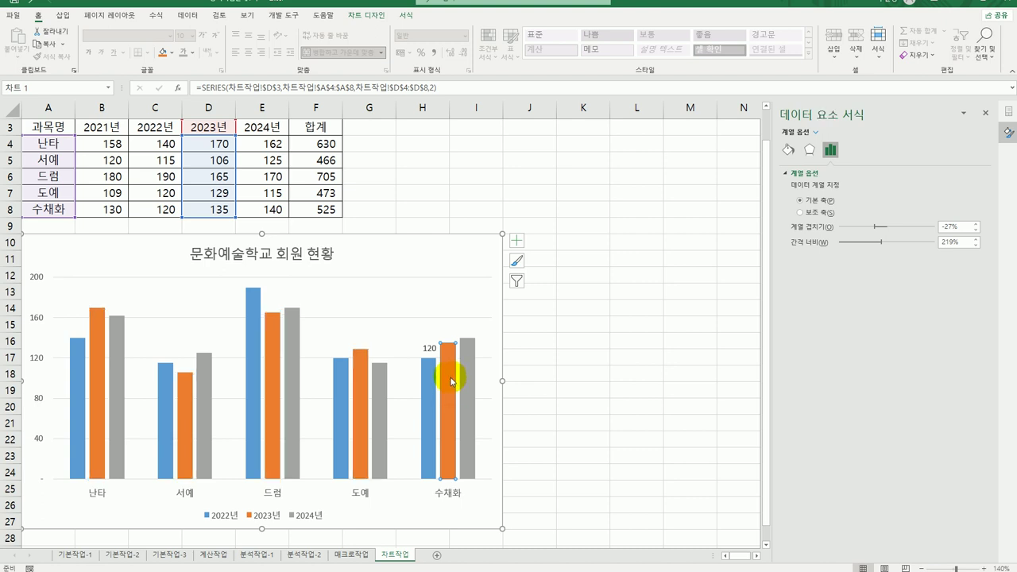
right_click(451, 381)
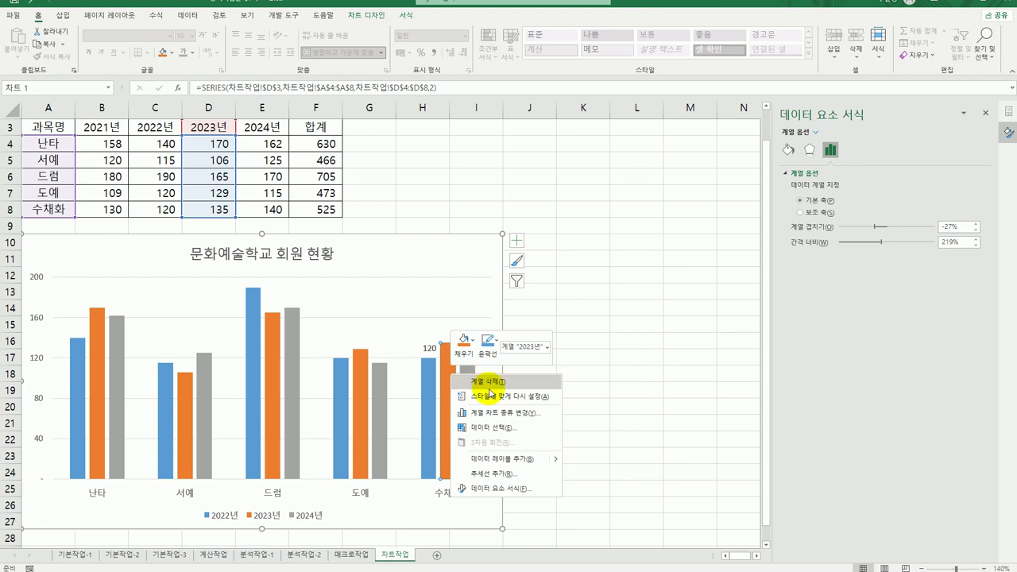
click(499, 458)
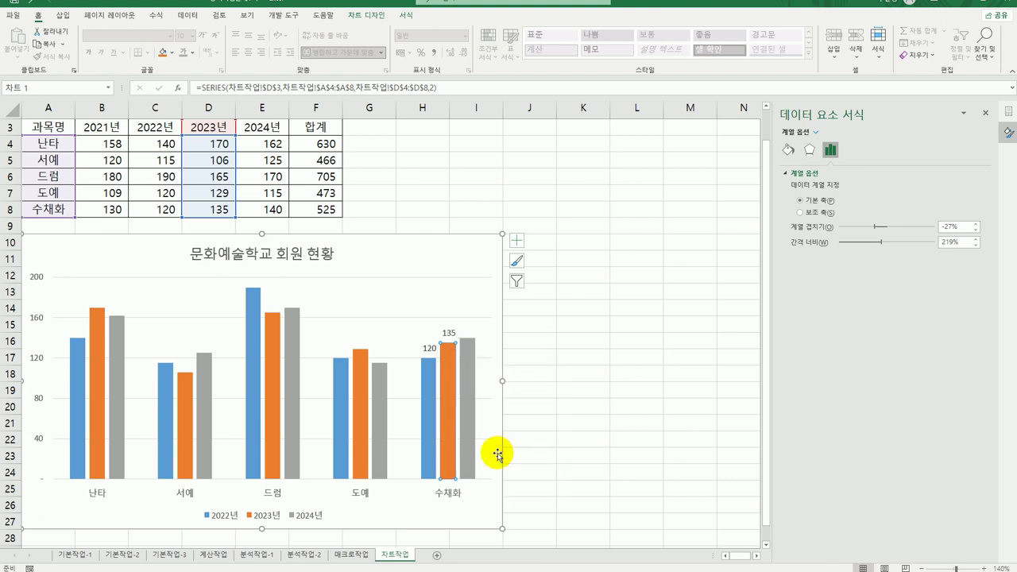
Add a data label to only the 수채화 column of the 2024년 series
click(470, 417)
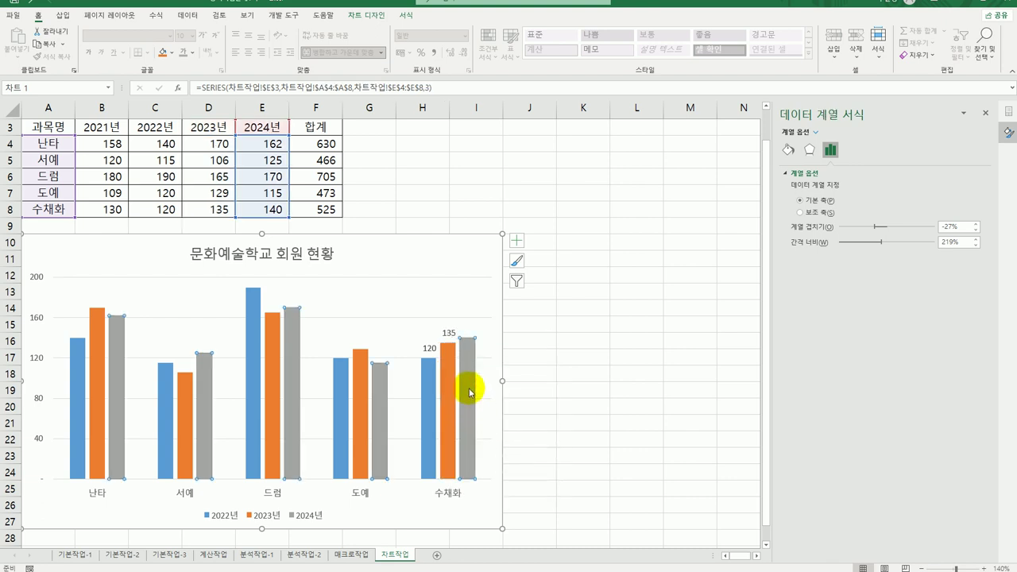
click(472, 381)
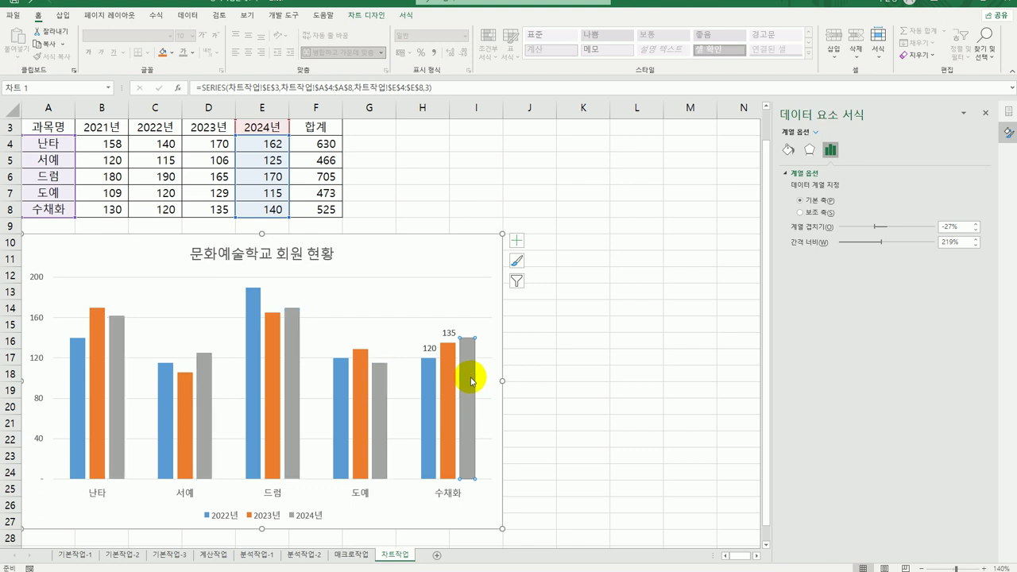
right_click(470, 381)
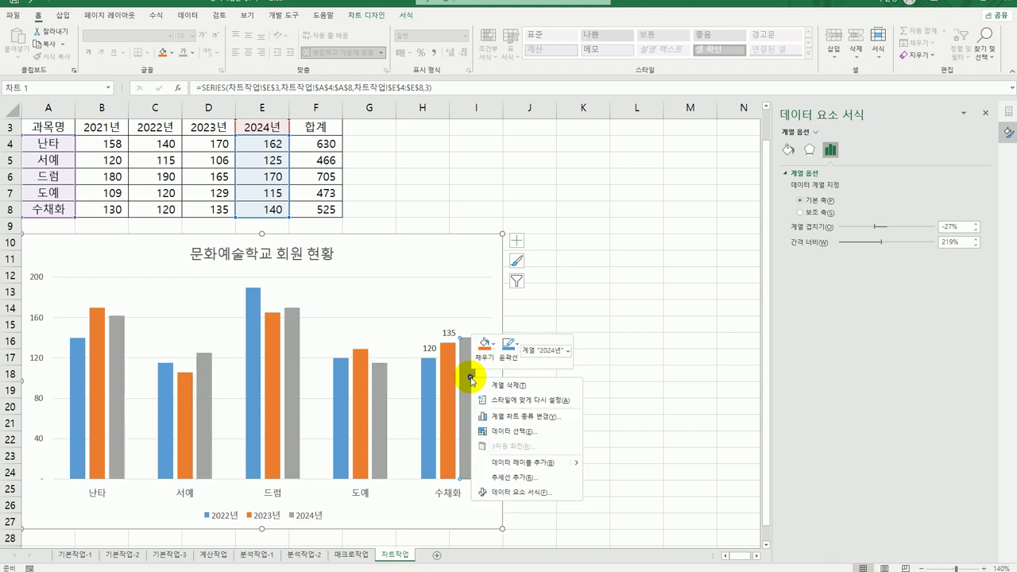
click(516, 464)
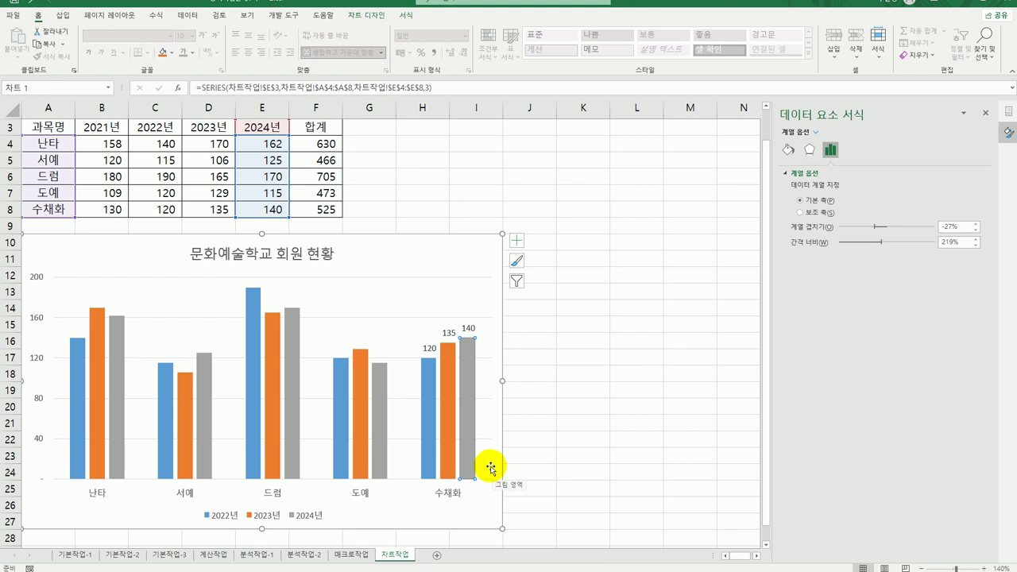
Set the chart legend's position to 위쪽, above the plot area
click(312, 521)
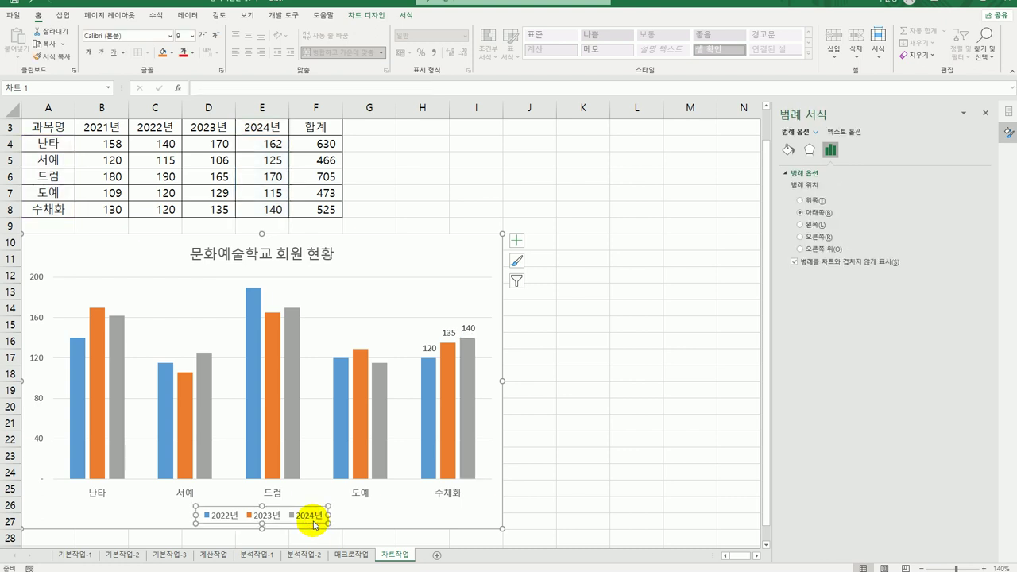
click(814, 200)
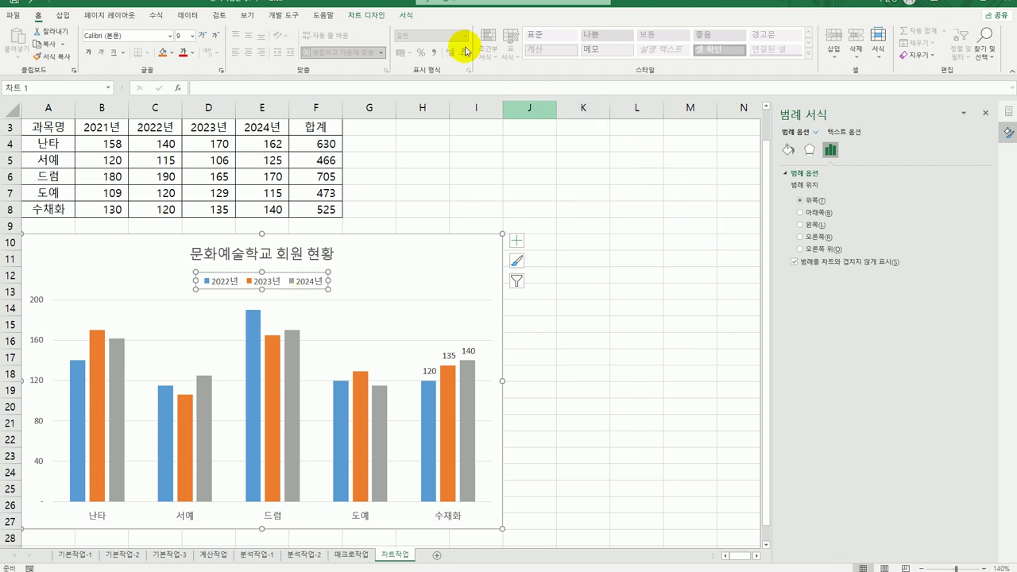
Apply the shape style 미세 효과 - 황금색, 강조 4 to the chart legend
click(409, 20)
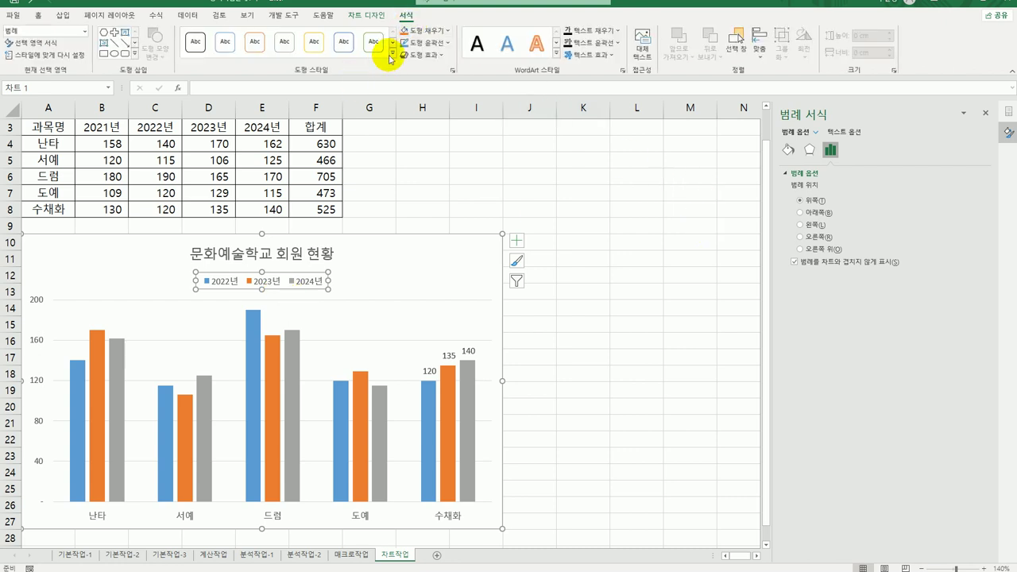
click(389, 57)
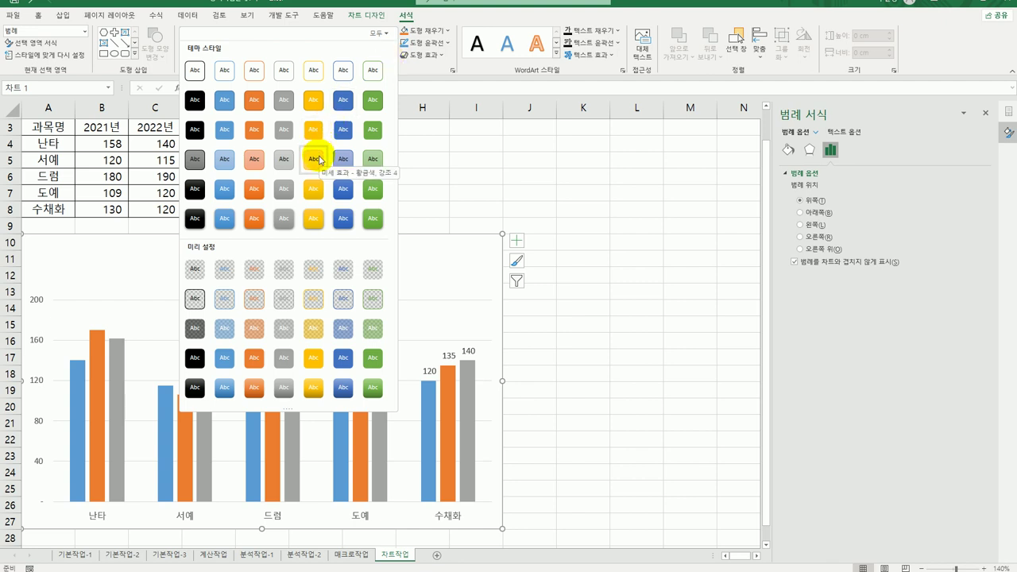
click(318, 159)
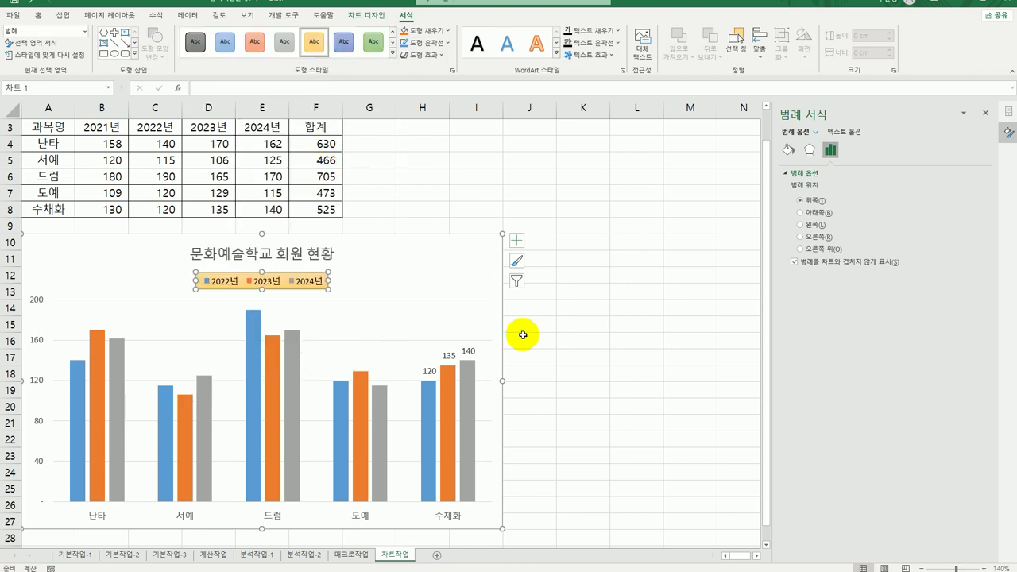
Give the chart area's border rounded corners (둥근 모서리)
click(435, 262)
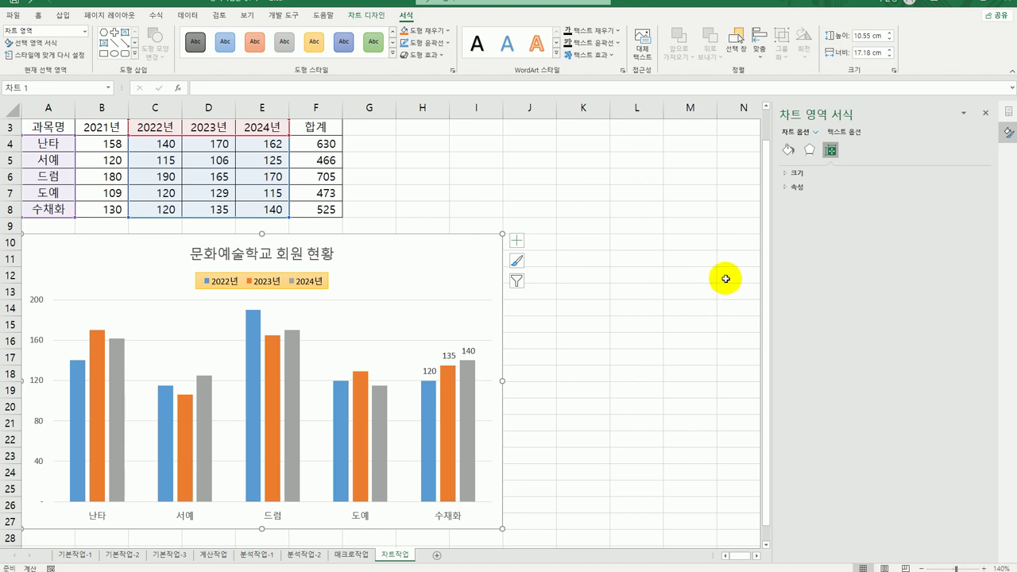
click(788, 151)
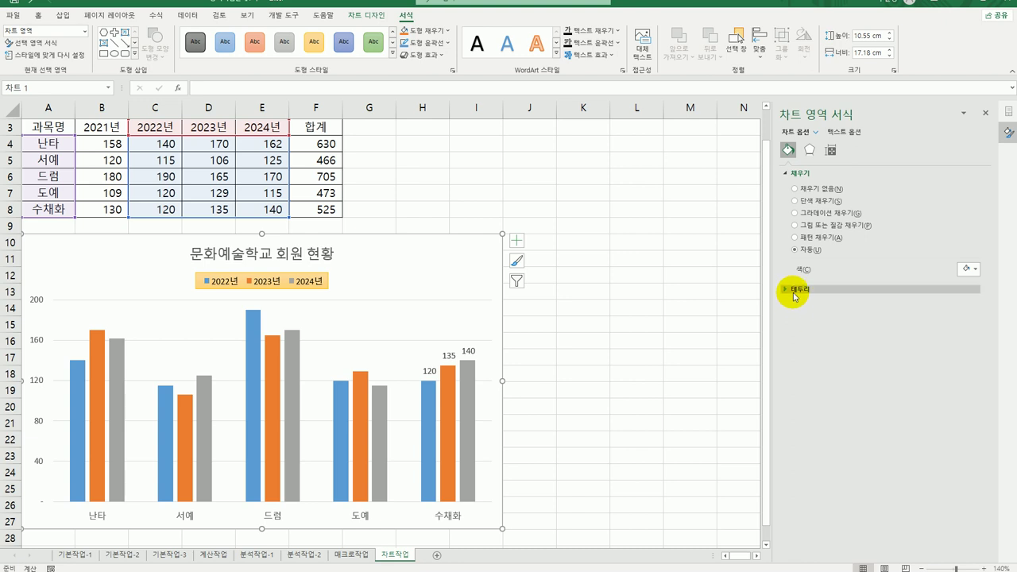
click(795, 291)
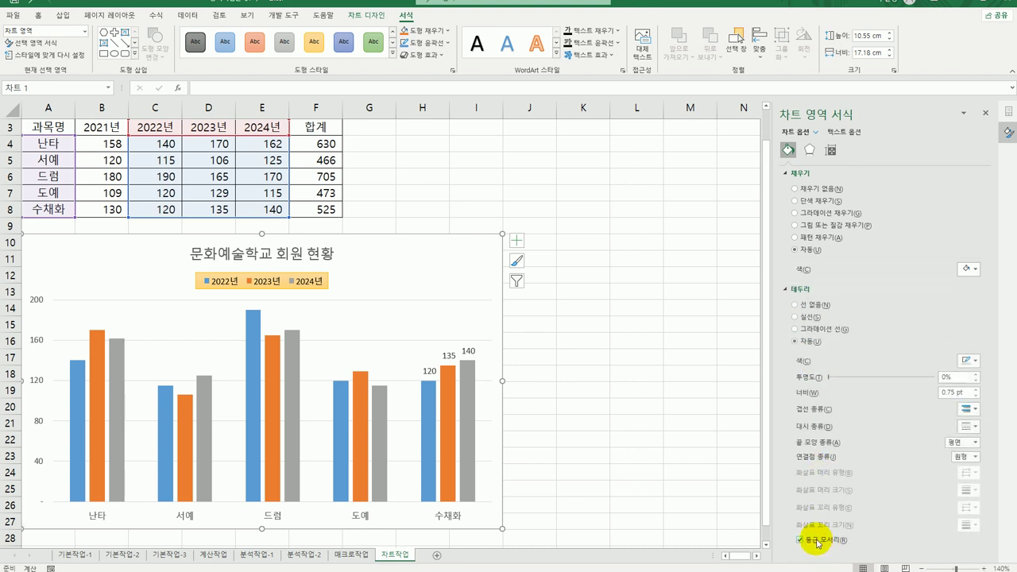
Apply the centre preset from the 안쪽 (inner) shadows to the chart area and deselect the chart
click(810, 150)
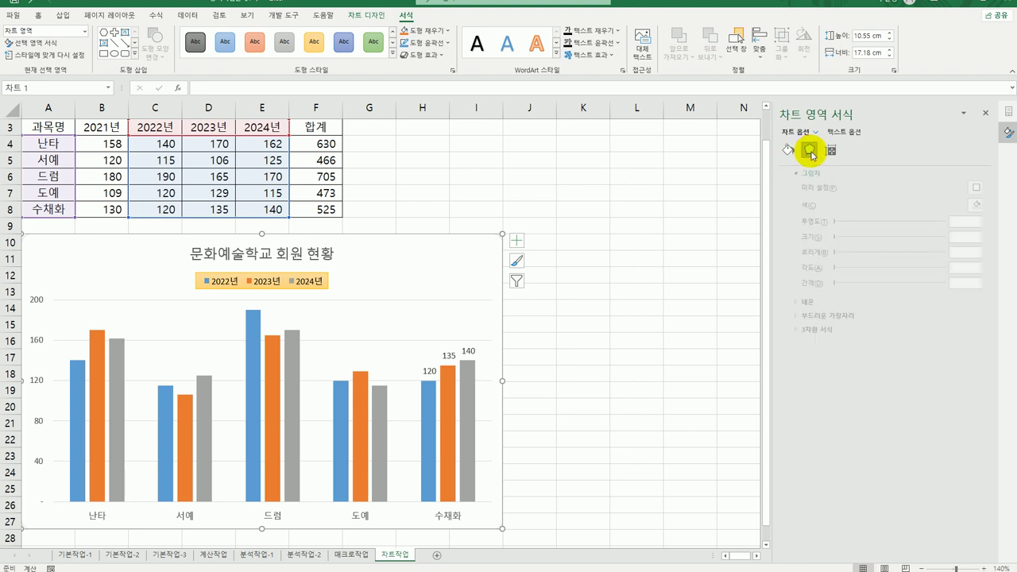
click(804, 174)
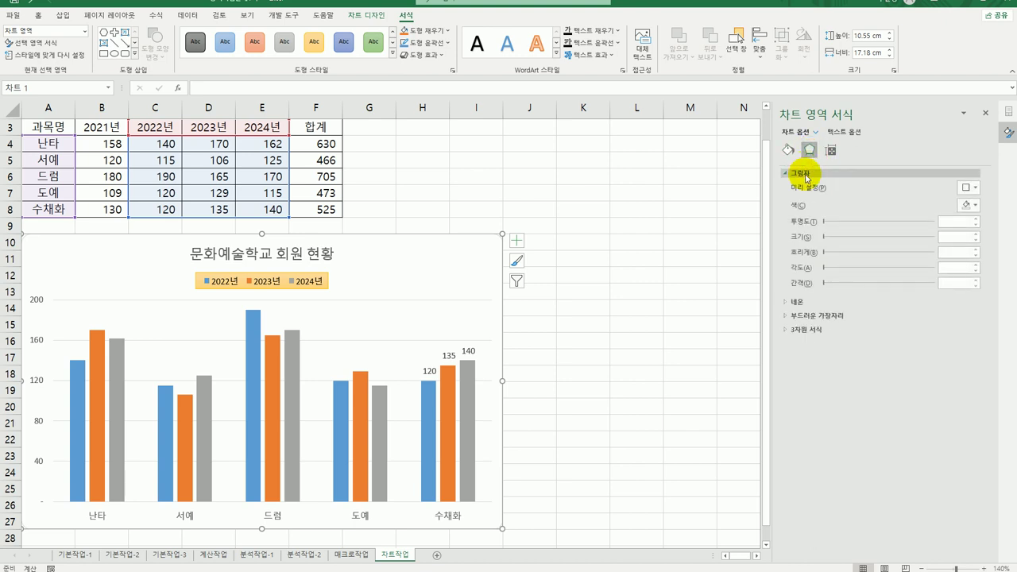
click(974, 189)
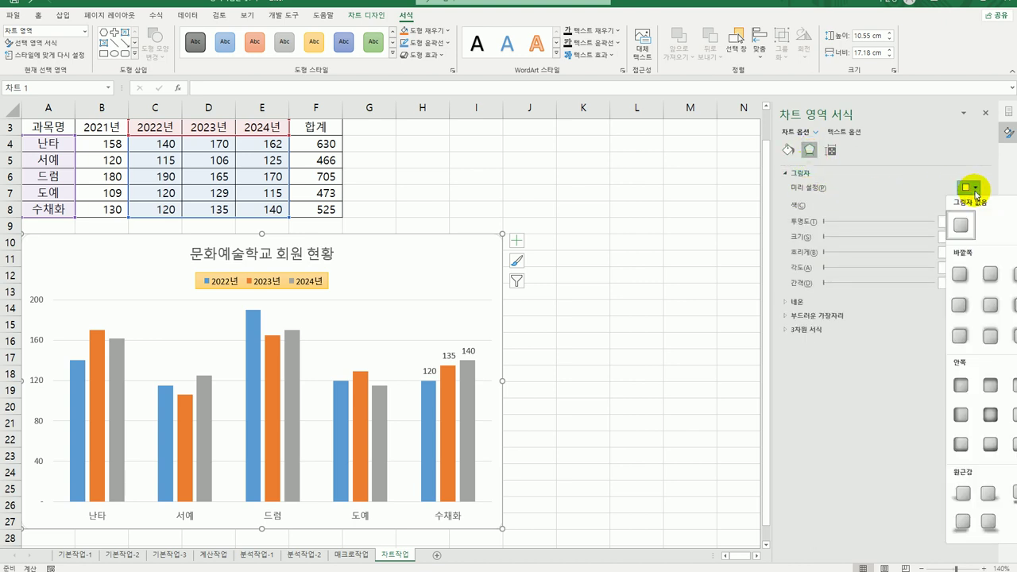
click(990, 414)
click(680, 496)
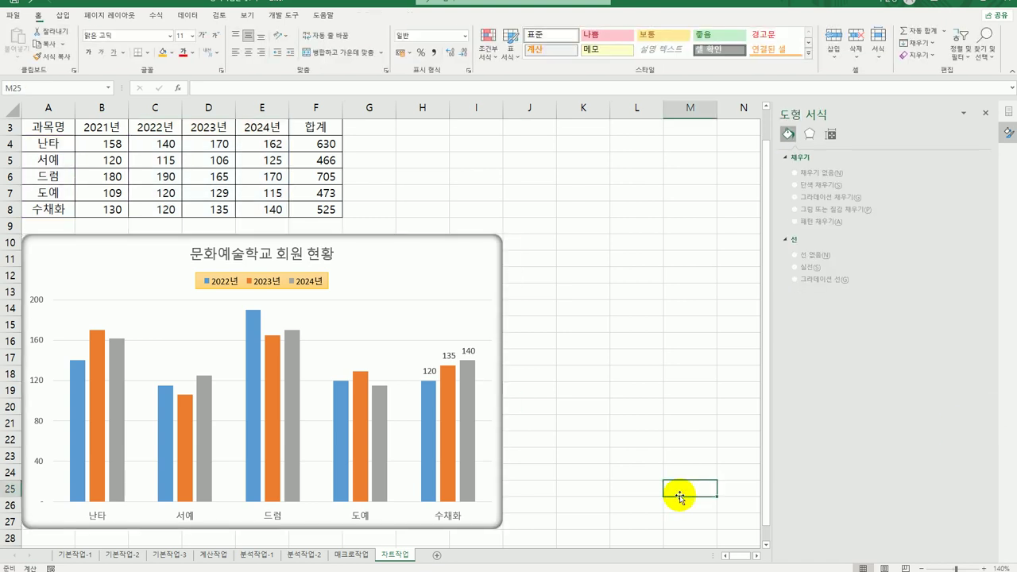